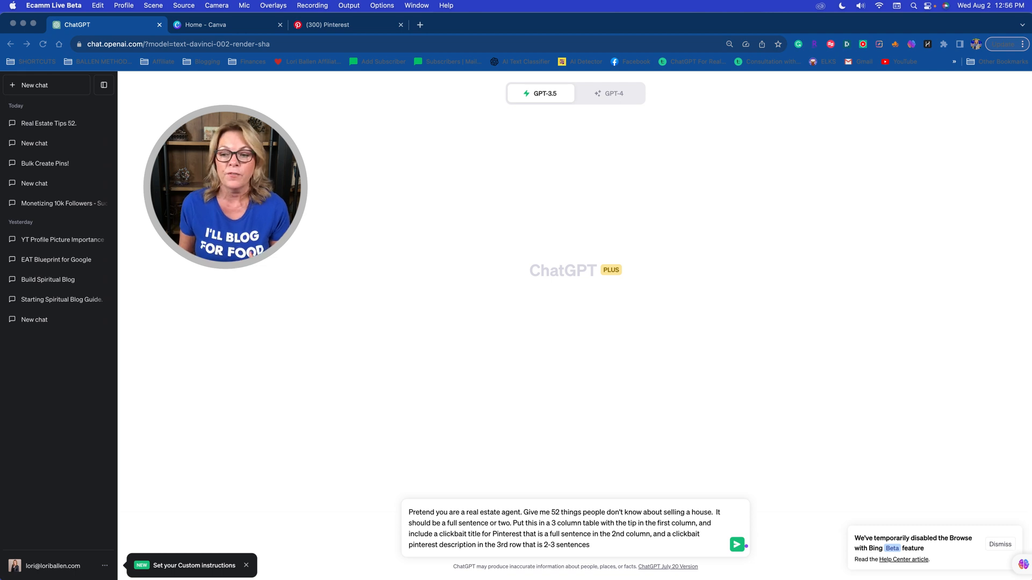
click(1023, 566)
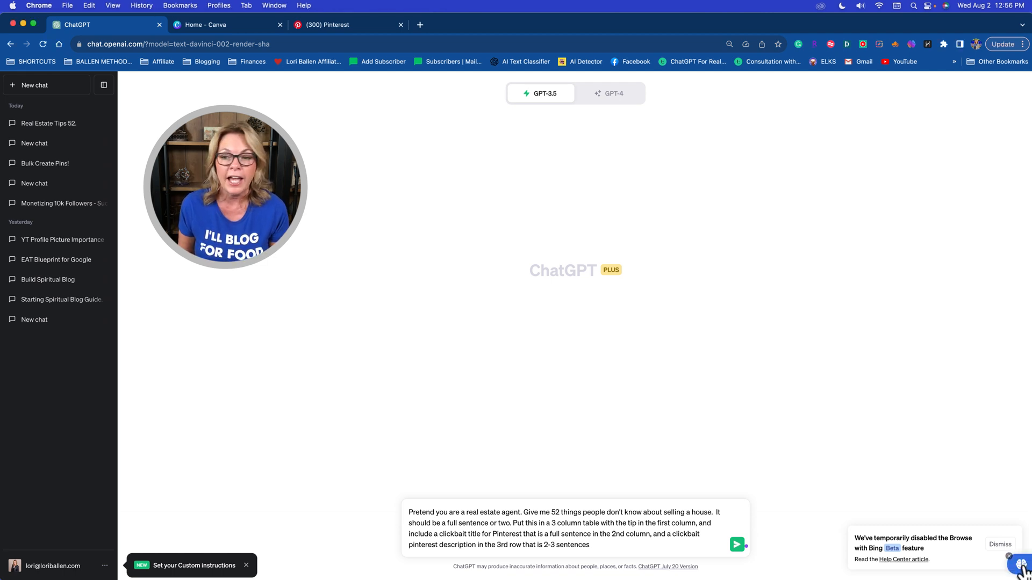
click(1024, 566)
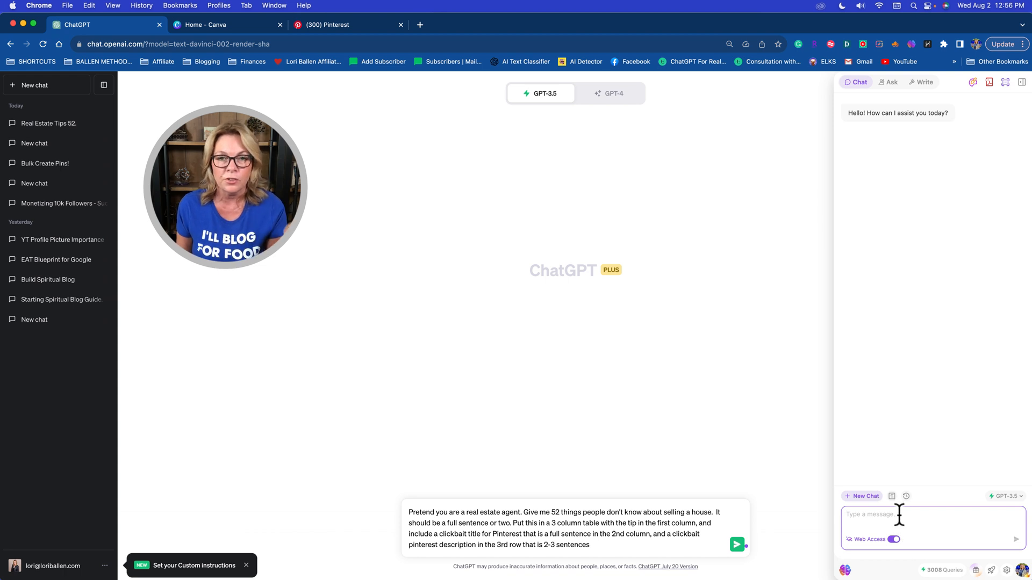
click(1020, 83)
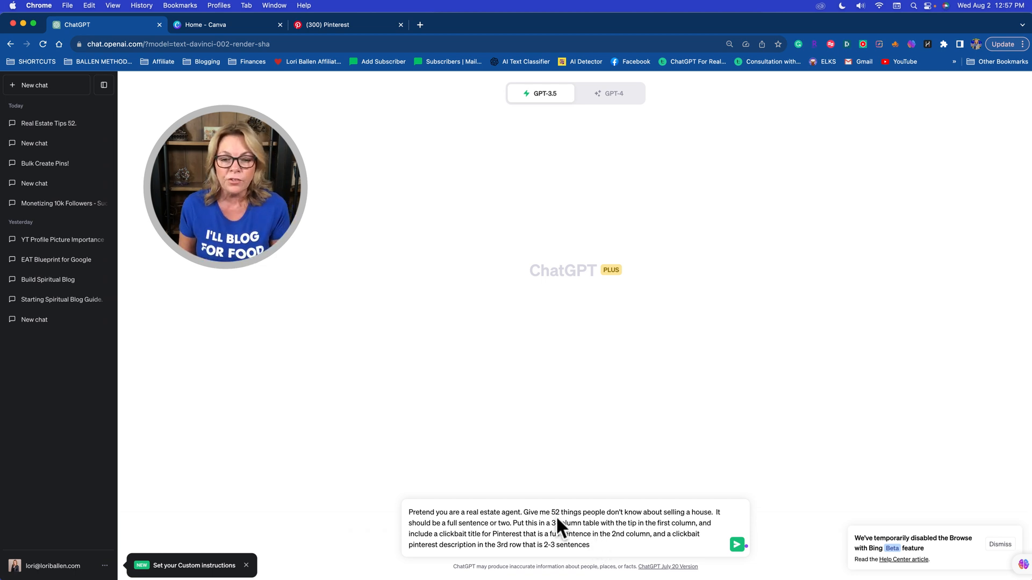
- Review the drafted prompt's wording, including the real estate agent role and the requirement for a full sentence or two
click(511, 514)
drag(512, 515, 417, 511)
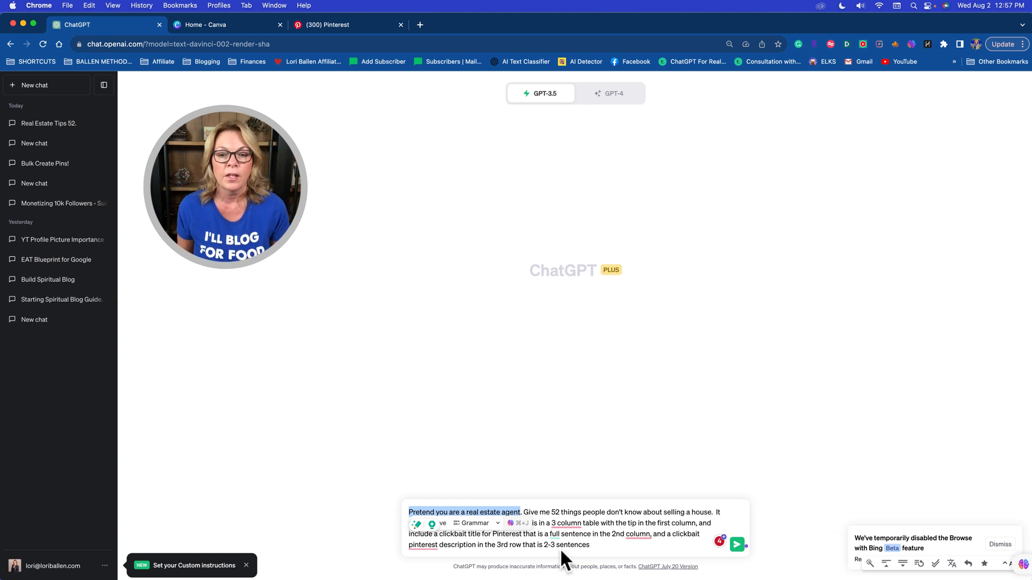
mouse_move(566, 524)
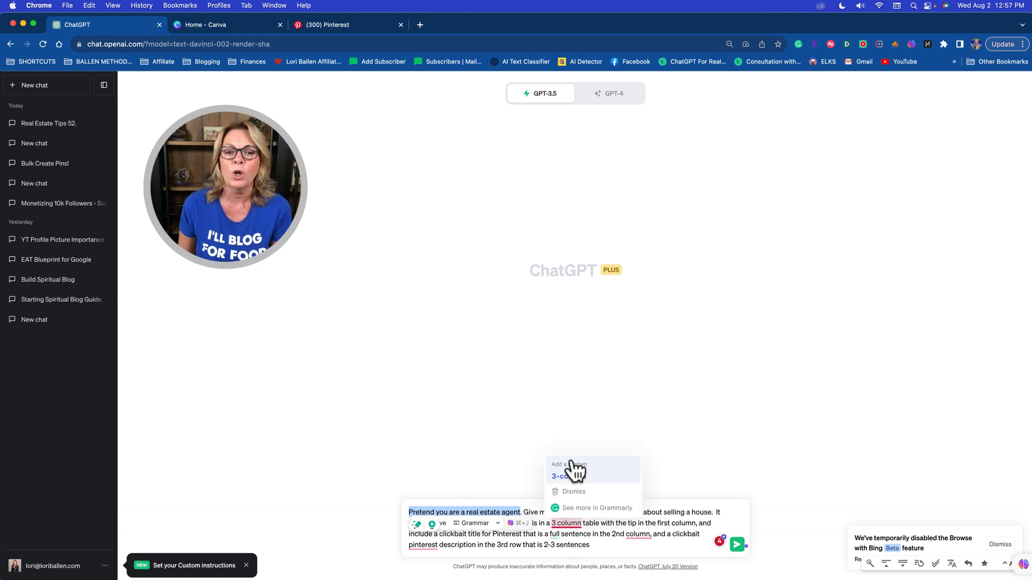
click(747, 383)
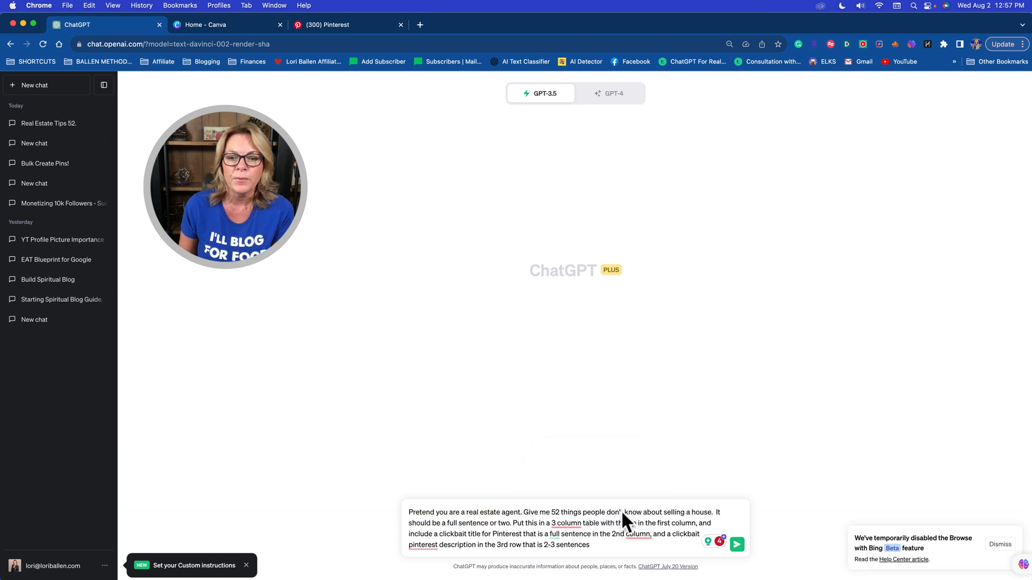
drag(522, 512, 426, 518)
click(542, 509)
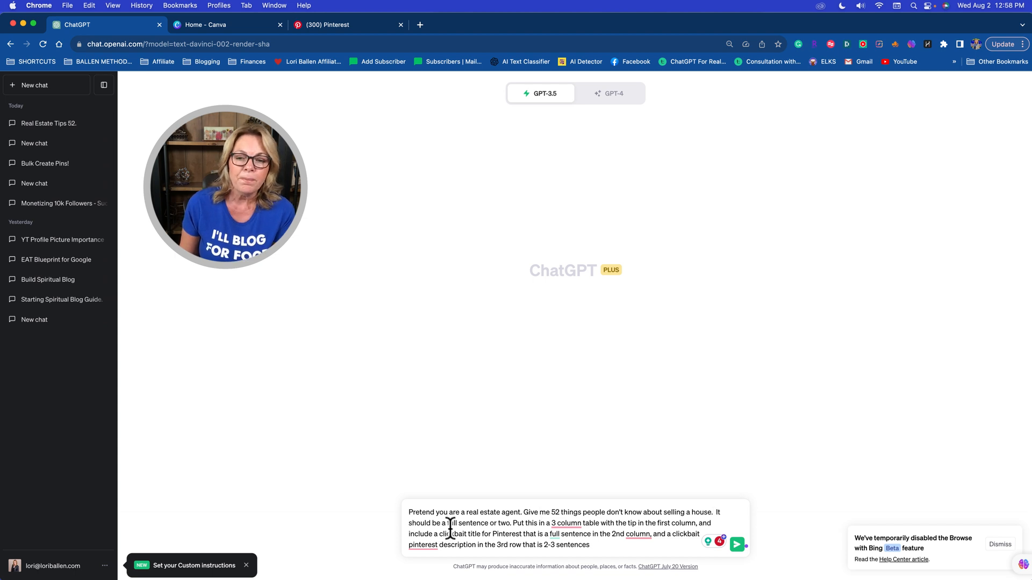
drag(420, 523, 510, 524)
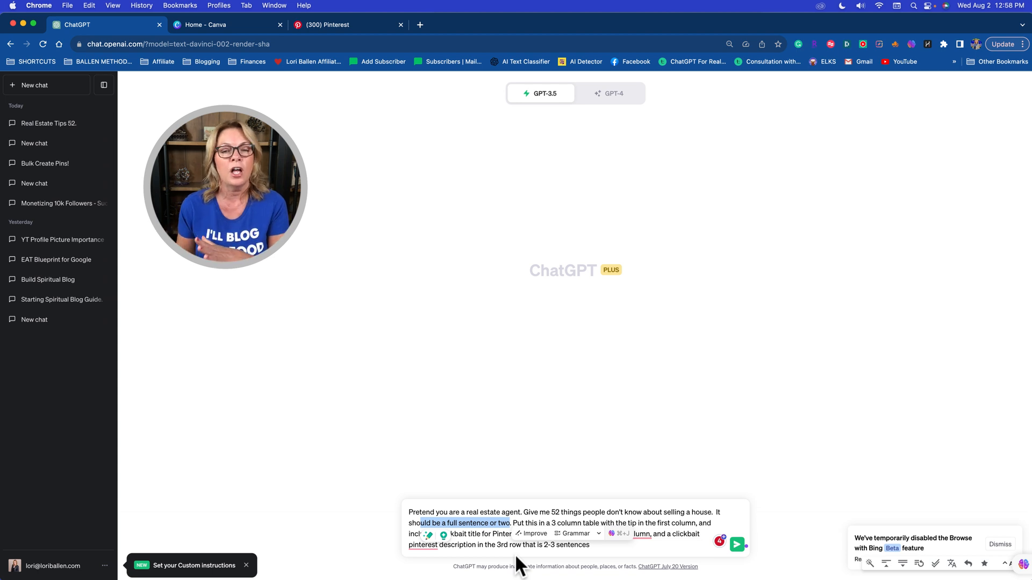
click(525, 513)
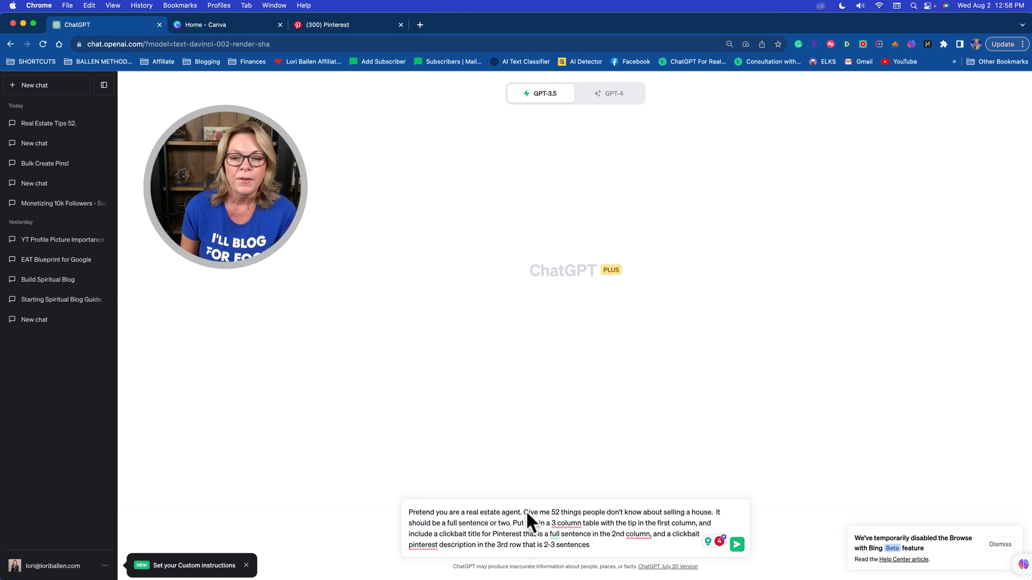
- Correct "3 column" to "3-column" in the drafted prompt and send it to generate the 52-tip table
click(563, 522)
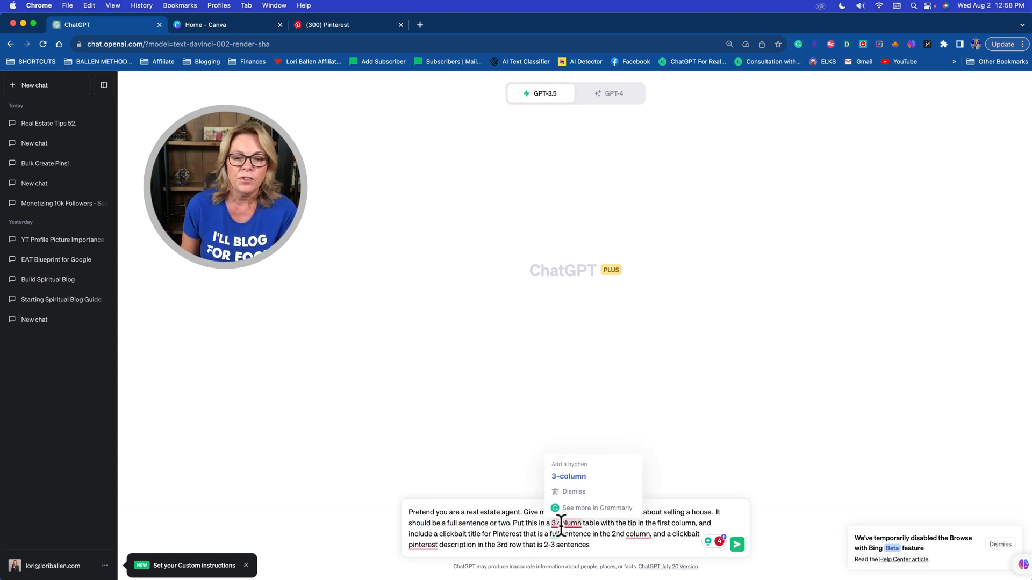
click(579, 480)
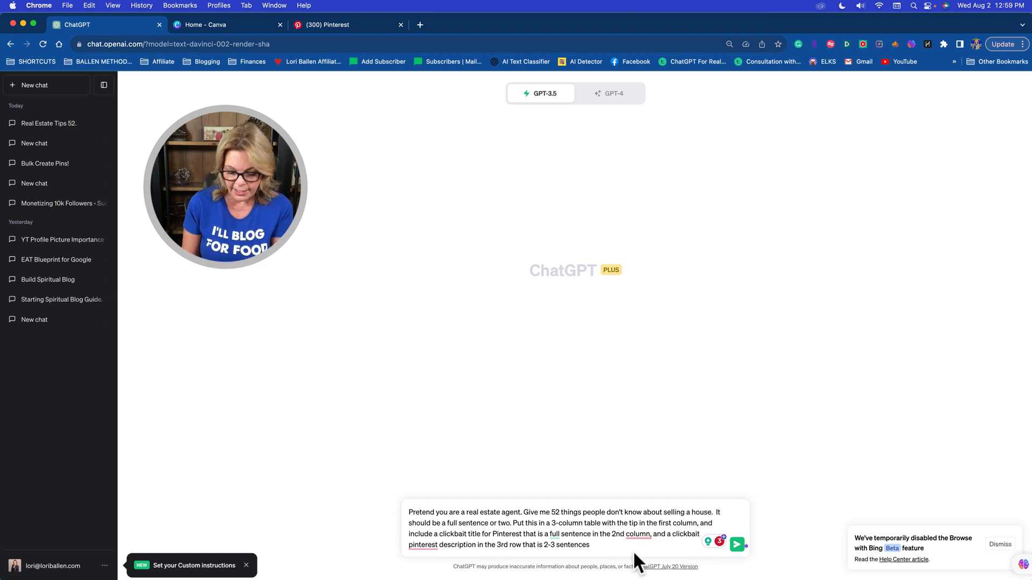
key(Return)
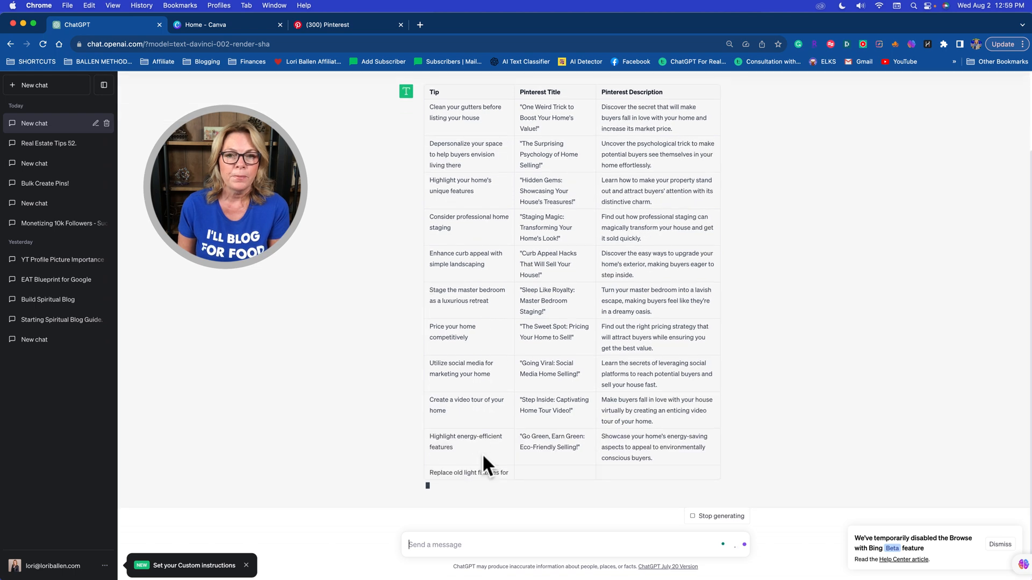
- Copy "Pretend you are a real estate agent. Give me 52 things people don't know about selling a house" from the first prompt and send it as a new message
scroll(534, 101, up, 3)
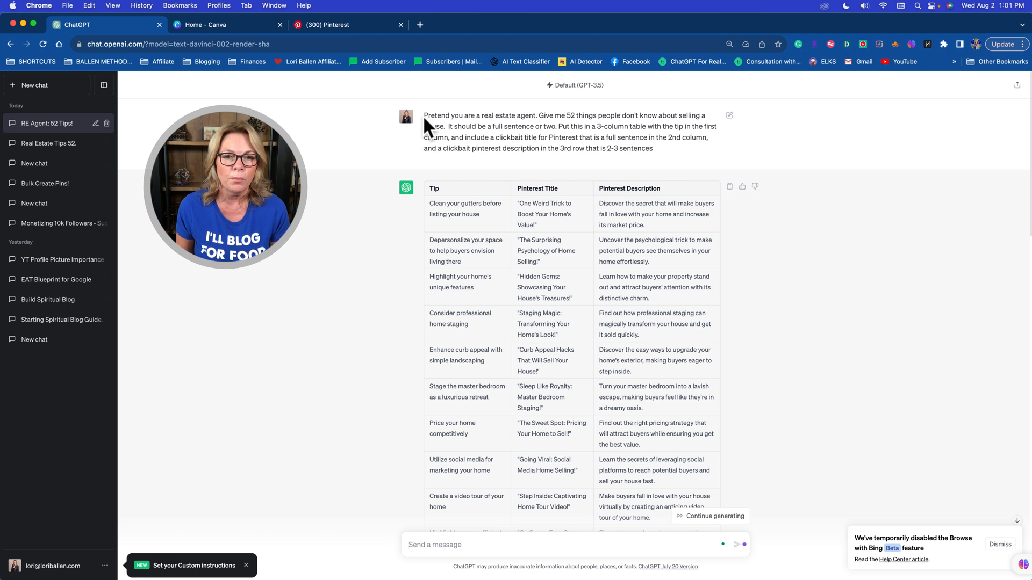
mouse_move(425, 113)
mouse_down()
mouse_move(618, 111)
mouse_move(438, 127)
mouse_up()
key(super+c)
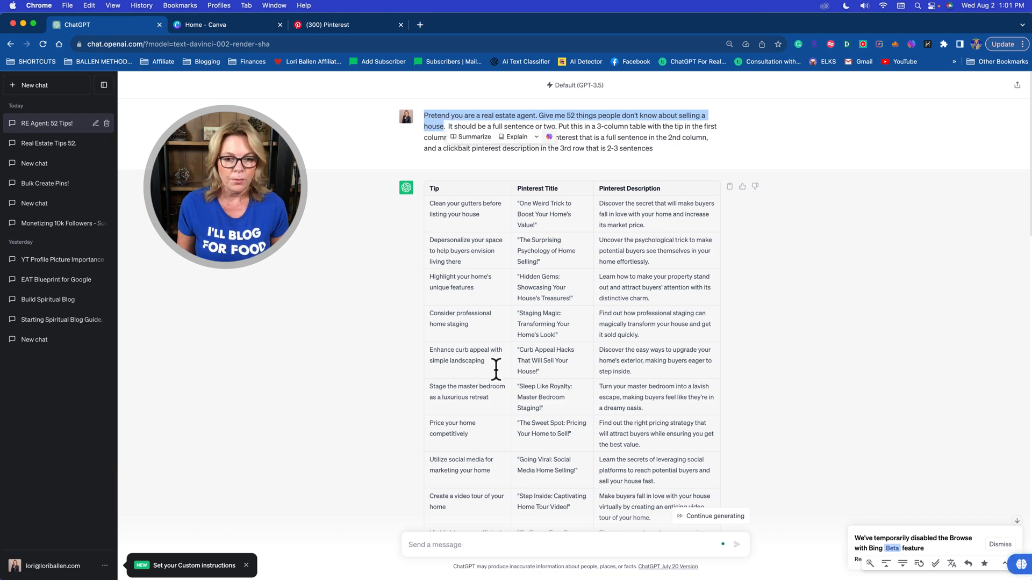
scroll(495, 368, down, 1)
click(455, 545)
key(super+v)
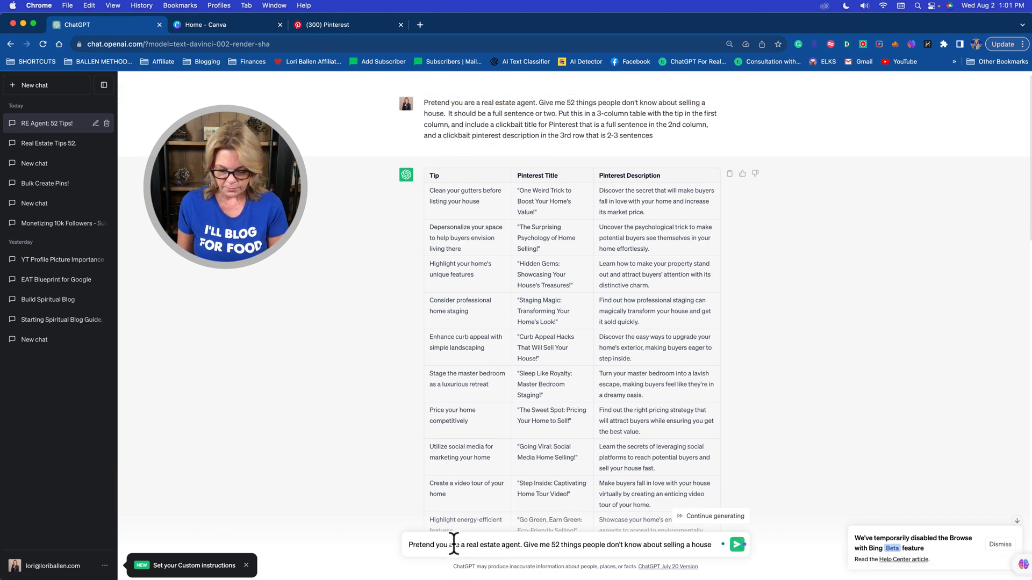
key(Return)
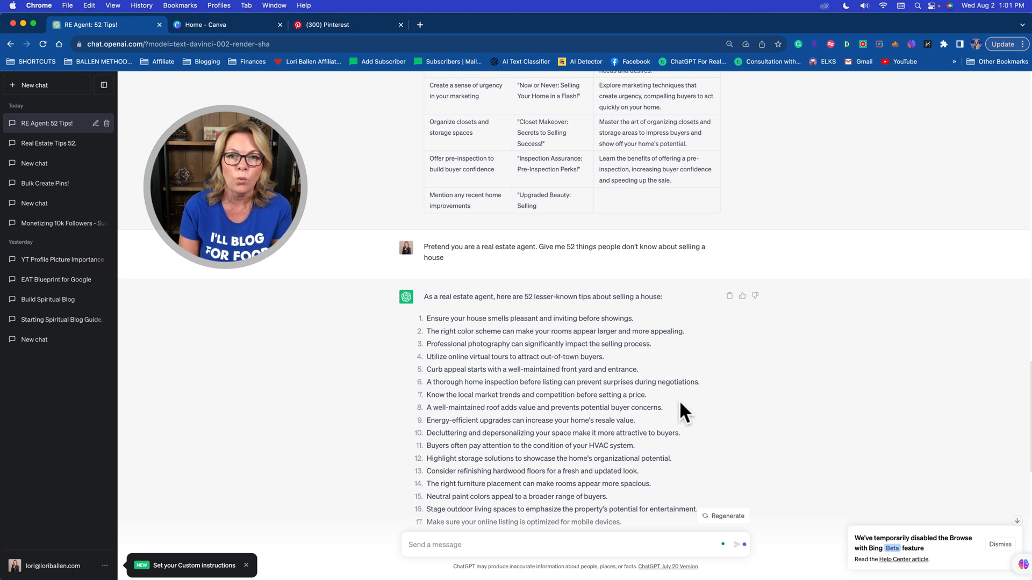
- Examine the numbered list of house-selling tips and compare it with the earlier table of tips, Pinterest titles and descriptions
scroll(678, 399, down, 5)
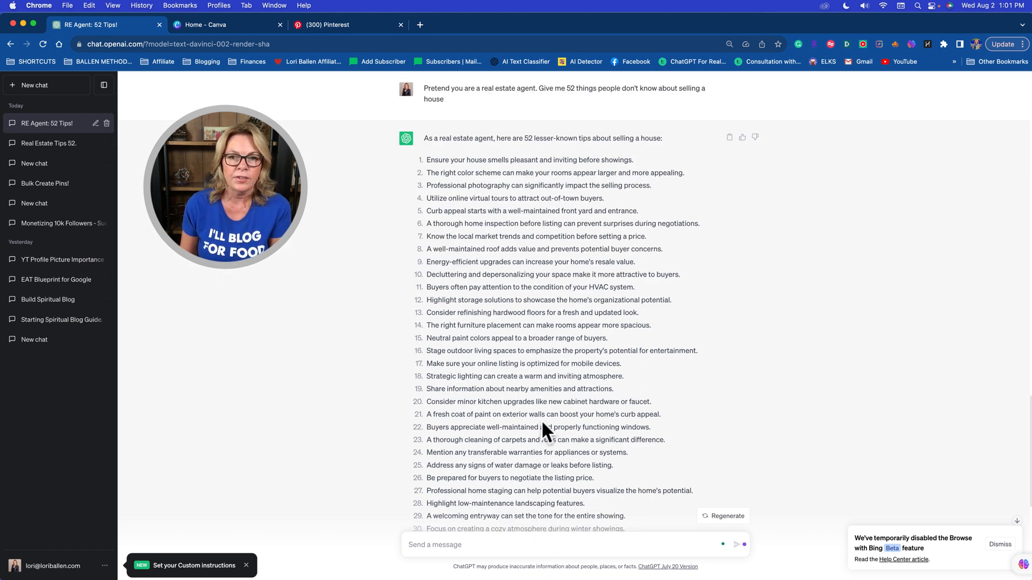
scroll(540, 420, down, 2)
scroll(559, 428, up, 12)
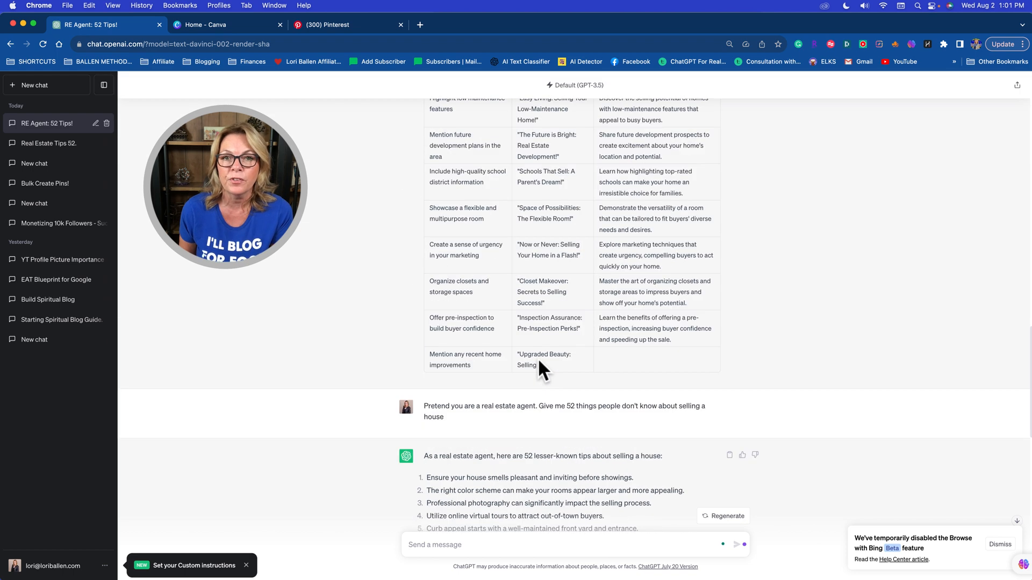
scroll(541, 364, down, 8)
scroll(546, 371, up, 20)
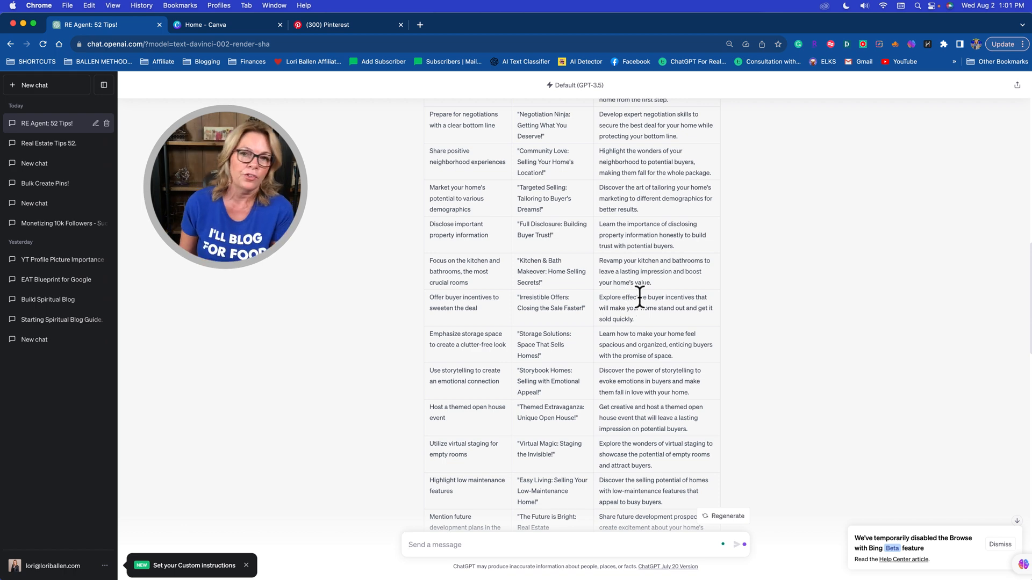
scroll(678, 257, down, 10)
scroll(676, 252, down, 3)
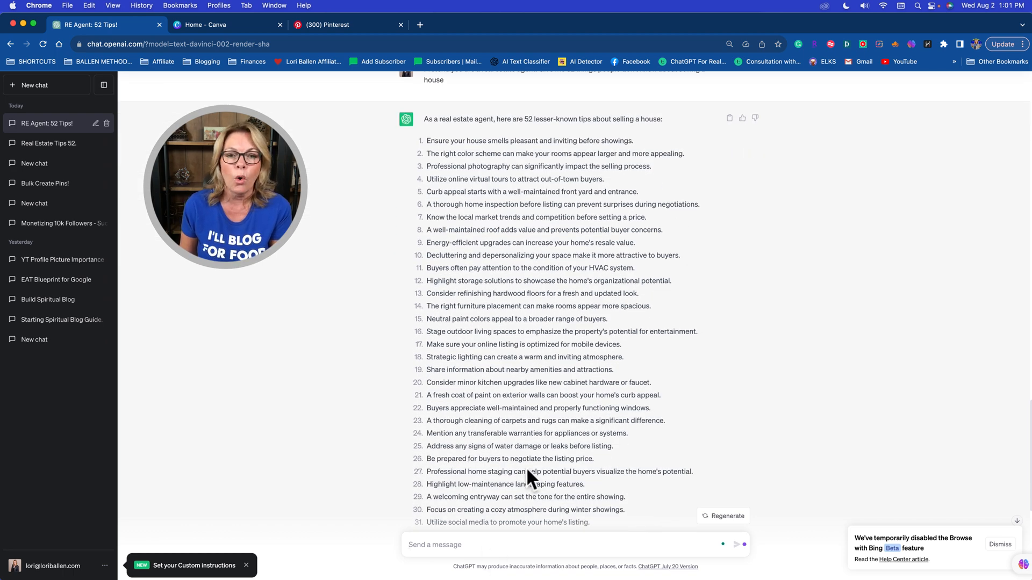
scroll(528, 467, up, 10)
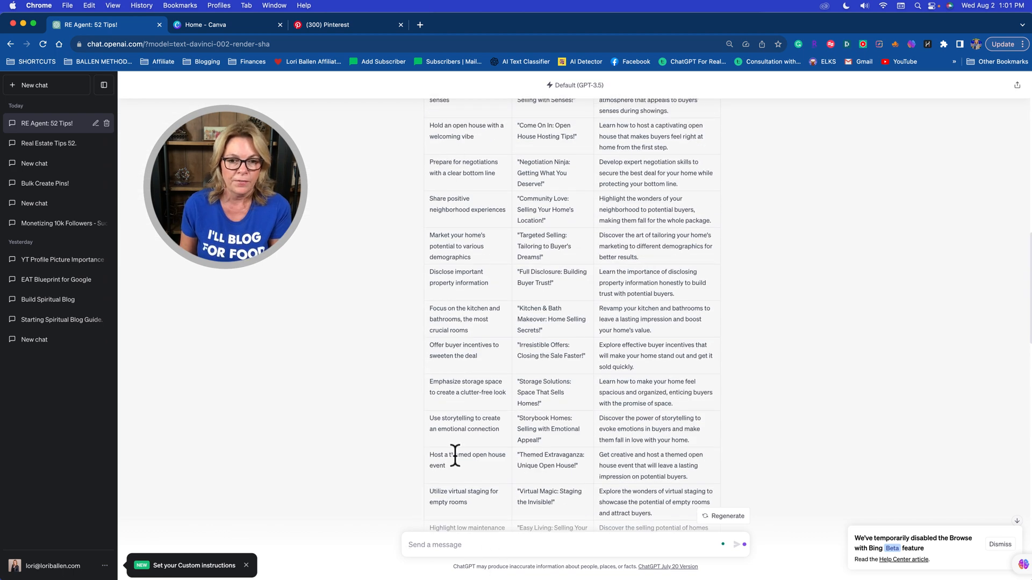
scroll(454, 472, down, 10)
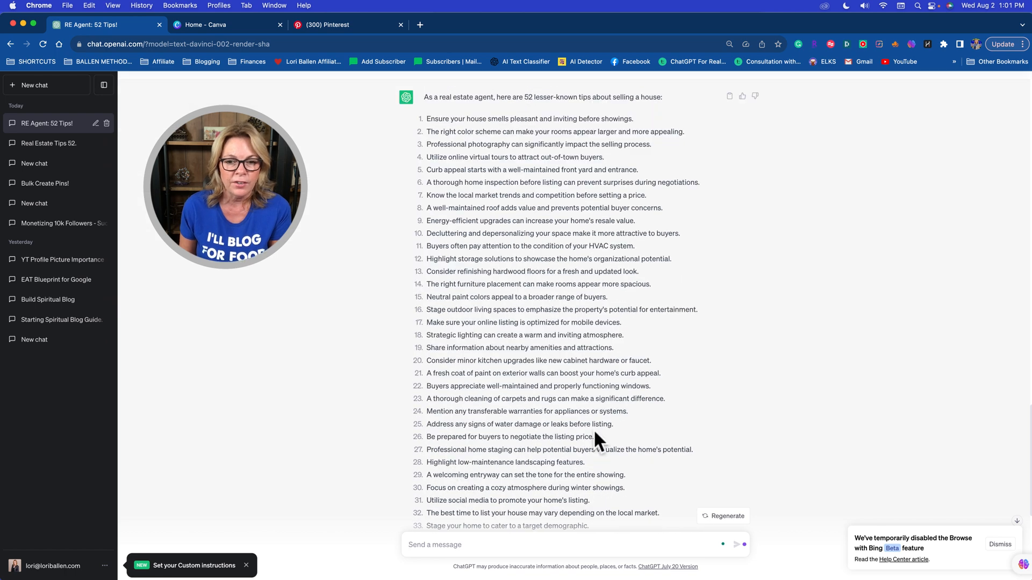
scroll(593, 430, up, 3)
drag(425, 244, 715, 572)
click(446, 253)
click(670, 361)
scroll(670, 361, up, 5)
scroll(667, 362, down, 2)
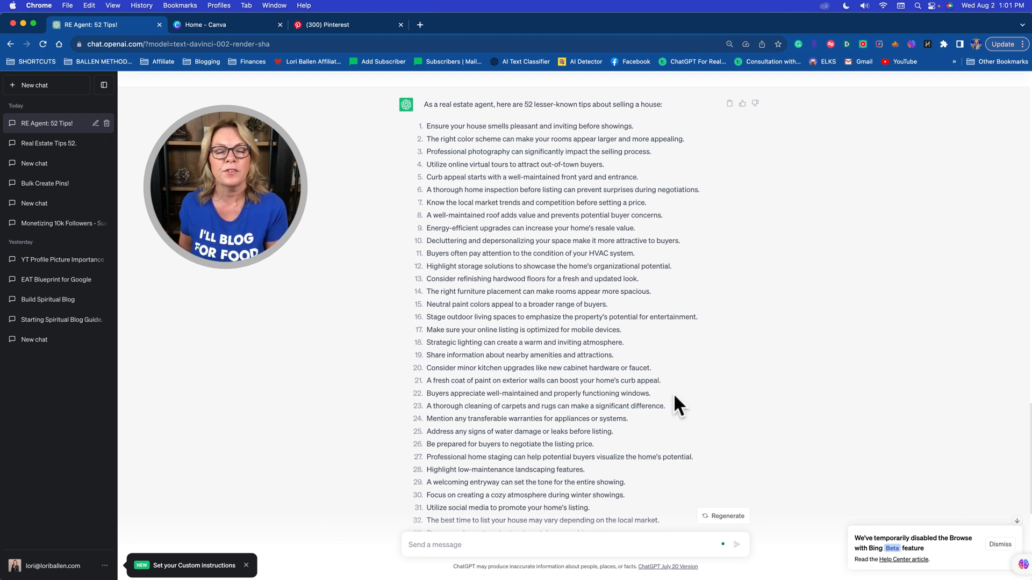
- Switch to Canva and search its templates for "instagram stories"
click(211, 24)
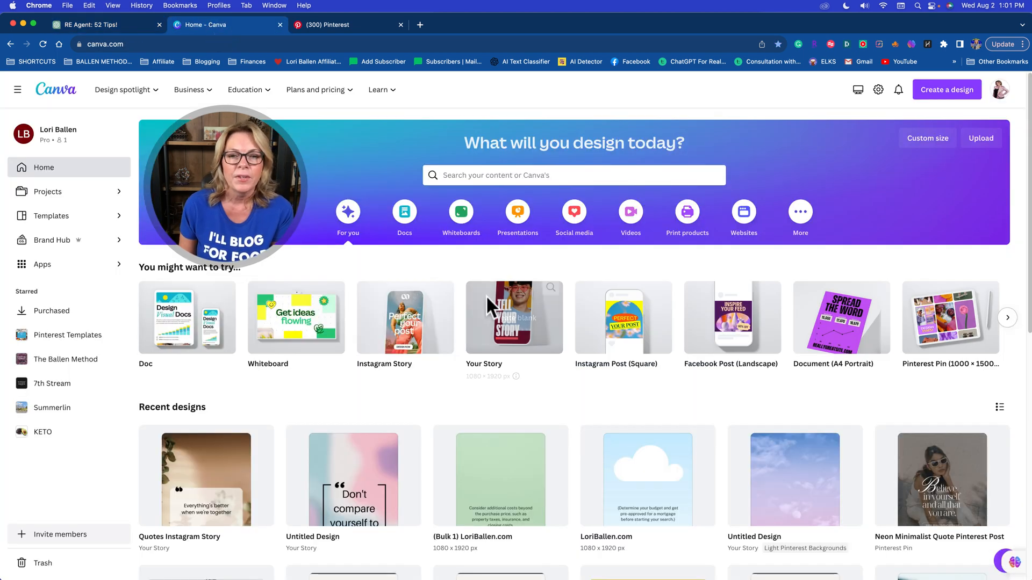
click(497, 176)
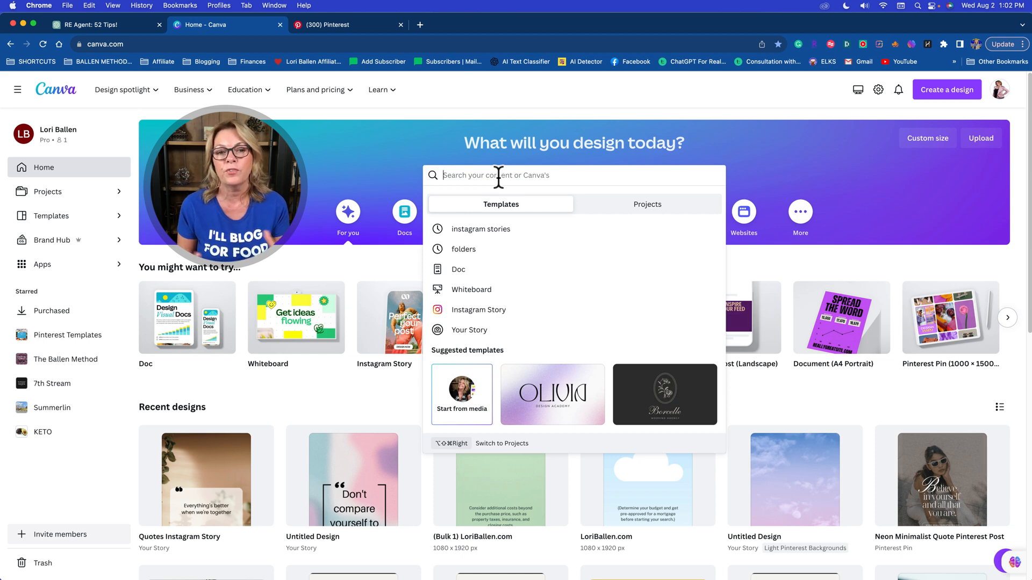
click(499, 230)
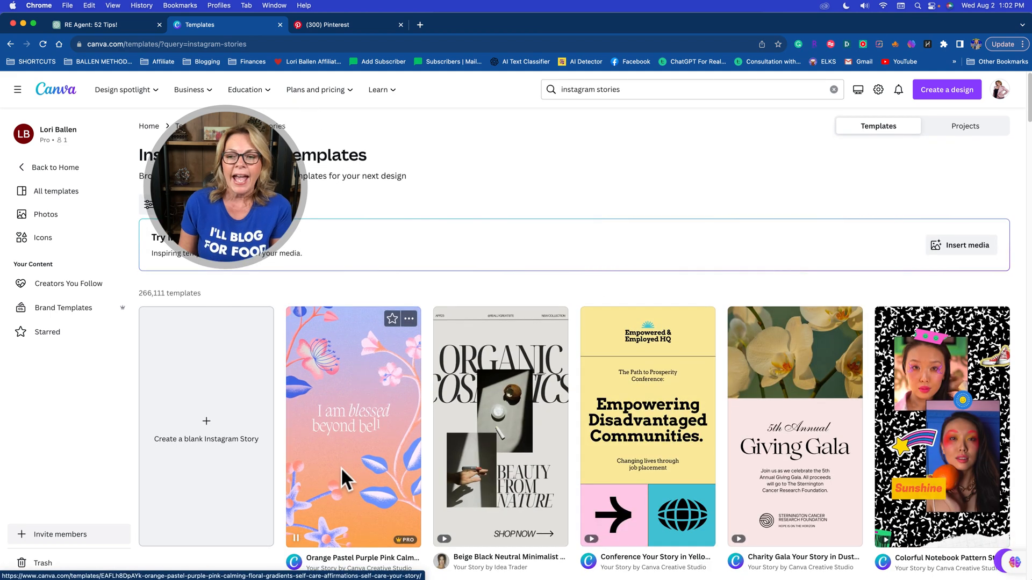
- Browse the Instagram story templates for simple quote designs that could hold a short tip
scroll(355, 481, down, 5)
scroll(371, 478, down, 9)
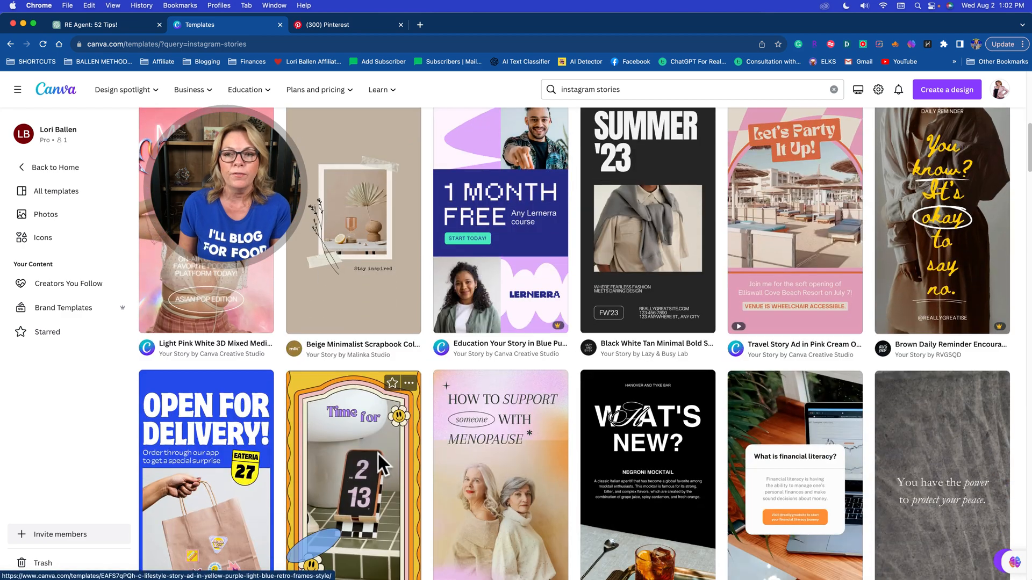
scroll(379, 455, down, 4)
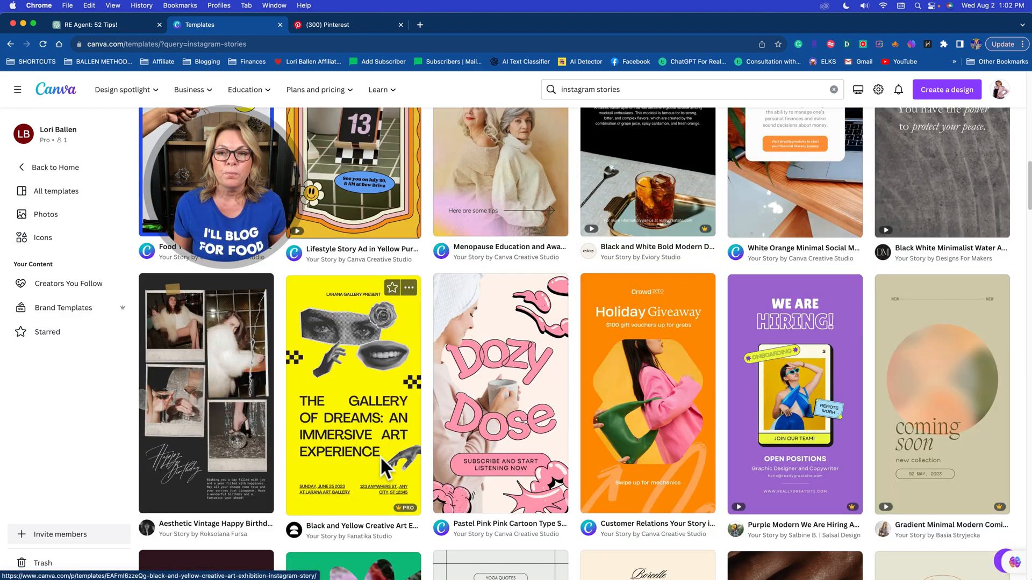
scroll(385, 437, down, 6)
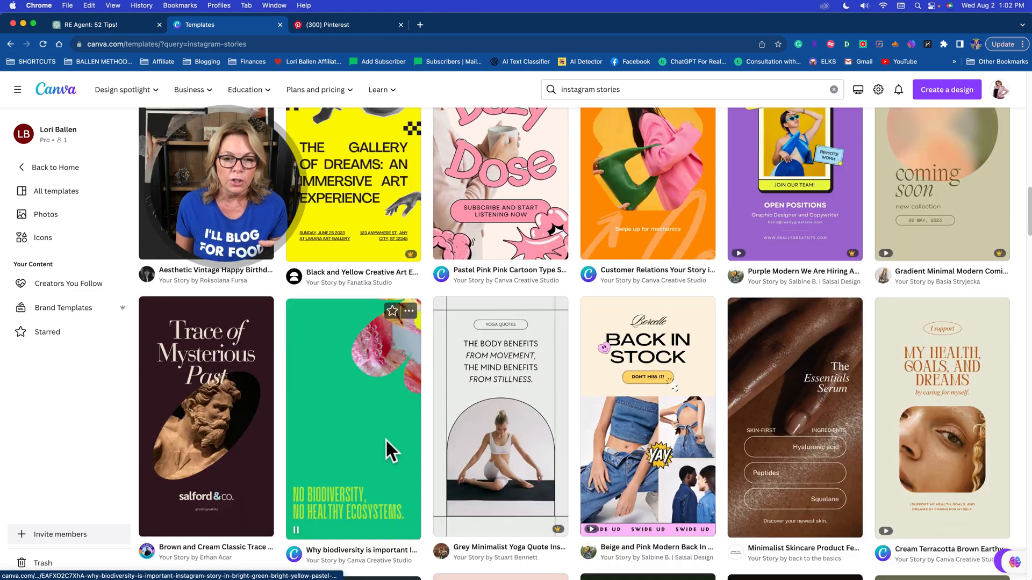
scroll(661, 399, down, 7)
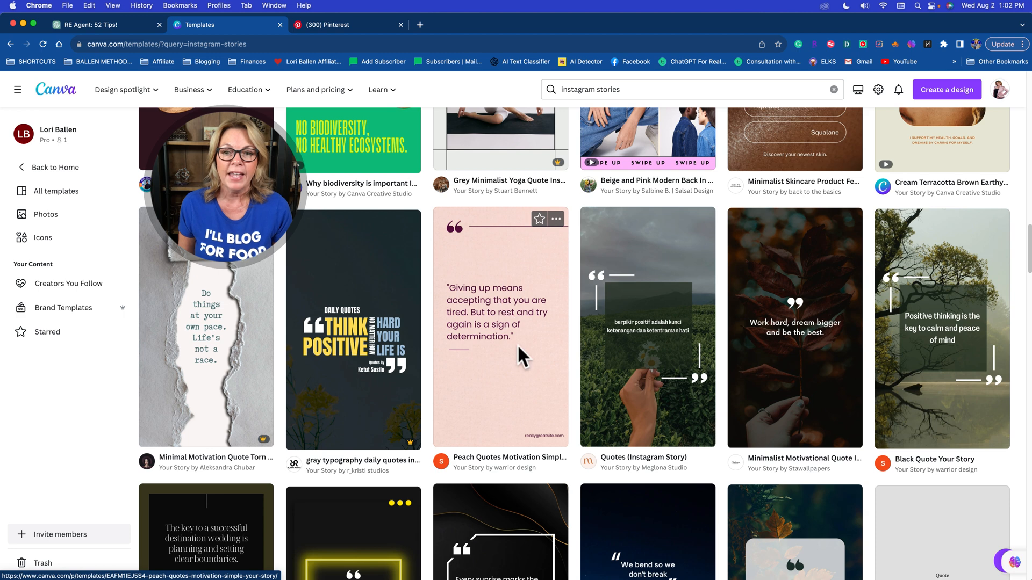
scroll(813, 366, down, 1)
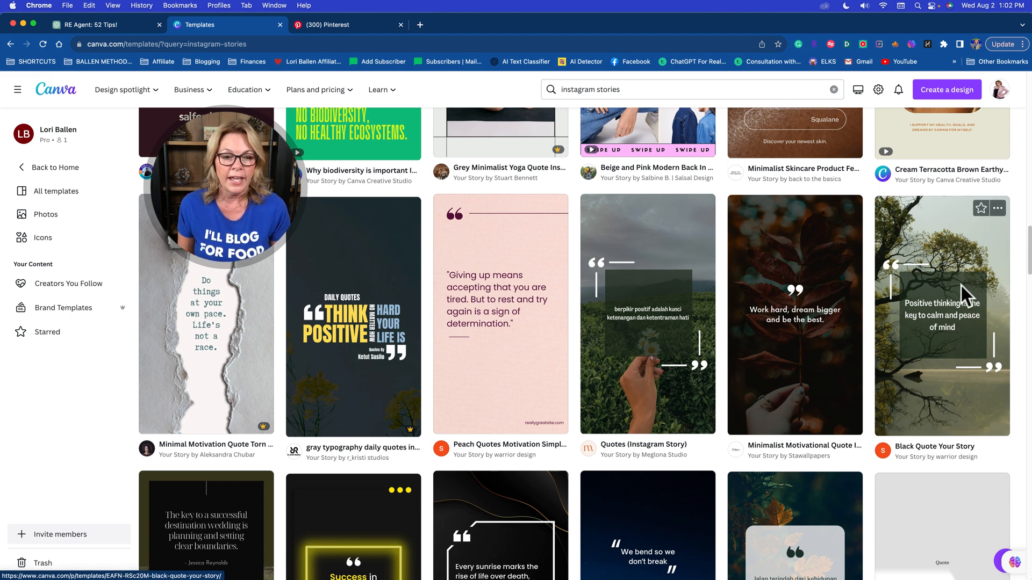
scroll(960, 283, down, 3)
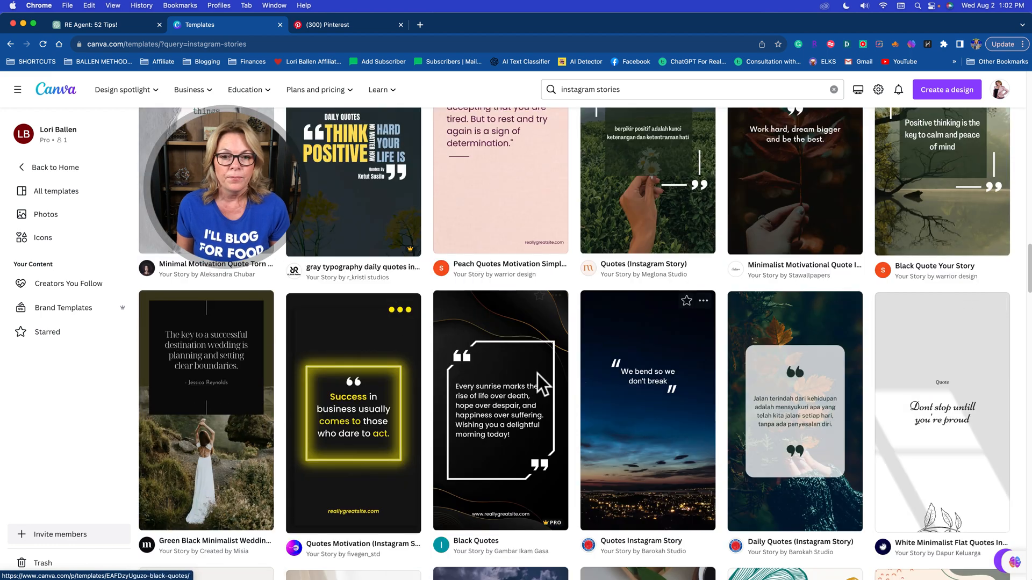
scroll(570, 470, down, 1)
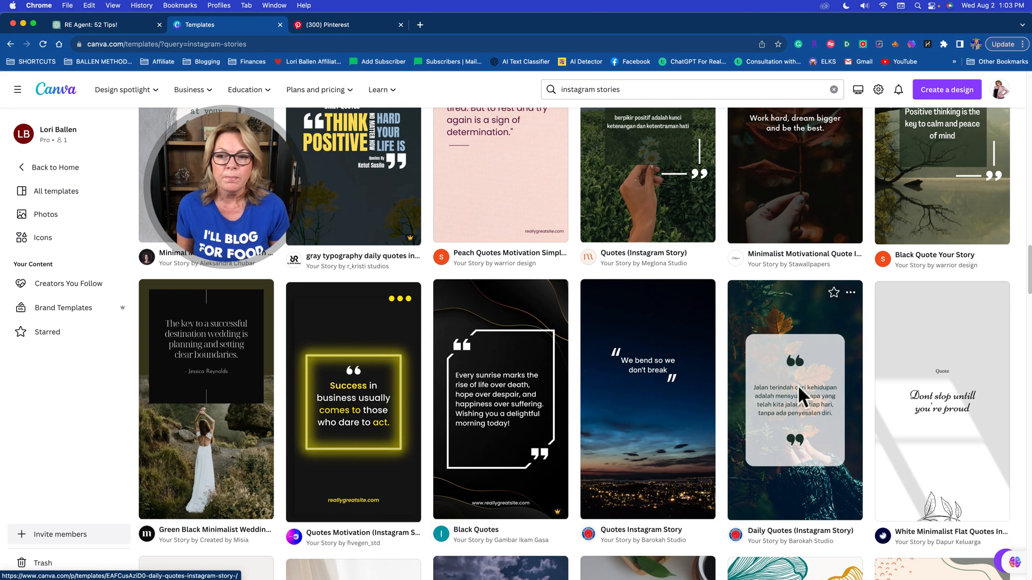
scroll(795, 381, up, 4)
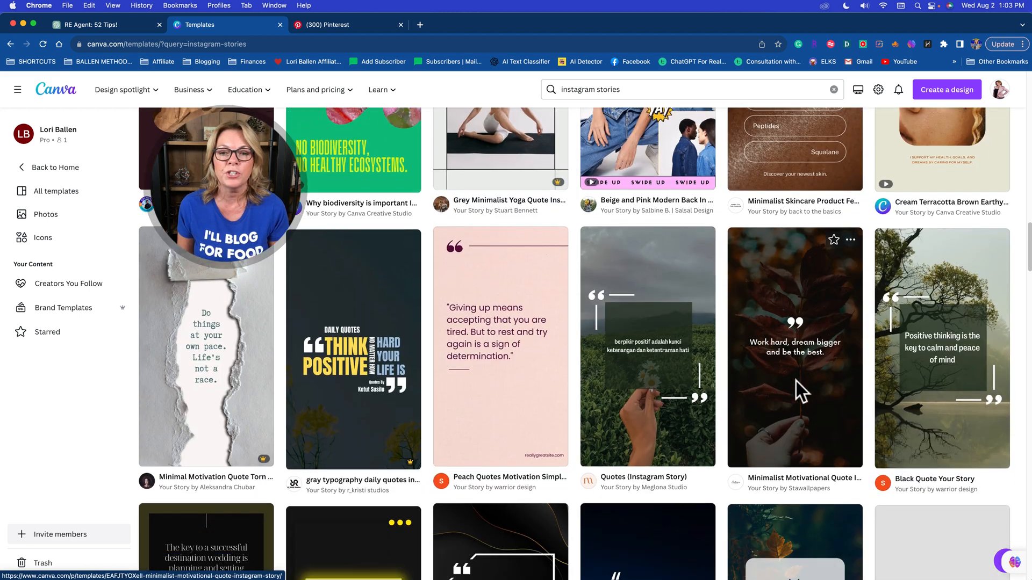
scroll(775, 386, down, 1)
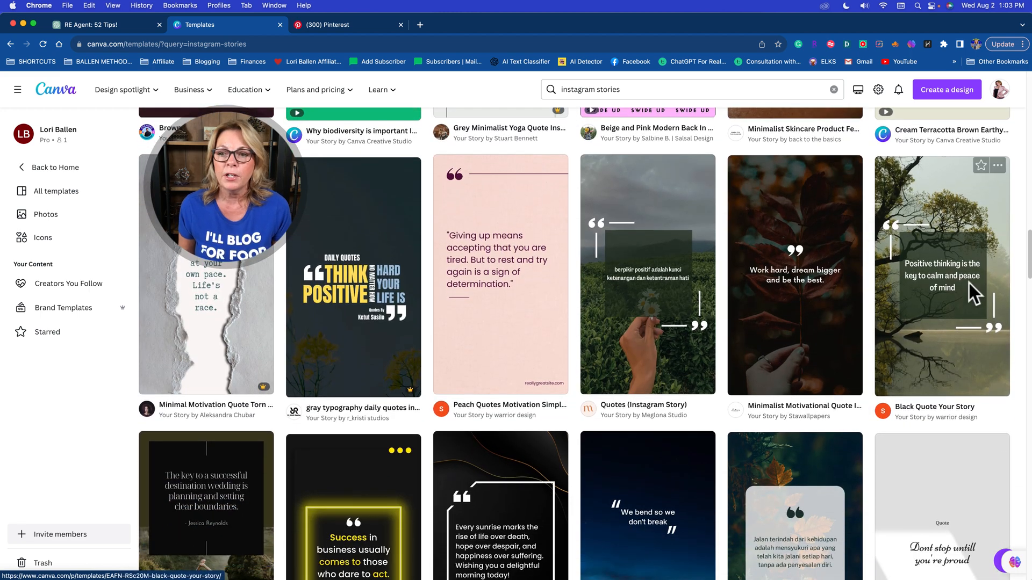
- Open the "Black Quote Your Story" template with the tree and lake background for customizing
click(948, 251)
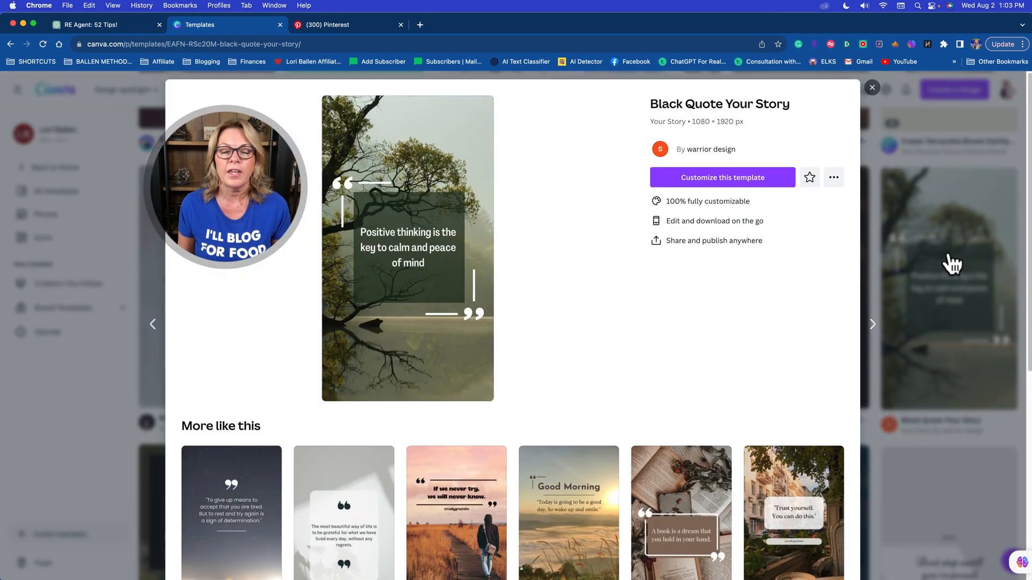
click(766, 177)
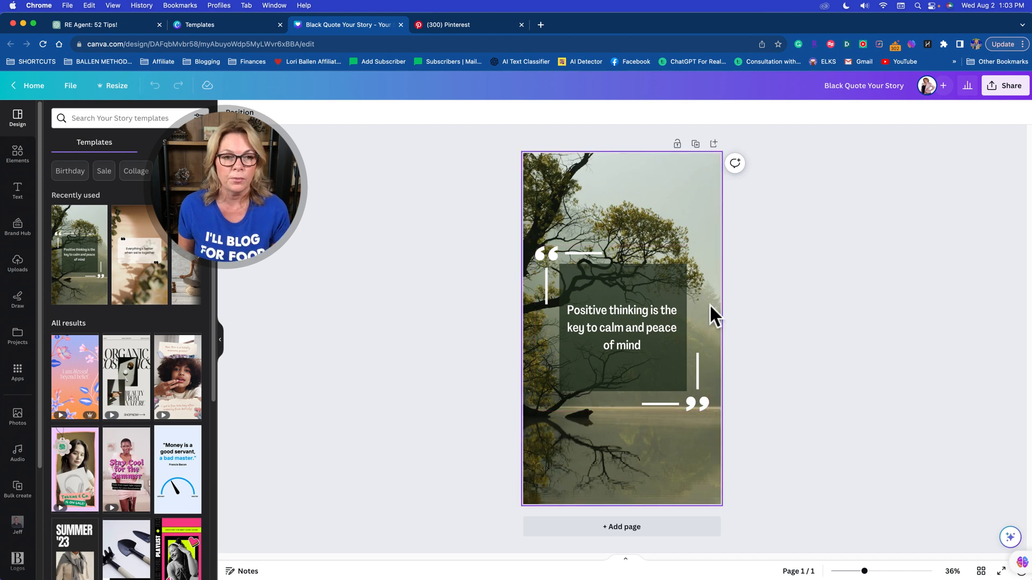
- Switch to ChatGPT and copy tip 16, "Stage outdoor living spaces to emphasize the property's potential for entertainment."
click(101, 21)
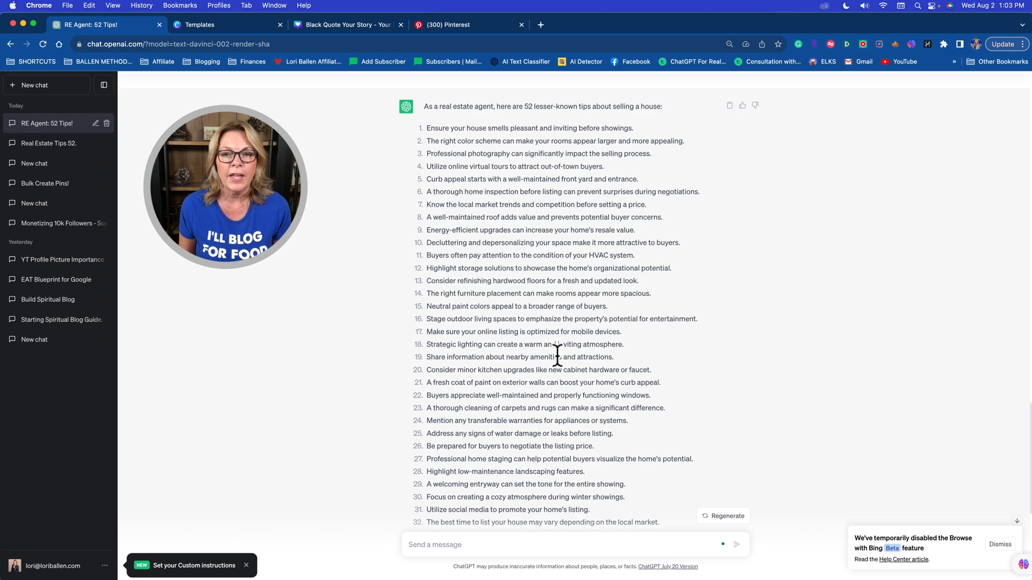
scroll(566, 357, down, 5)
scroll(564, 360, up, 5)
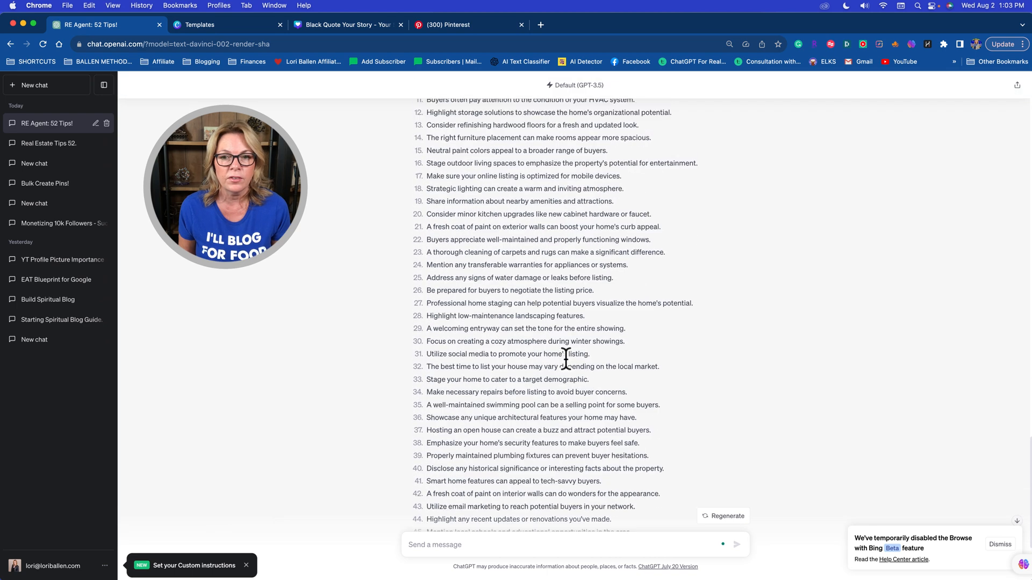
drag(427, 279, 698, 273)
key(ctrl+c)
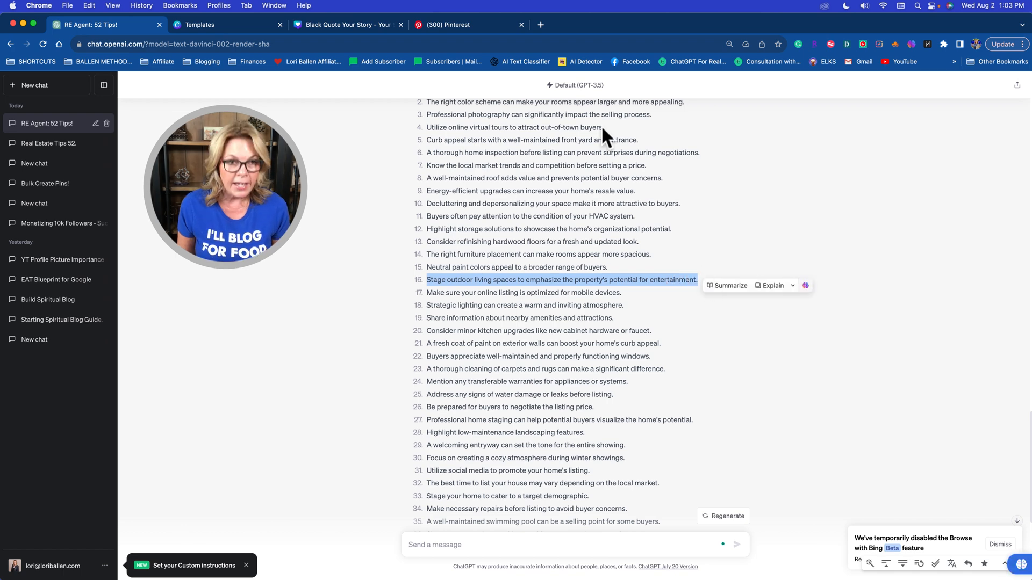
- Return to the Canva design, closing the template page, and replace the placeholder quote with the copied tip
click(249, 26)
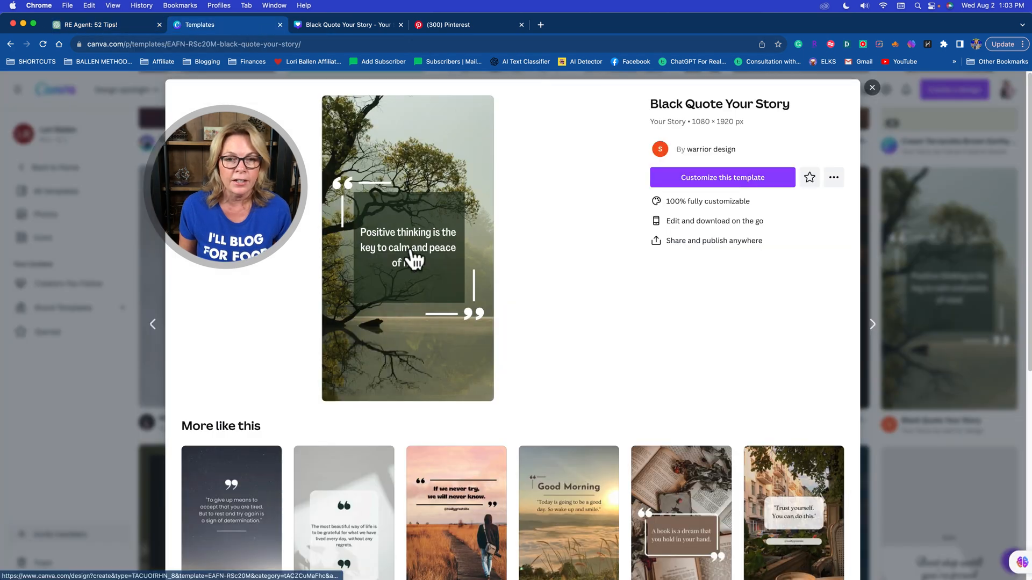
click(278, 26)
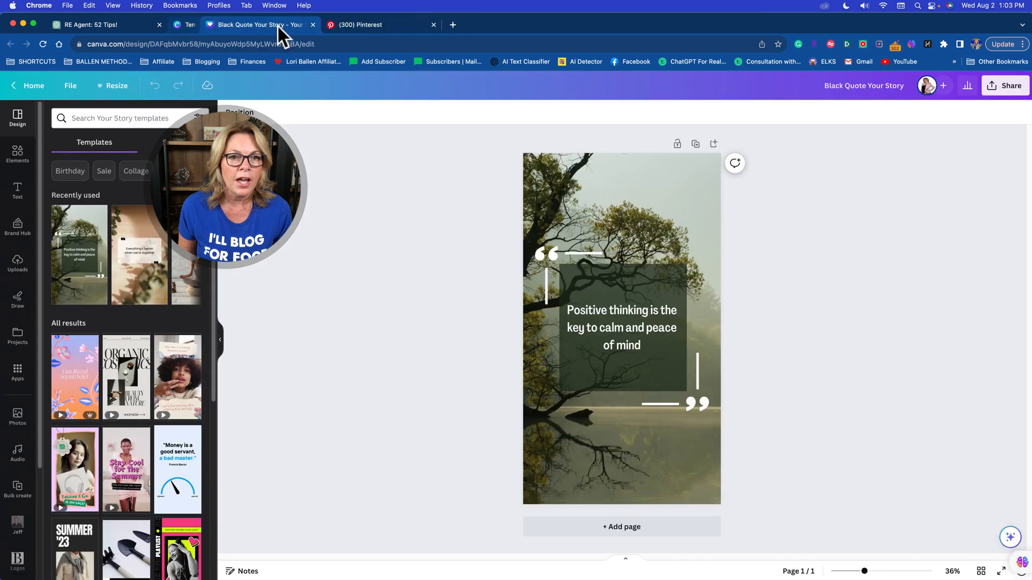
triple_click(604, 317)
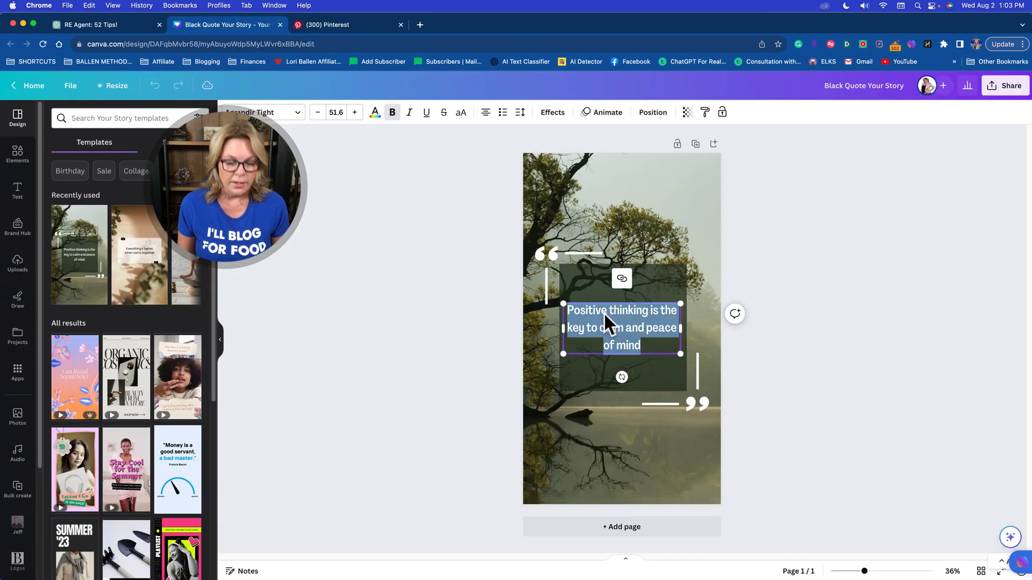
key(ctrl+v)
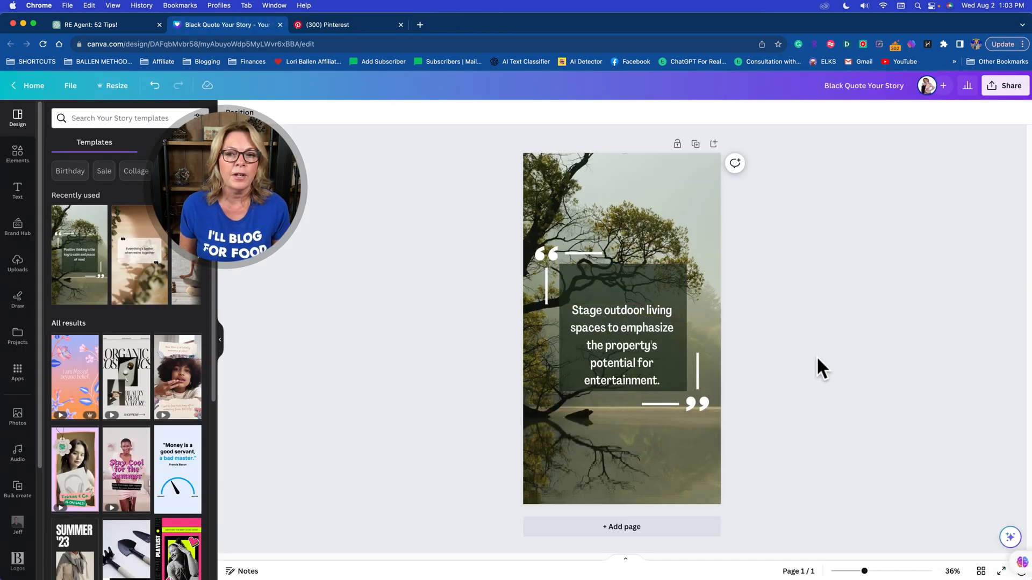
- Move the tip text up within the dark green box and enlarge its font size to 57.6
click(653, 354)
drag(653, 353, 654, 338)
click(353, 116)
click(354, 113)
click(354, 113)
click(354, 113)
click(354, 113)
click(354, 113)
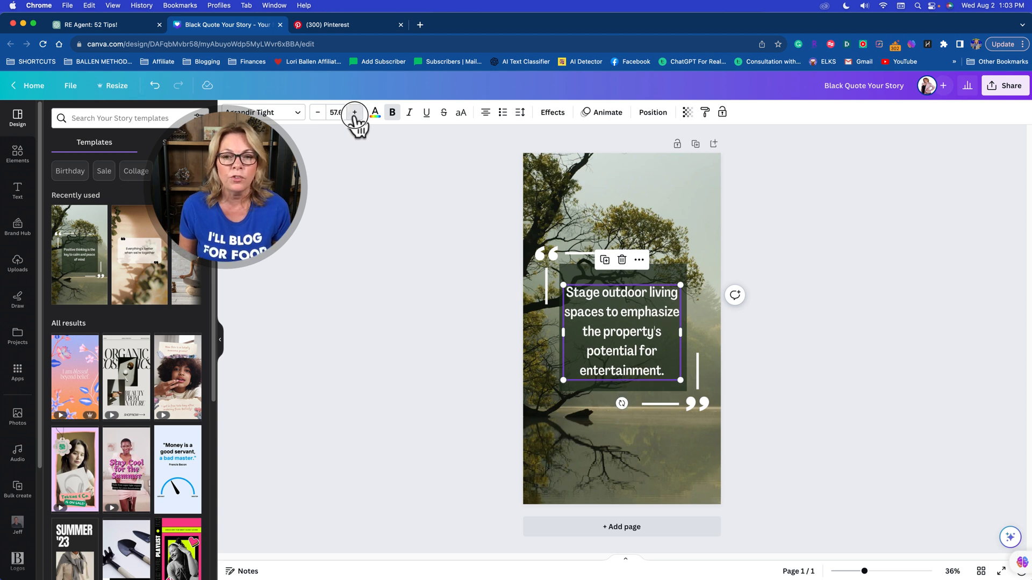
click(354, 113)
click(319, 113)
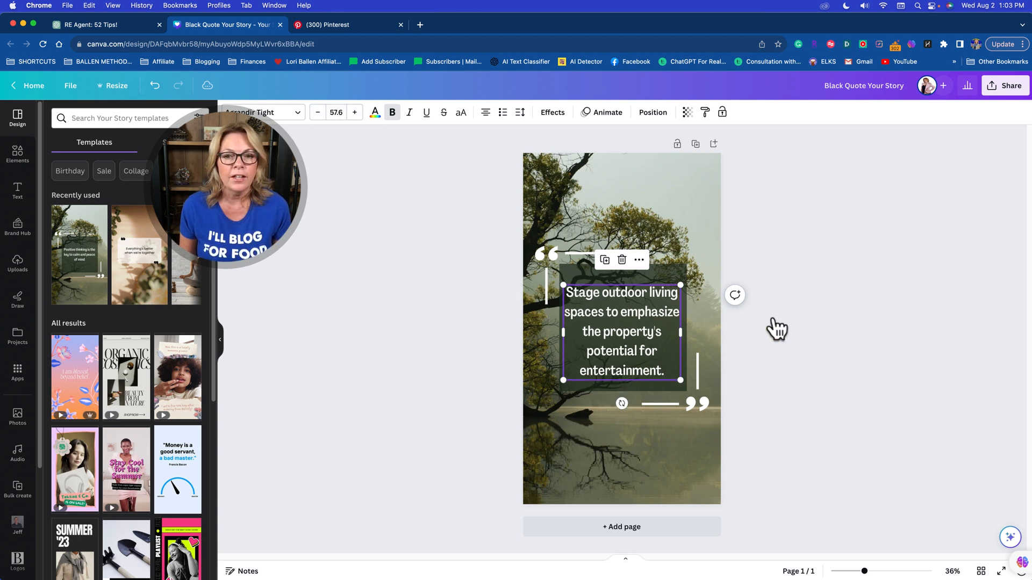
click(864, 344)
click(657, 299)
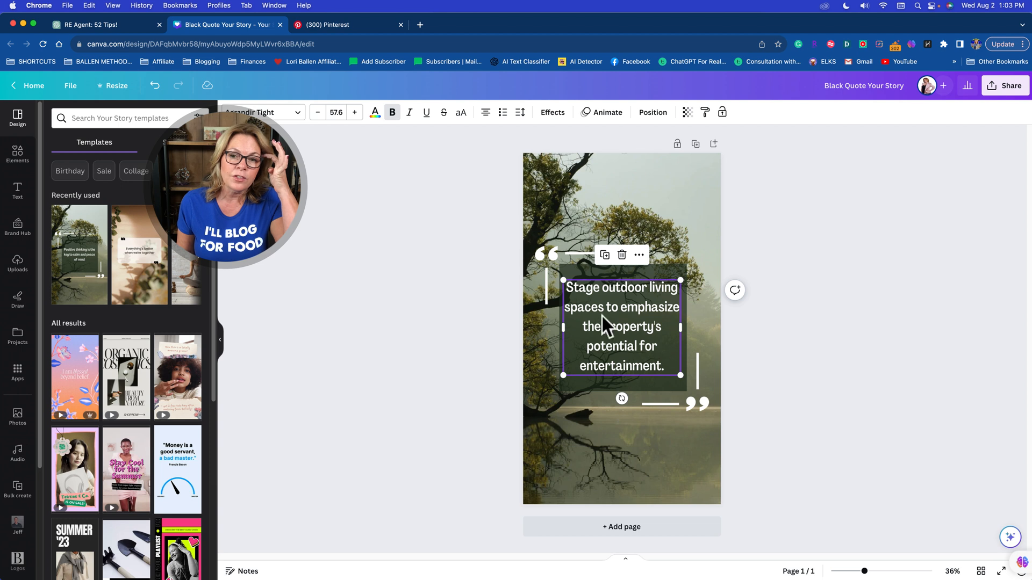
click(639, 256)
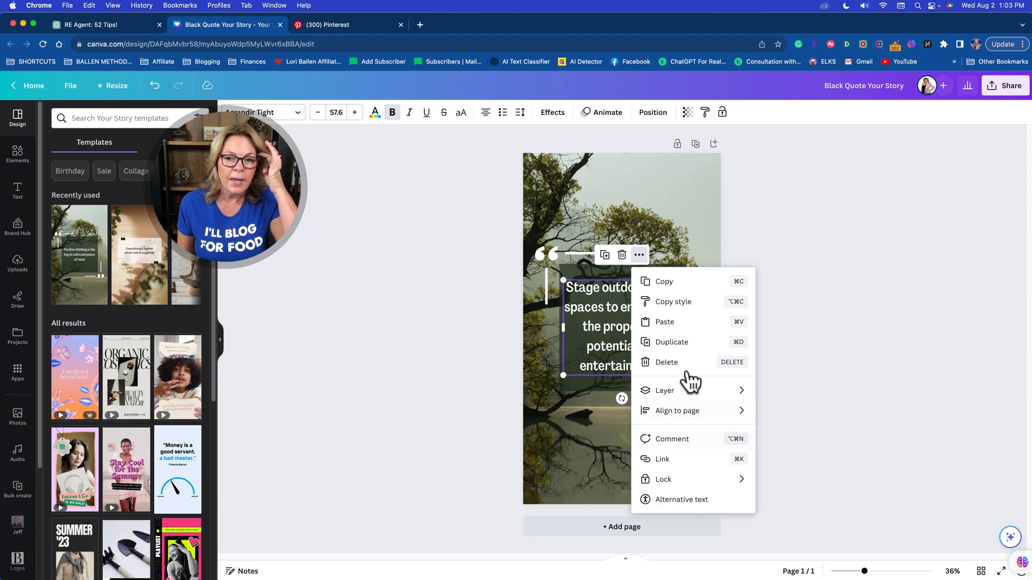
click(801, 431)
right_click(633, 329)
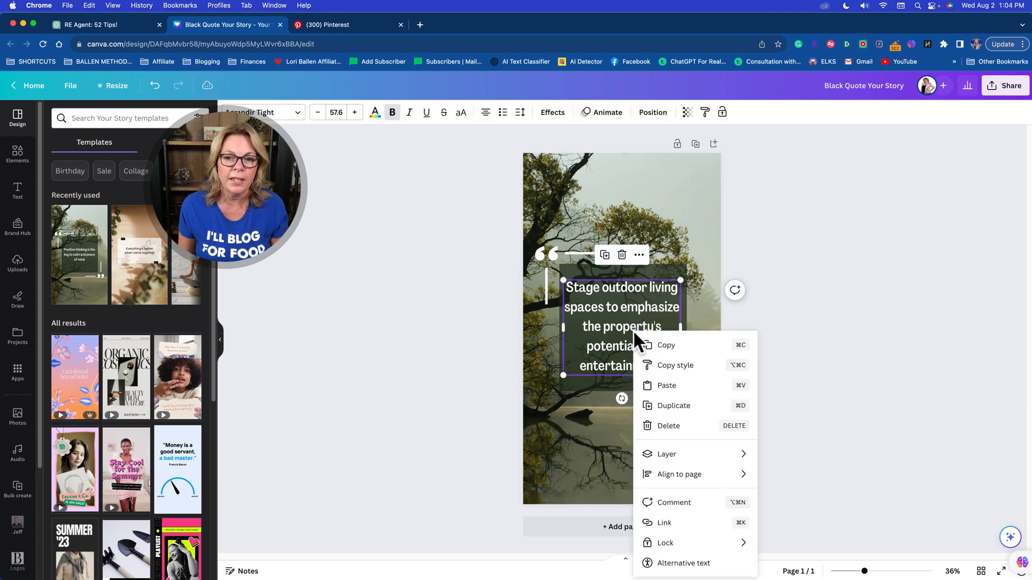
click(845, 320)
click(645, 295)
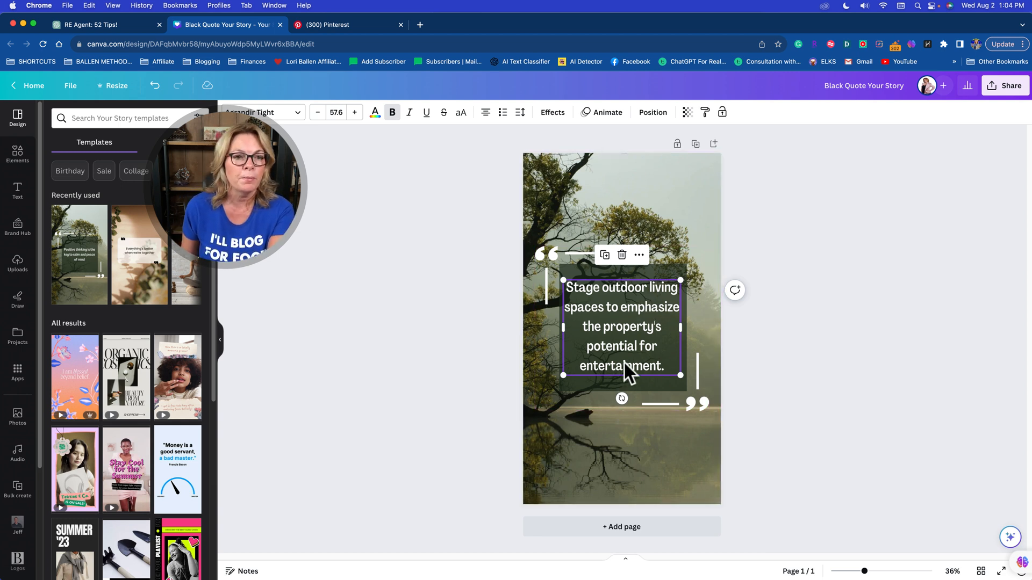
click(799, 336)
click(632, 315)
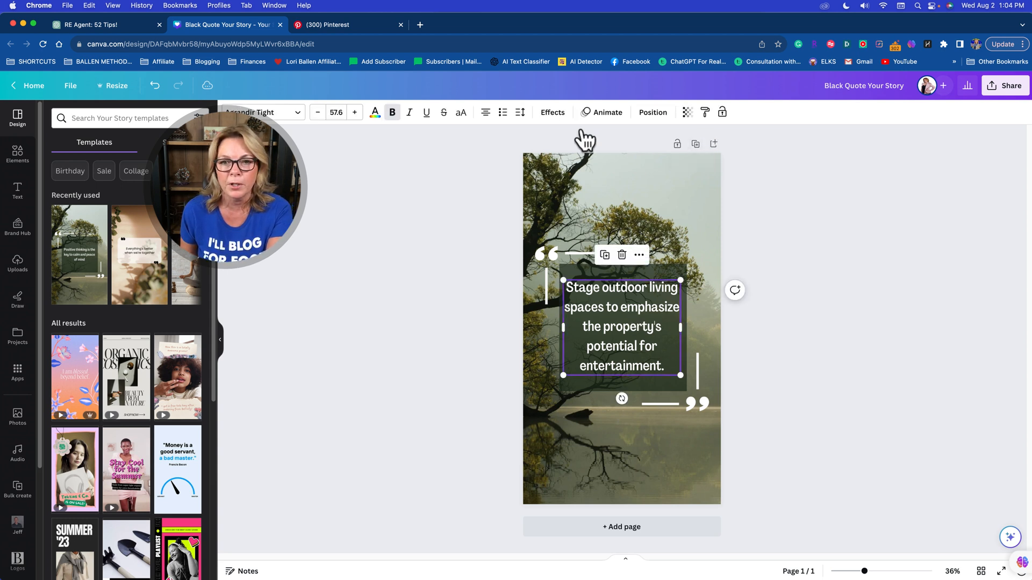
right_click(632, 308)
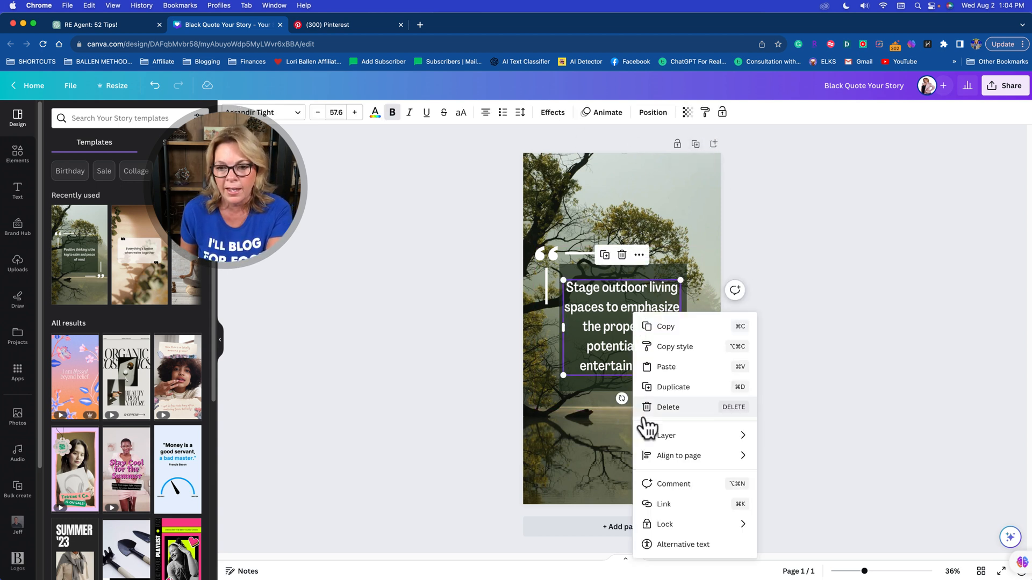
click(822, 457)
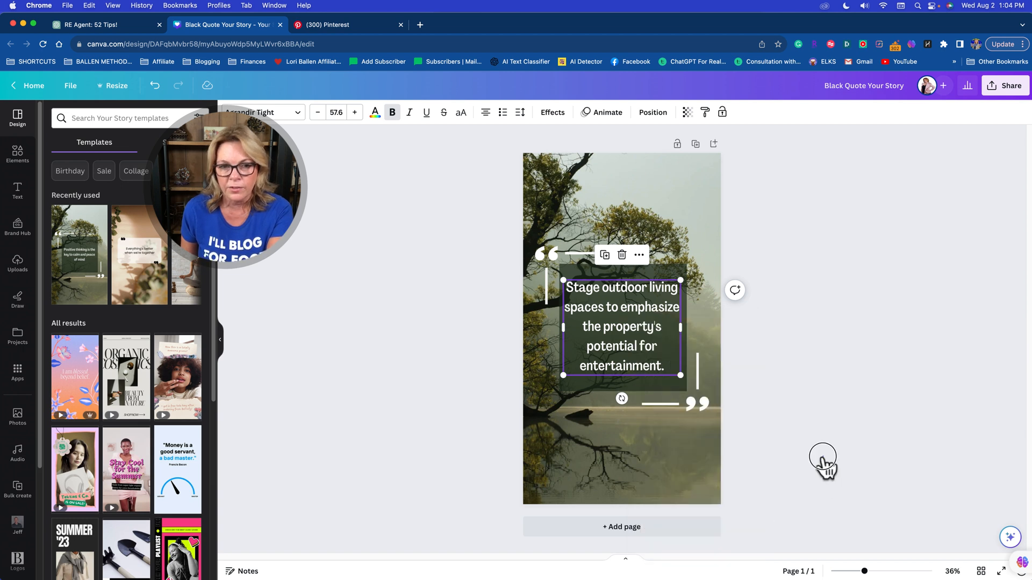
click(634, 369)
double_click(625, 327)
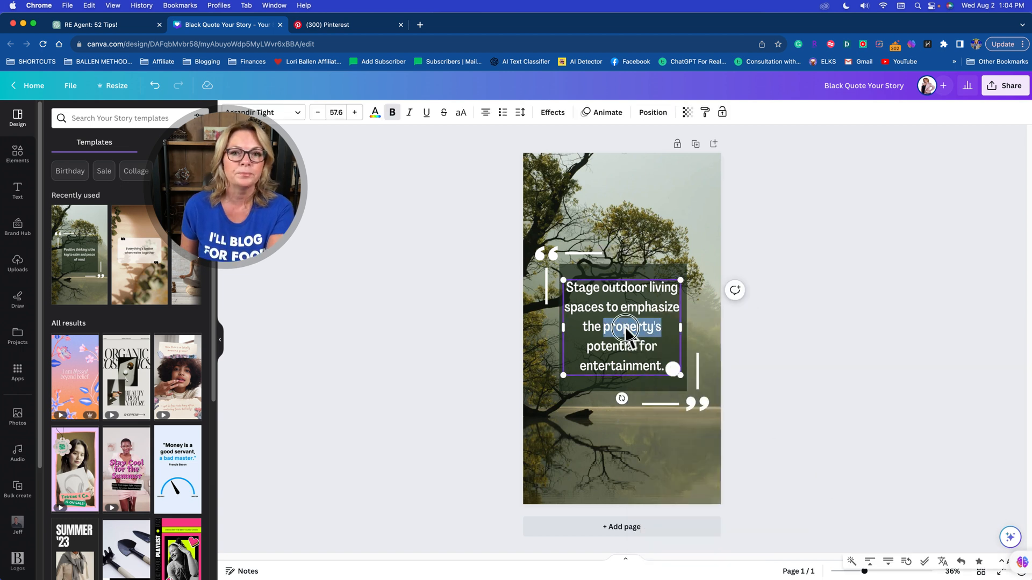
click(811, 281)
click(647, 309)
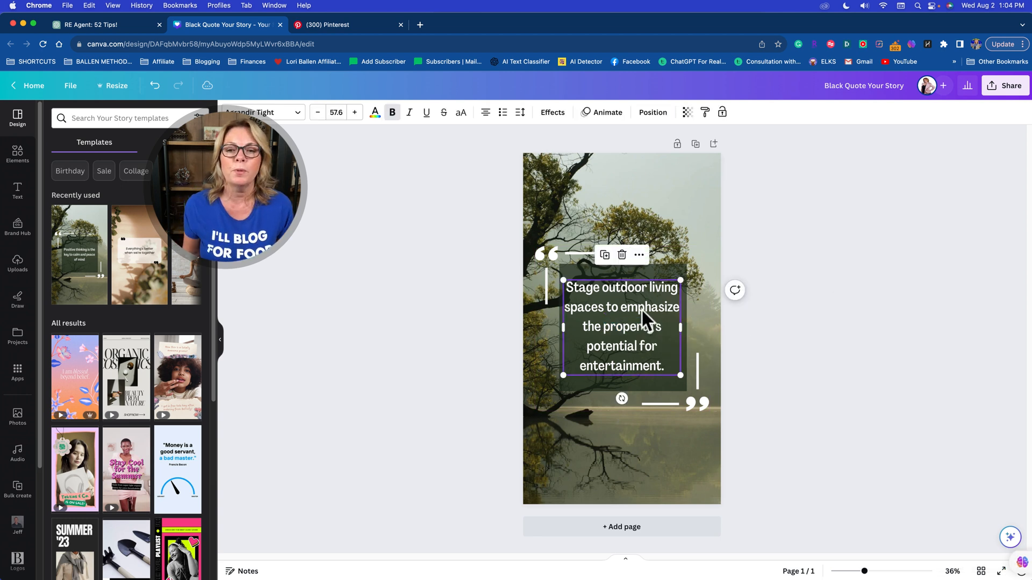
click(801, 316)
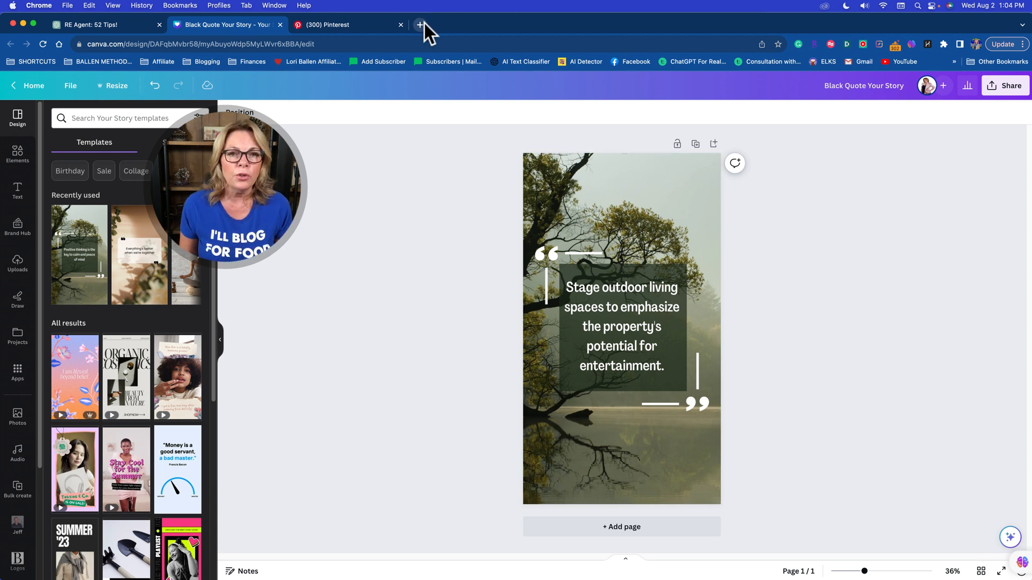
- Open the Canva home page in a separate browser tab and switch to it
right_click(31, 88)
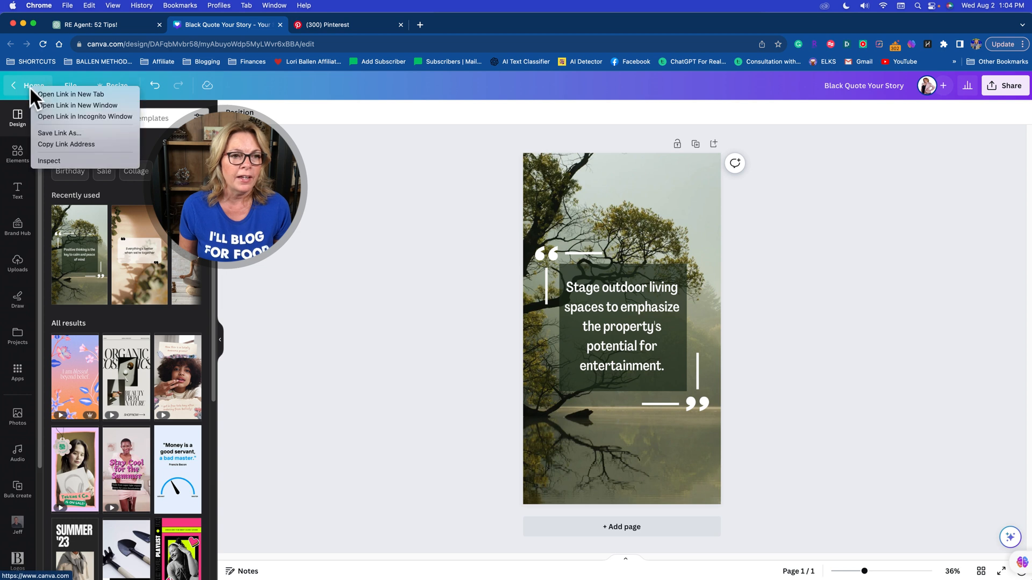
click(28, 72)
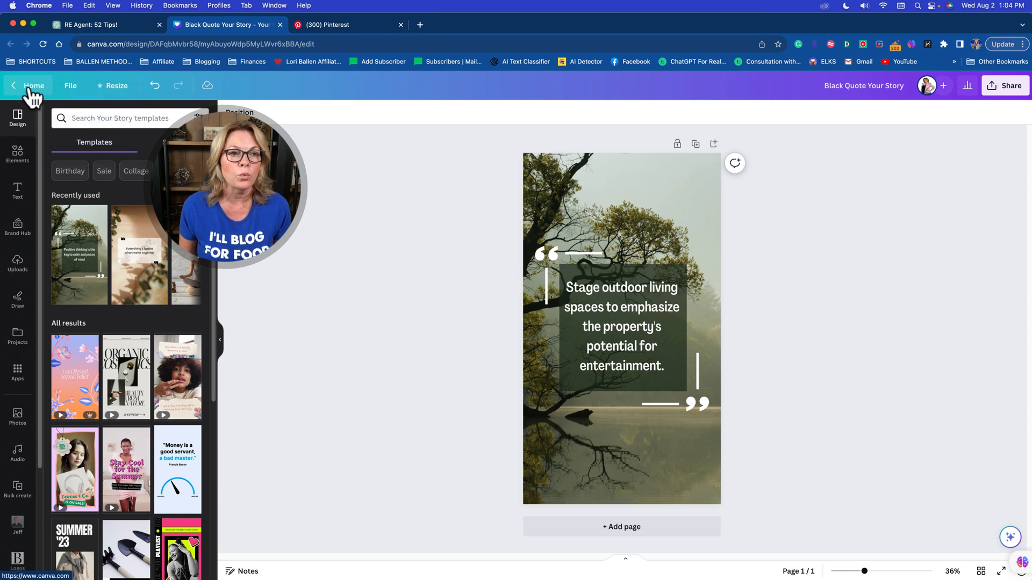
right_click(29, 85)
click(37, 91)
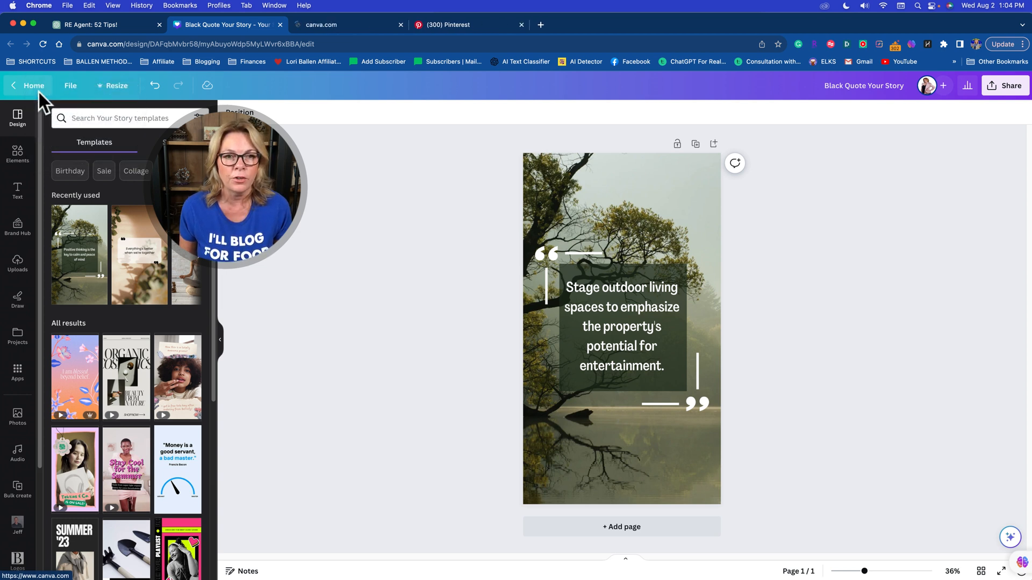
click(310, 25)
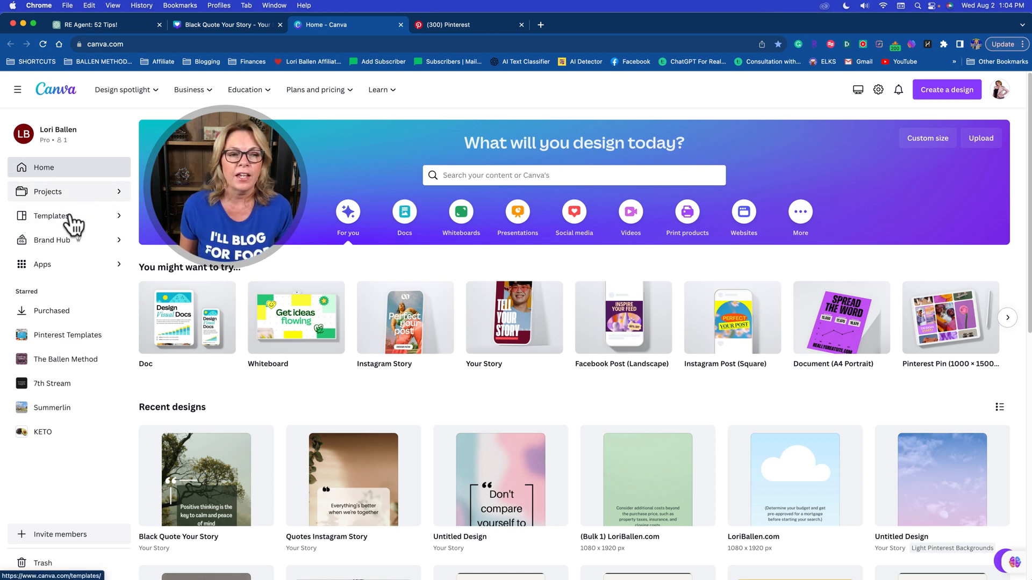
- Create a folder named "Real Estate Pins" among the Canva projects
scroll(75, 237, down, 1)
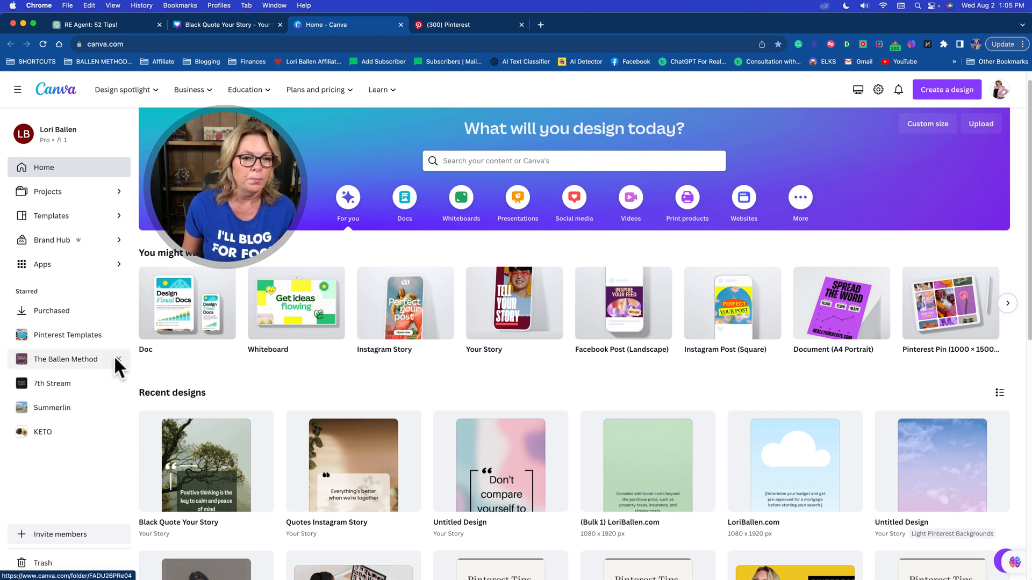
click(70, 478)
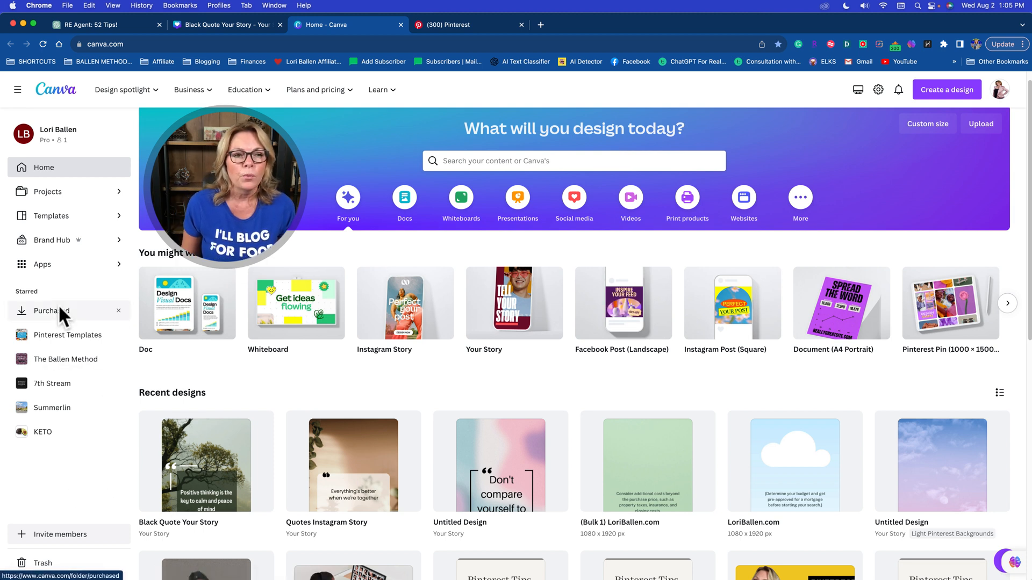
click(69, 202)
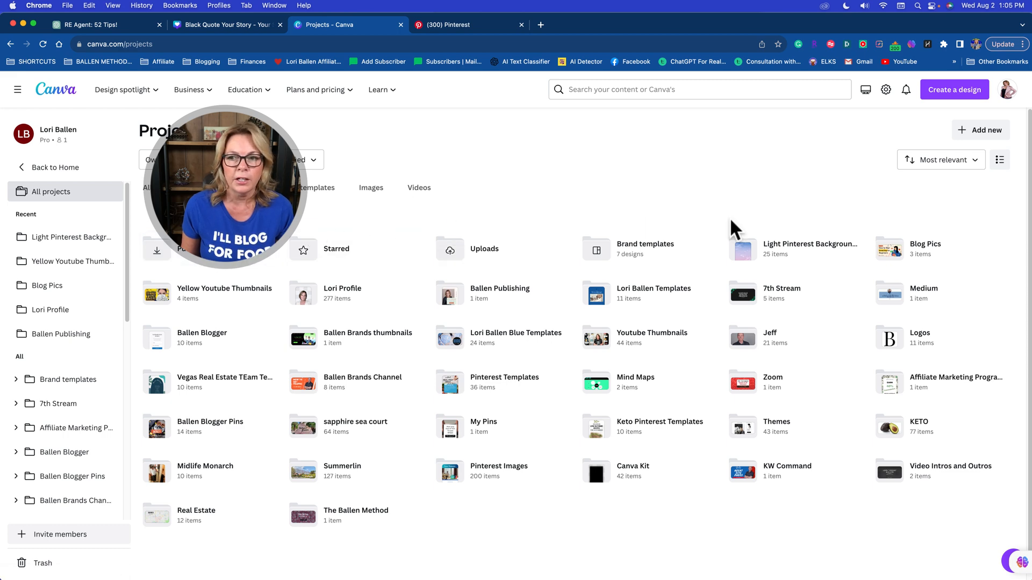
click(987, 134)
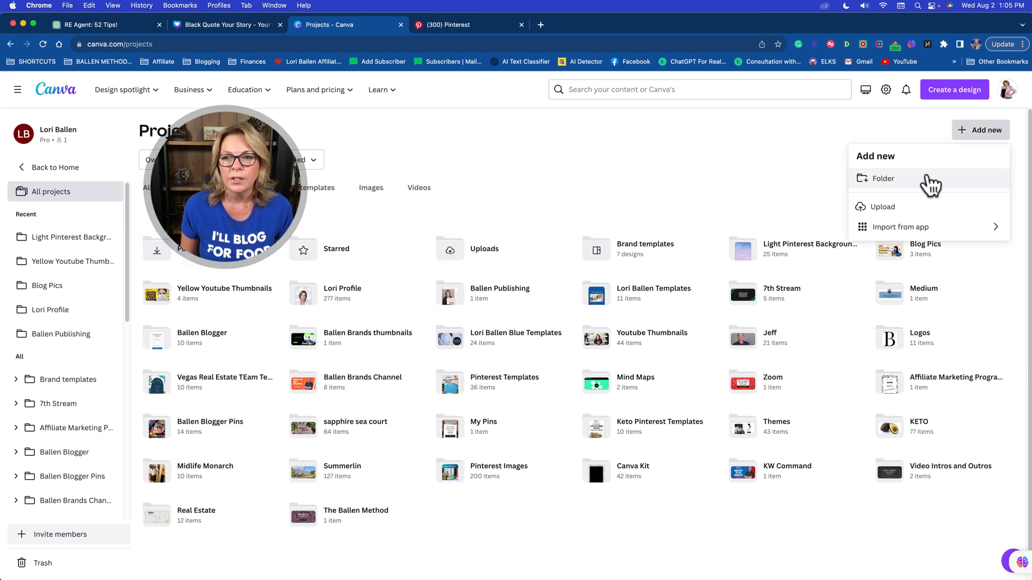
click(912, 181)
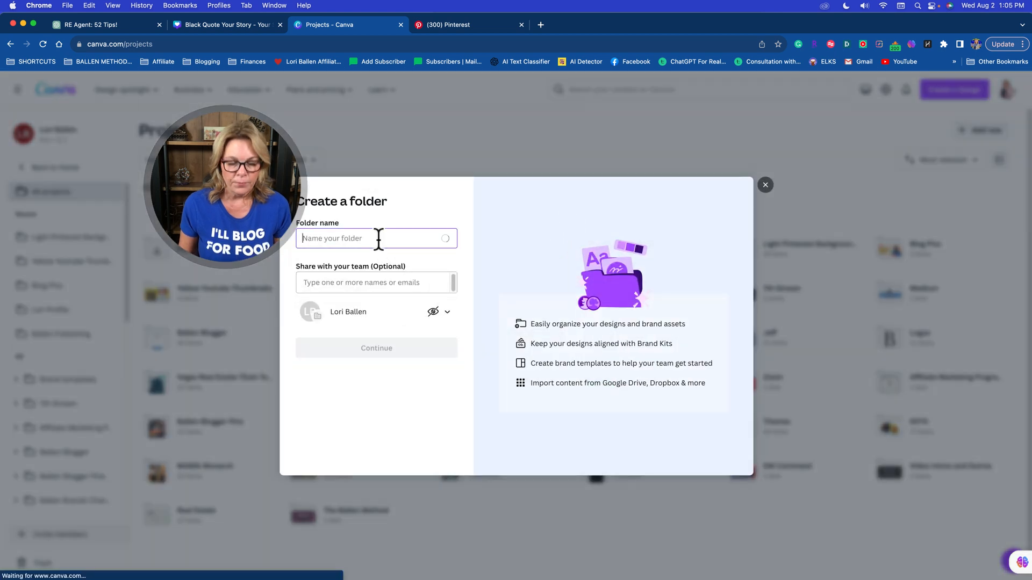
text(Real Estate Pins)
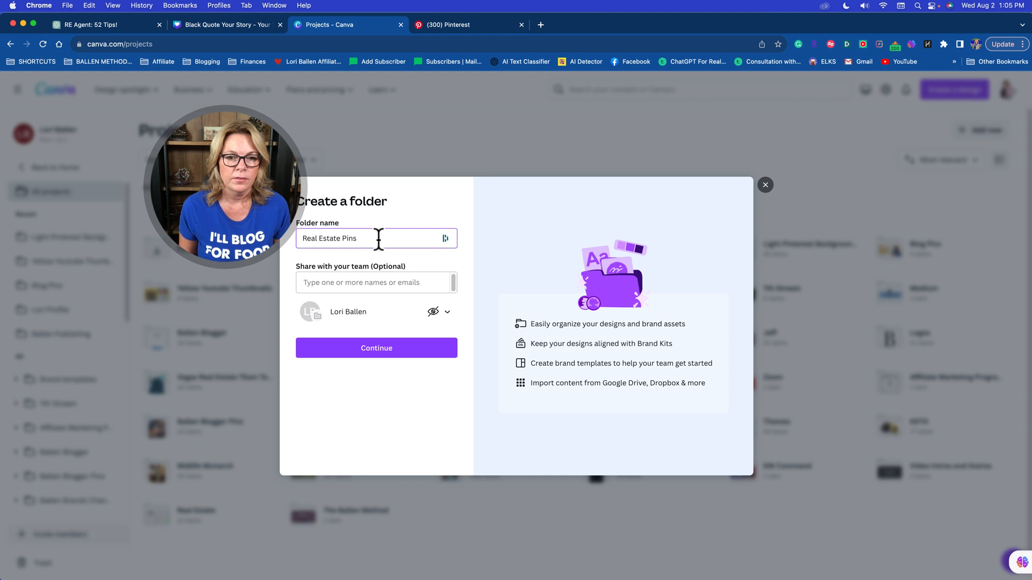
click(369, 349)
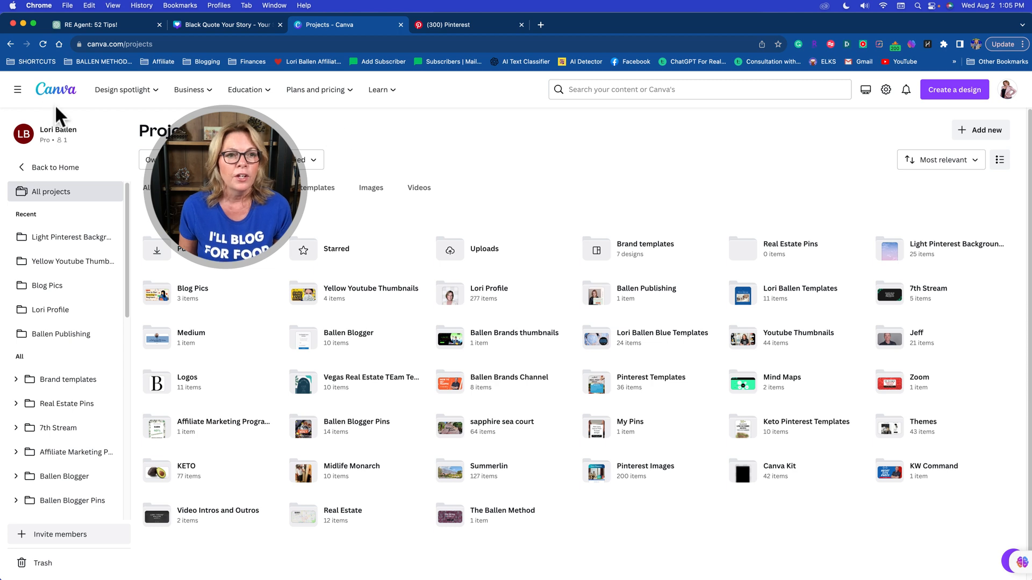
- Return to the Canva home page and look through the recent designs
click(62, 168)
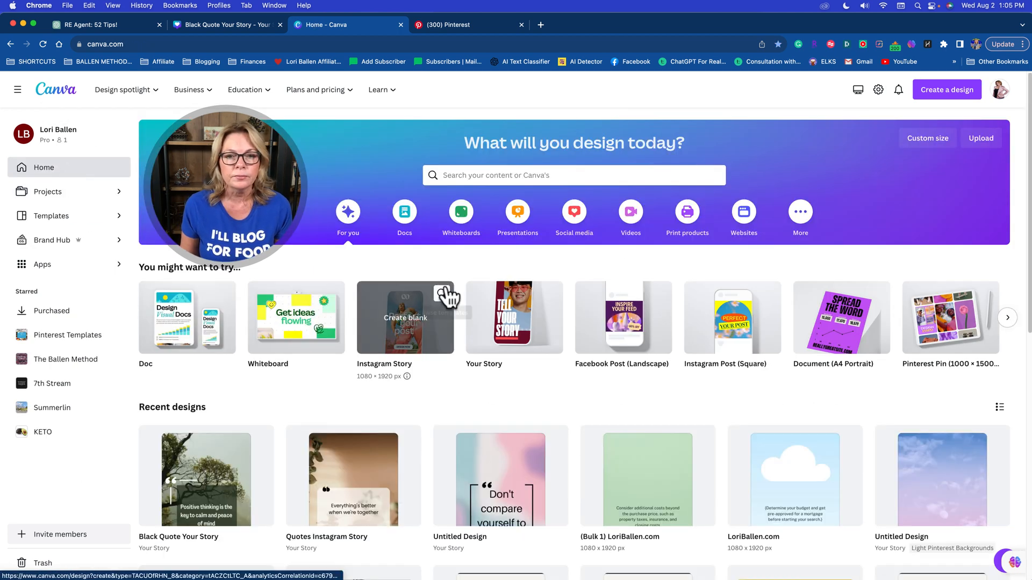
scroll(457, 290, down, 1)
scroll(532, 161, down, 1)
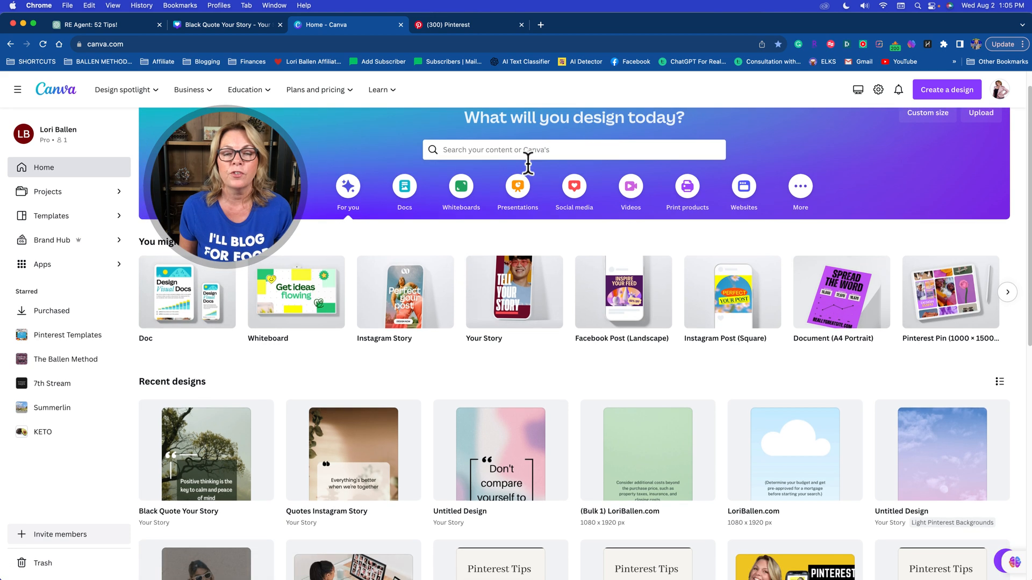
scroll(530, 166, down, 3)
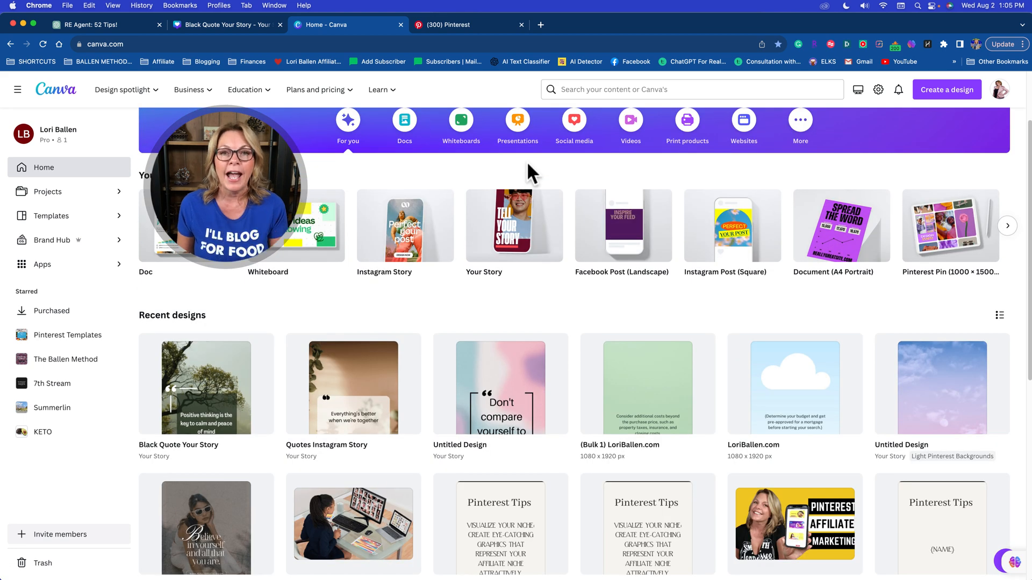
- Look over the recent designs on the Canva home page and search the projects for "instagram story"
scroll(469, 410, up, 3)
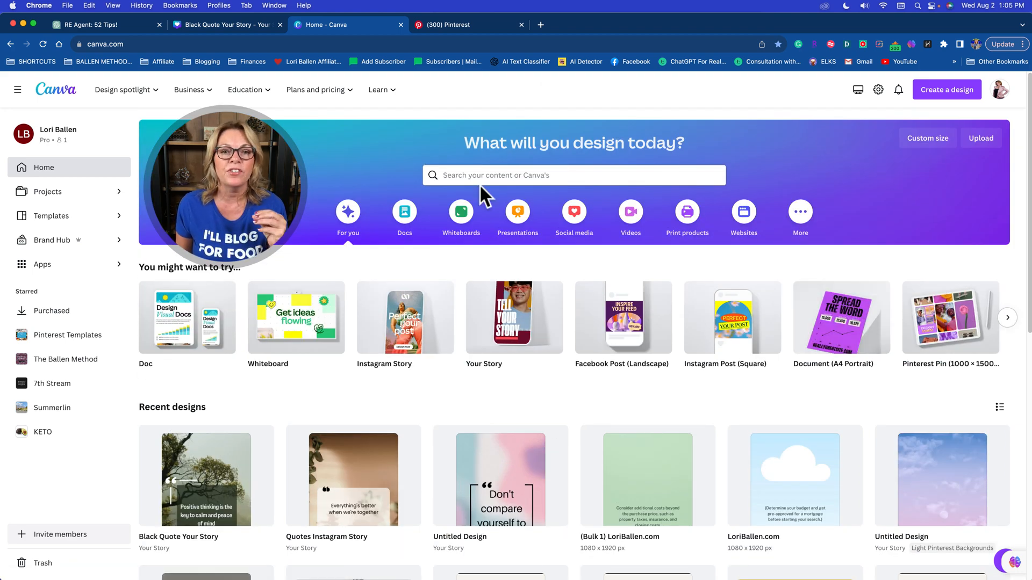
scroll(404, 365, down, 3)
scroll(408, 369, up, 3)
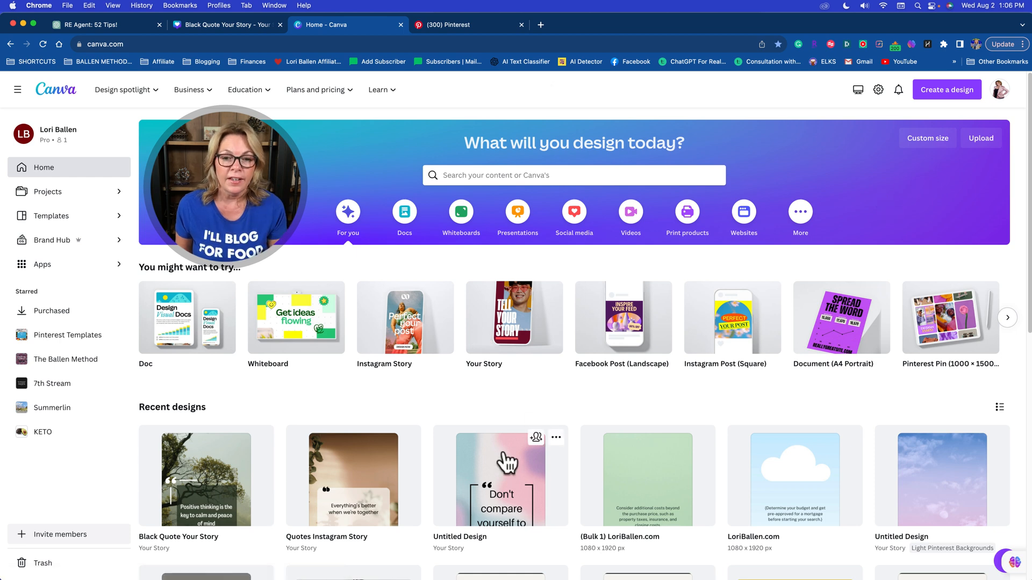
scroll(531, 473, down, 3)
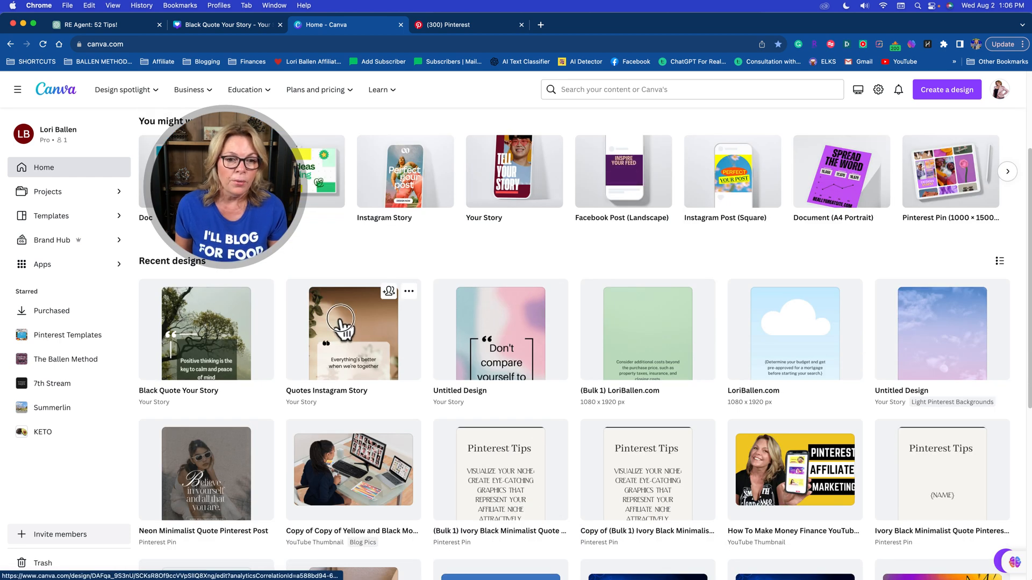
click(569, 89)
text(instagram story)
key(Return)
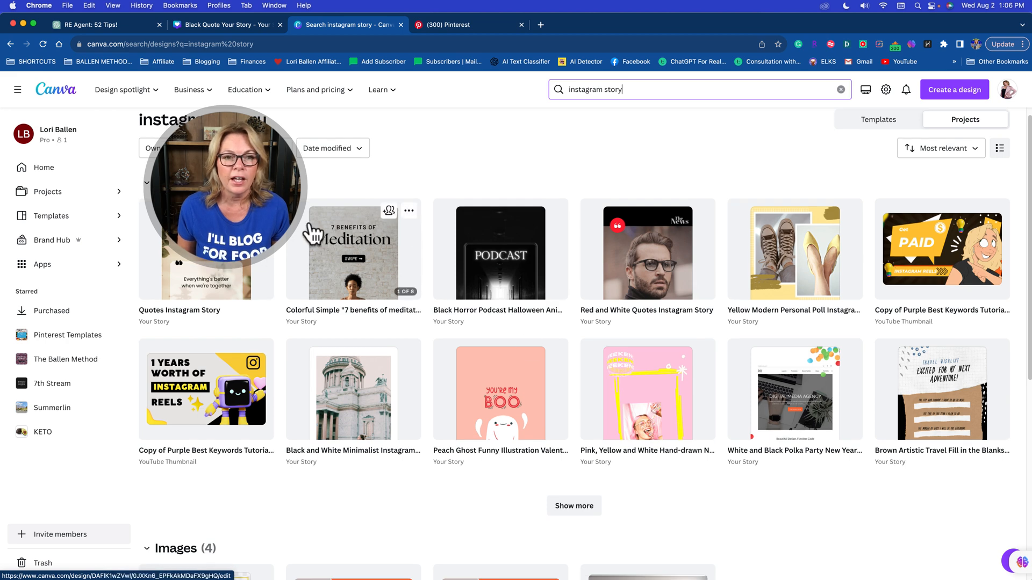
- Return to the home page, search for "instagram stories", and show the matching templates instead of projects
click(48, 167)
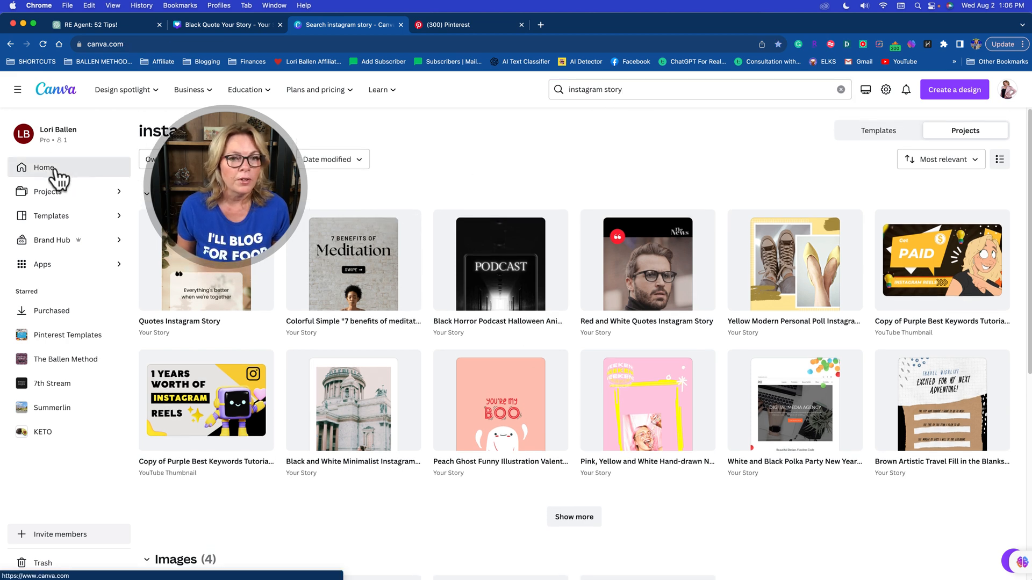
click(476, 173)
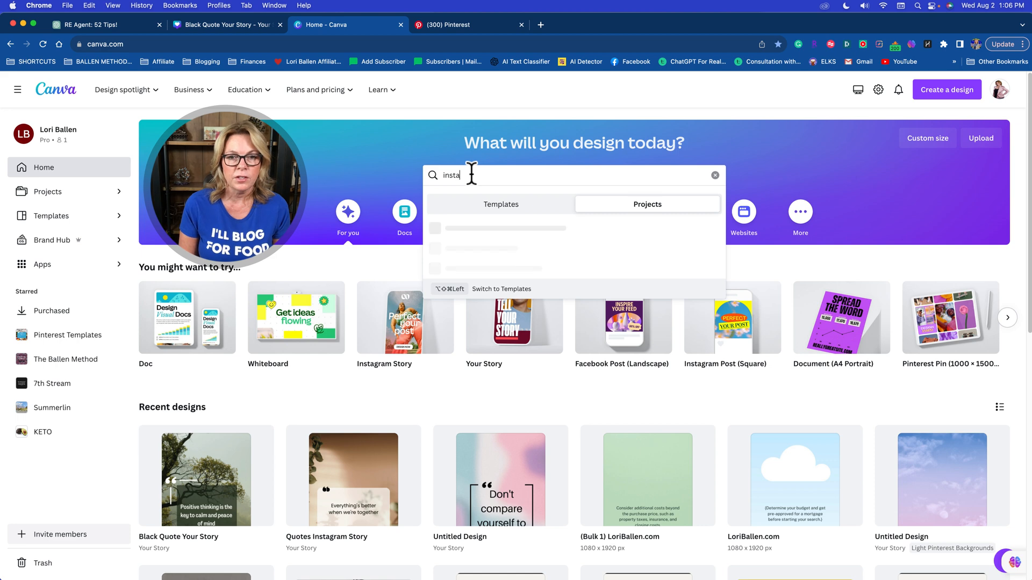
text(instagram stories)
key(Return)
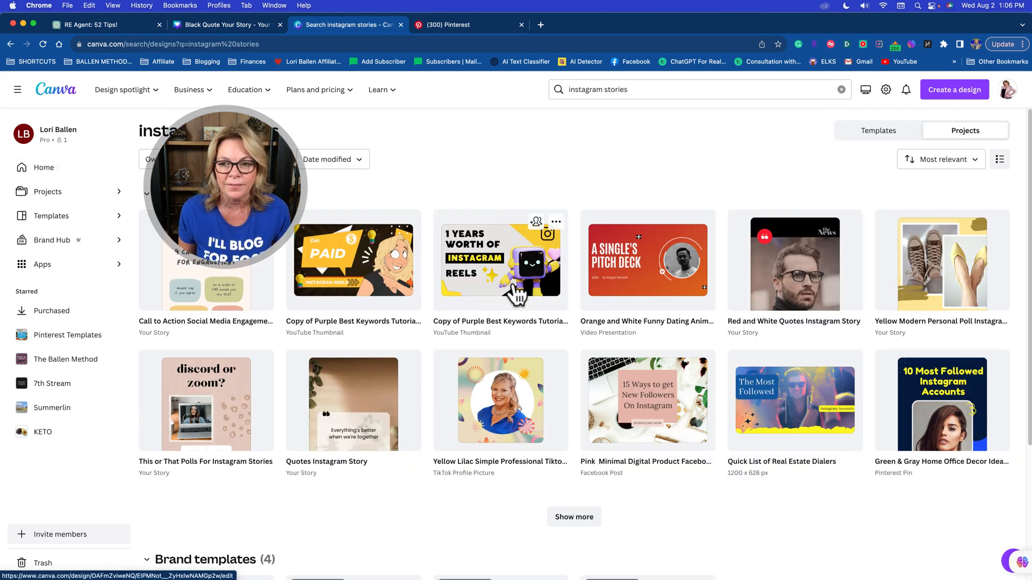
click(871, 133)
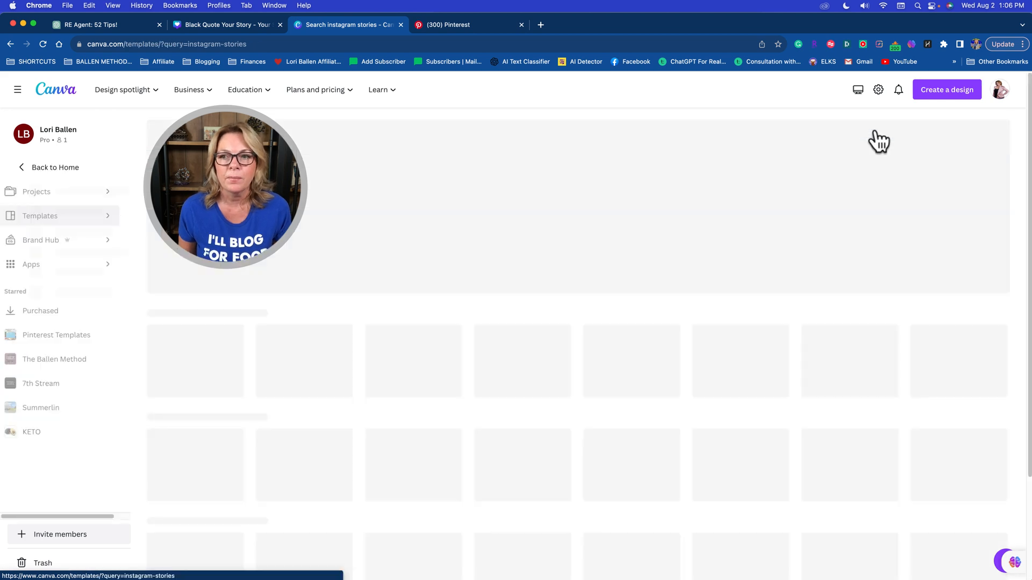
- Browse the Instagram story templates and open the "Daily Quotes (Instagram Story)" template for customizing
scroll(472, 209, down, 2)
scroll(553, 315, down, 12)
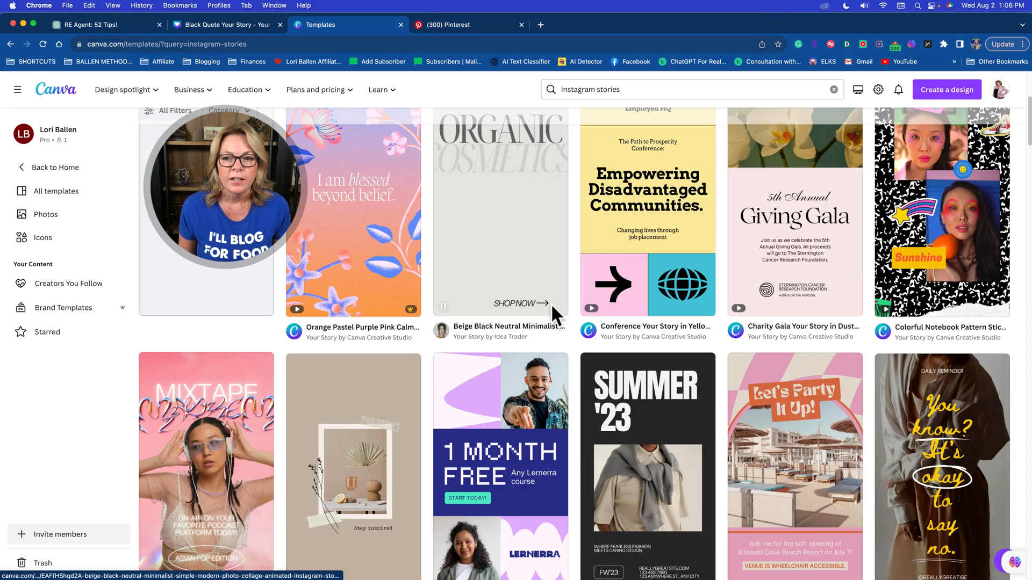
scroll(557, 322, down, 5)
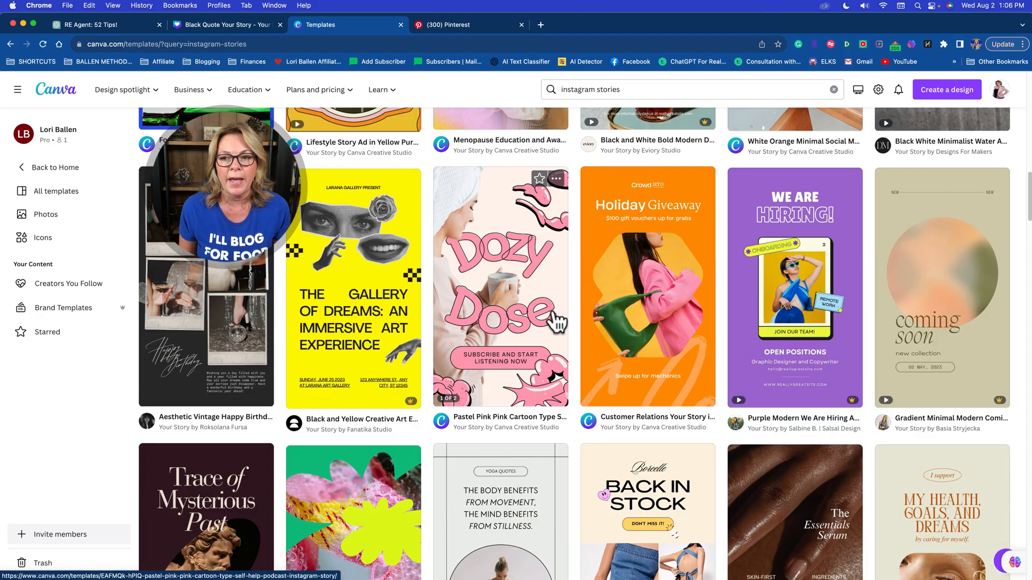
scroll(468, 317, down, 10)
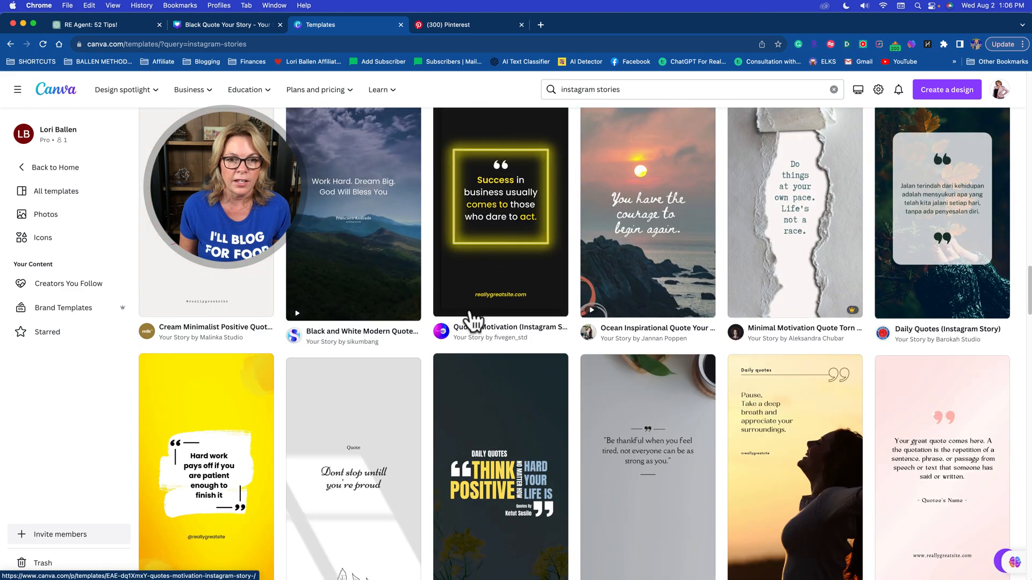
click(409, 274)
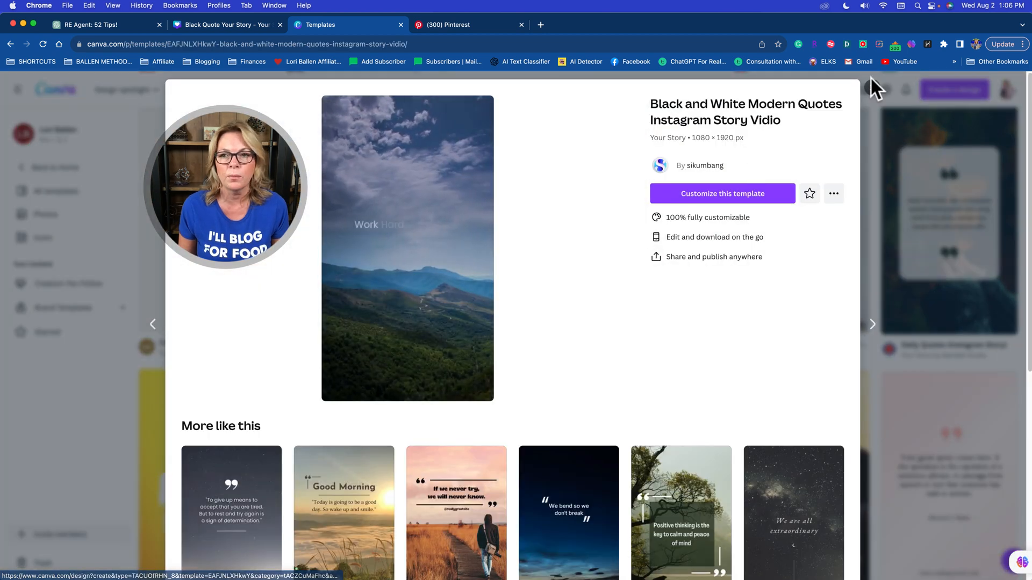
click(962, 430)
click(927, 318)
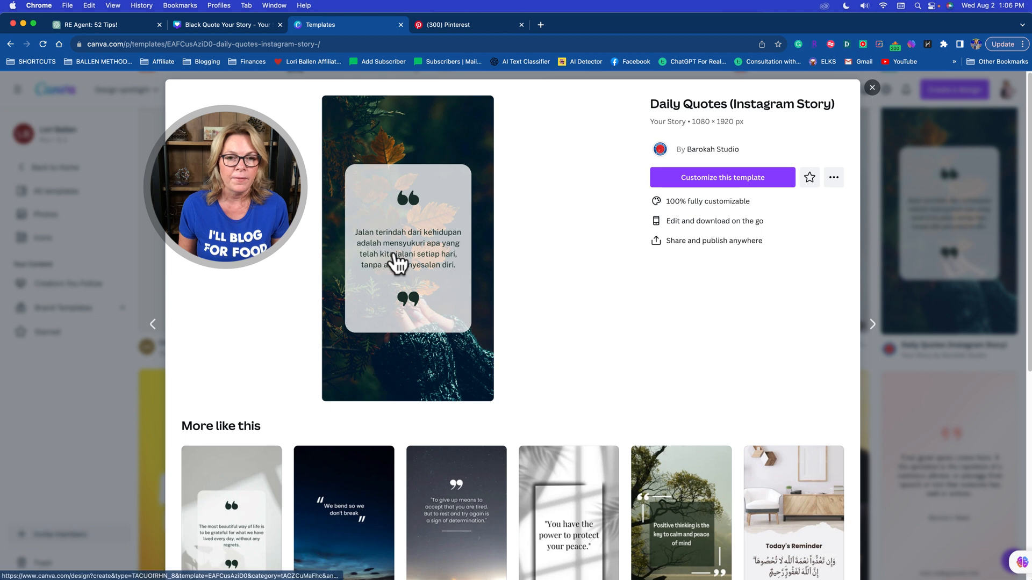
click(699, 175)
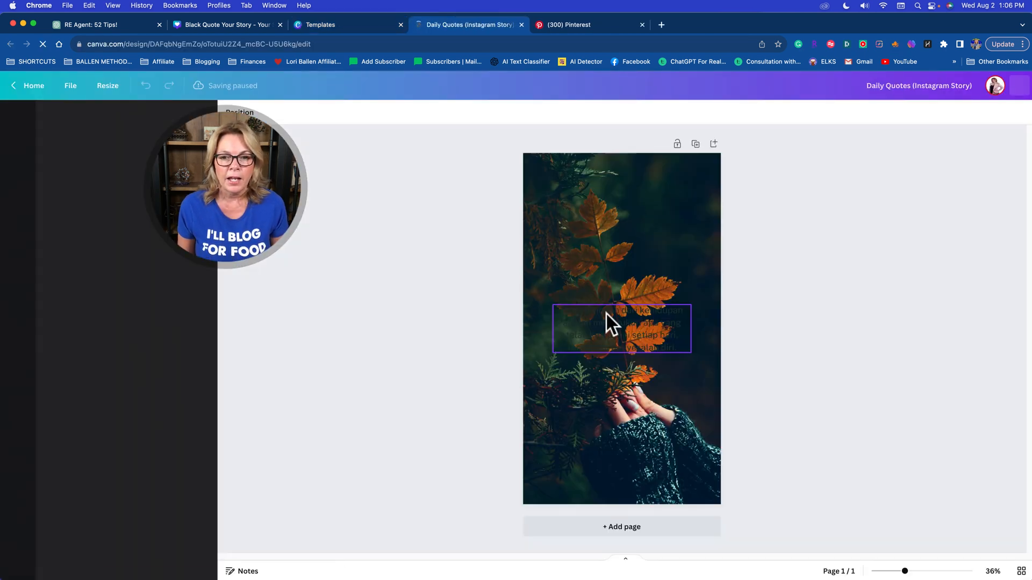
- Delete the quote text, the translucent rounded box, the leaf background photo and both quotation marks from the page
click(606, 313)
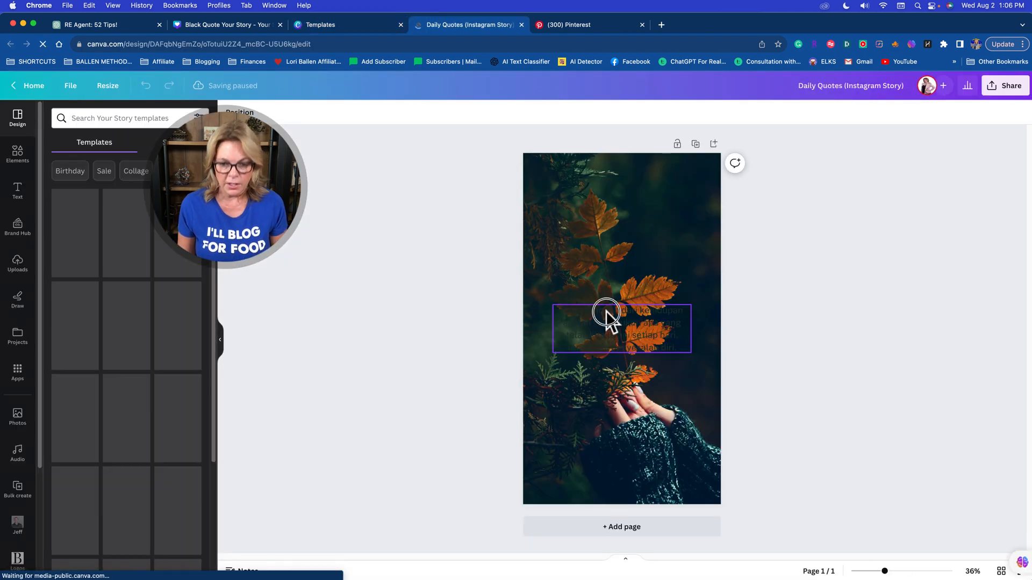
key(BackSpace)
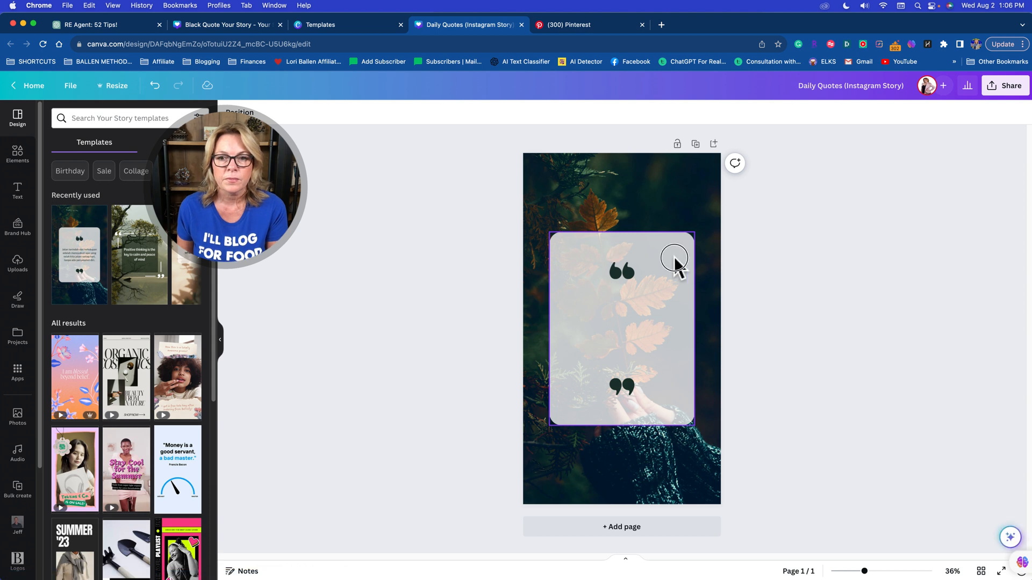
click(675, 258)
key(BackSpace)
click(615, 226)
key(BackSpace)
click(623, 273)
key(BackSpace)
click(624, 386)
key(BackSpace)
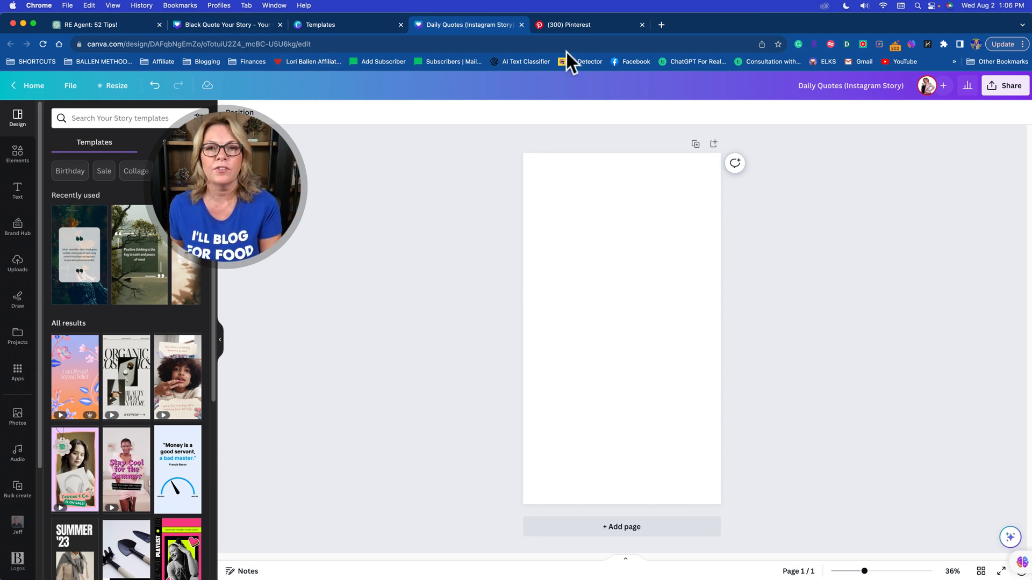
- Switch back to the Black Quote Your Story design and search its elements for "real estate"
click(248, 27)
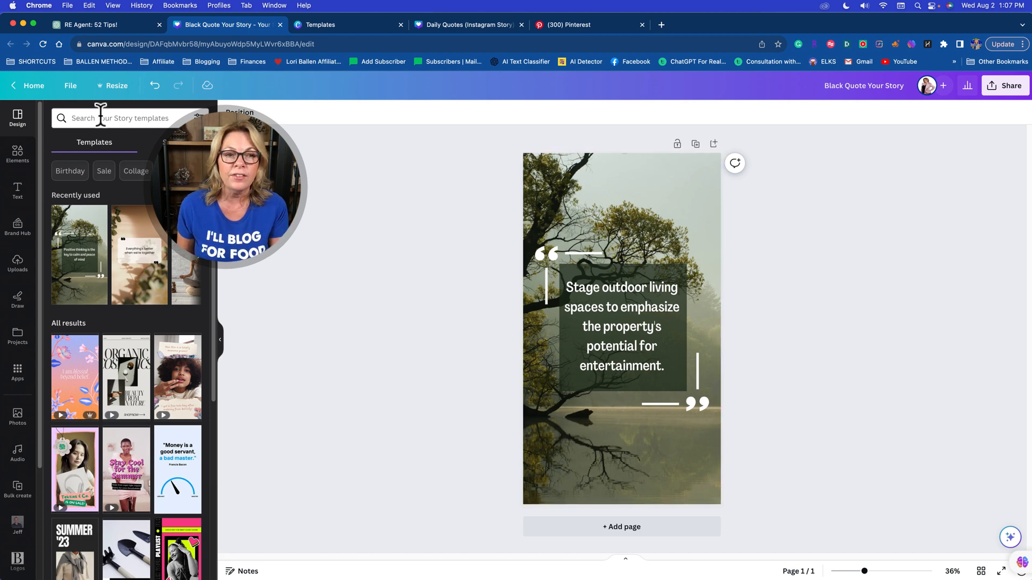
click(22, 157)
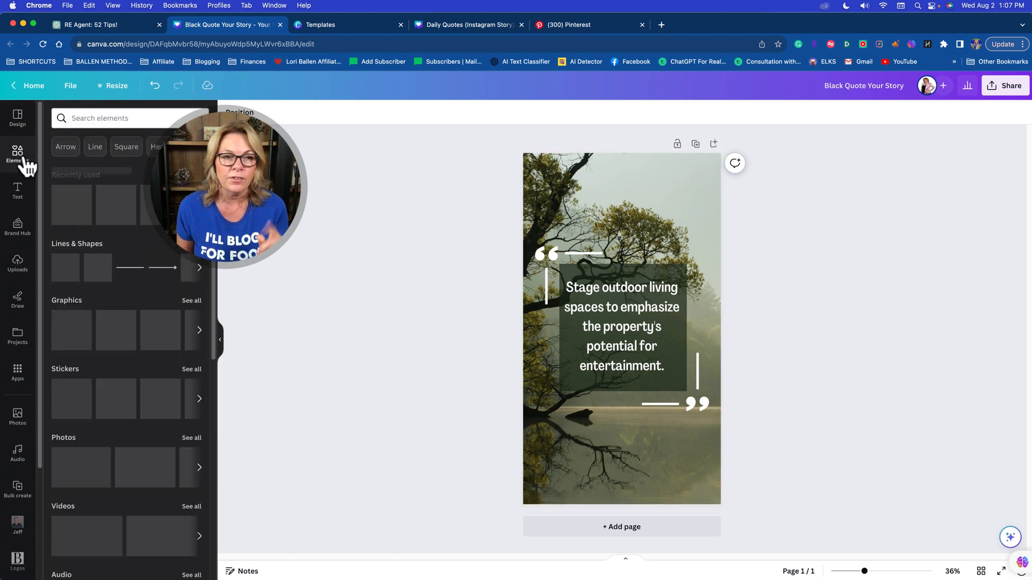
click(95, 118)
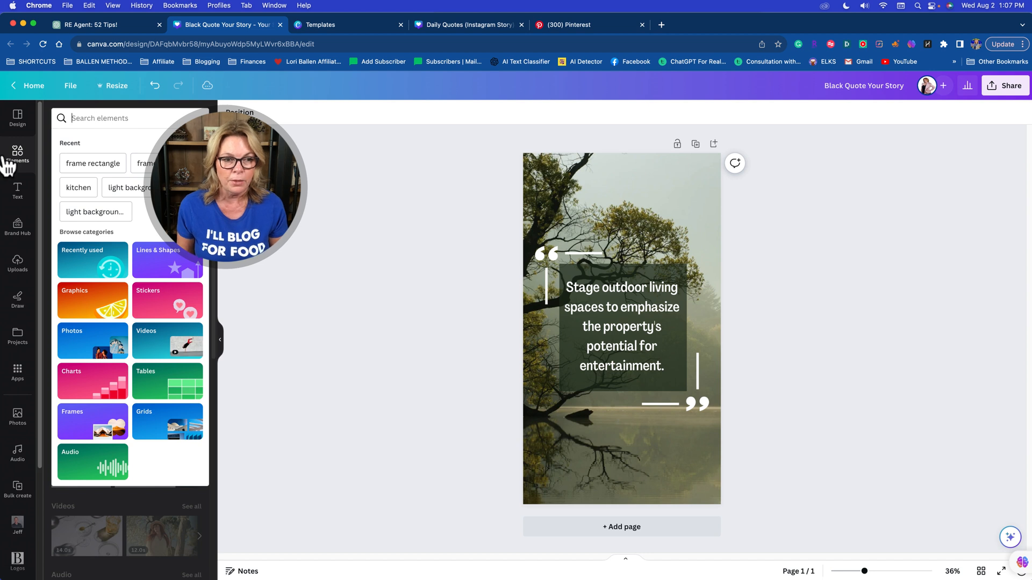
text(real estate)
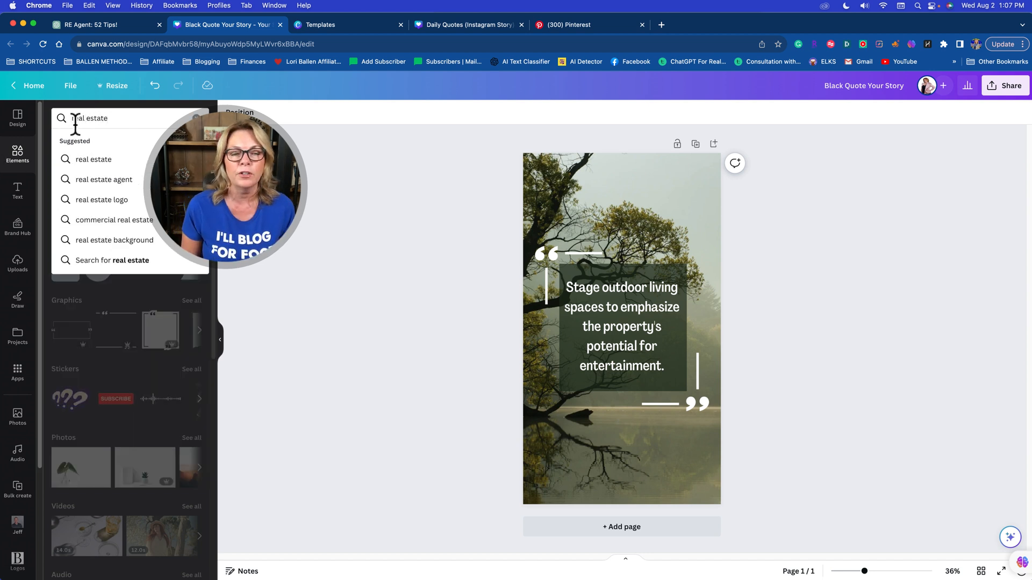
key(Return)
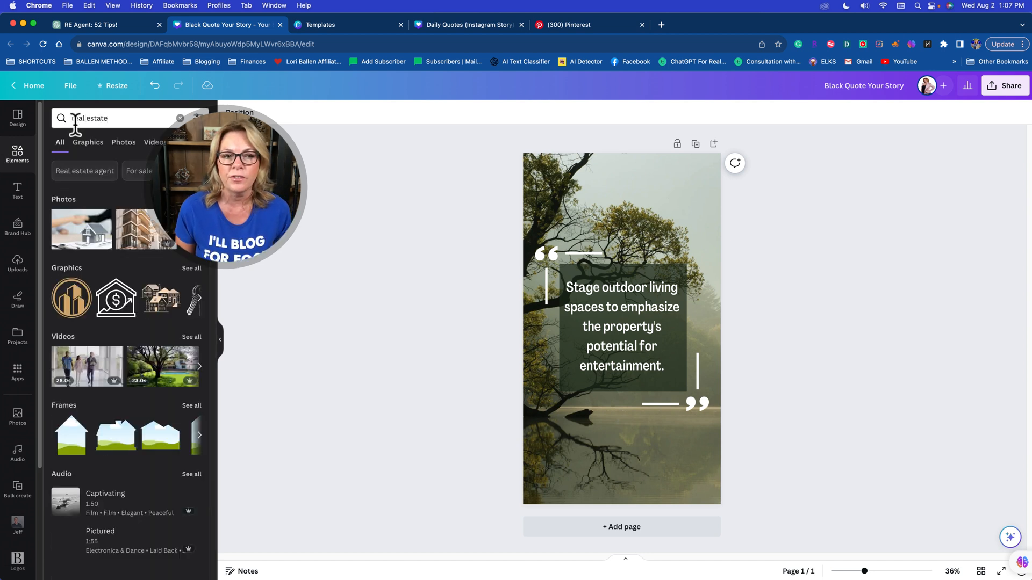
- Replace the elements search with "kitchen" and show all of the matching photos
click(110, 119)
drag(110, 119, 63, 118)
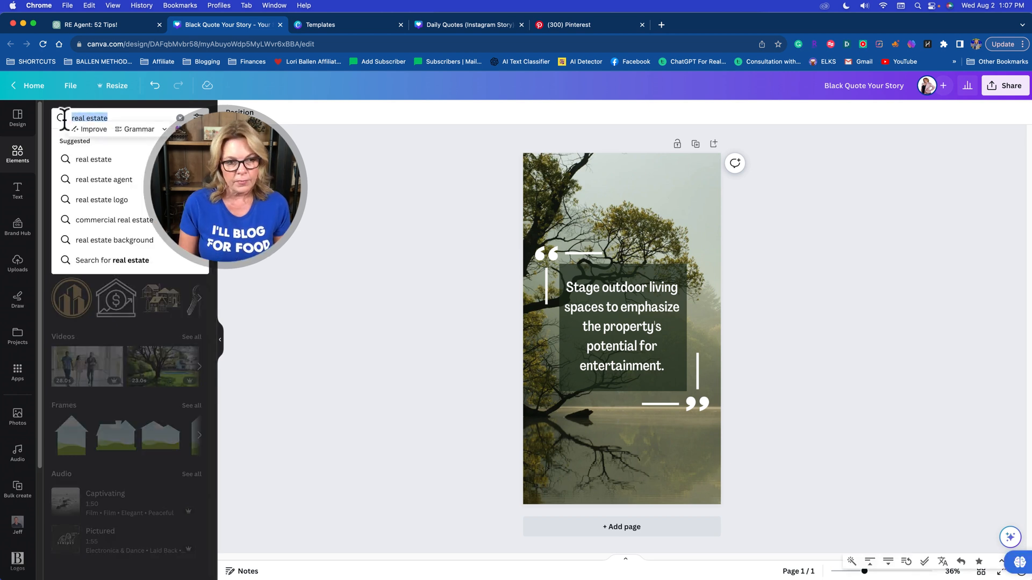
text(kitchen)
key(Return)
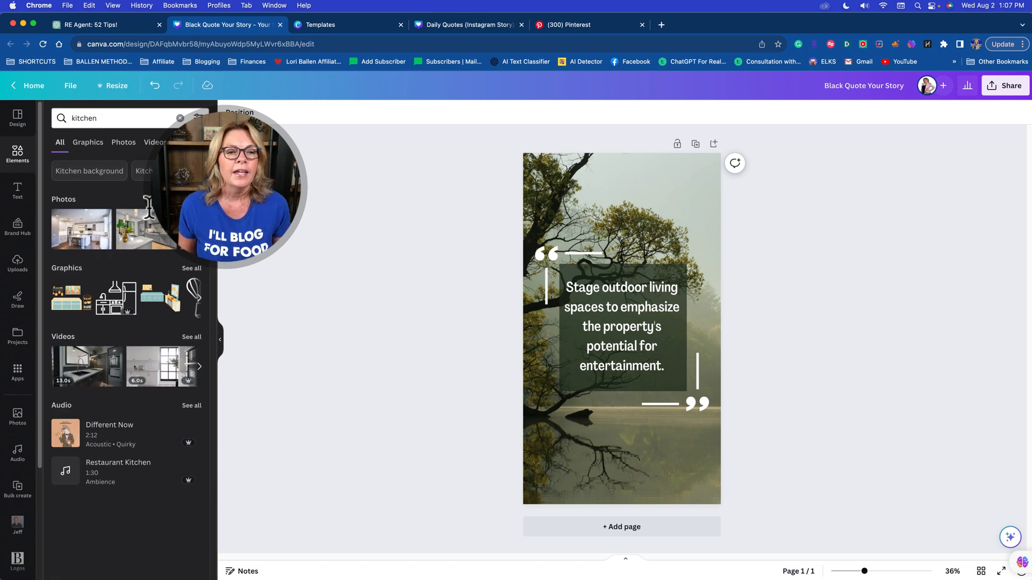
click(191, 199)
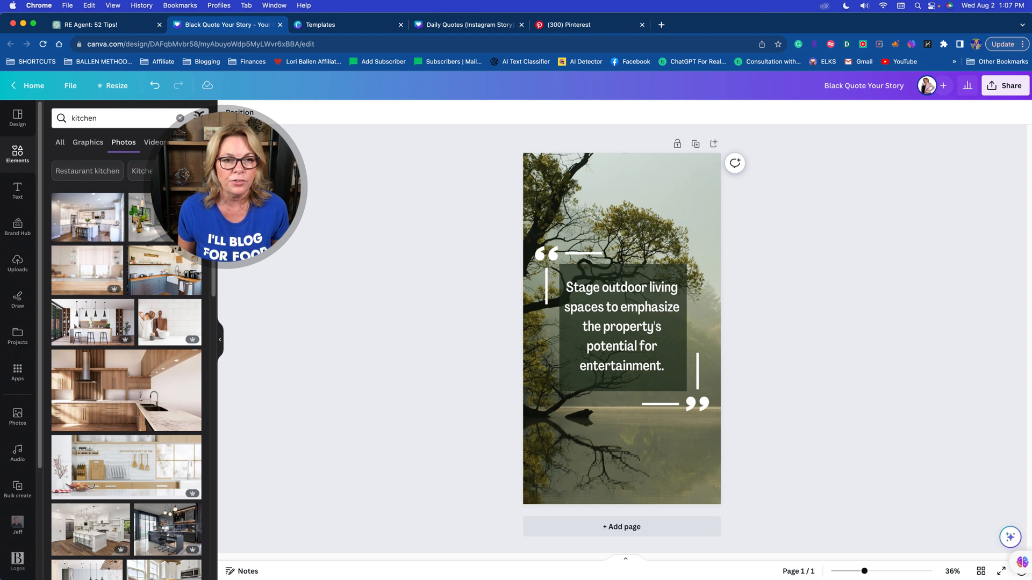
- Filter the kitchen photos to vertical orientation and static images, and look through the filtered photos
click(197, 117)
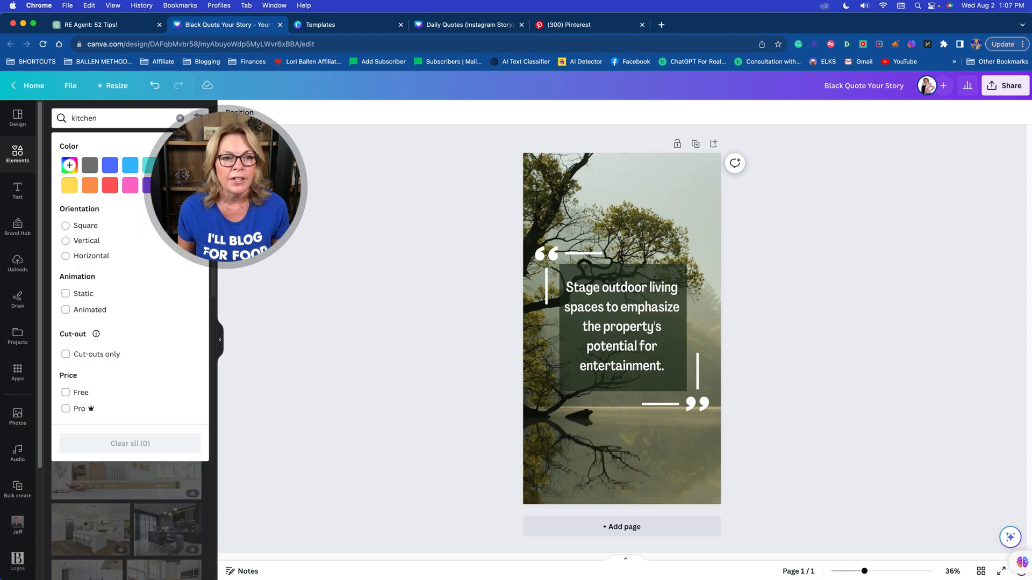
click(93, 240)
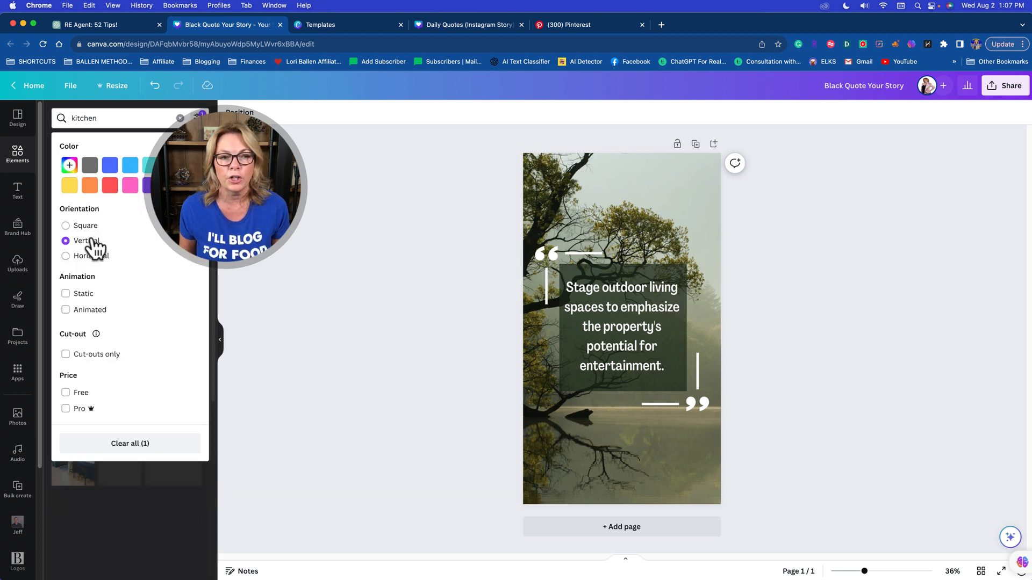
click(84, 296)
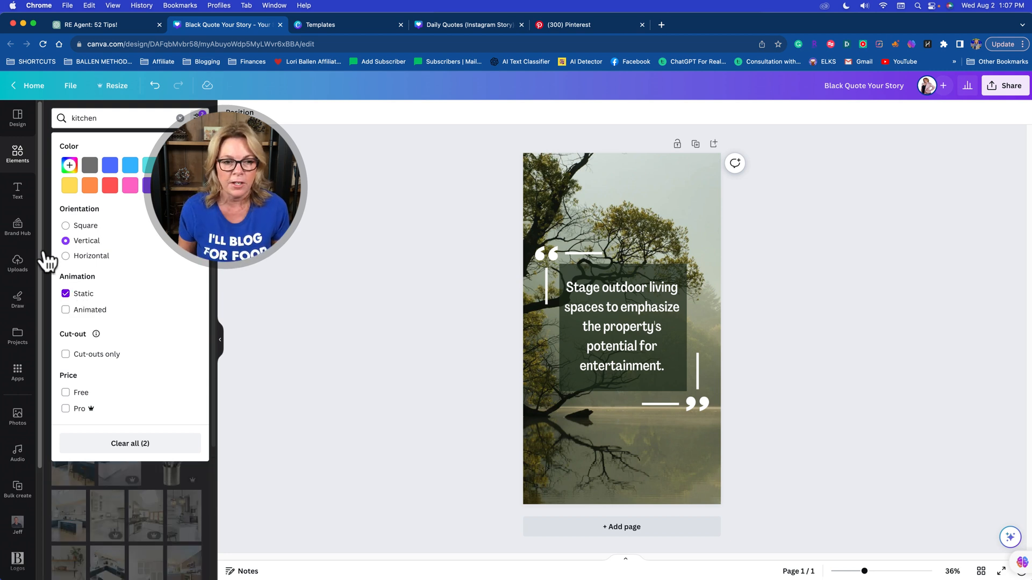
click(239, 446)
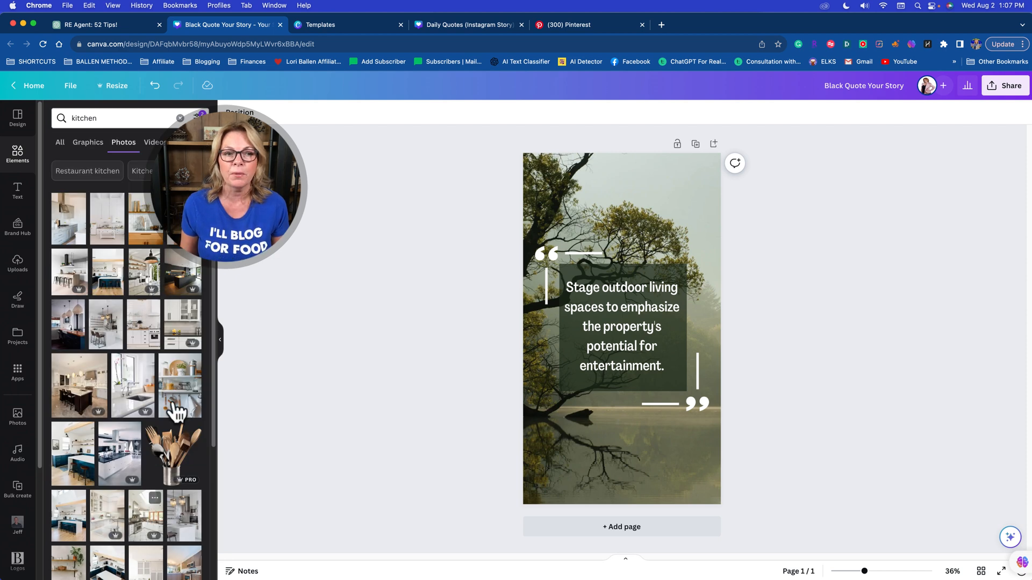
scroll(154, 336, down, 10)
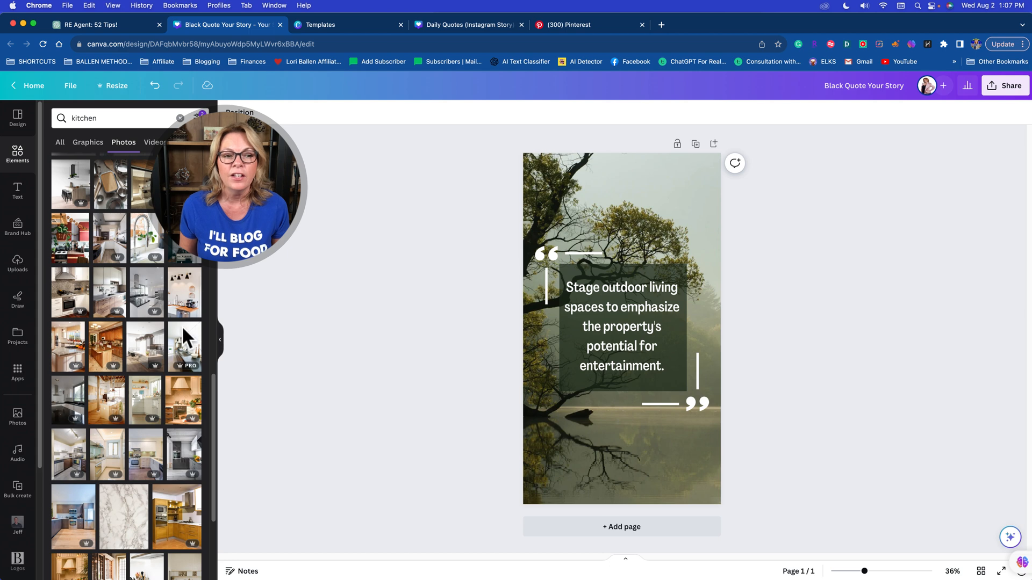
scroll(138, 320, up, 15)
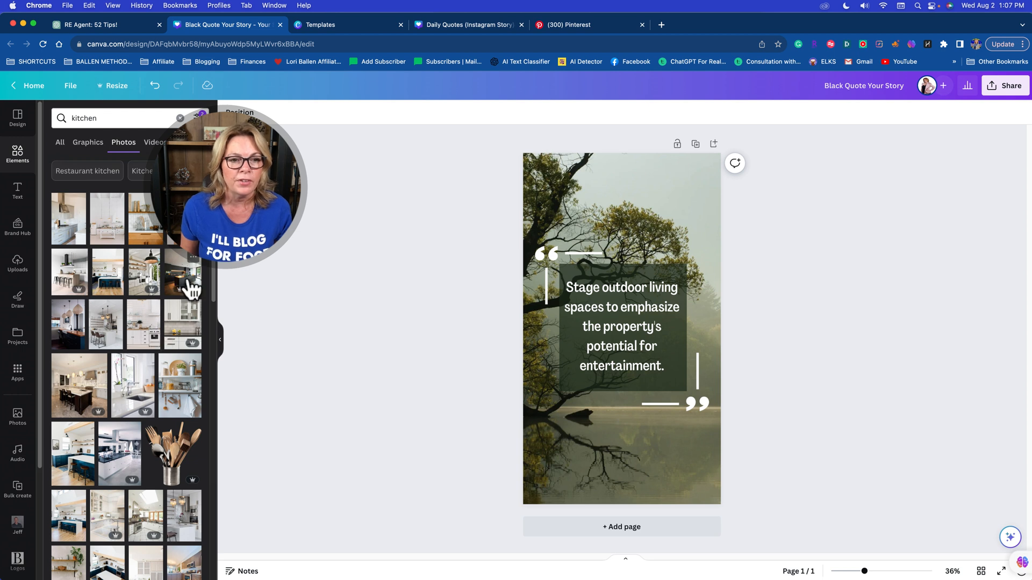
- Try several kitchen photos as the page background, ending with the photo of the dark wooden island and bar stools
drag(182, 279, 542, 219)
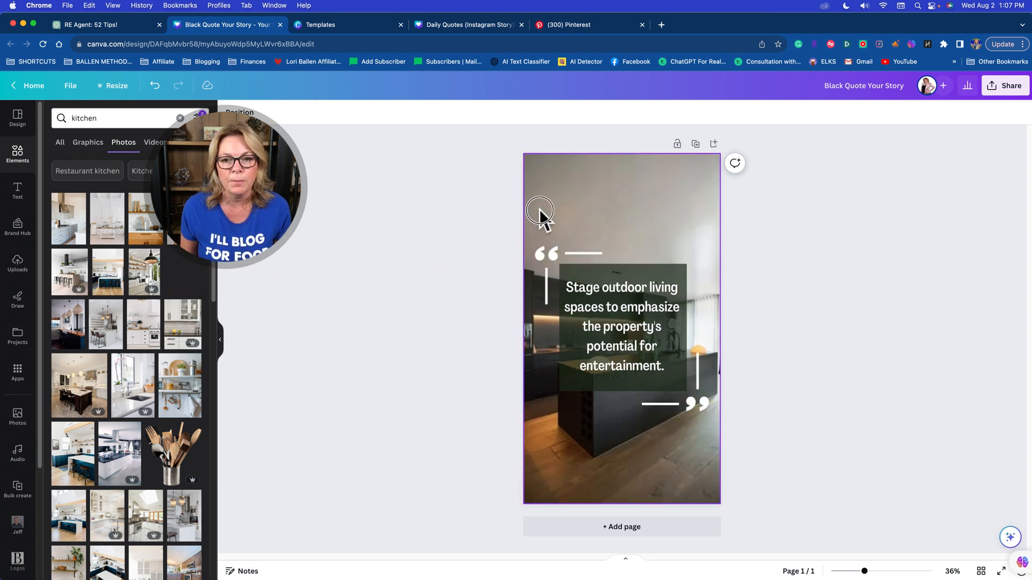
drag(175, 339, 529, 215)
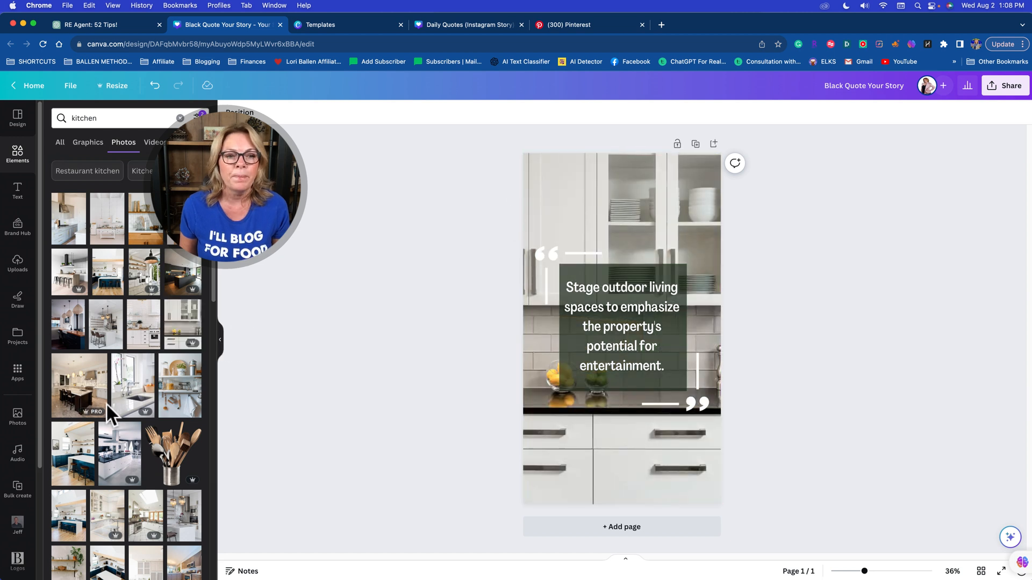
drag(164, 398, 538, 242)
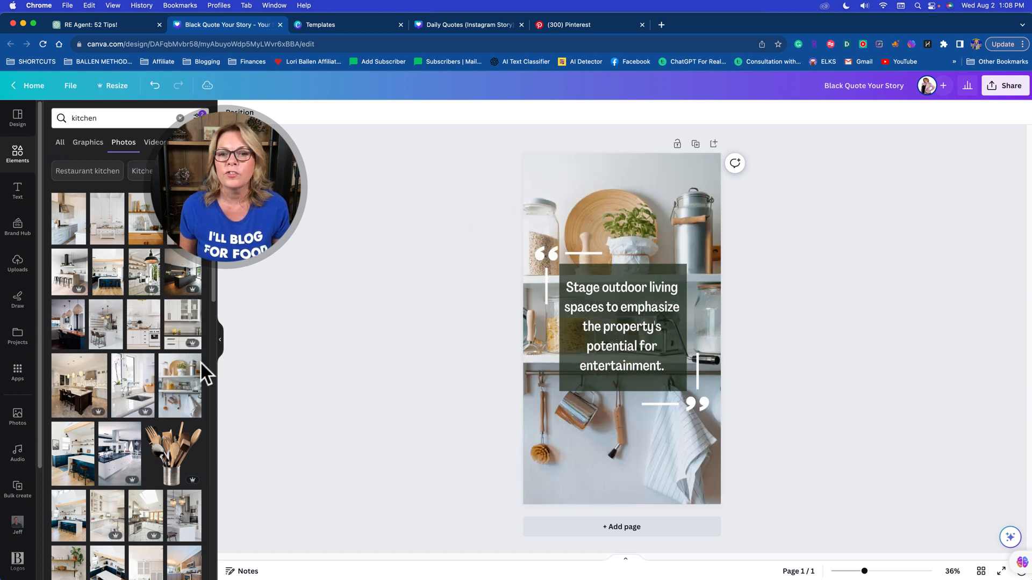
drag(82, 379, 528, 462)
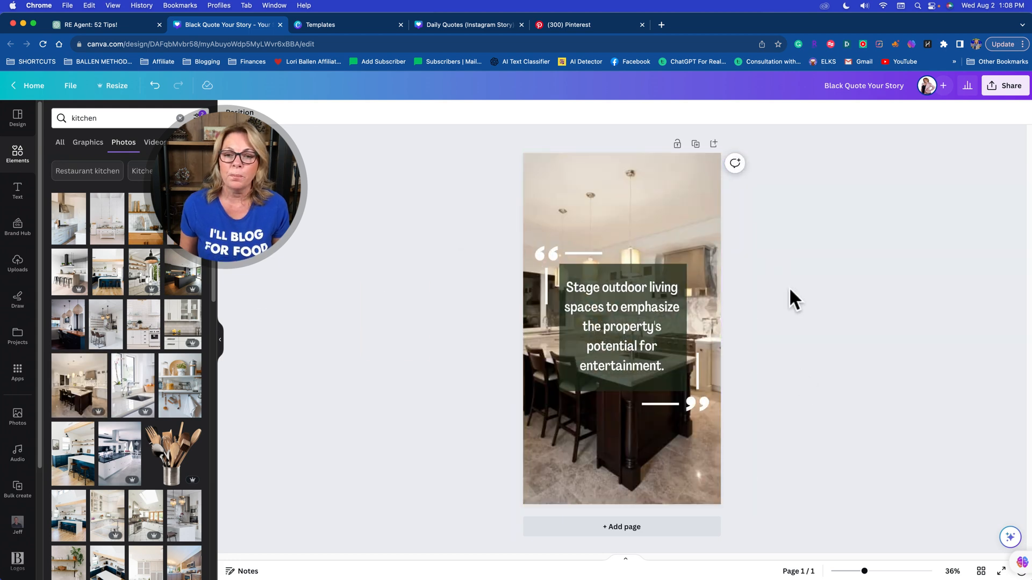
- Make the green rectangle behind the quote fully opaque and recolor it black
click(599, 271)
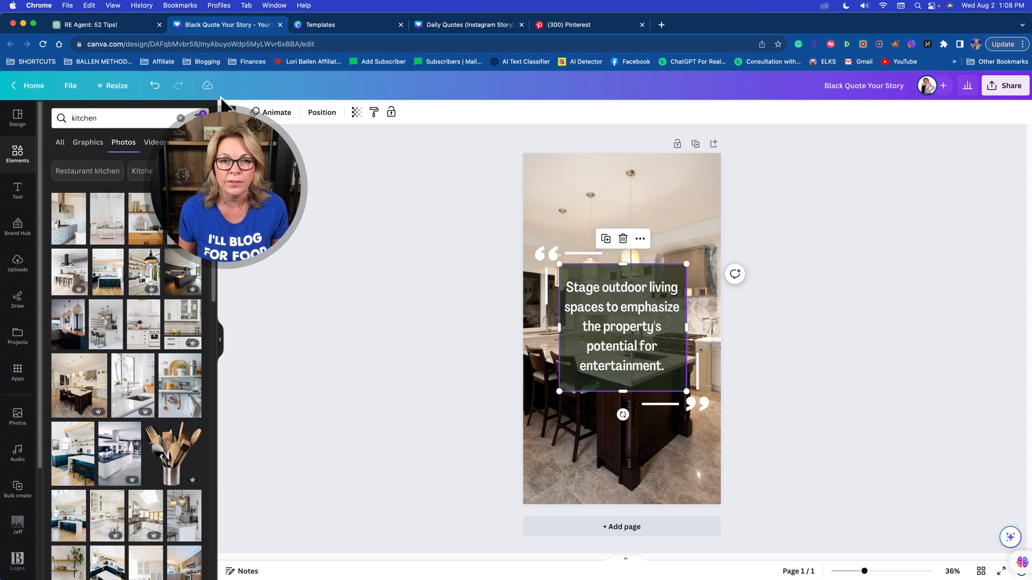
click(356, 113)
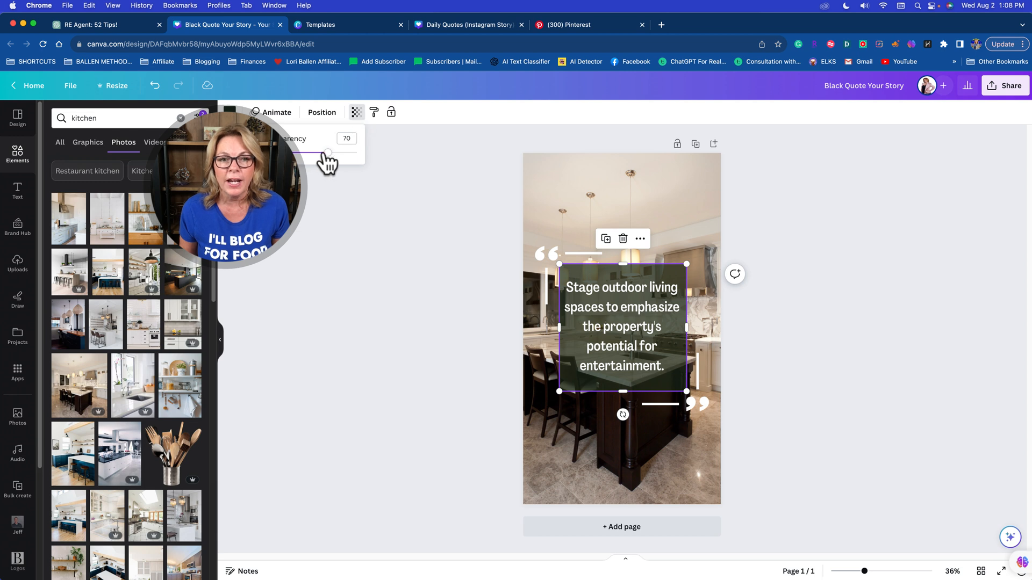
drag(326, 153, 389, 157)
click(229, 111)
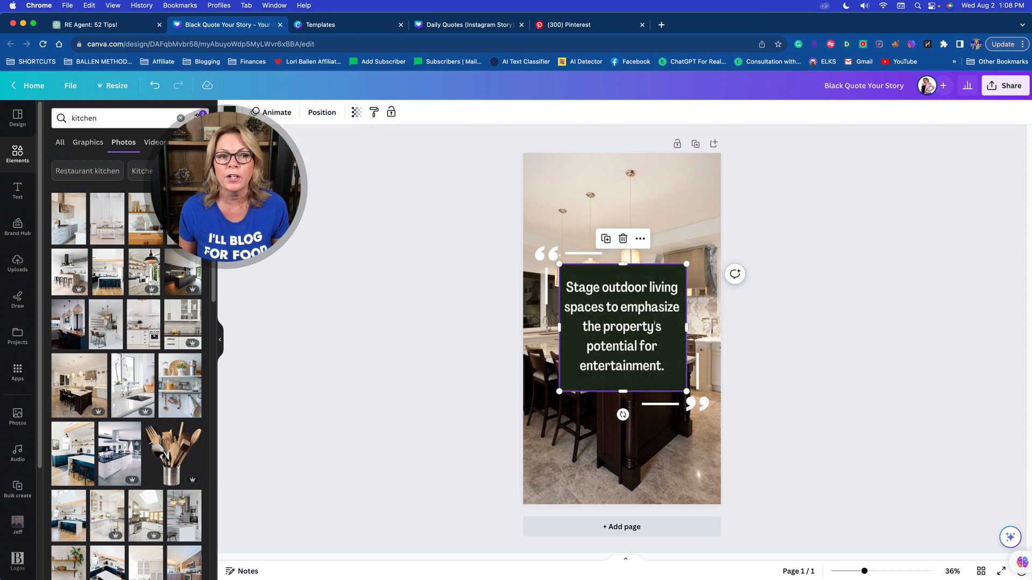
click(60, 318)
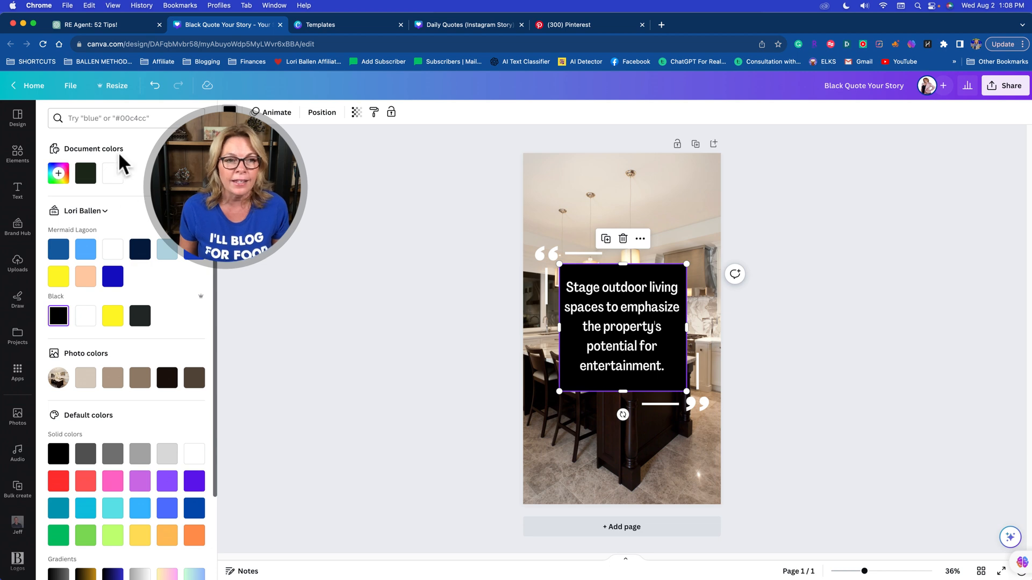
- Try the brand yellow and blue on the rectangle behind the quote, then return it to black
click(229, 112)
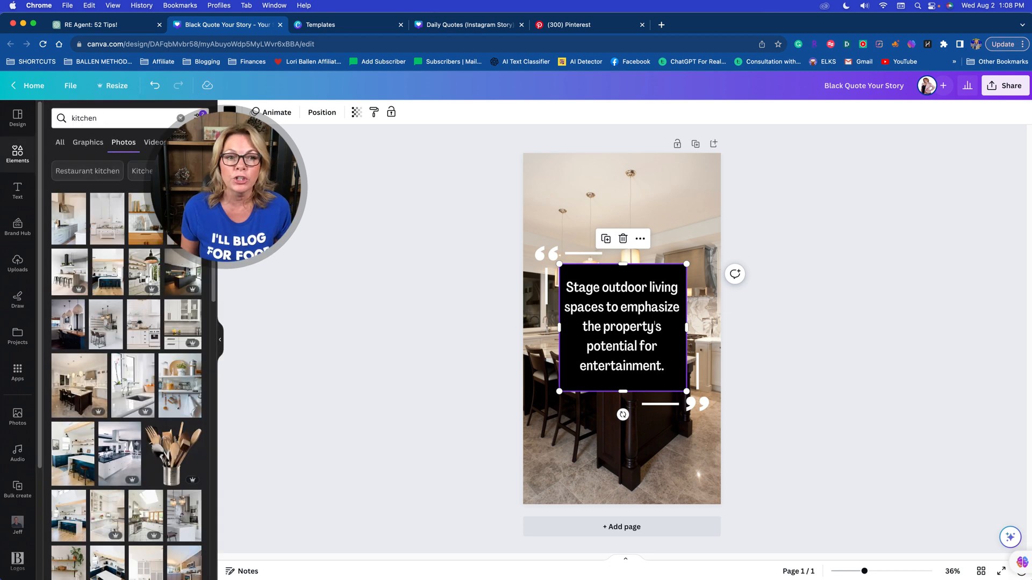
click(230, 112)
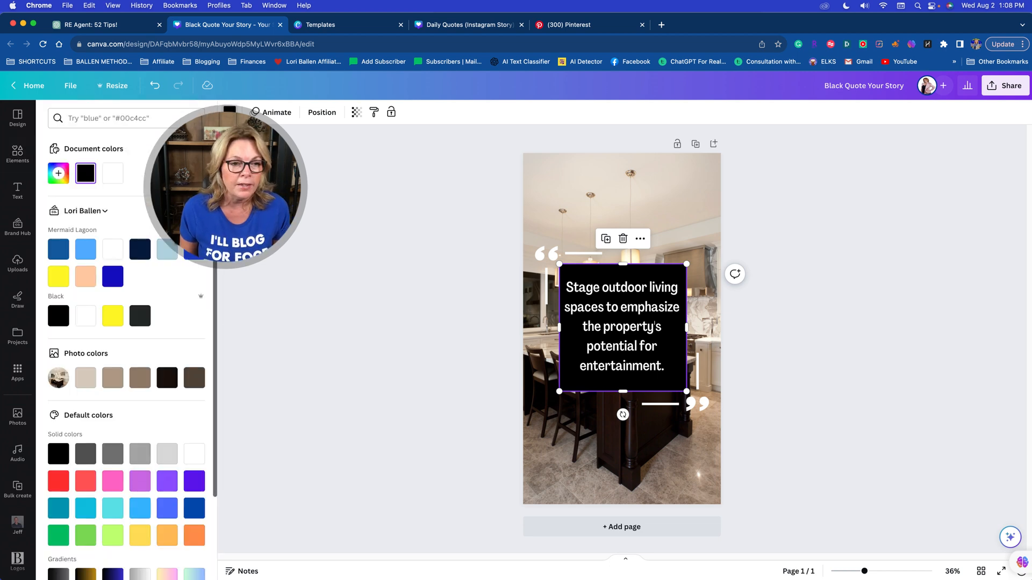
click(119, 324)
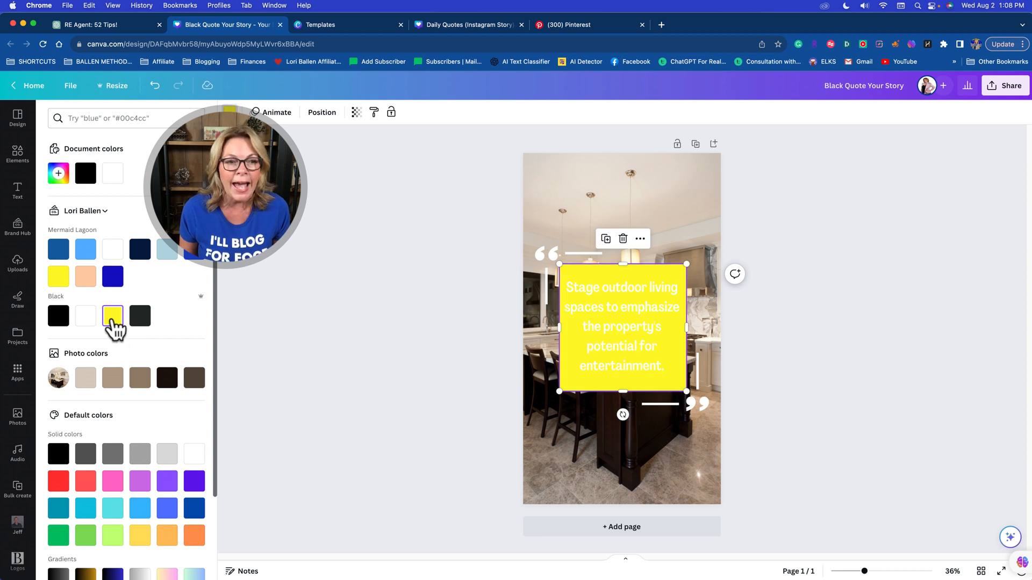
click(113, 276)
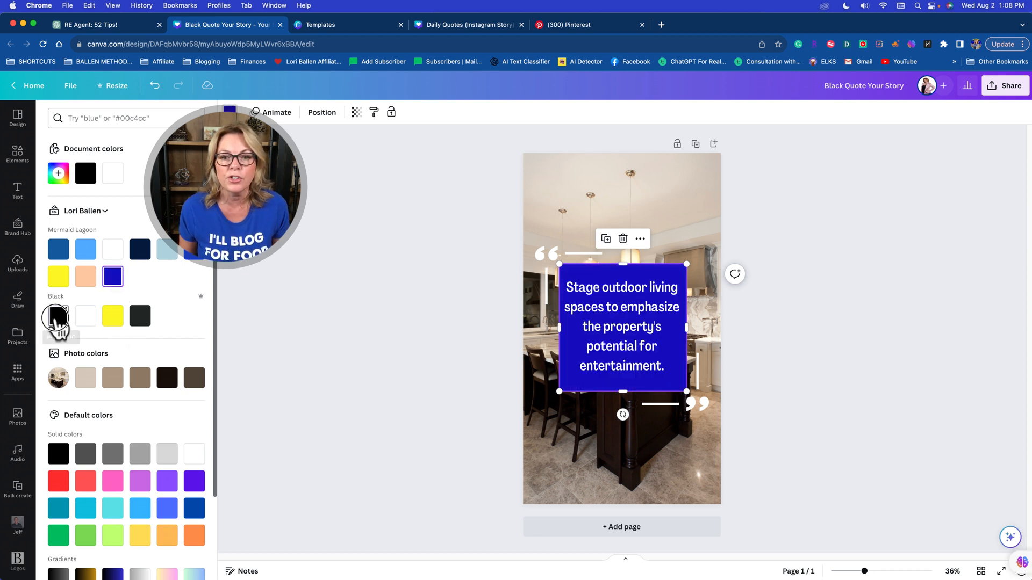
click(58, 317)
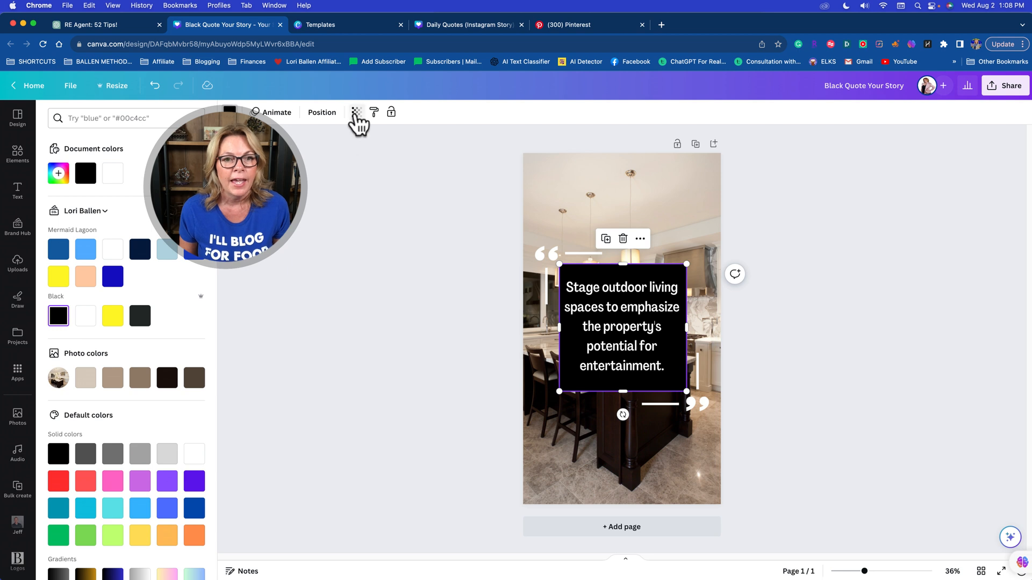
- Reduce the opacity of the black rectangle so the kitchen photo shows through behind the quote
click(356, 113)
drag(357, 154, 316, 154)
click(763, 283)
click(864, 214)
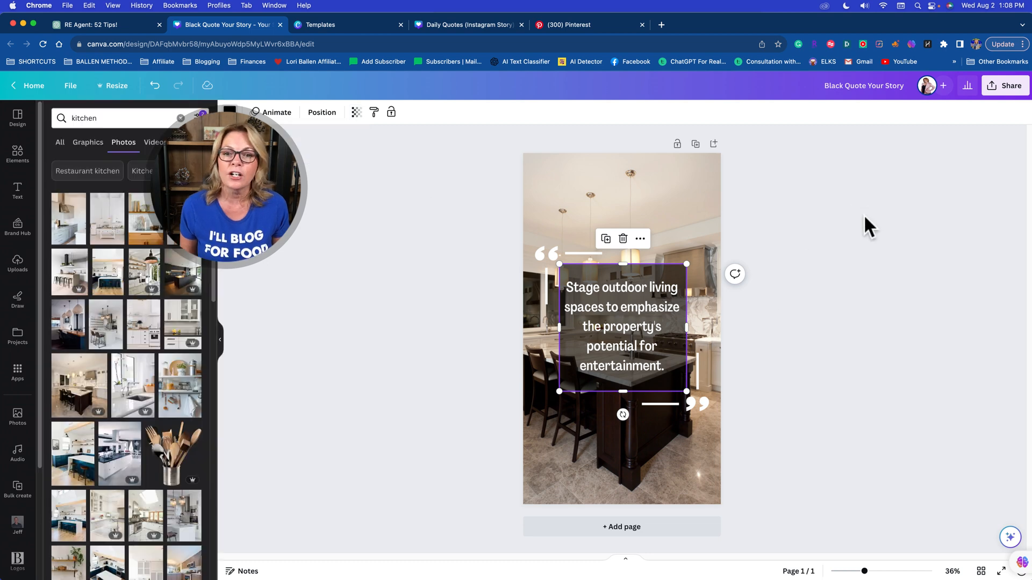
- Replace the current page with the recently used "Everything's better when we're together" quote template
click(16, 121)
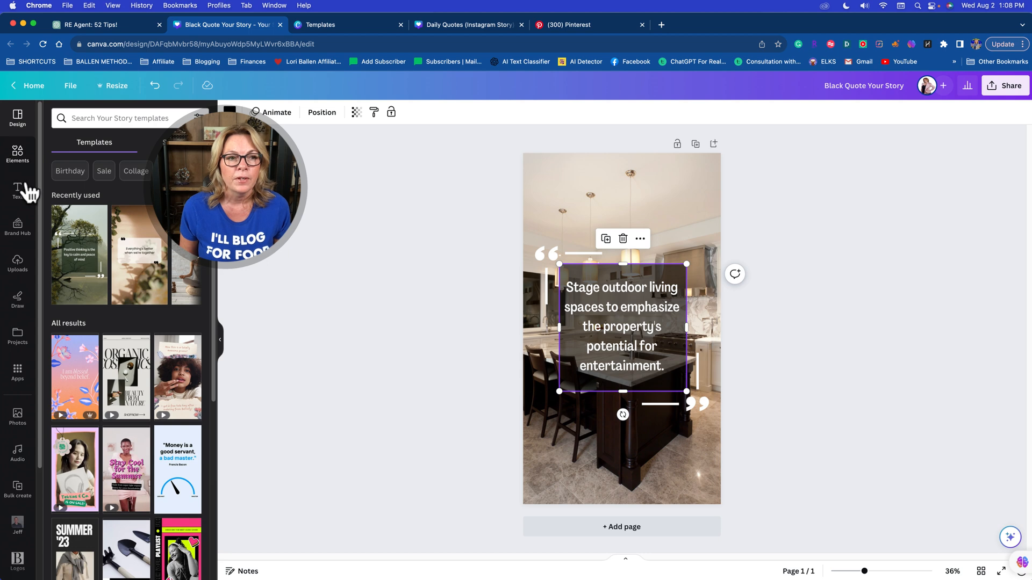
click(19, 157)
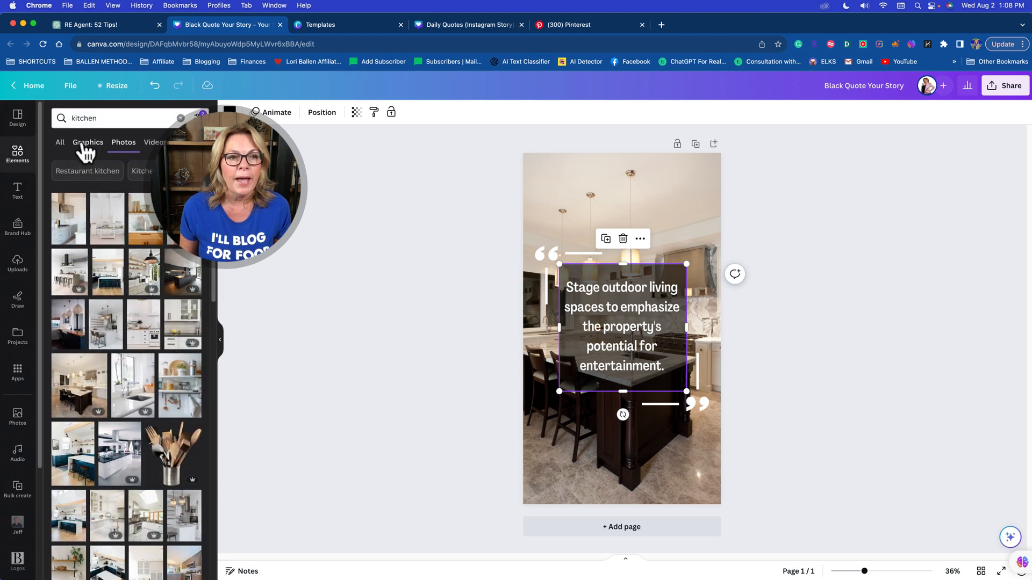
click(20, 127)
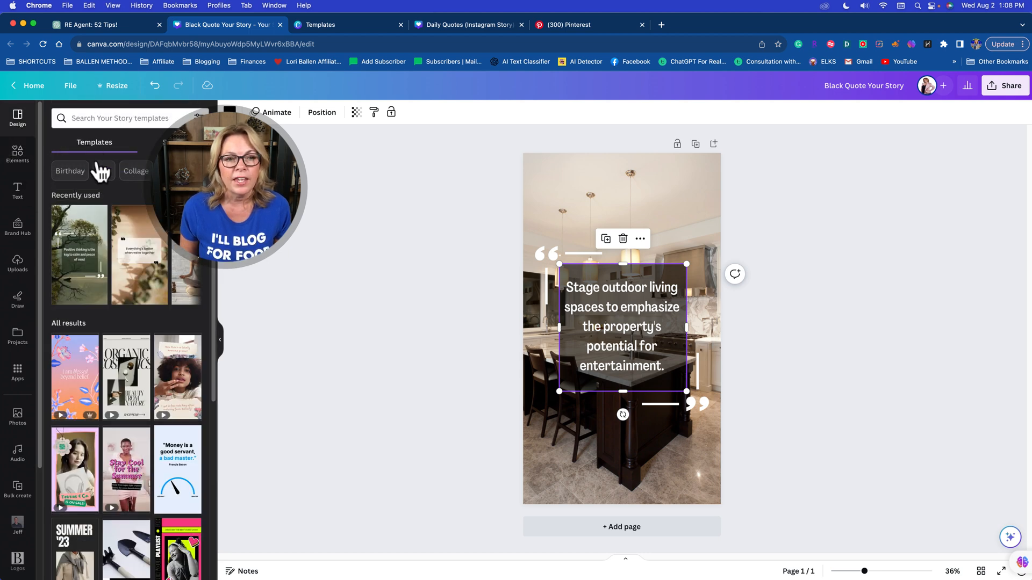
click(140, 228)
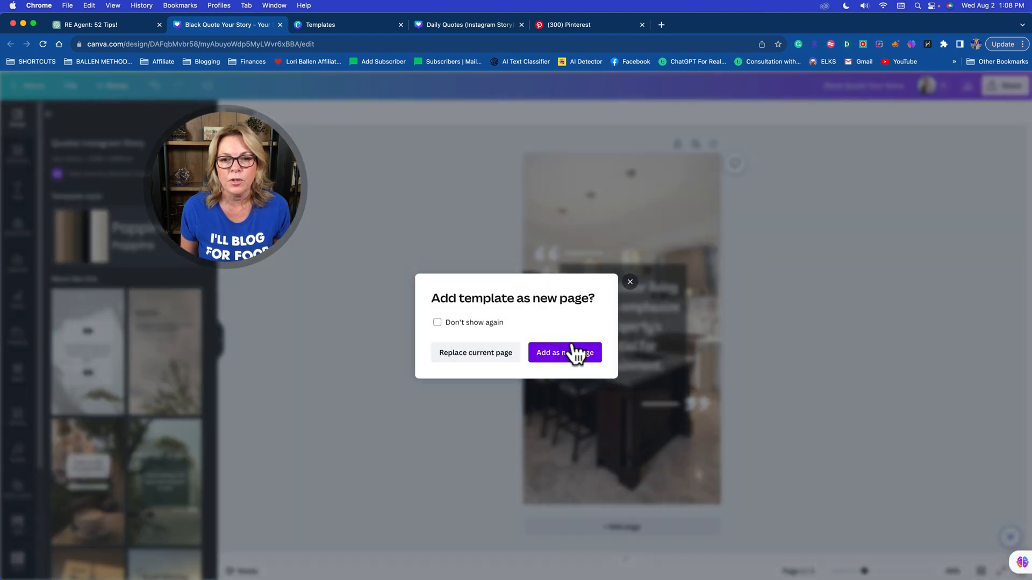
click(504, 354)
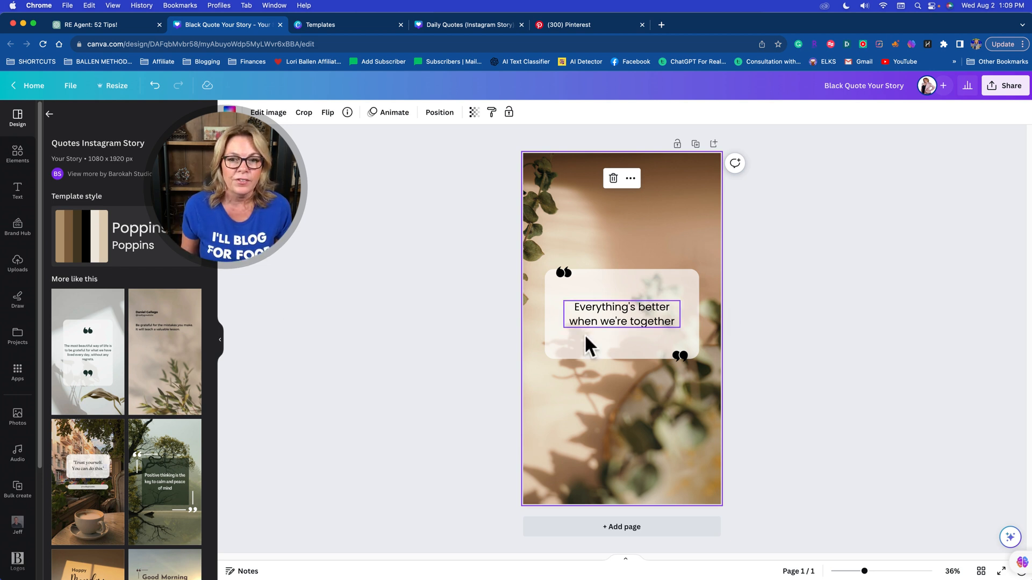
- Replace the template's quote with the copied tip "Stage outdoor living spaces to emphasize the property's potential for entertainment." and center it in the white box
click(593, 310)
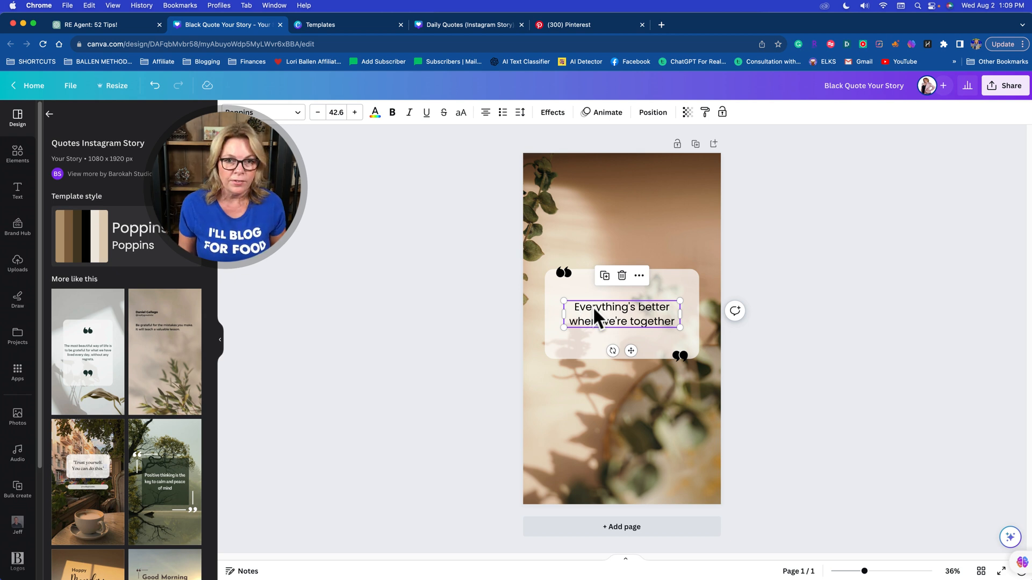
key(super+v)
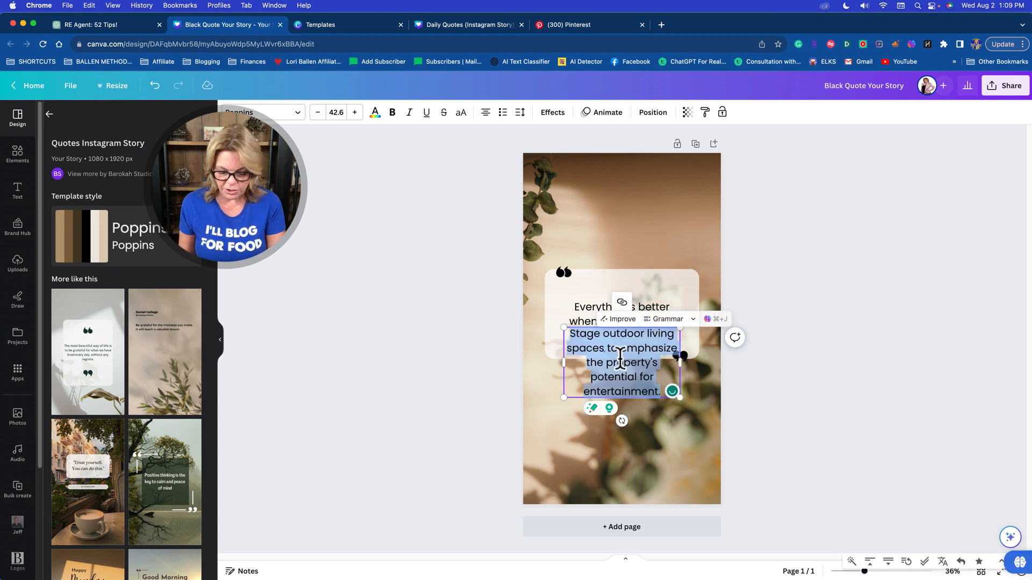
click(620, 358)
click(753, 366)
drag(643, 371, 636, 372)
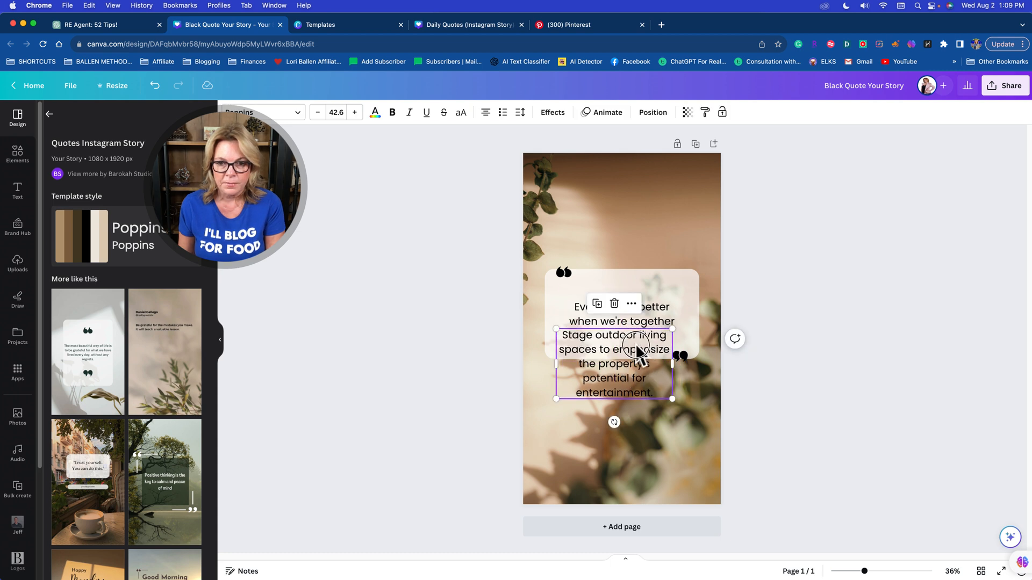
click(636, 345)
click(644, 314)
key(Delete)
drag(624, 344, 634, 297)
click(779, 328)
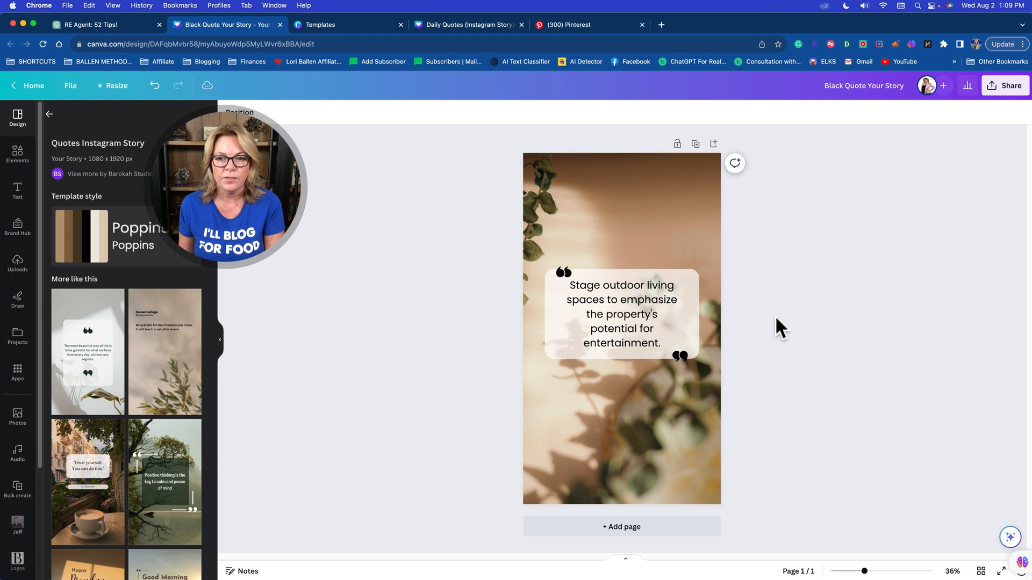
- Nudge the two quotation marks slightly outward at the corners of the white box, clear of the tip text
click(561, 270)
drag(681, 354, 682, 357)
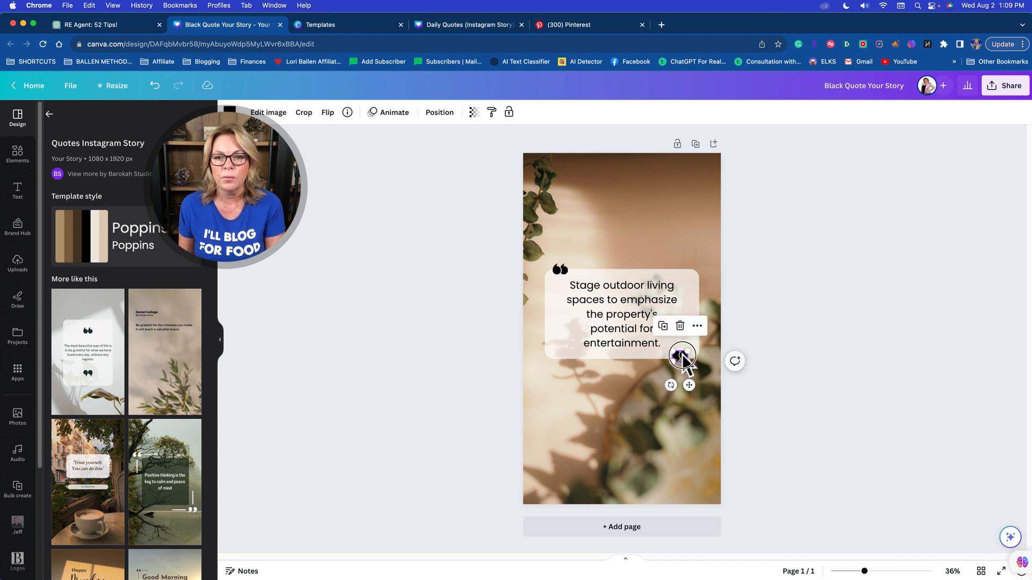
click(752, 359)
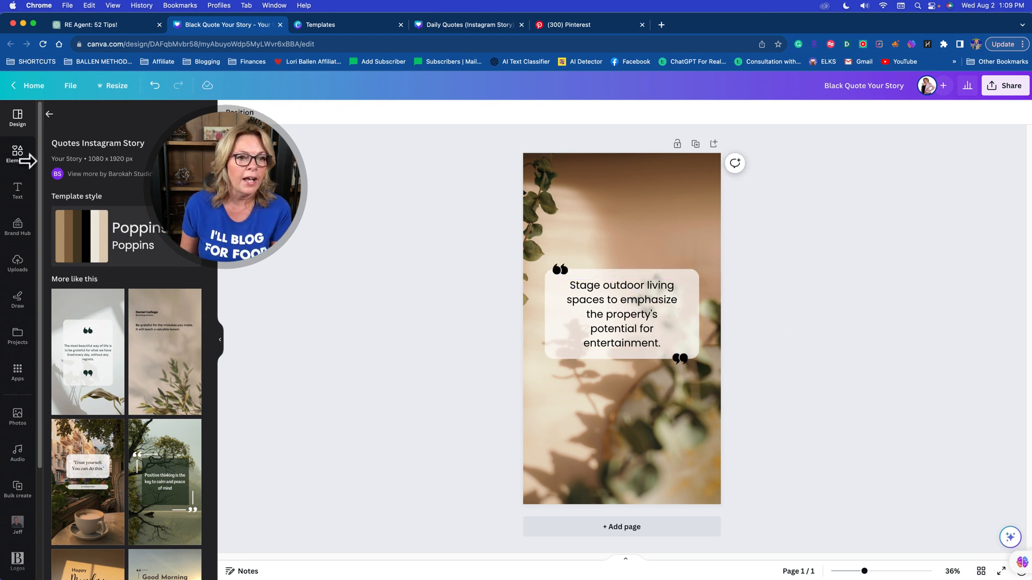
- Try several kitchen photos as the page background, ending with the gray kitchen with the stainless steel refrigerator and white stool
click(21, 163)
drag(69, 516, 533, 200)
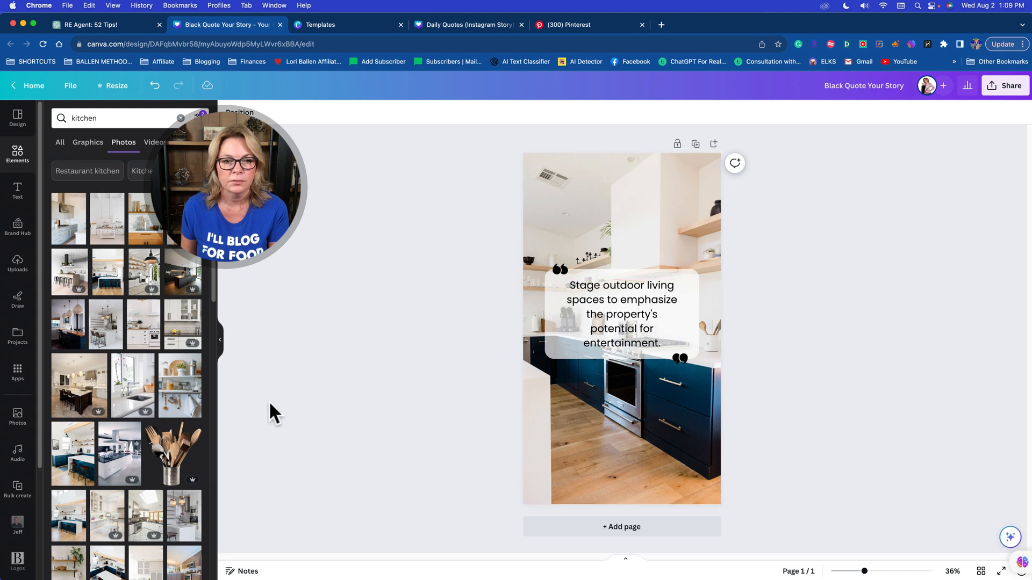
scroll(109, 320, down, 5)
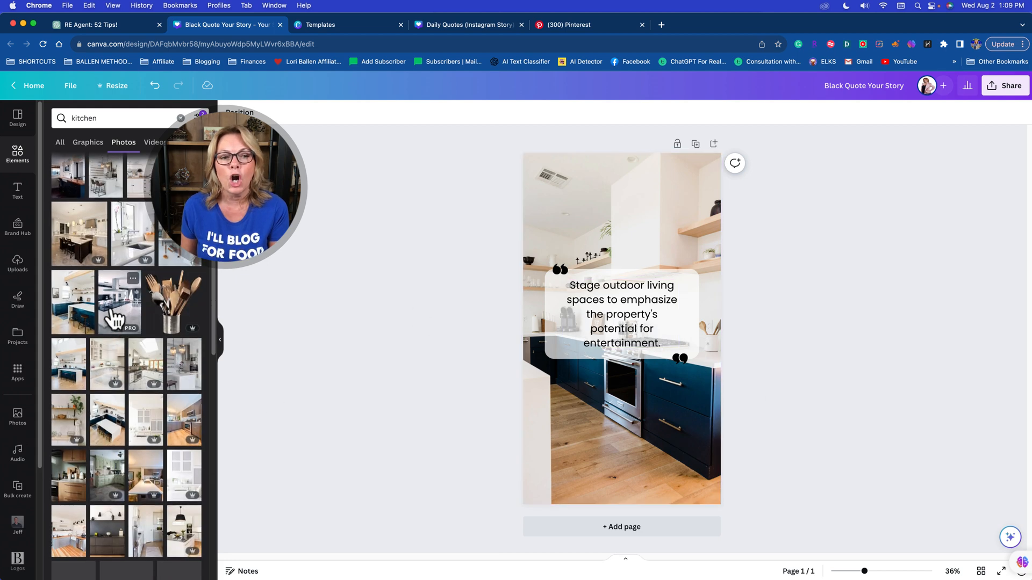
drag(108, 386, 531, 243)
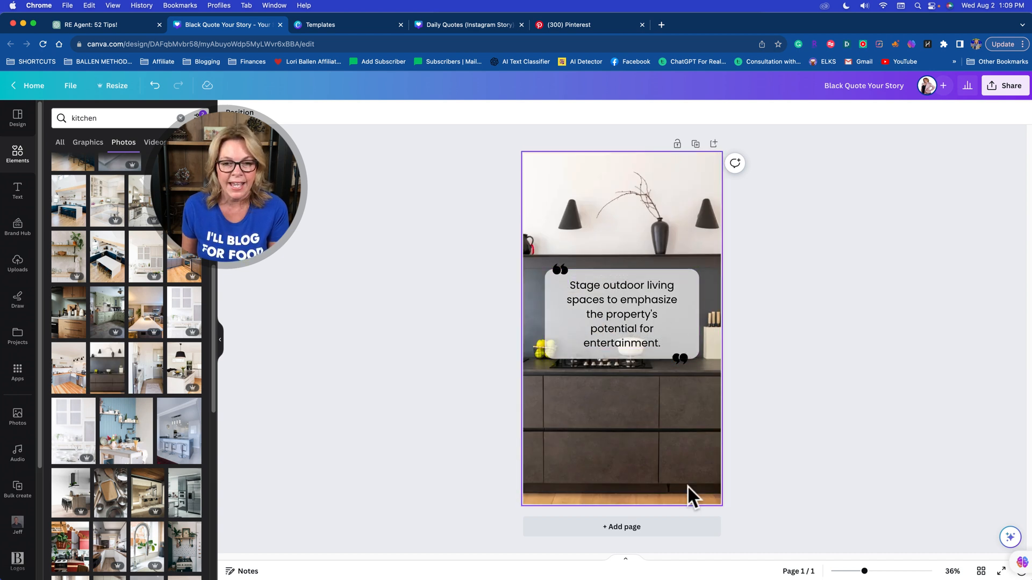
drag(194, 488, 534, 231)
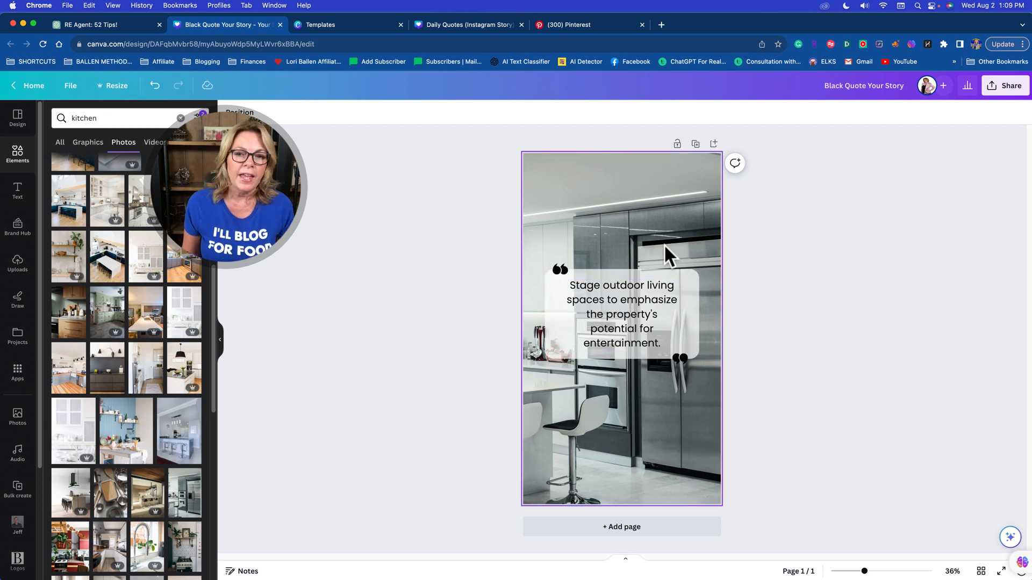
- Add a subheading reading "BallenVegas.com" centered at the bottom of the page
click(19, 194)
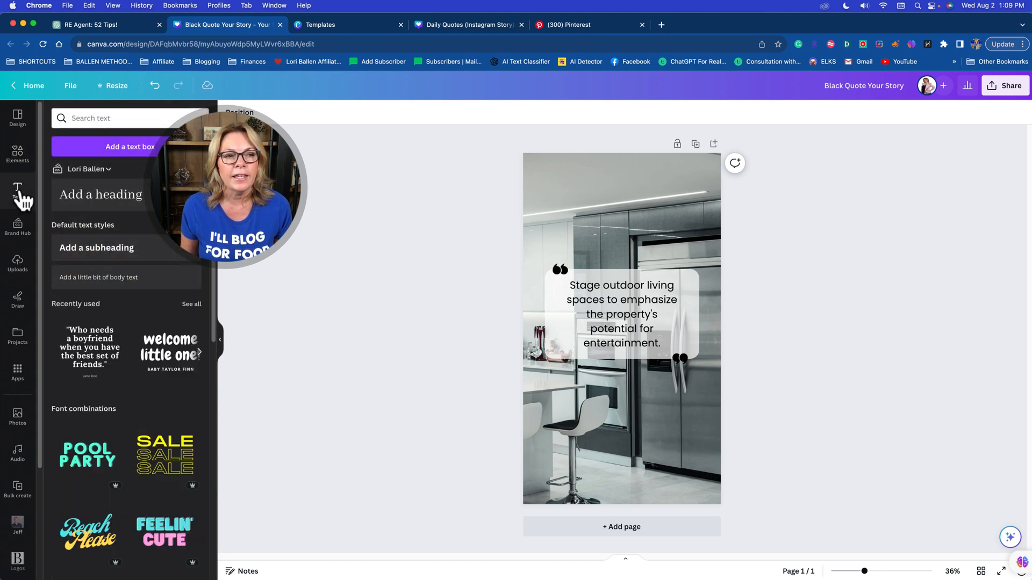
click(109, 262)
drag(661, 336, 651, 489)
double_click(622, 488)
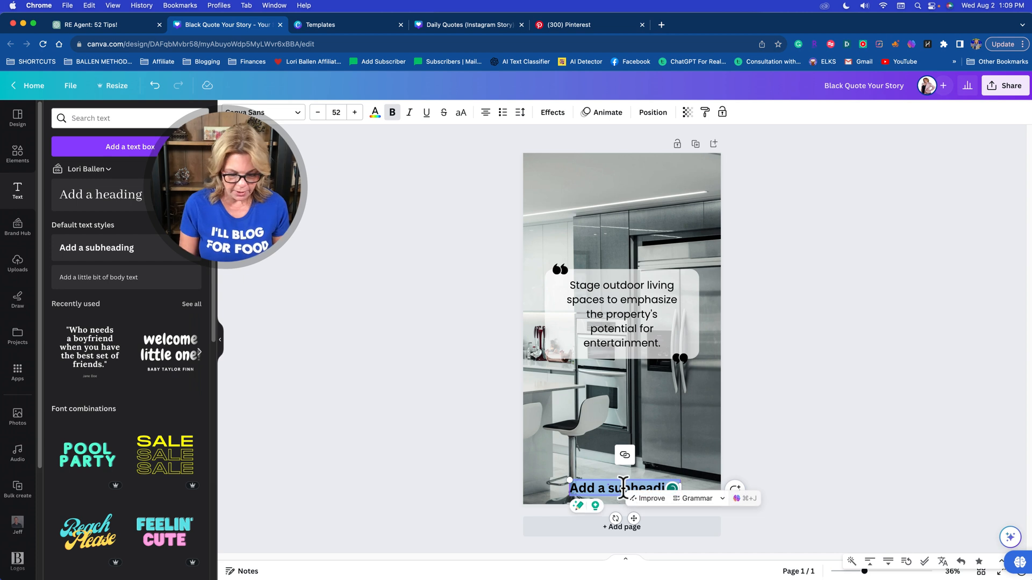
text(Ballen)
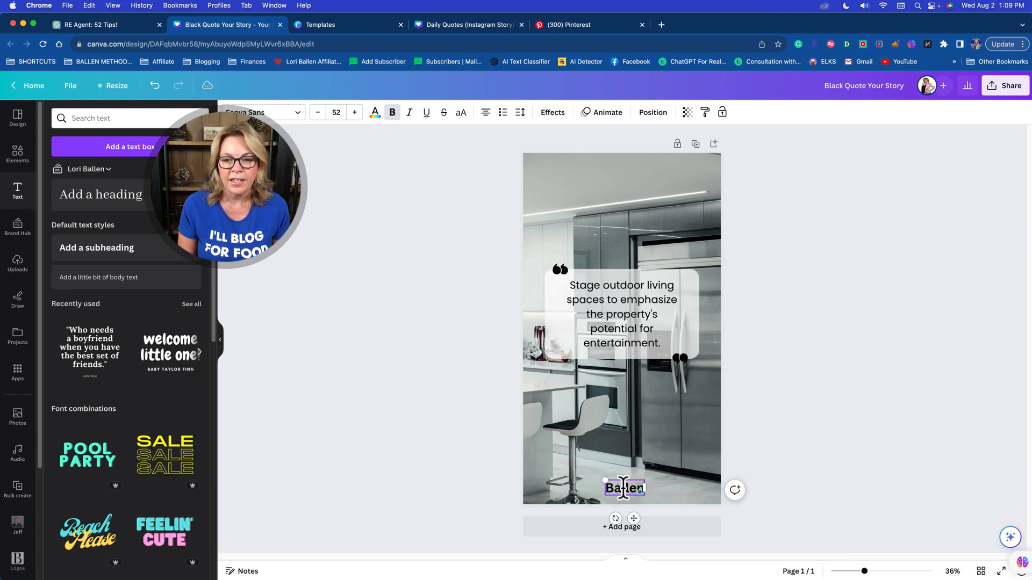
text(Vegas.com)
click(859, 422)
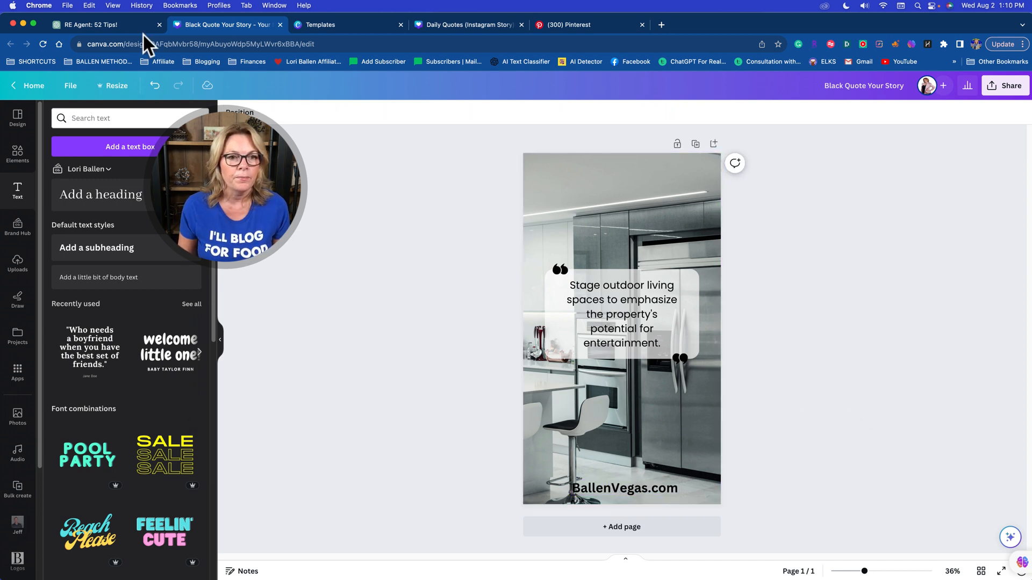
mouse_move(876, 562)
drag(827, 559, 849, 564)
click(727, 561)
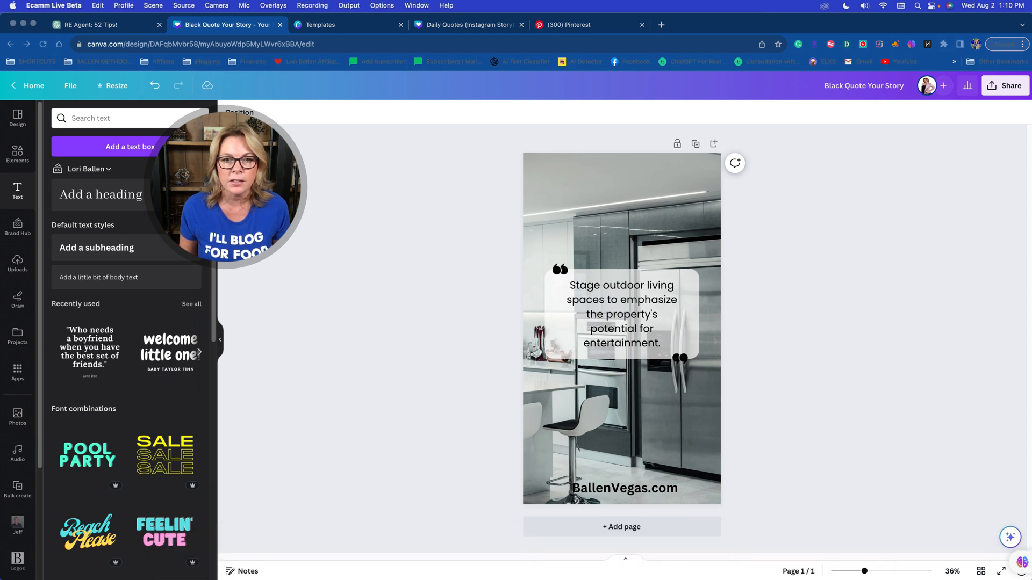
click(891, 253)
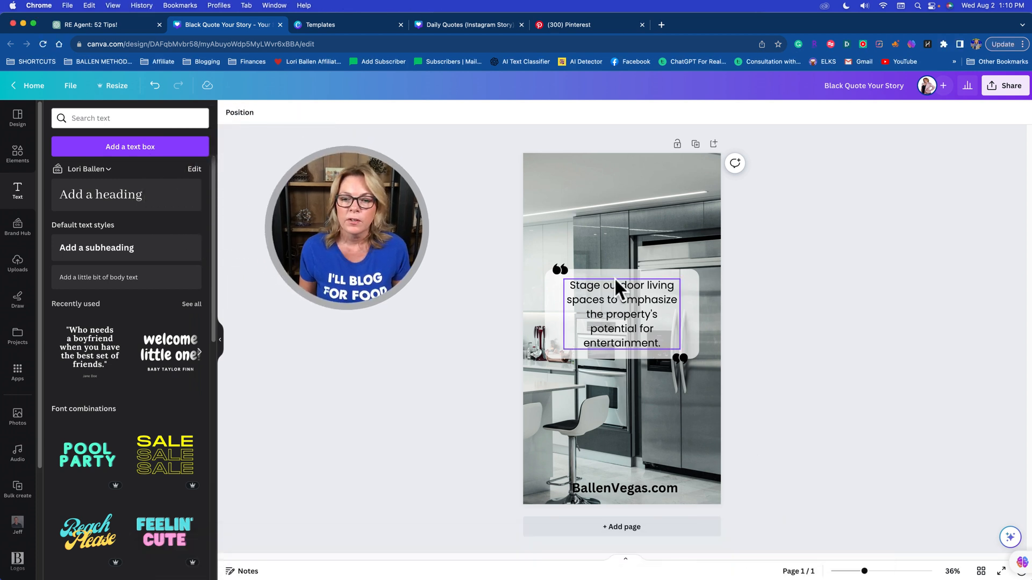
- Apply the Background text effect in yellow to the BallenVegas.com subheading
click(630, 486)
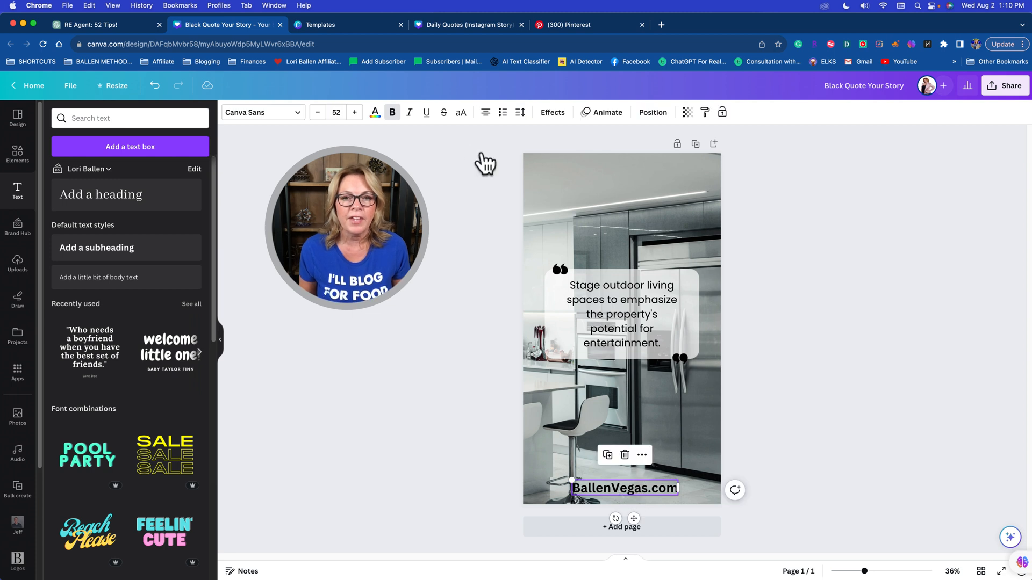
click(548, 113)
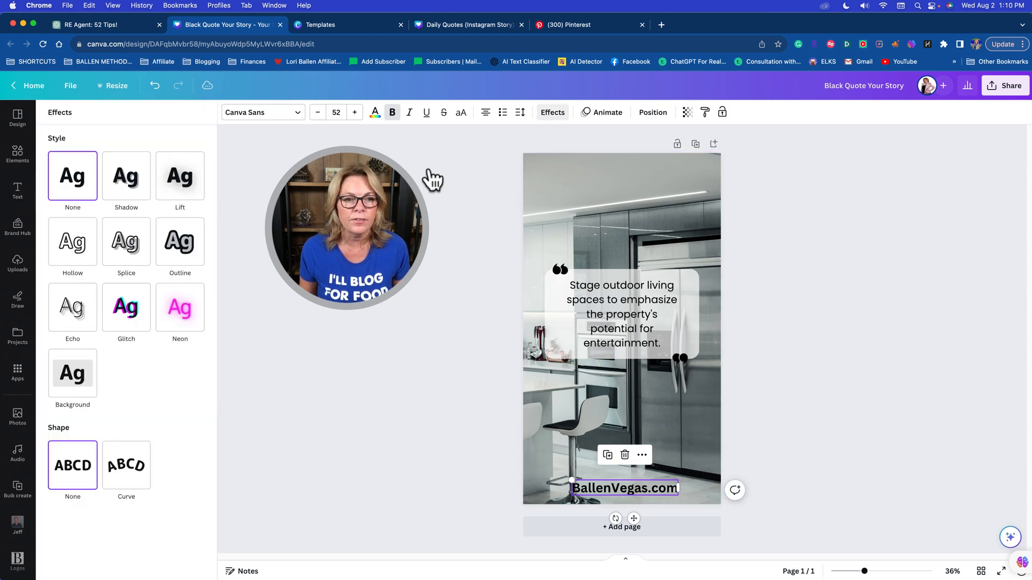
click(81, 382)
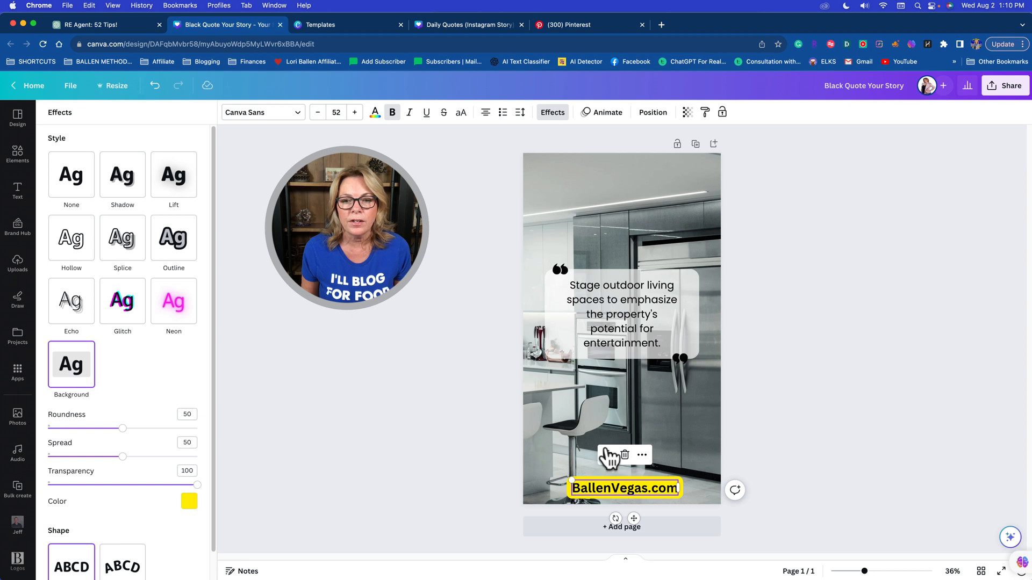
click(717, 428)
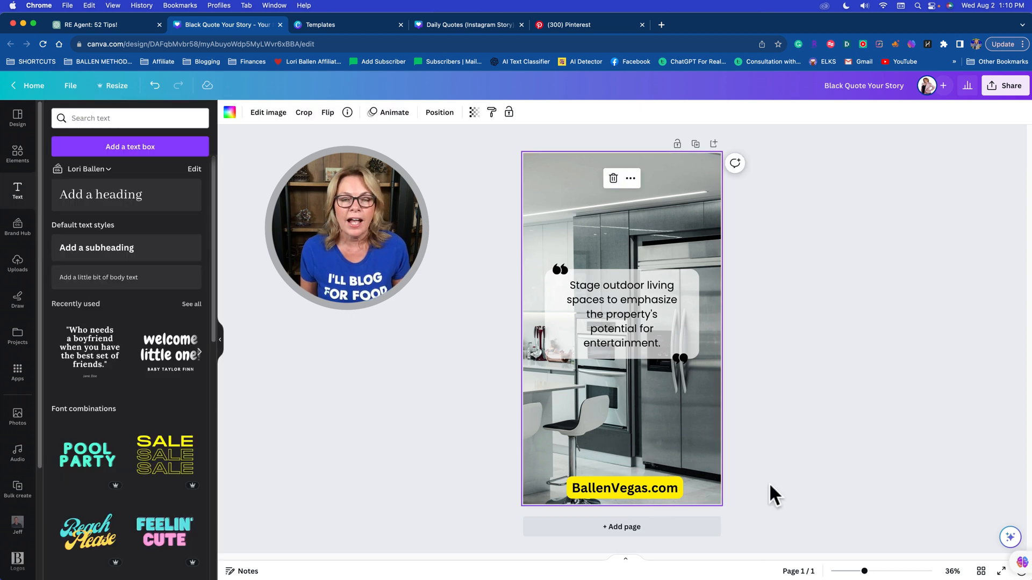
- Reduce the font size of the BallenVegas.com subheading to 42
click(652, 489)
click(318, 112)
click(318, 113)
click(318, 113)
click(318, 112)
click(318, 112)
click(318, 112)
click(318, 112)
click(318, 112)
click(801, 408)
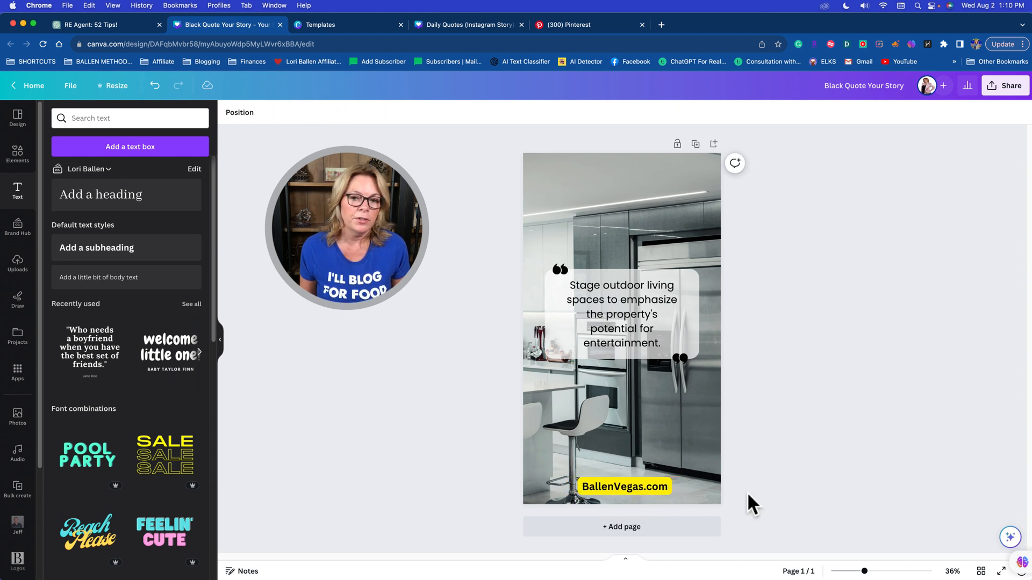
- Try dark blue for the BallenVegas.com text color, then settle on white
click(663, 485)
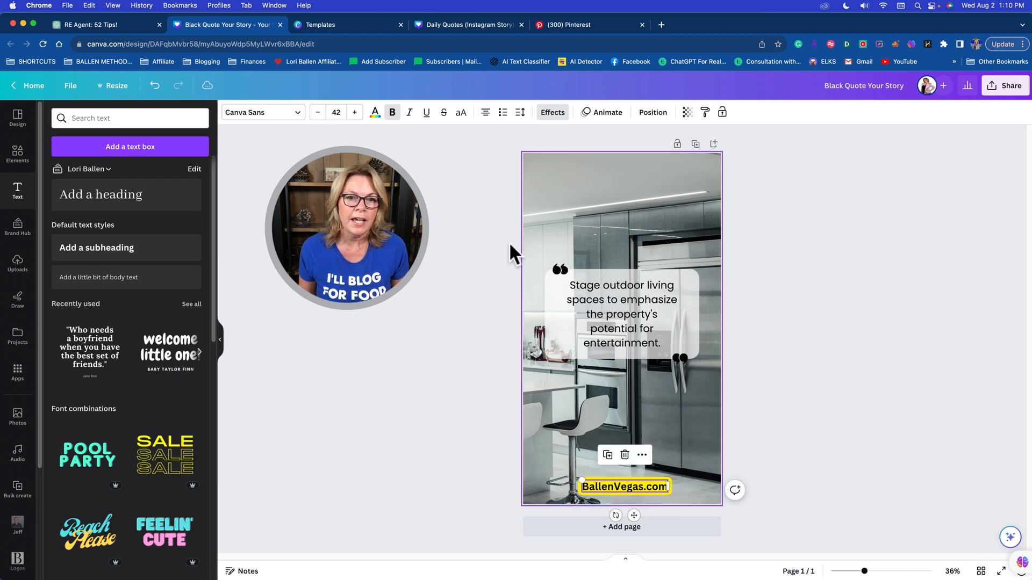
click(375, 112)
click(113, 280)
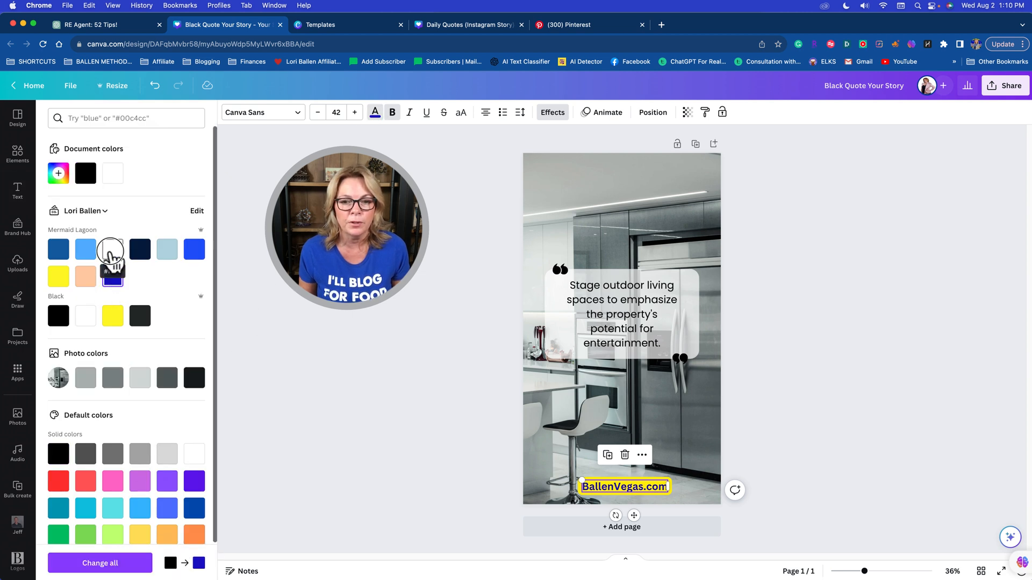
click(113, 252)
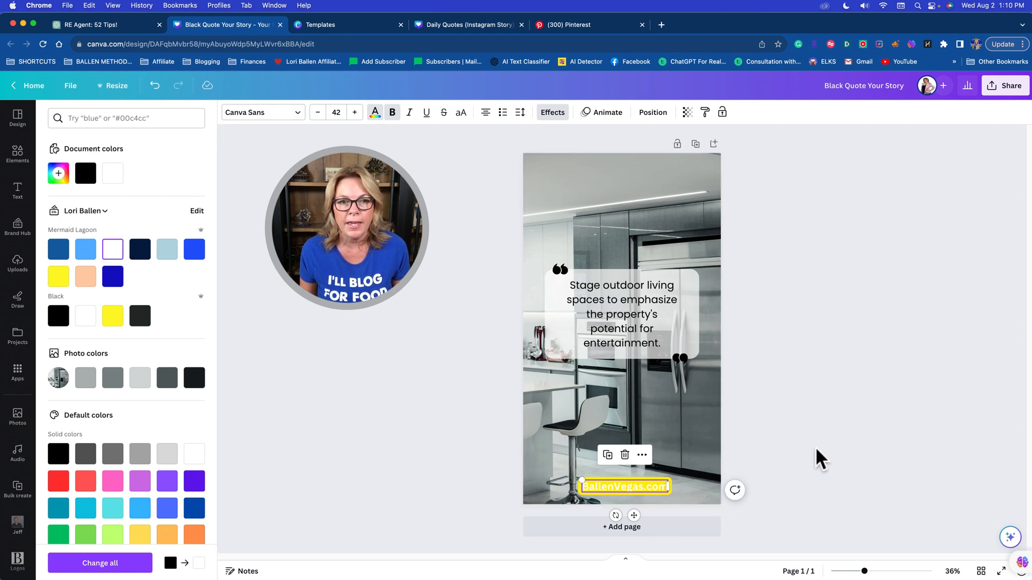
- Change the color of the BallenVegas.com Background effect to the medium blue of the Mermaid Lagoon palette
click(667, 486)
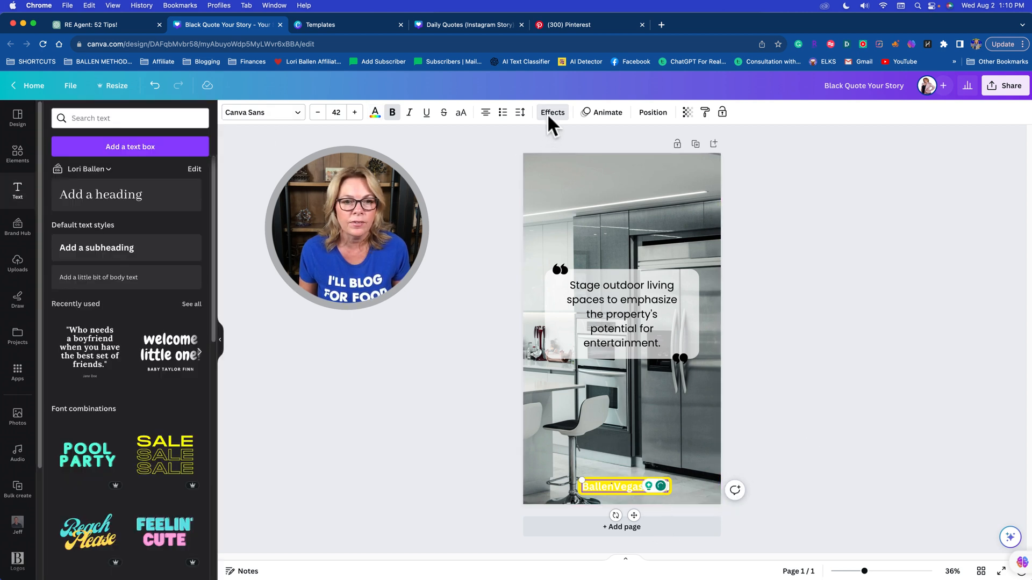
click(552, 112)
scroll(202, 446, down, 1)
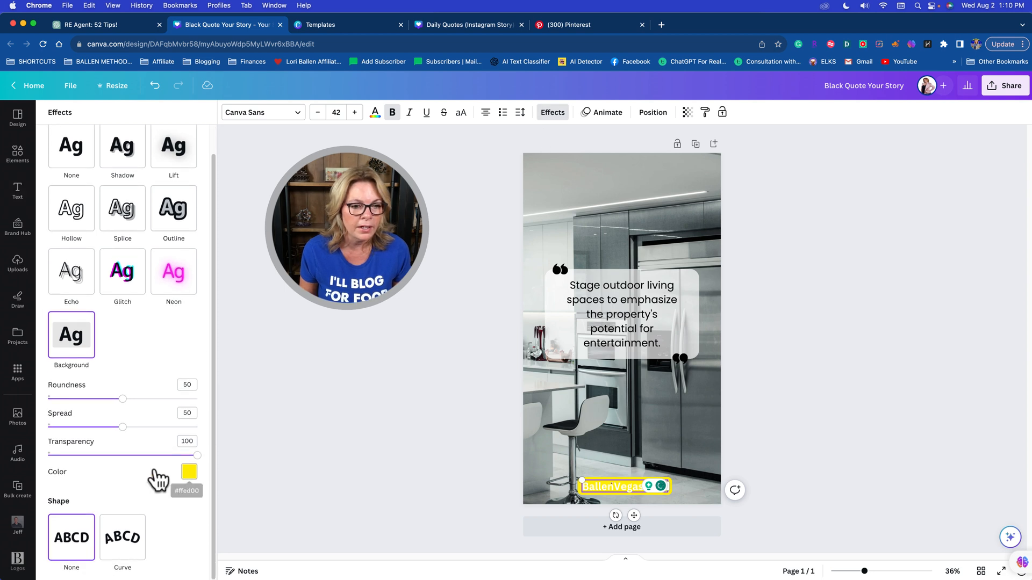
click(187, 473)
click(56, 353)
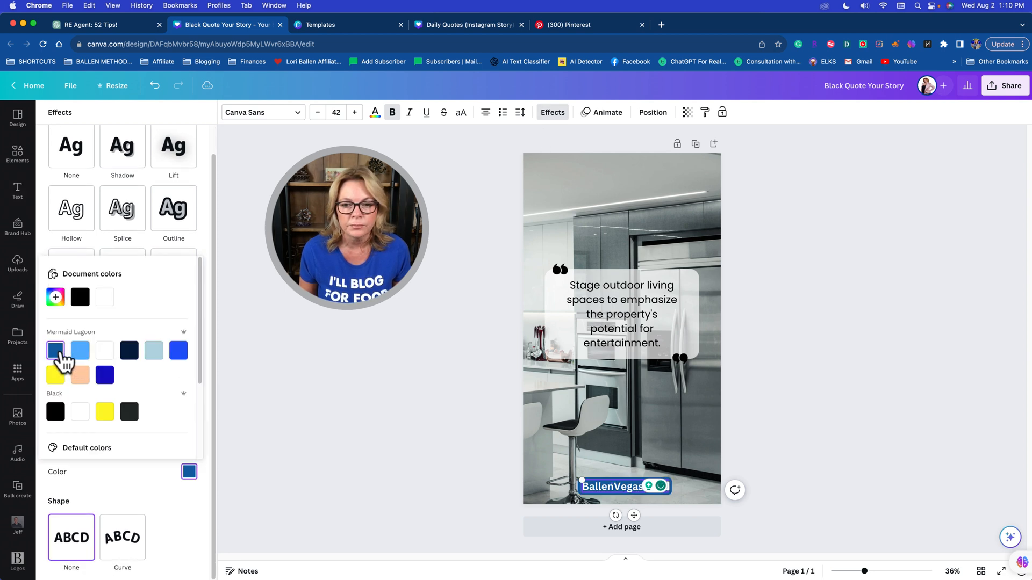
click(802, 453)
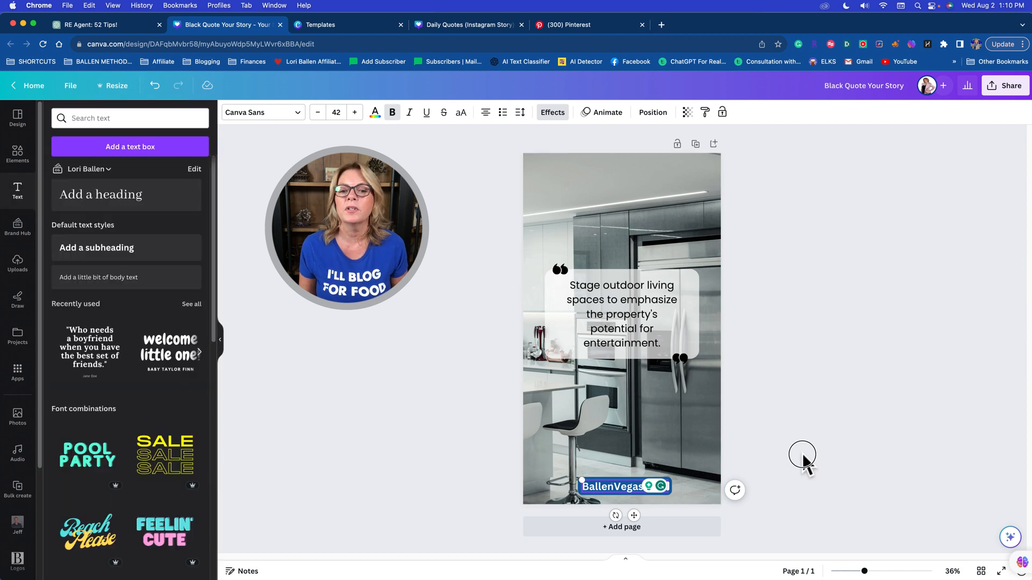
double_click(648, 488)
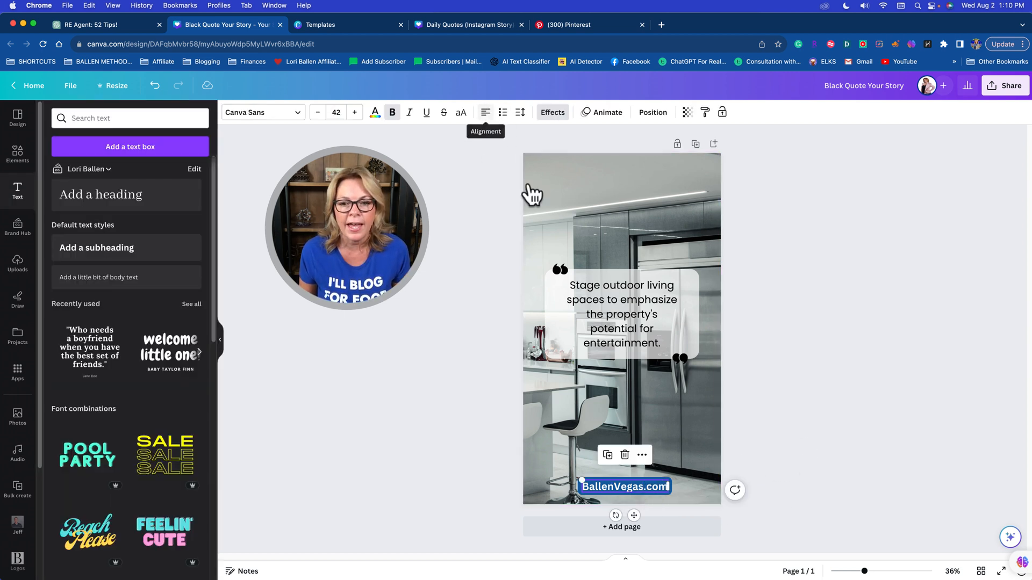
click(889, 352)
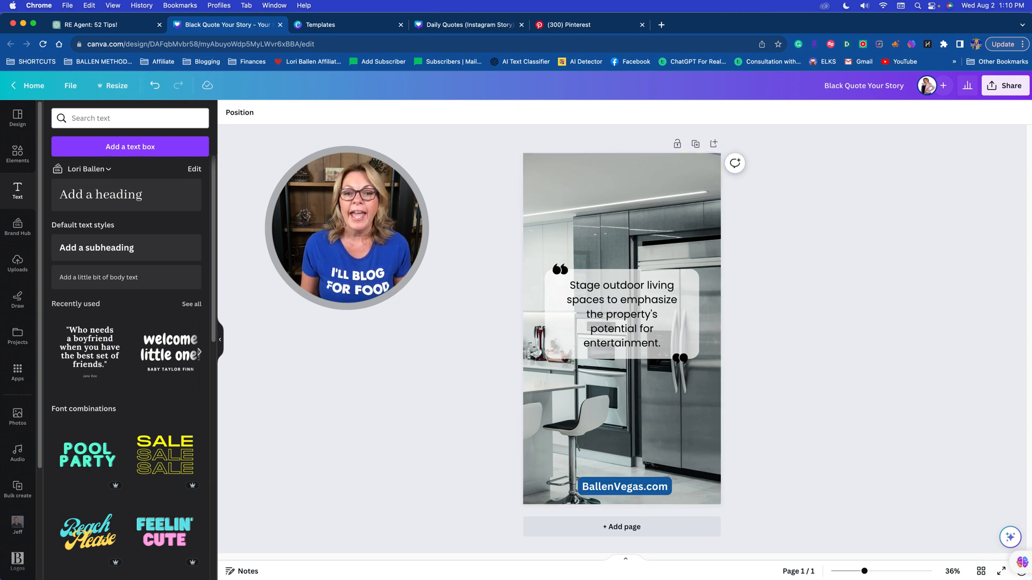
- Add a heading reading "Real Estate Tips" near the top of the page
click(110, 200)
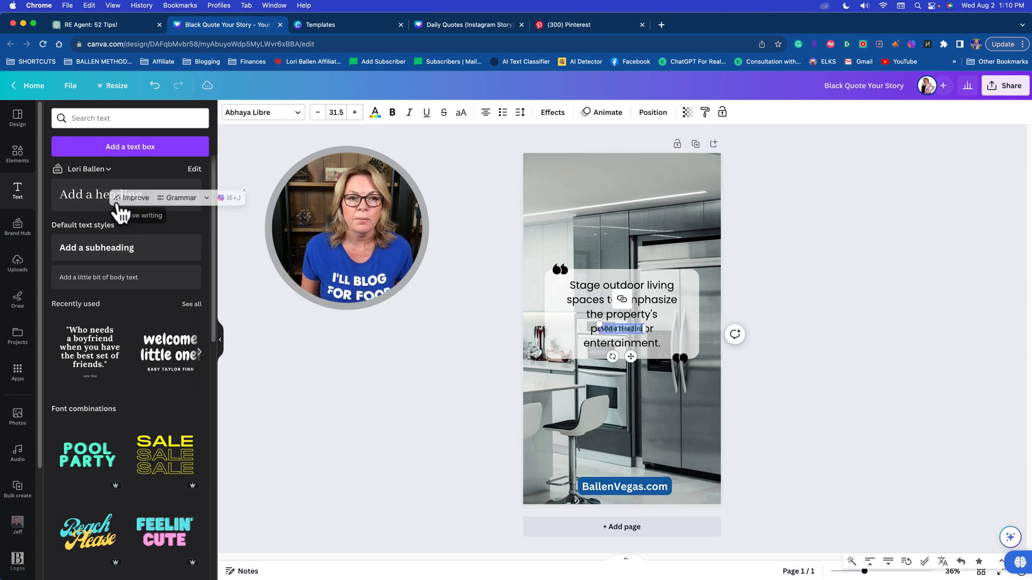
click(866, 351)
drag(621, 328, 626, 181)
double_click(626, 179)
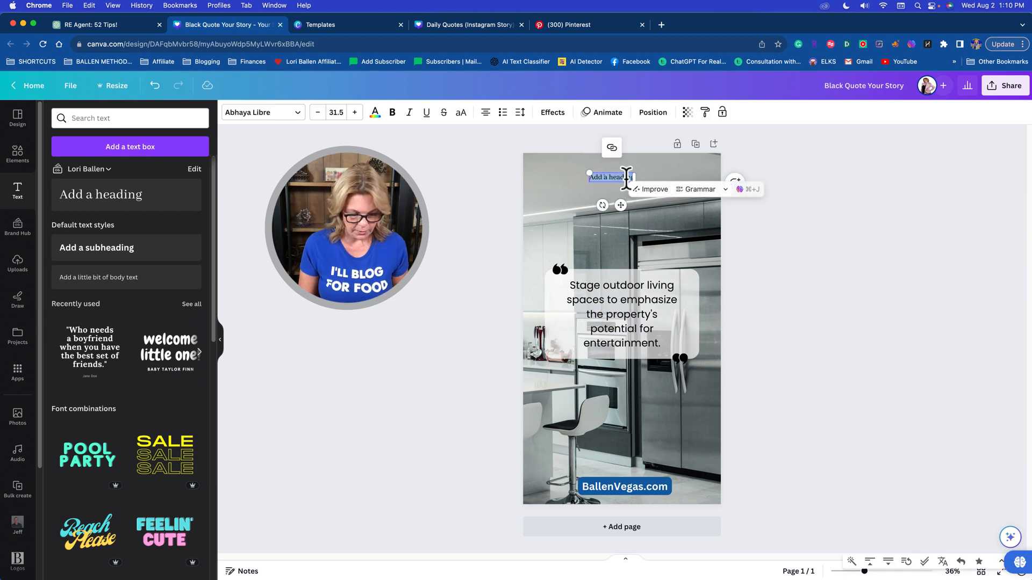
text(Real Estate Tips)
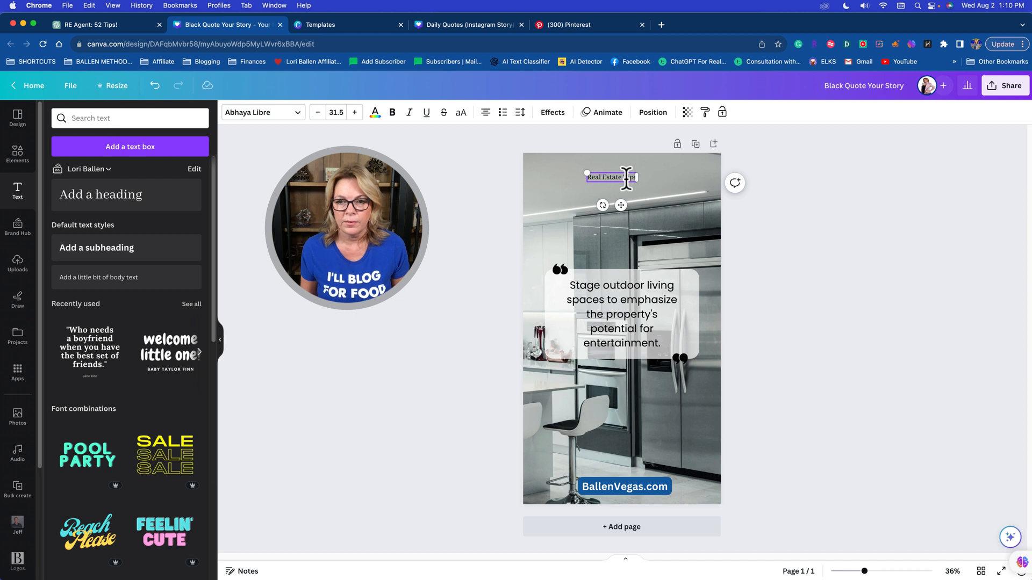
click(934, 240)
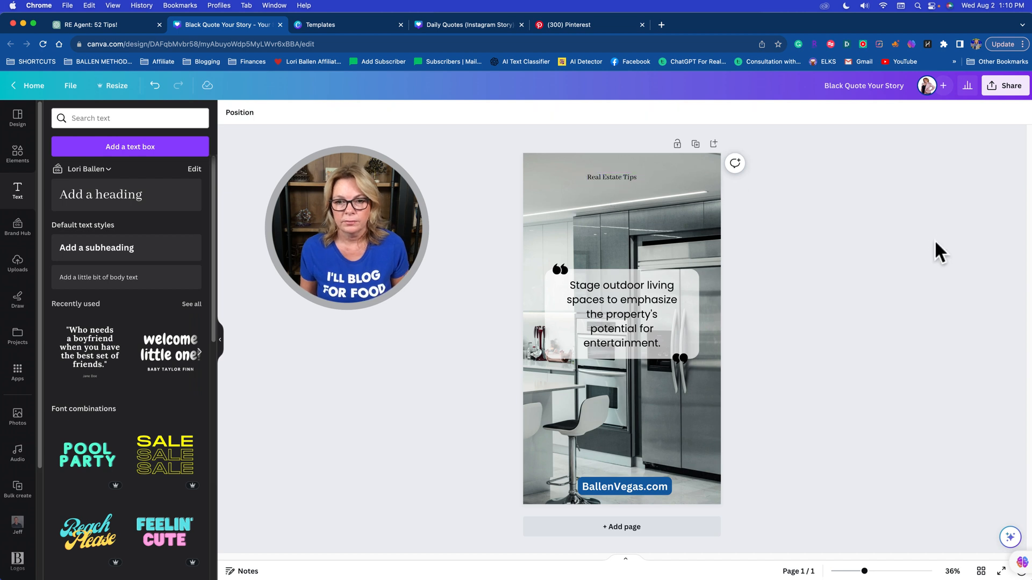
- Enlarge the "Real Estate Tips" heading to a font size of about 68.6 and center it above the tip
click(615, 175)
drag(639, 182, 779, 318)
drag(647, 177, 596, 174)
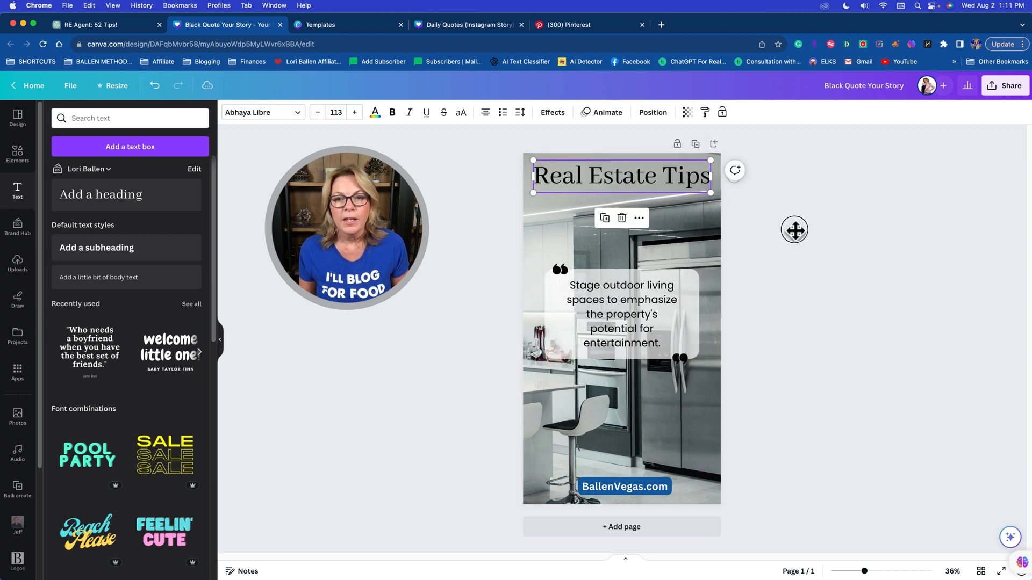
click(779, 224)
drag(673, 179, 649, 179)
click(663, 192)
click(850, 192)
click(814, 284)
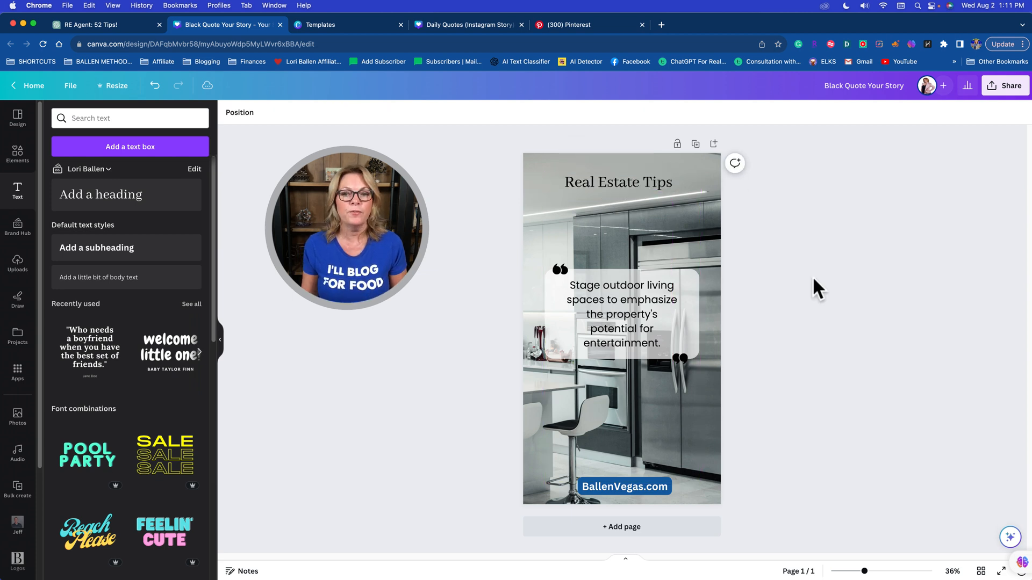
- Delete the "Real Estate Tips" heading and the kitchen background photo from the page
click(651, 182)
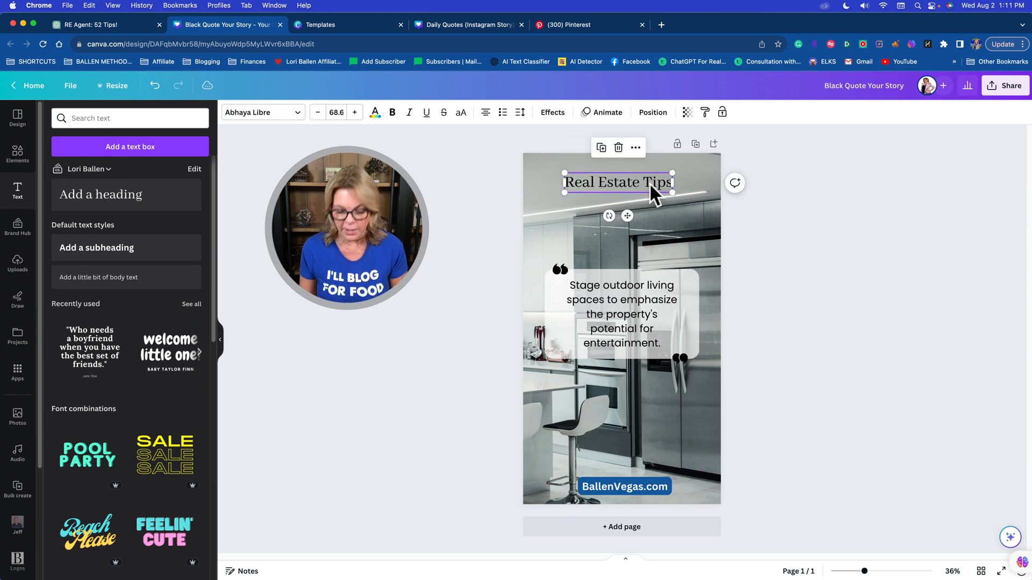
key(Escape)
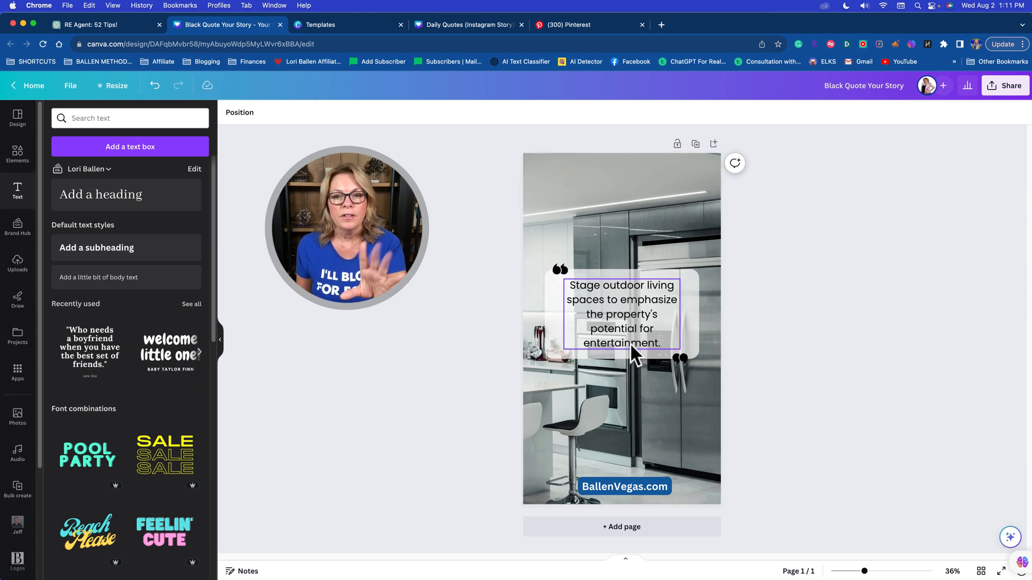
click(601, 204)
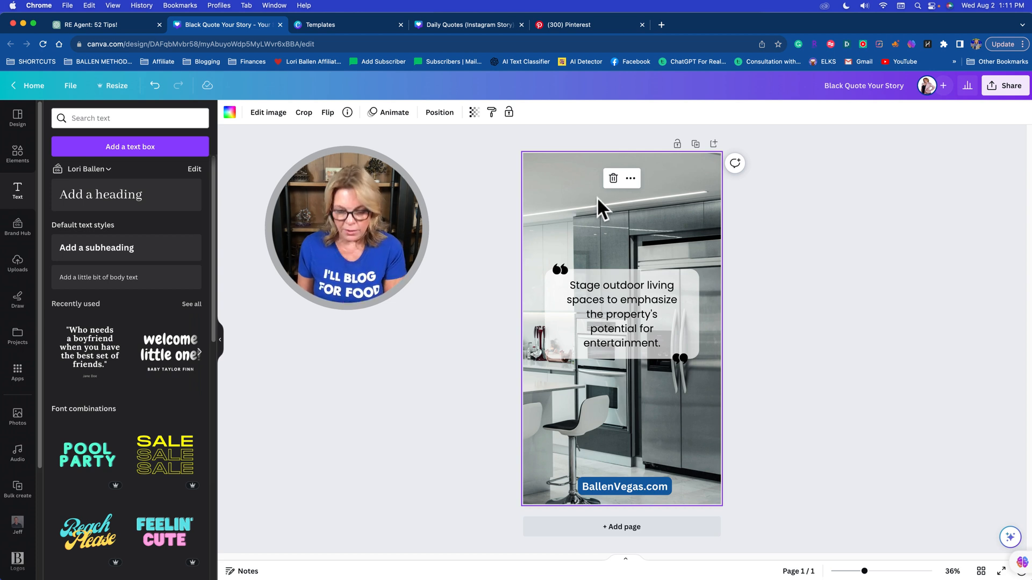
key(Delete)
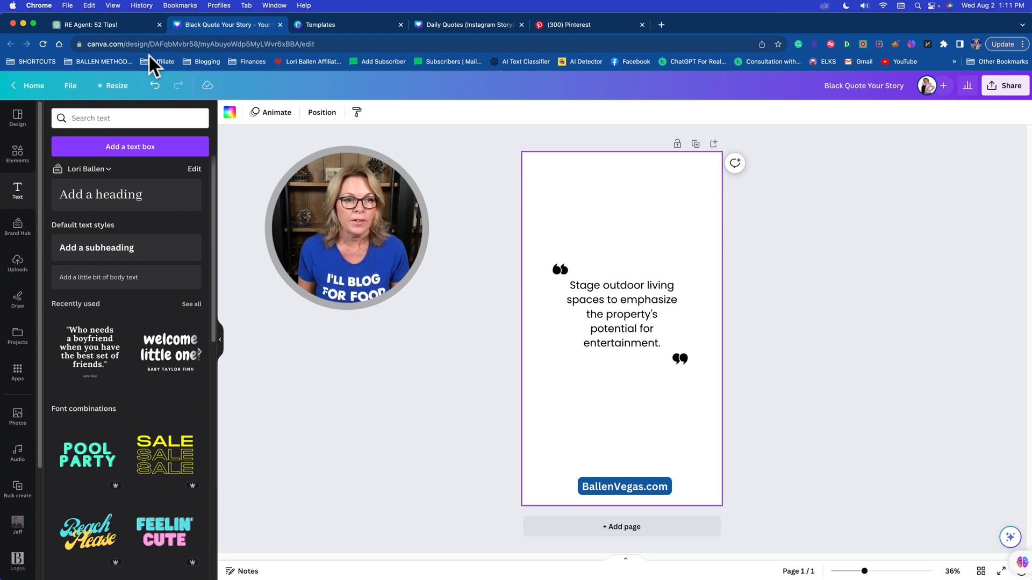
- Search the elements for "frames" and look through the graphics and photos for a usable picture frame
click(12, 159)
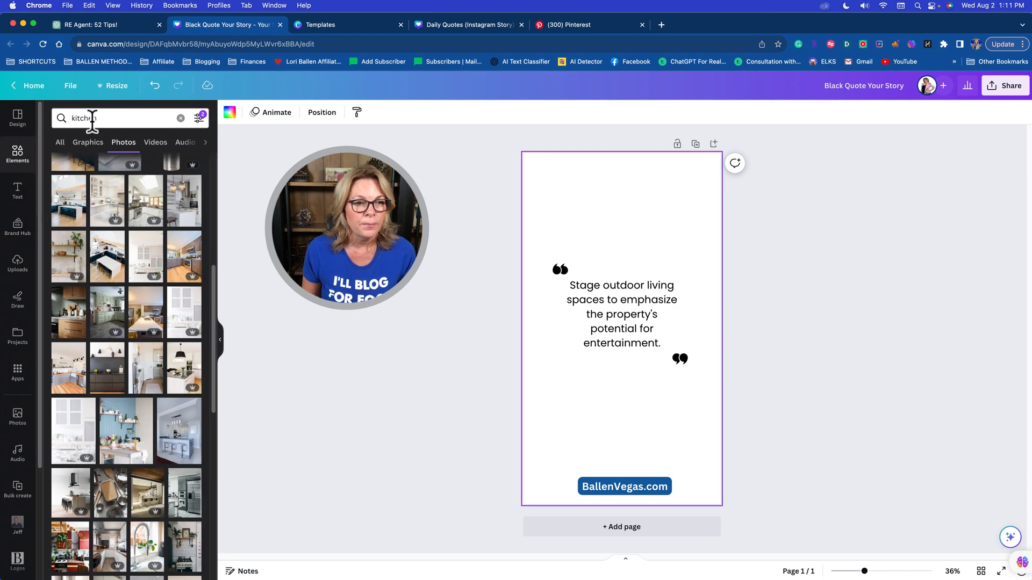
drag(116, 118, 58, 116)
text(fr)
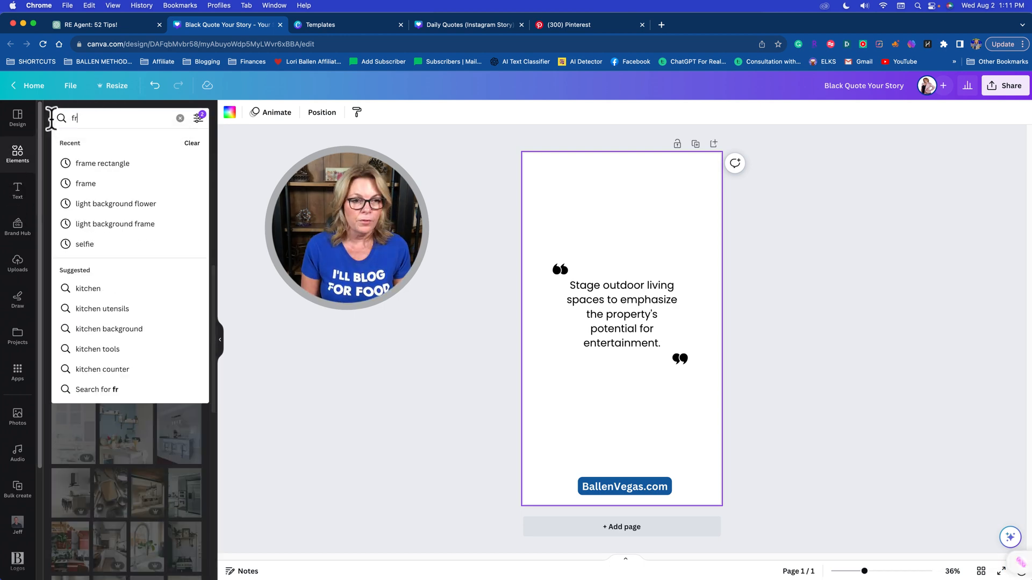
text(ames)
key(Return)
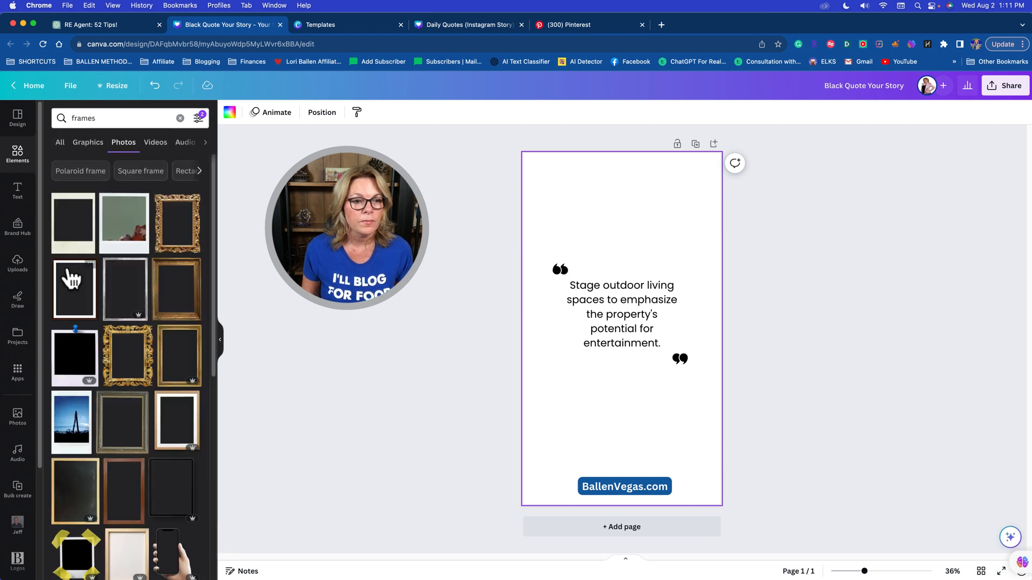
click(91, 149)
scroll(127, 369, down, 10)
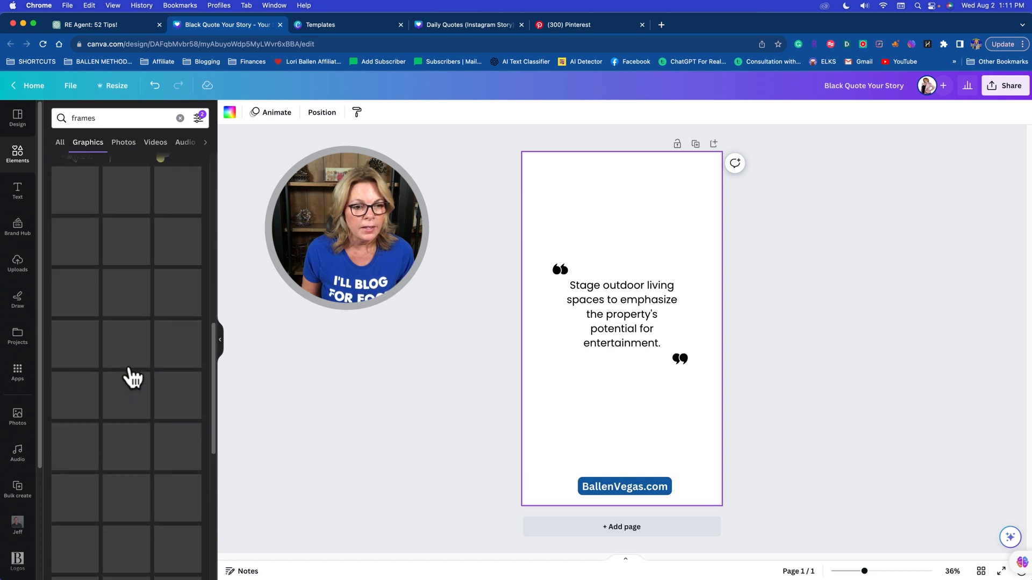
click(123, 142)
scroll(168, 328, down, 10)
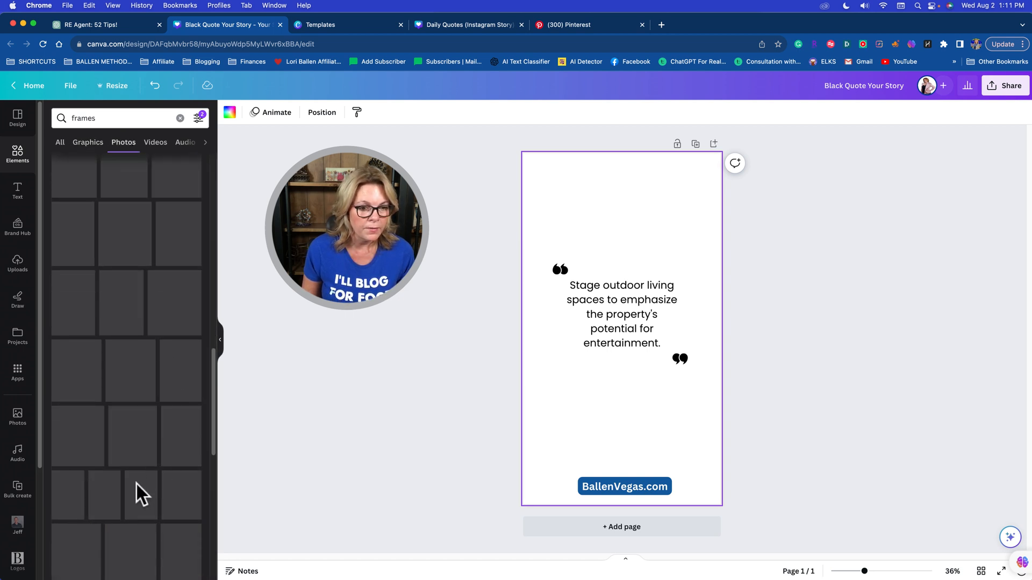
click(268, 507)
scroll(163, 222, up, 12)
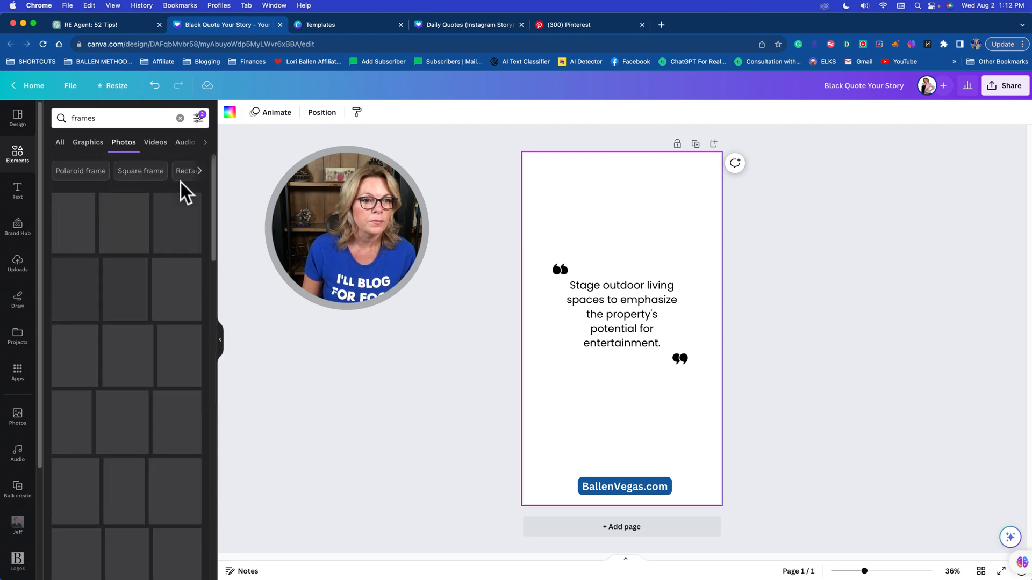
- Look through the photo results for "Square frame" and "Rectangle frame"
click(138, 180)
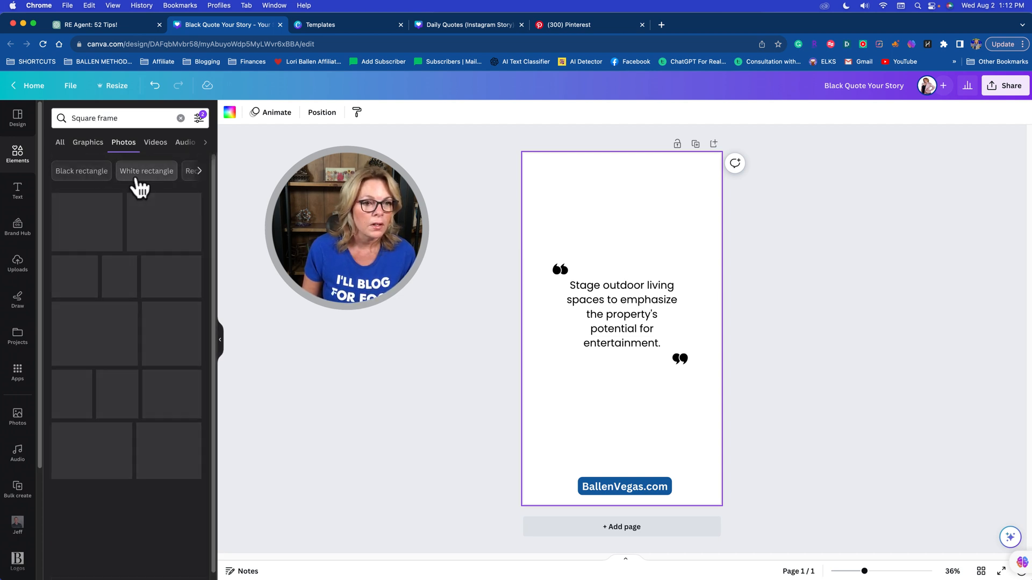
click(187, 172)
scroll(158, 352, down, 5)
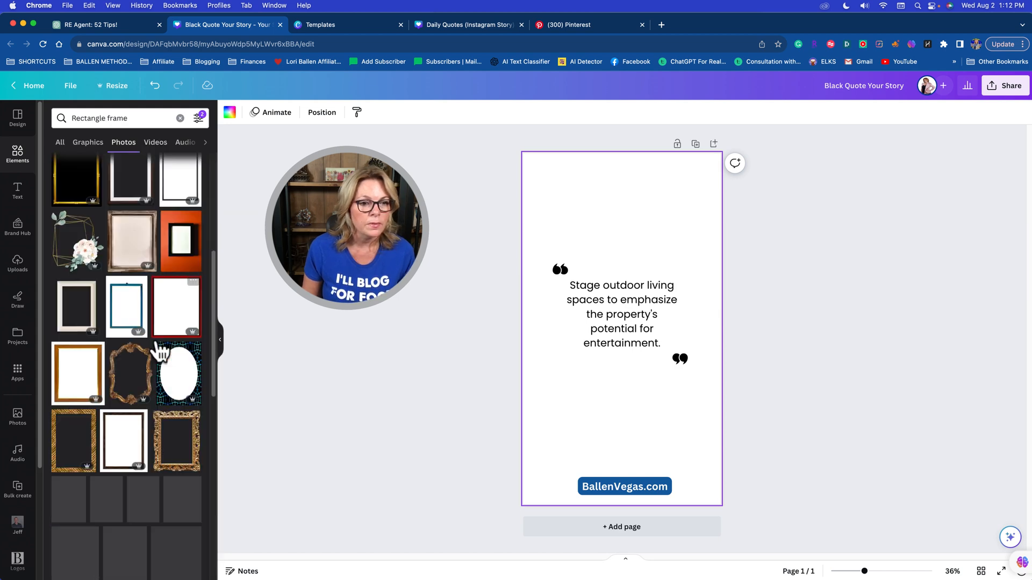
scroll(156, 350, down, 5)
- Search the elements for "frame rectangle" and show results of all types
drag(134, 119, 46, 121)
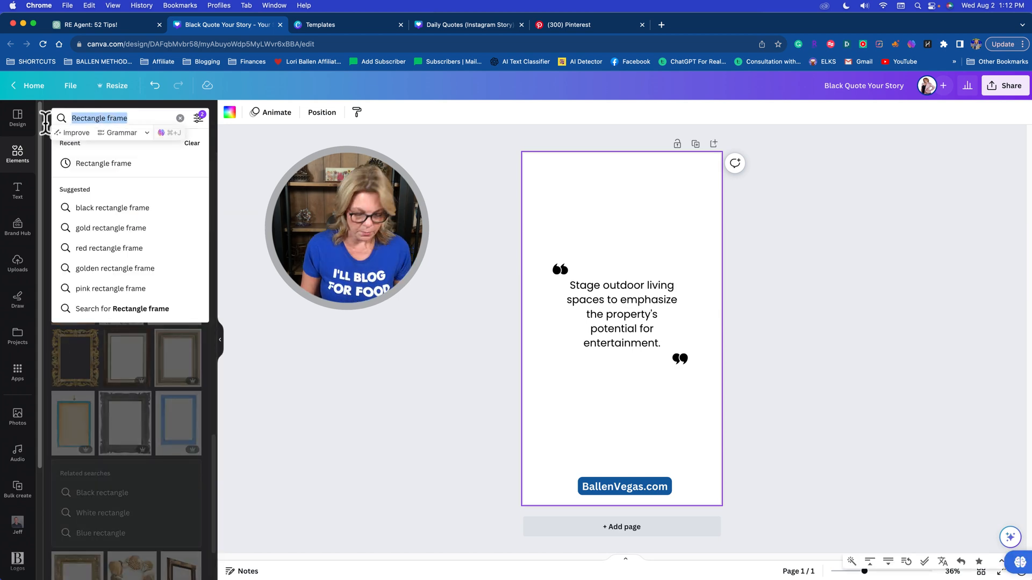
text(frame)
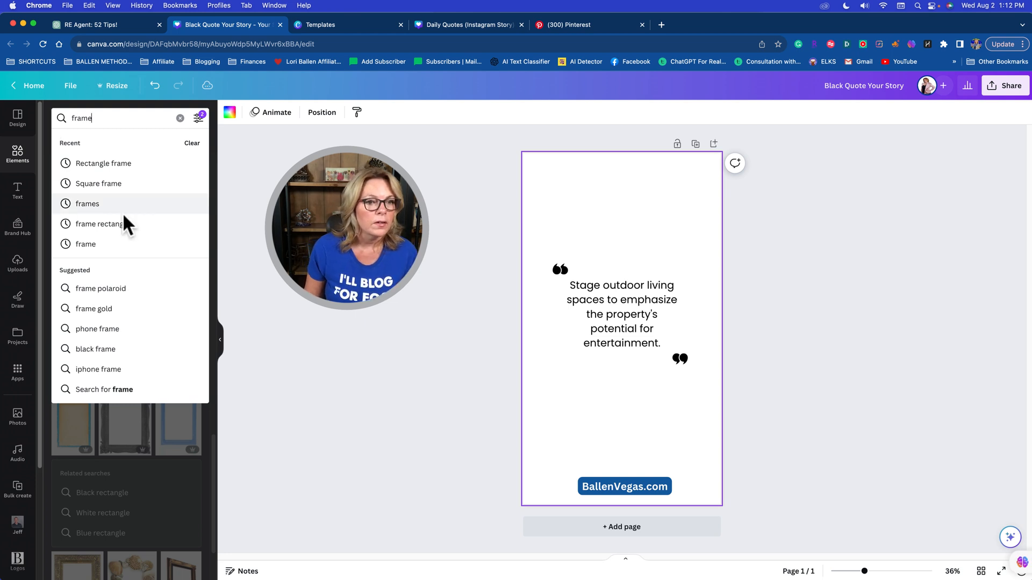
click(122, 233)
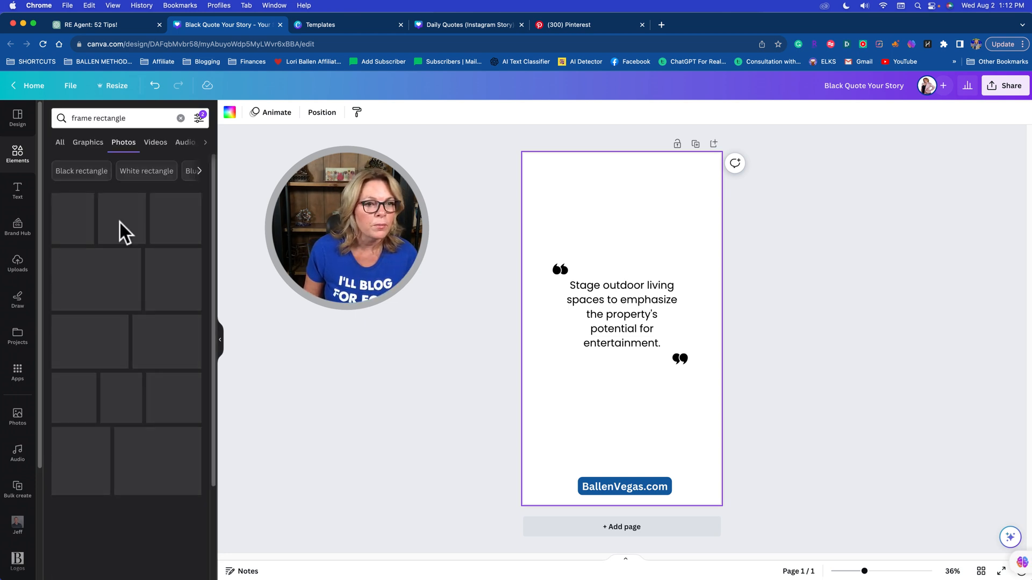
click(88, 143)
click(60, 143)
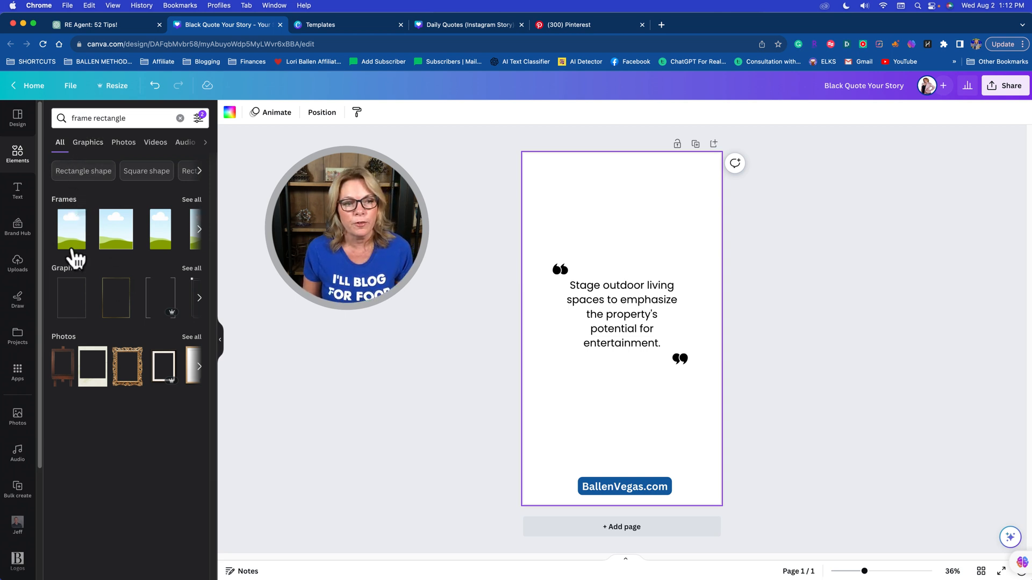
- Search the elements for "frame" and show the full collection of Frames
drag(136, 118, 37, 112)
key(BackSpace)
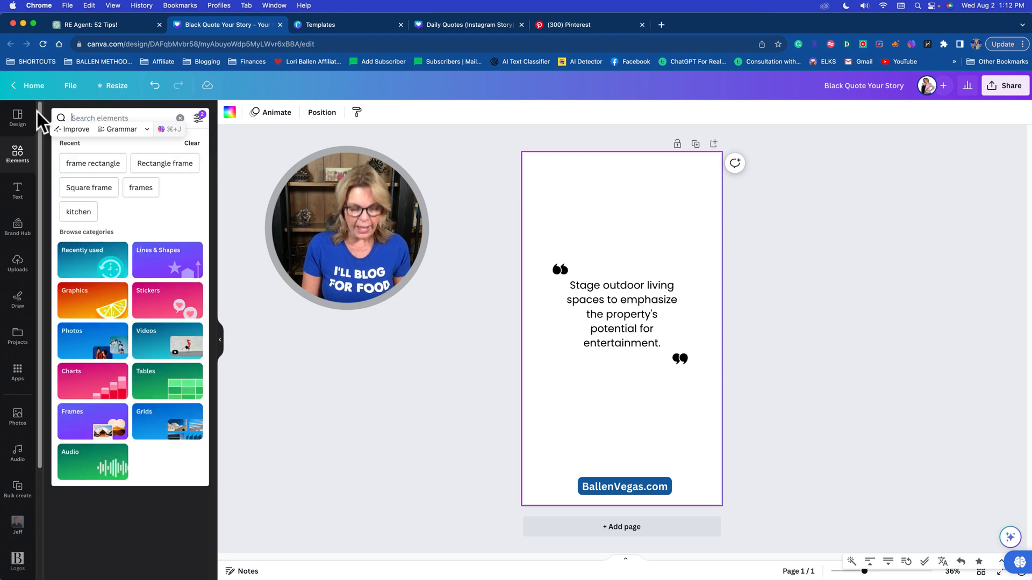
text(framef)
key(BackSpace)
key(Return)
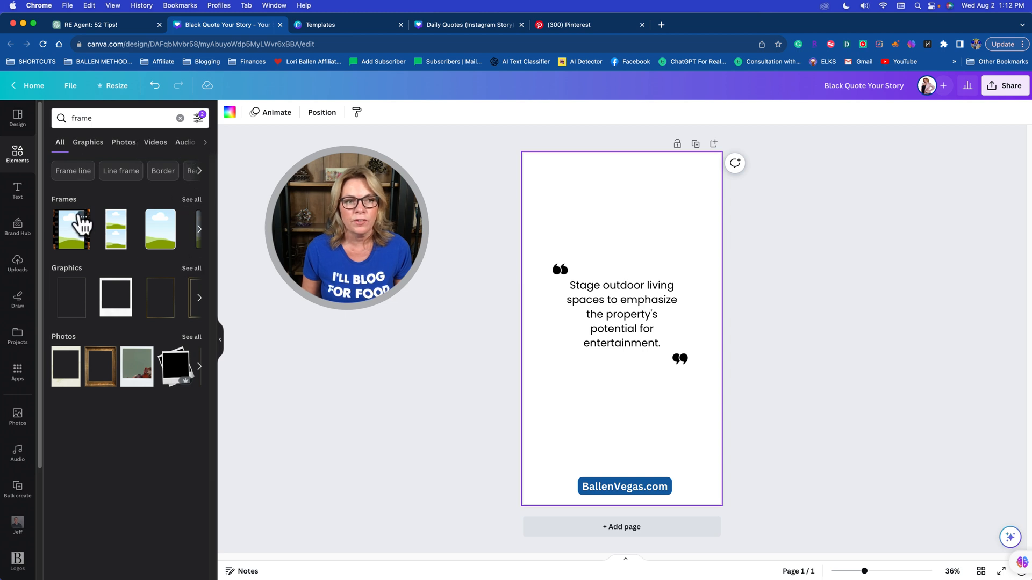
click(195, 199)
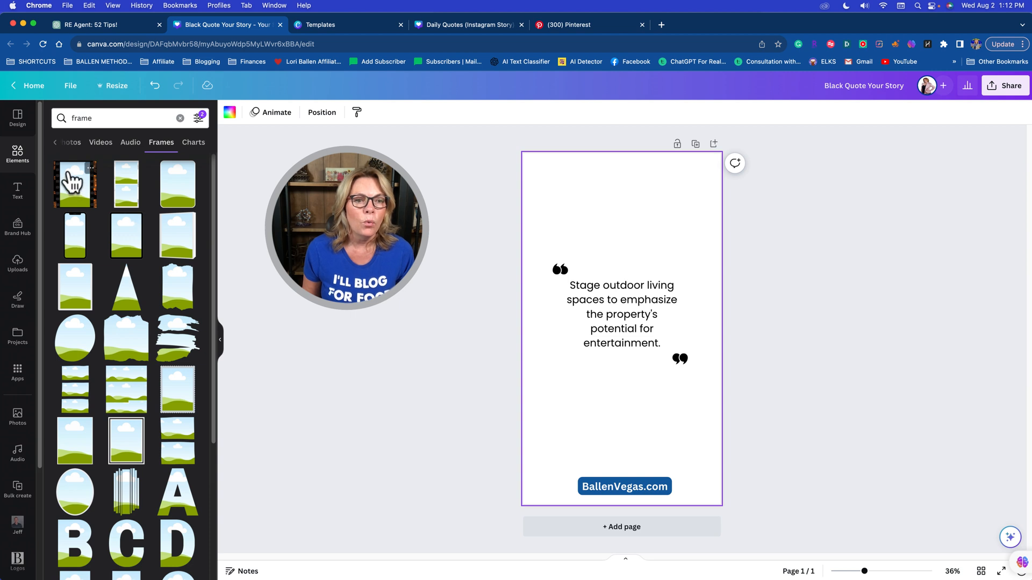
- Add the plain blue-bordered rectangular frame to the quote page, enlarge it to cover the full page and adjust its position
drag(74, 451, 539, 210)
drag(669, 421, 720, 519)
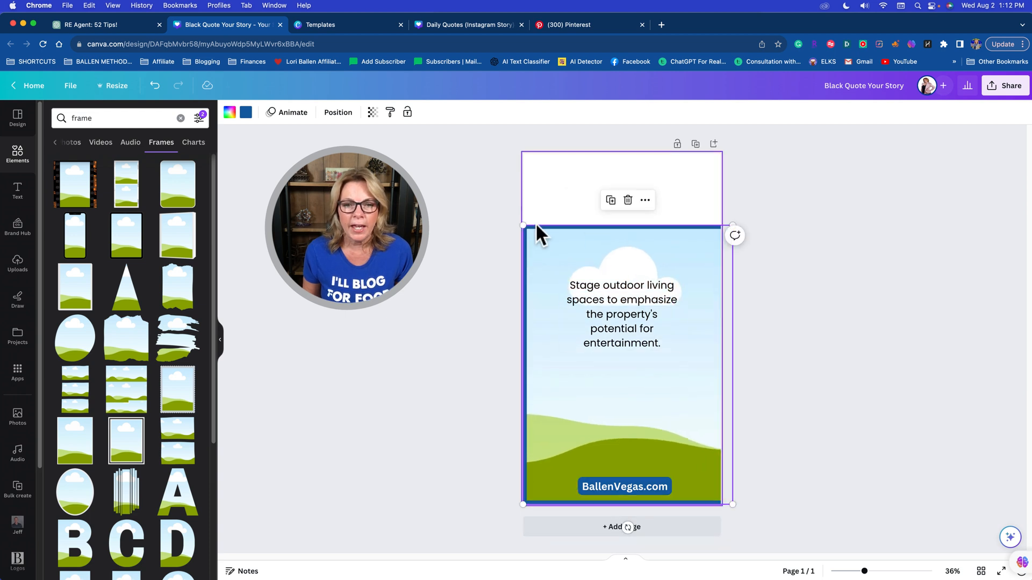
drag(668, 237, 653, 160)
drag(724, 444, 772, 479)
click(659, 450)
drag(660, 451, 647, 451)
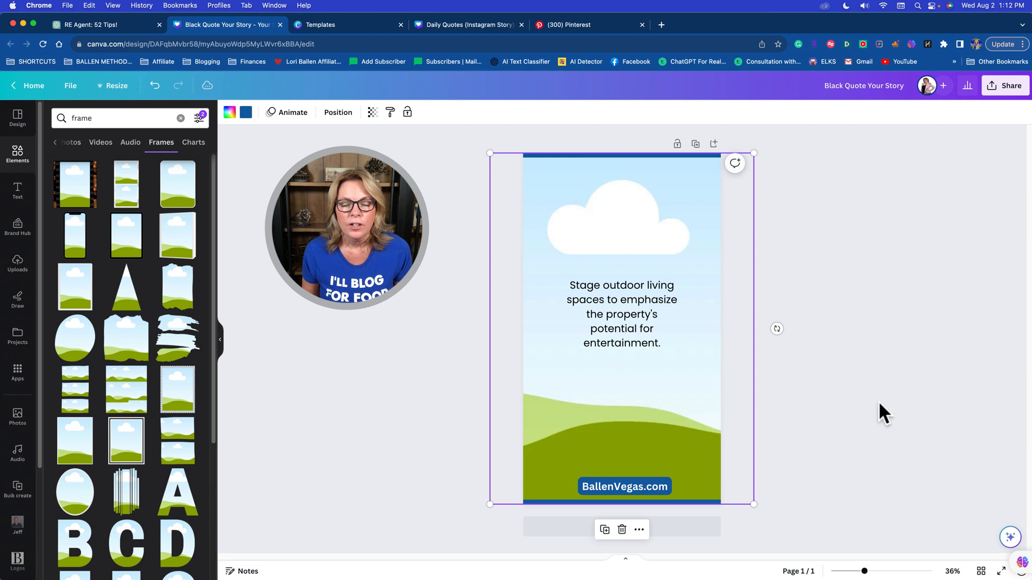
click(811, 416)
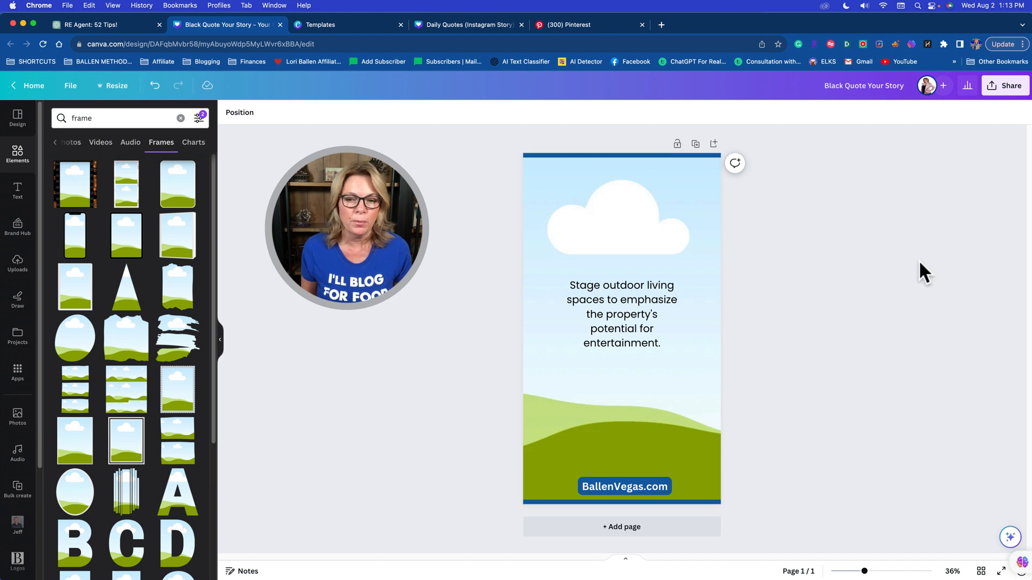
mouse_move(637, 171)
mouse_down()
mouse_move(620, 178)
mouse_move(640, 184)
mouse_up()
mouse_move(624, 228)
mouse_down()
mouse_move(650, 224)
mouse_move(629, 221)
mouse_up()
click(855, 274)
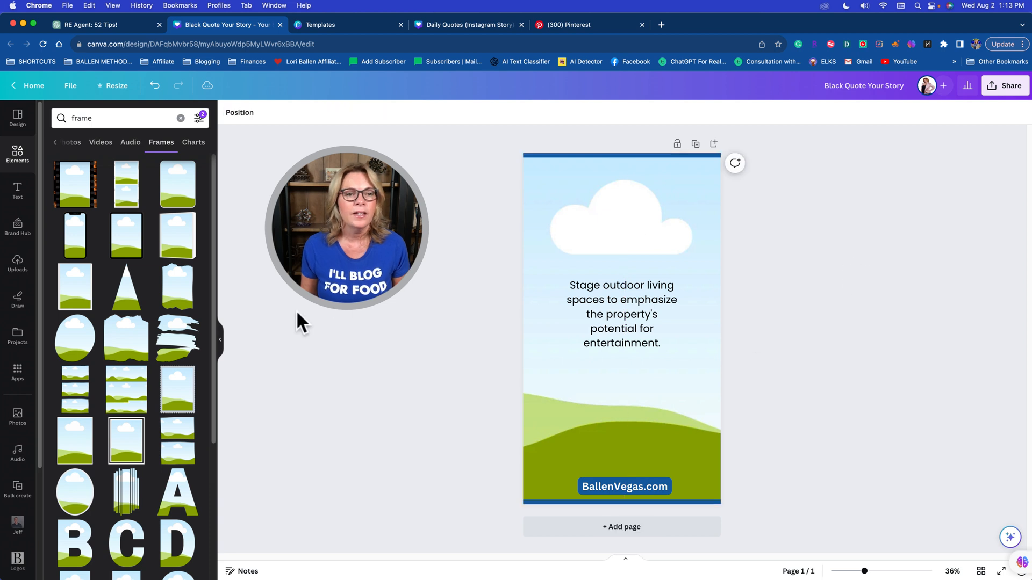
- Start a new elements search for "kitchen"
click(18, 154)
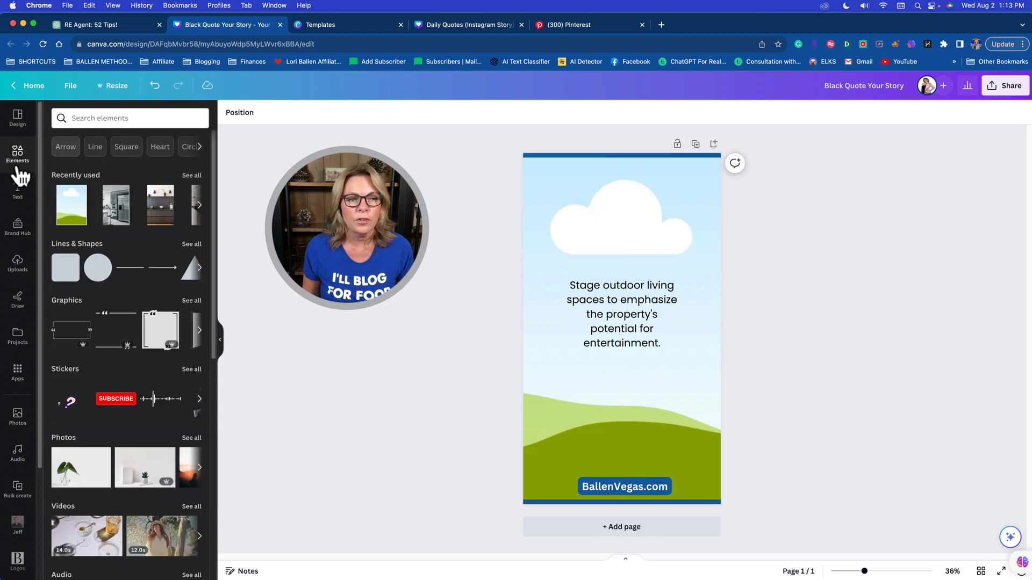
click(107, 119)
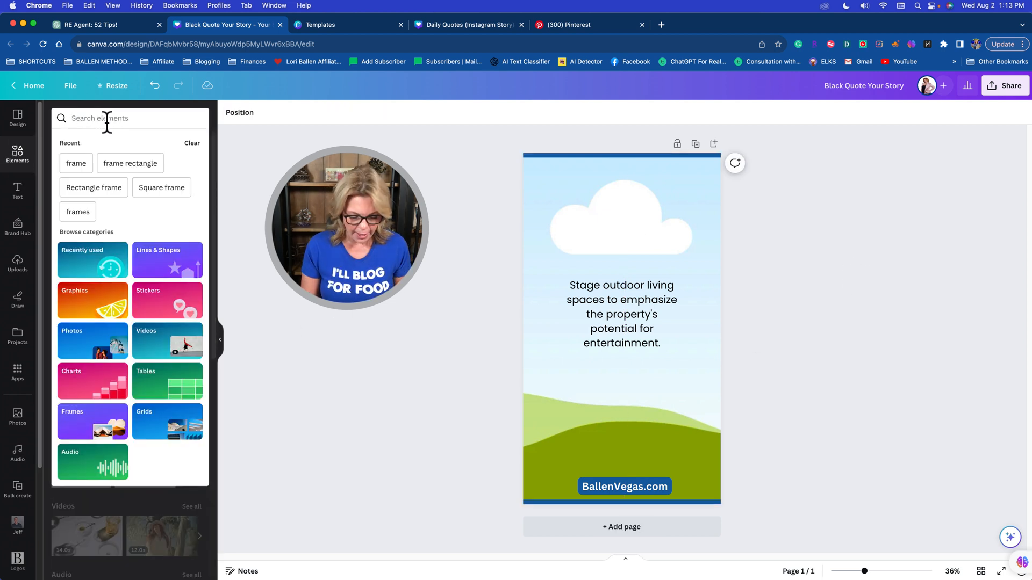
text(kitchen)
key(Return)
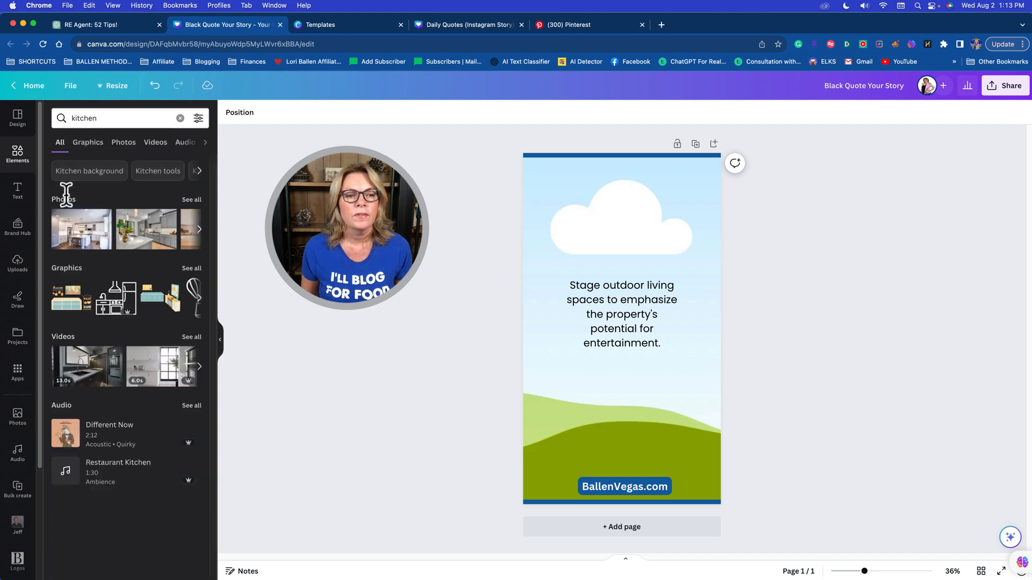
- Filter the kitchen results to vertical orientation and static items, and show the full collection of photos
click(199, 120)
click(87, 241)
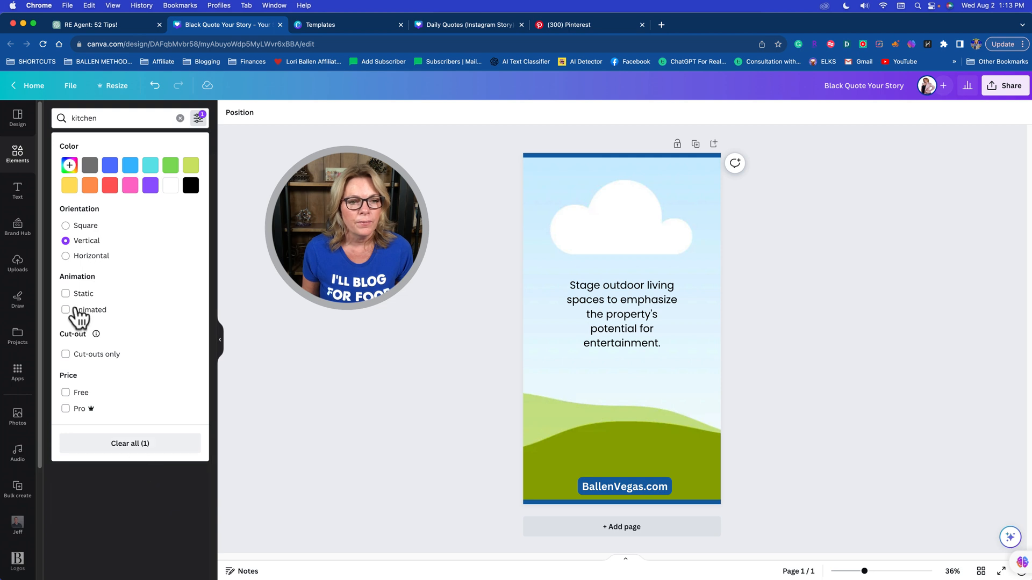
click(84, 298)
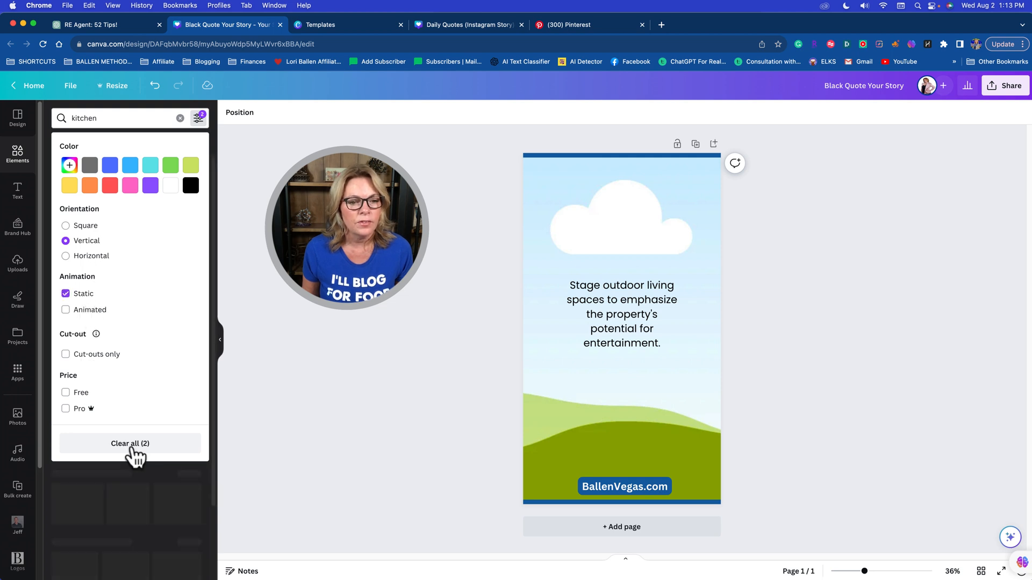
click(291, 390)
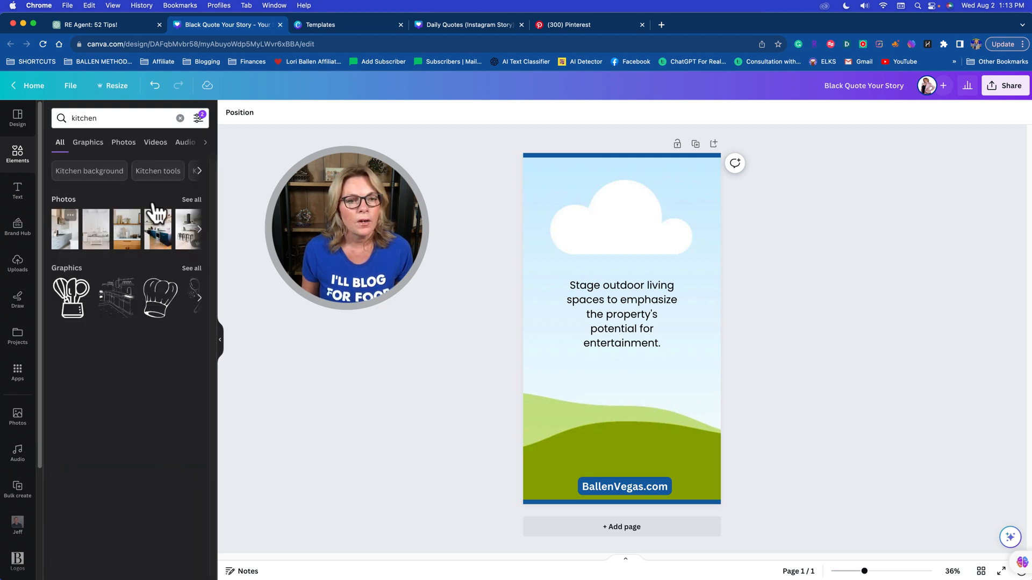
click(194, 200)
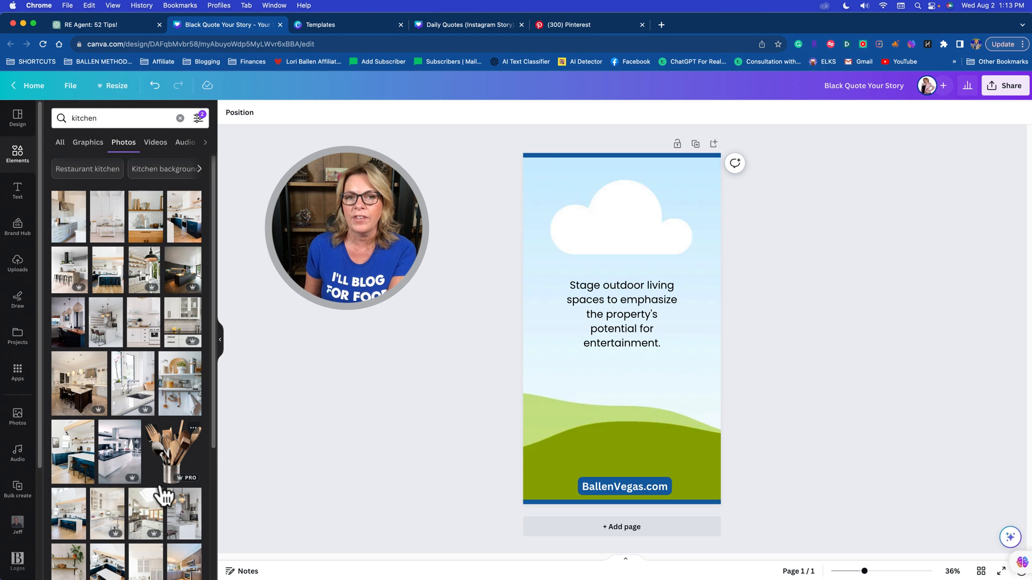
- Add the "Modern Kitchen Design" photo with the dark blue cabinets to the Real Estate Pins folder
scroll(148, 366, down, 5)
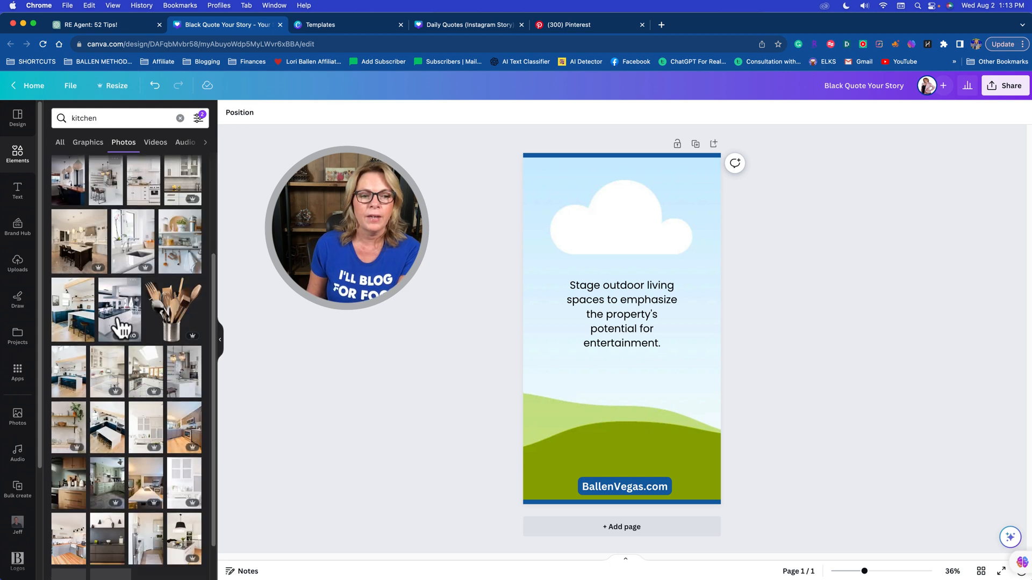
scroll(139, 361, up, 5)
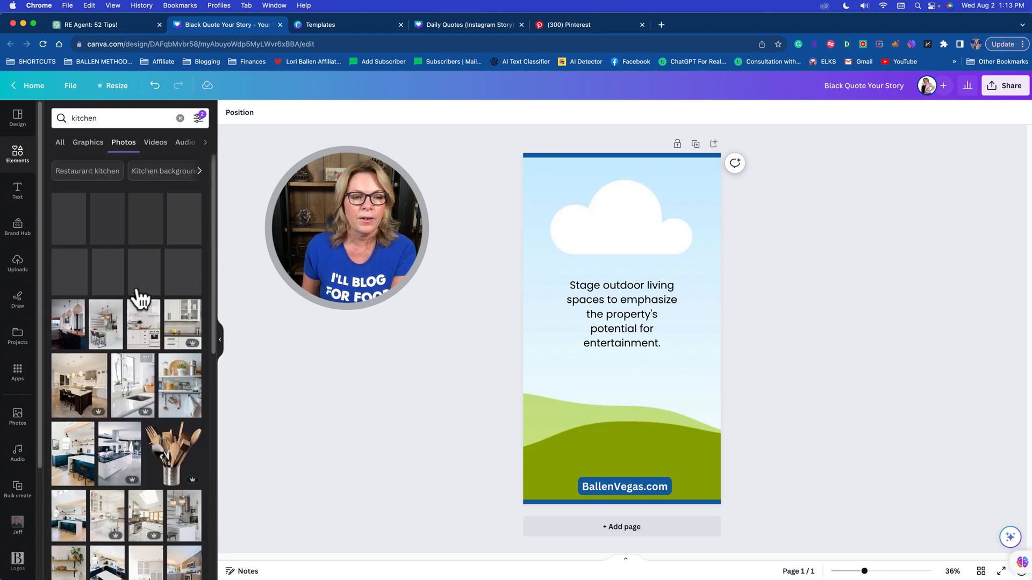
scroll(130, 317, down, 1)
scroll(129, 316, up, 1)
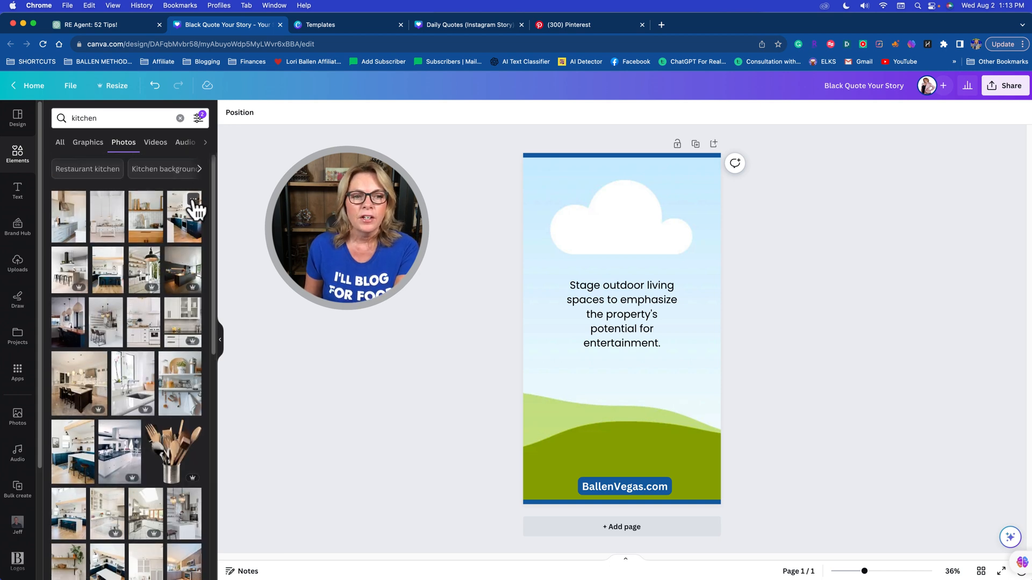
click(193, 199)
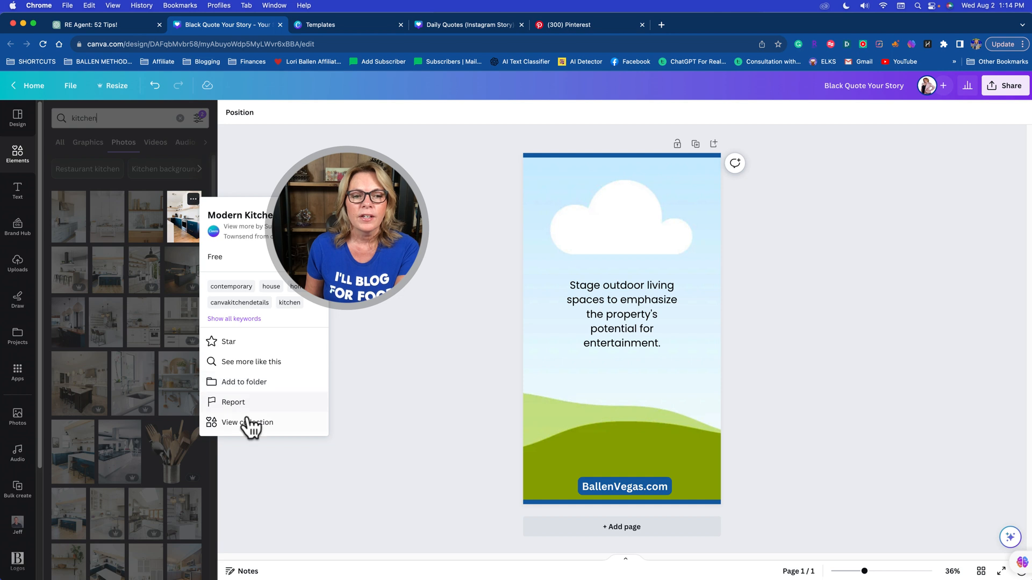
click(249, 384)
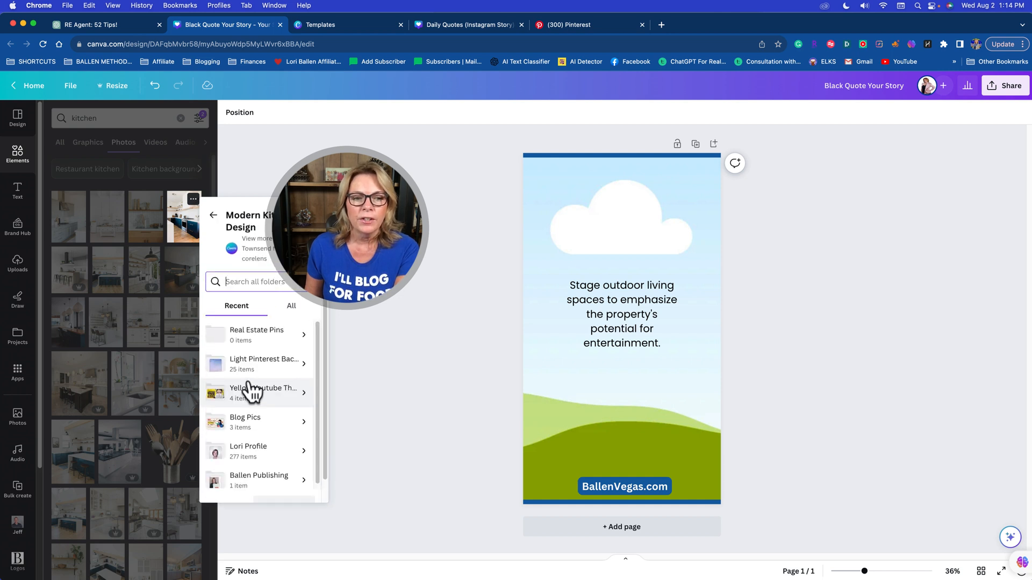
click(258, 344)
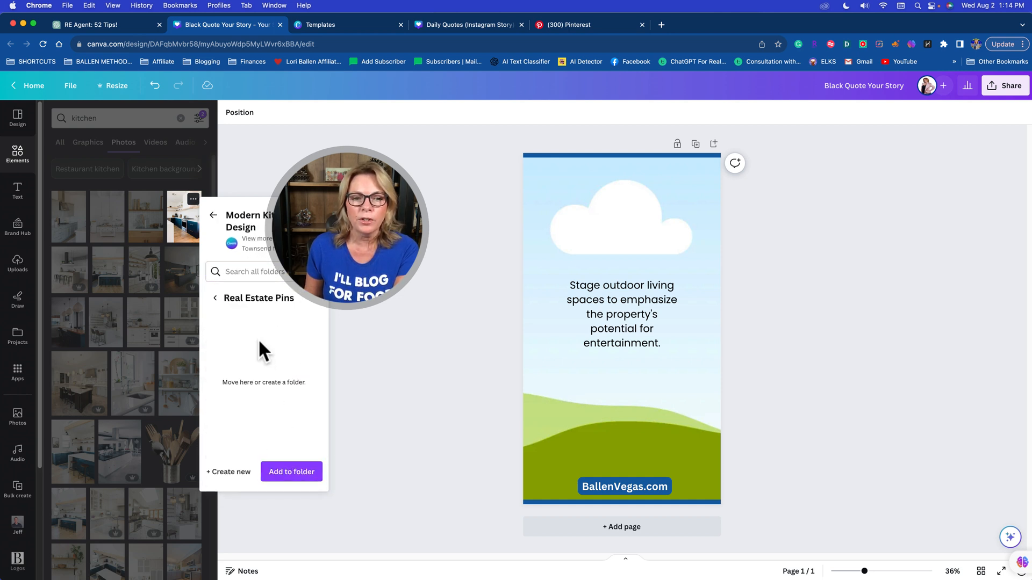
click(292, 472)
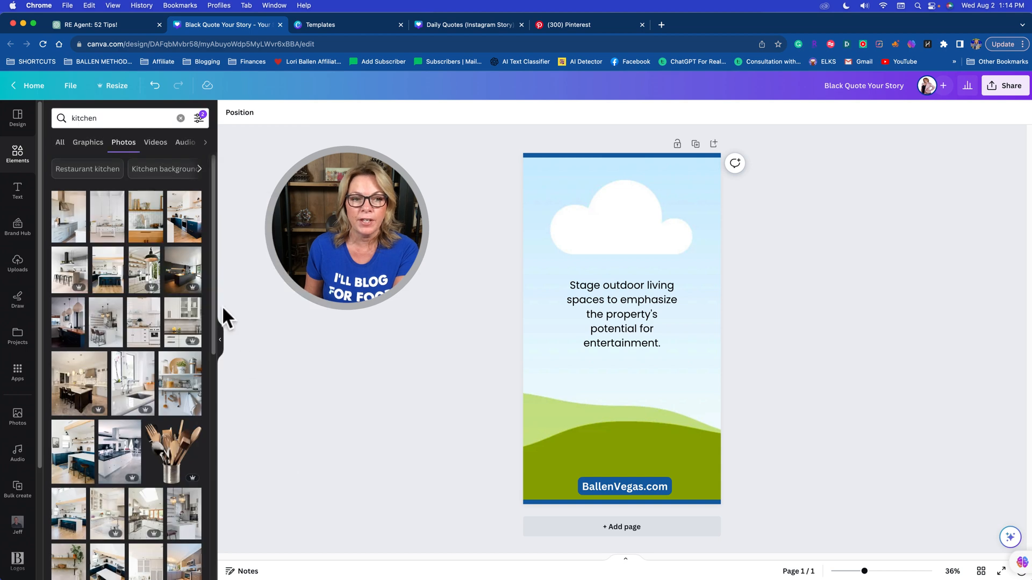
- Add the "Interior, Modern kitchen" photo with black furniture to the Real Estate Pins folder
click(193, 255)
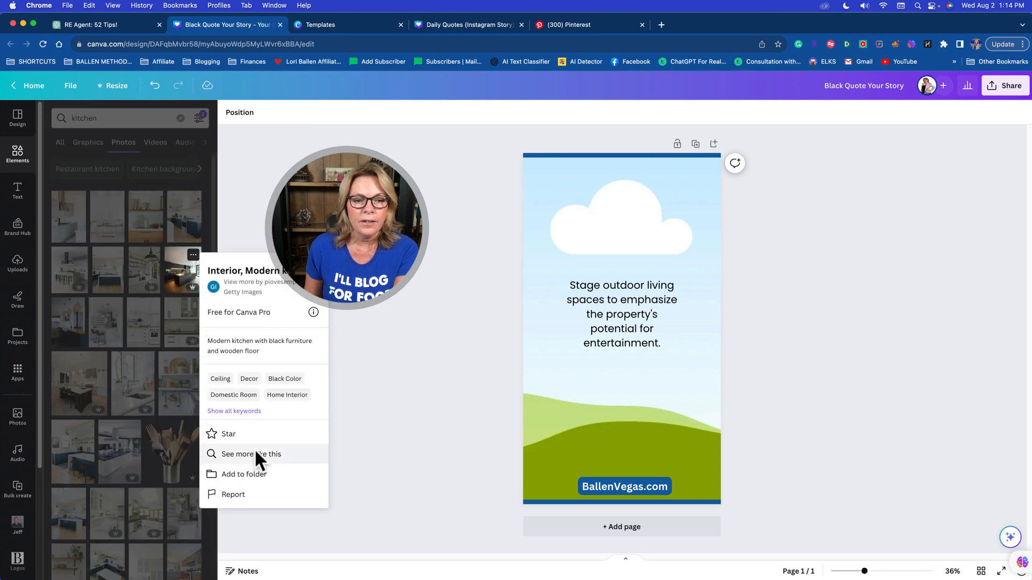
click(258, 476)
click(257, 391)
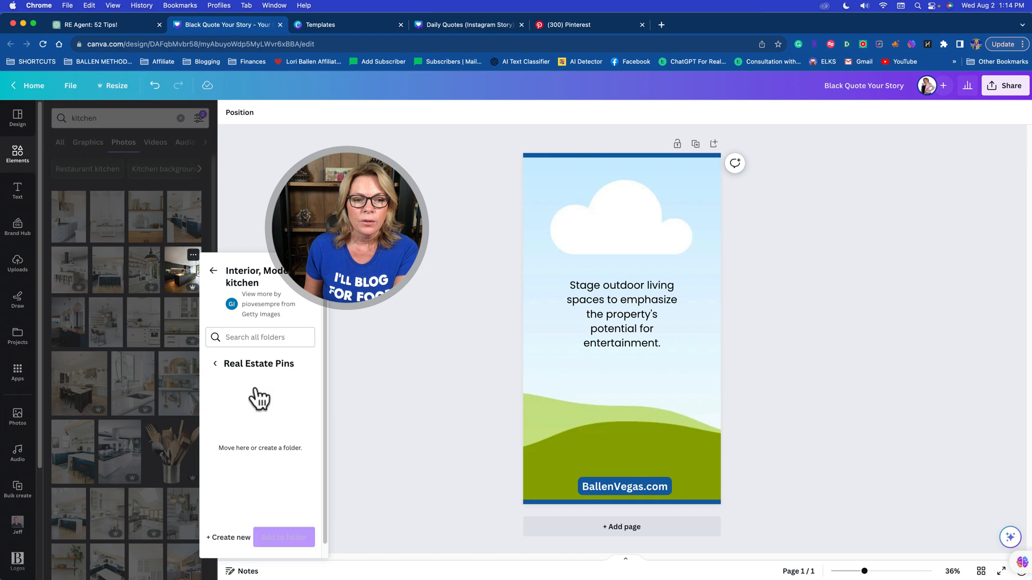
click(299, 528)
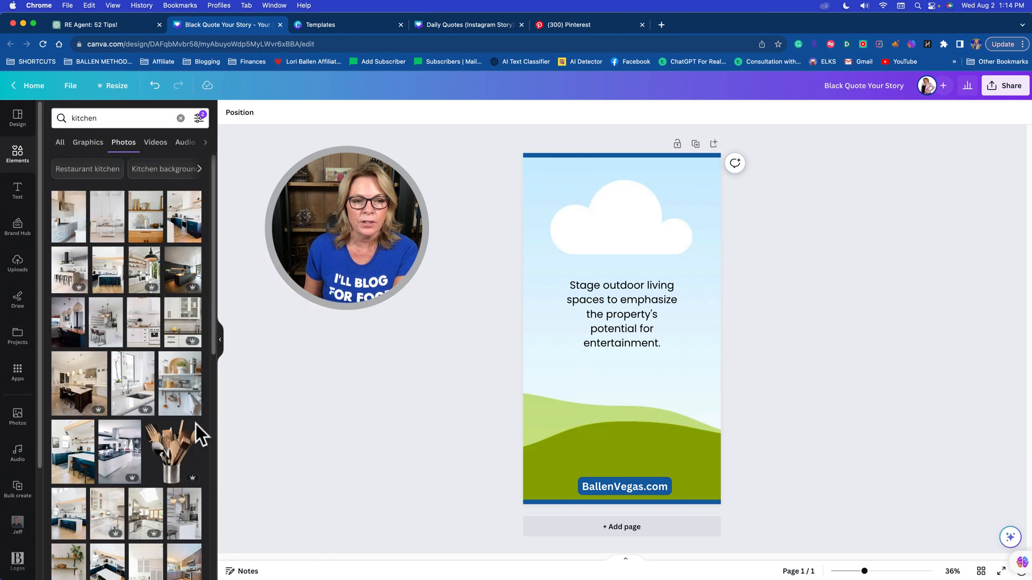
- Save the "Kitchen" photo of a new luxury house interior with a dark island to the Real Estate Pins folder
click(99, 359)
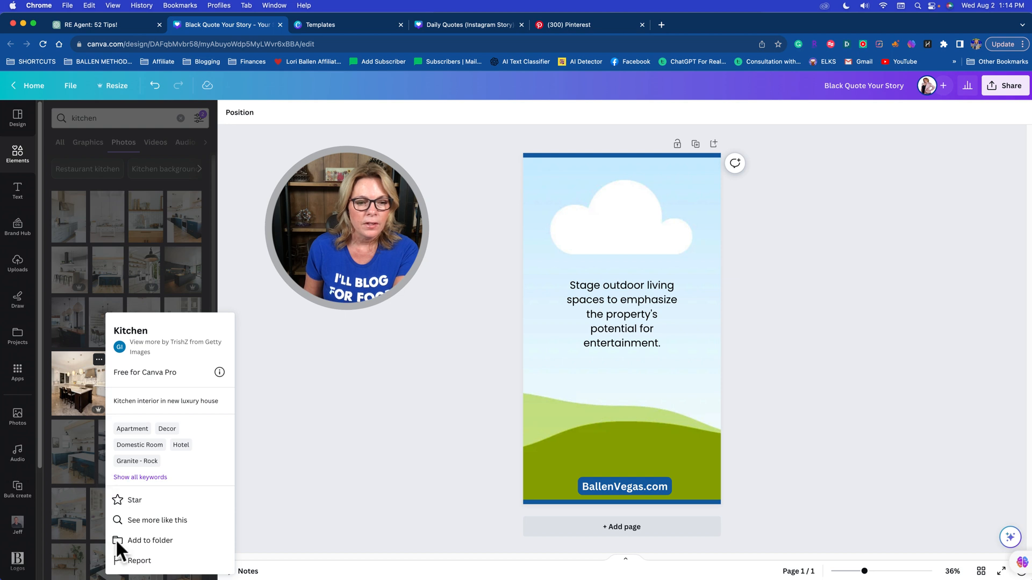
click(146, 543)
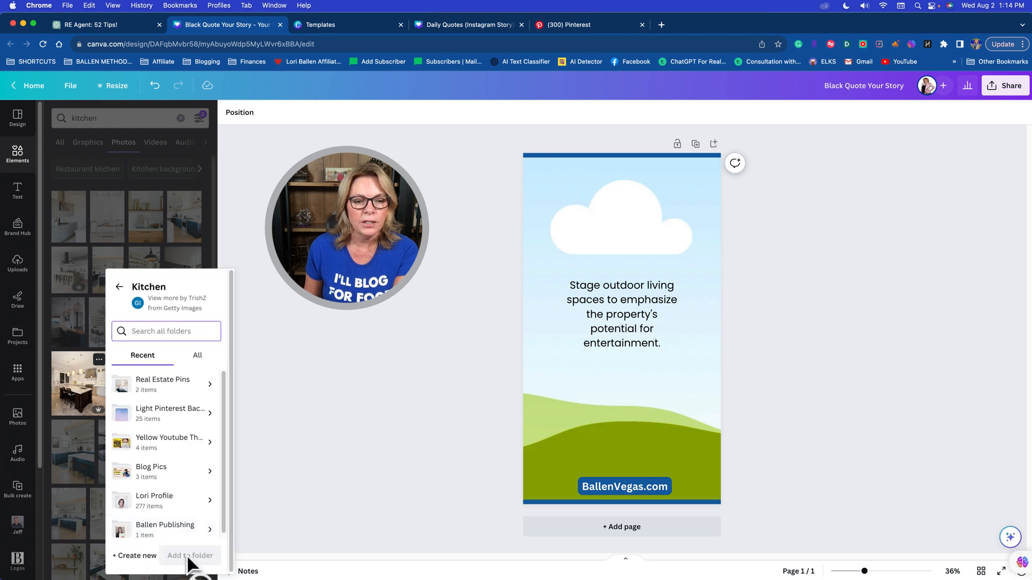
click(160, 385)
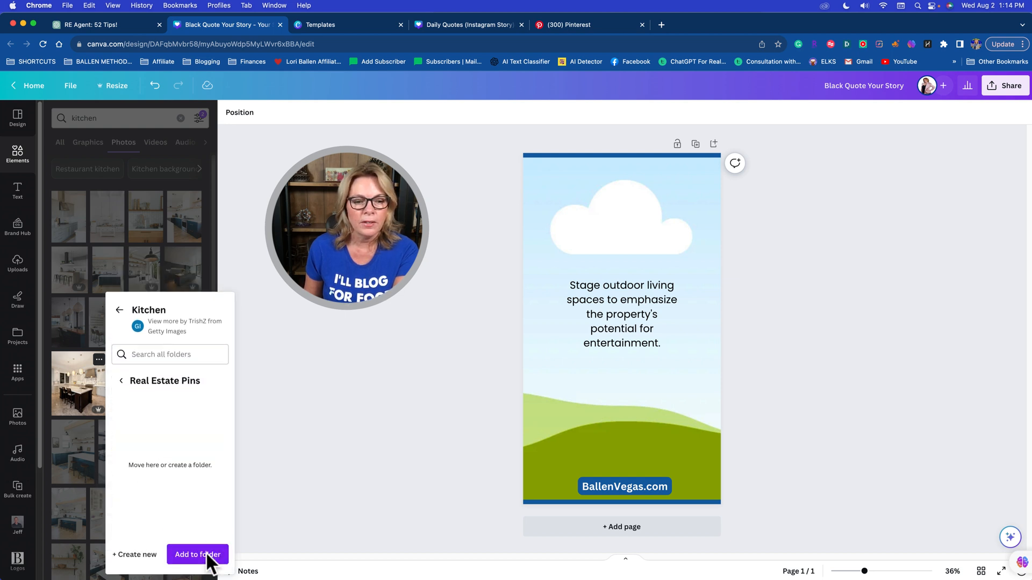
click(94, 378)
- Find the "Kitchen" photo with island sink and stainless refrigerator further down the results and add it to the Real Estate Pins folder
scroll(94, 378, down, 6)
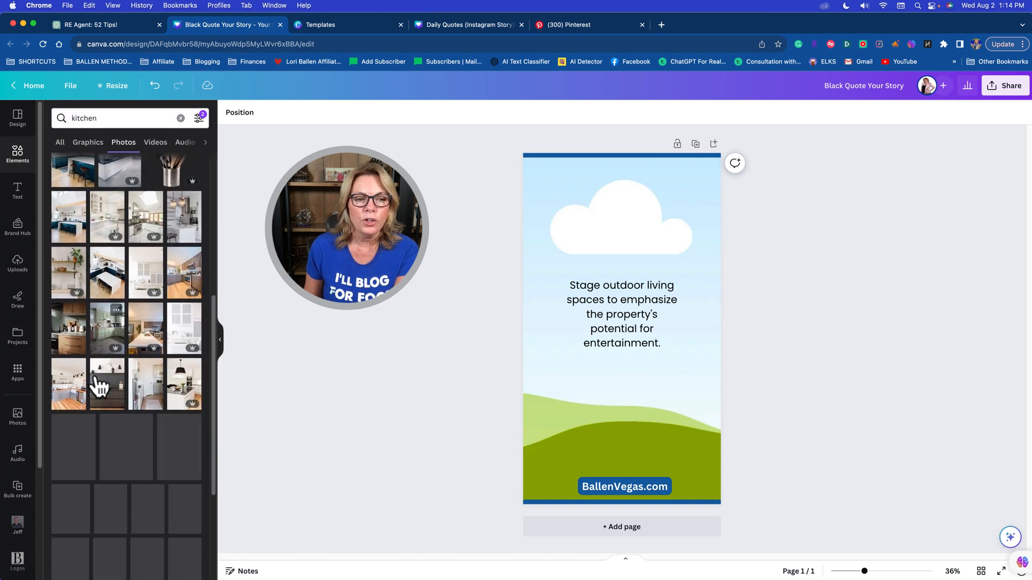
scroll(97, 376, down, 3)
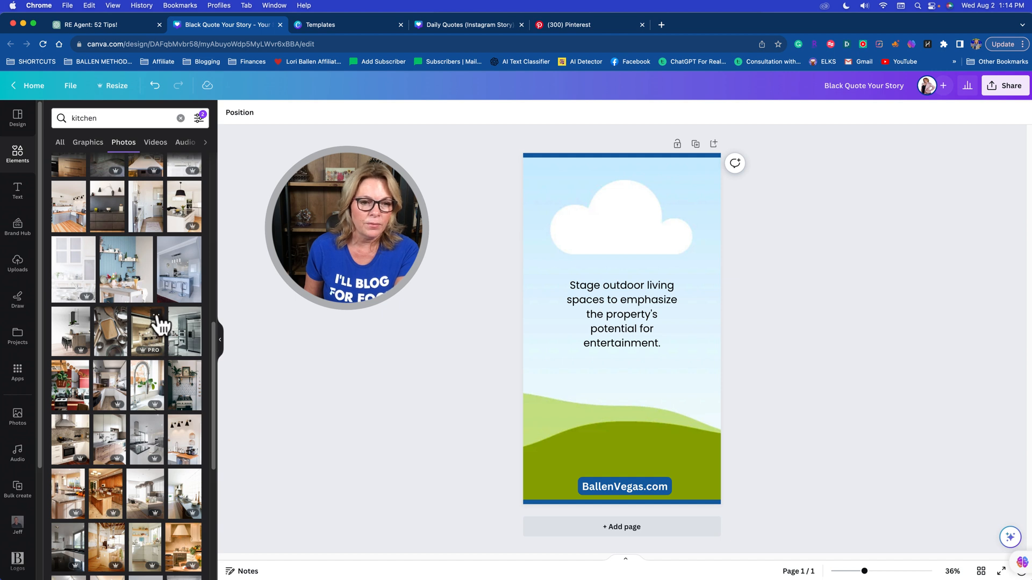
click(155, 315)
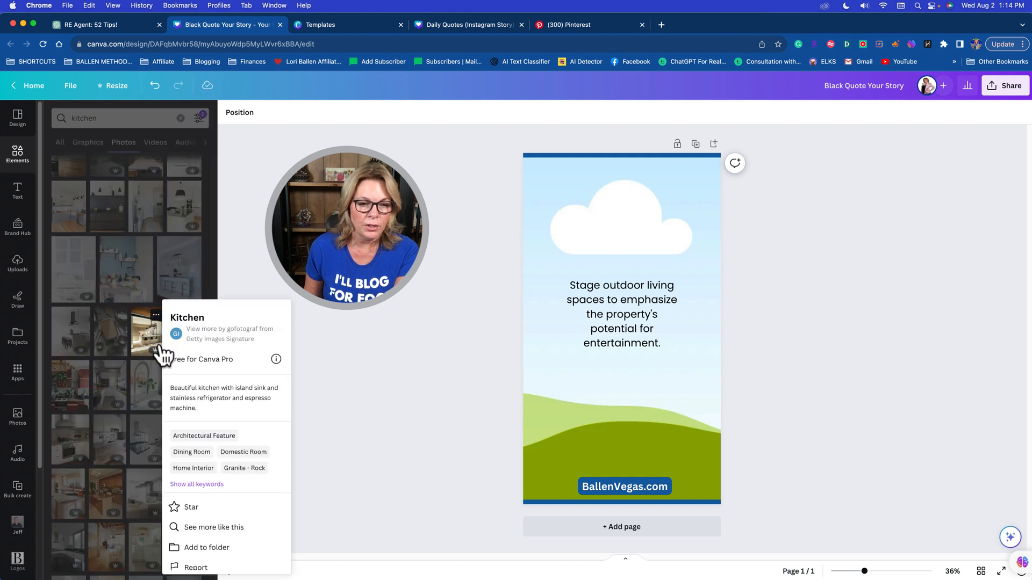
click(207, 541)
click(212, 392)
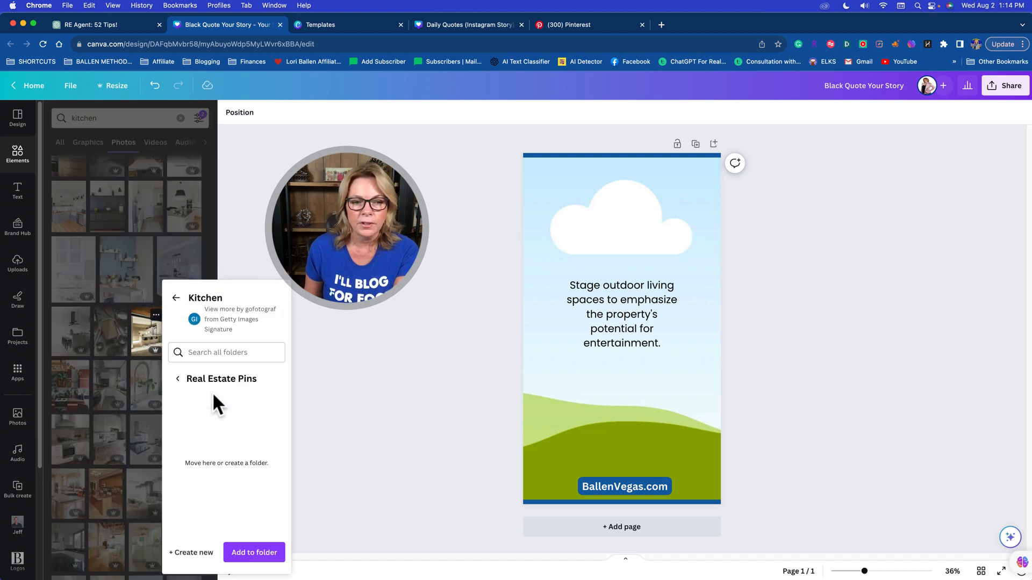
click(271, 564)
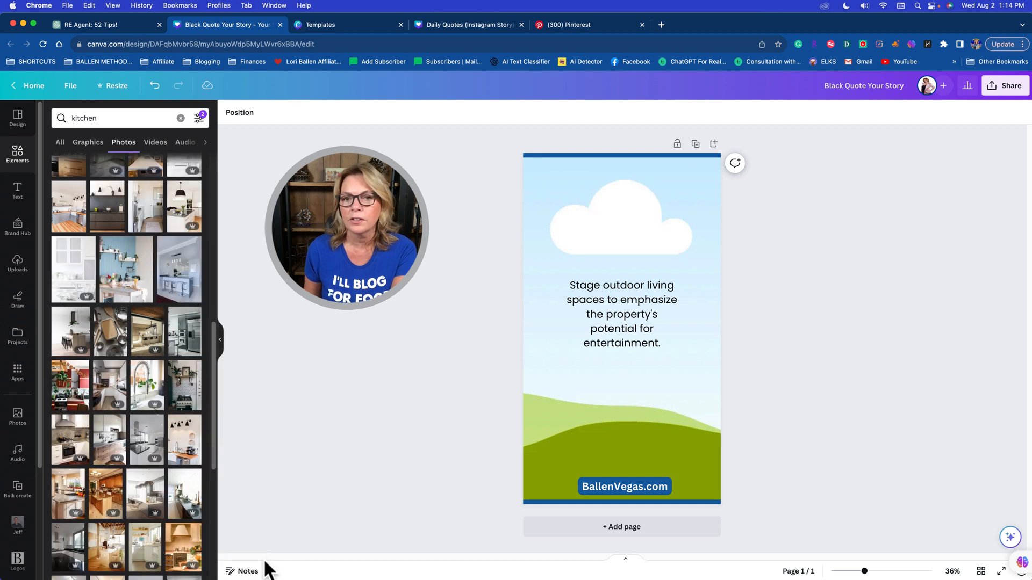
- Add the "Interior of kitchen with decorations" photo to the Real Estate Pins folder
scroll(202, 359, down, 2)
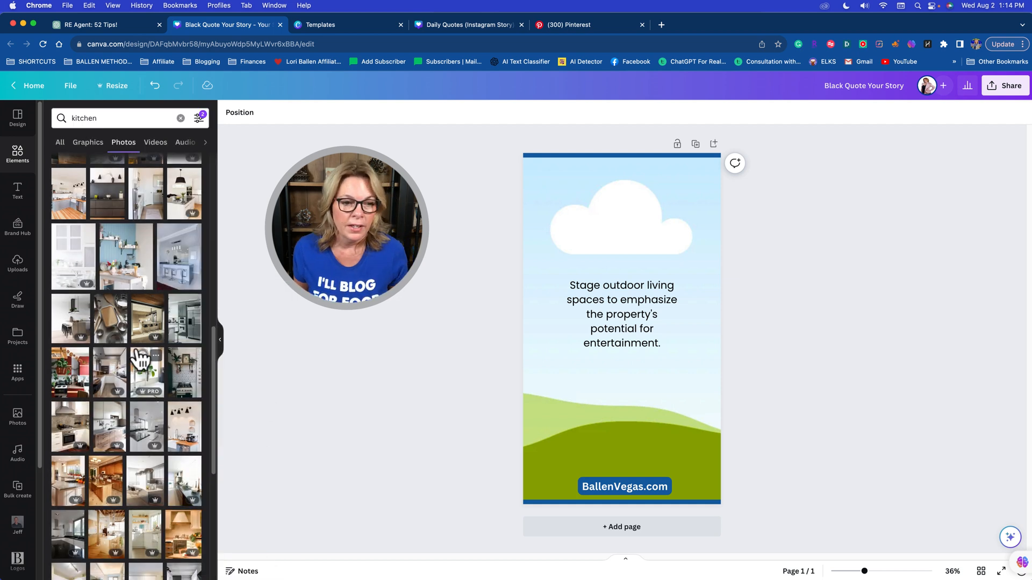
scroll(138, 362, down, 3)
click(81, 302)
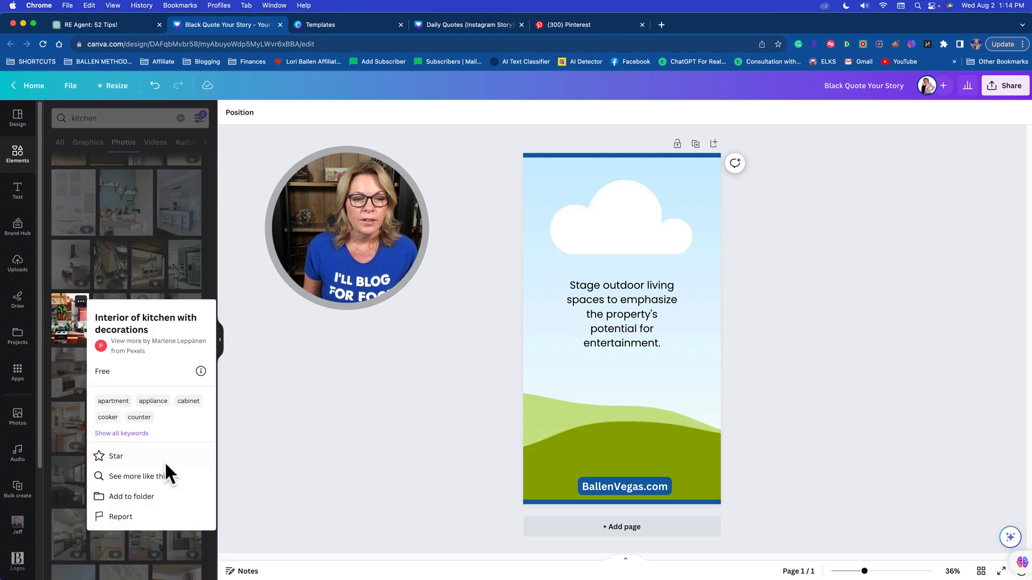
click(159, 496)
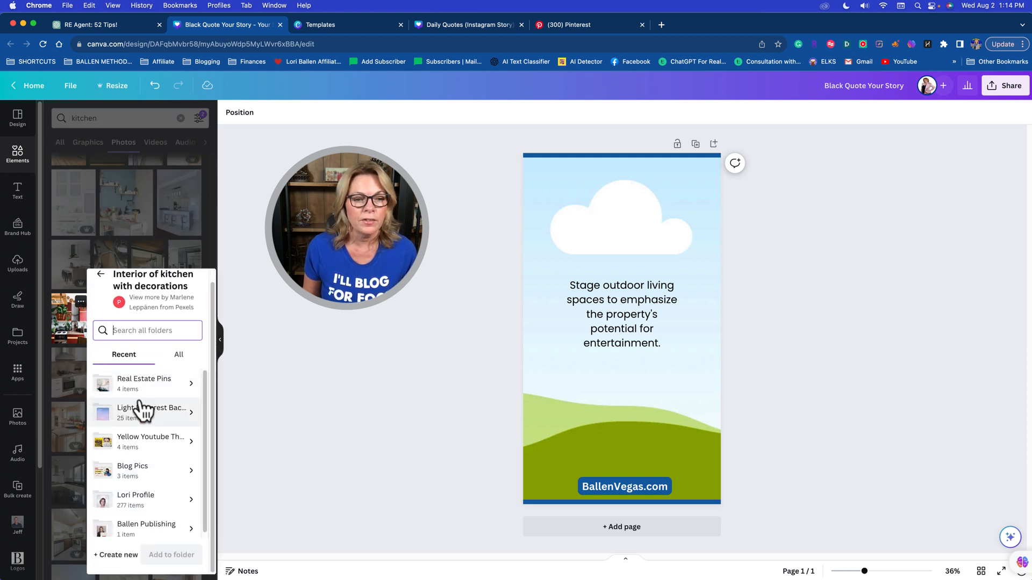
click(142, 395)
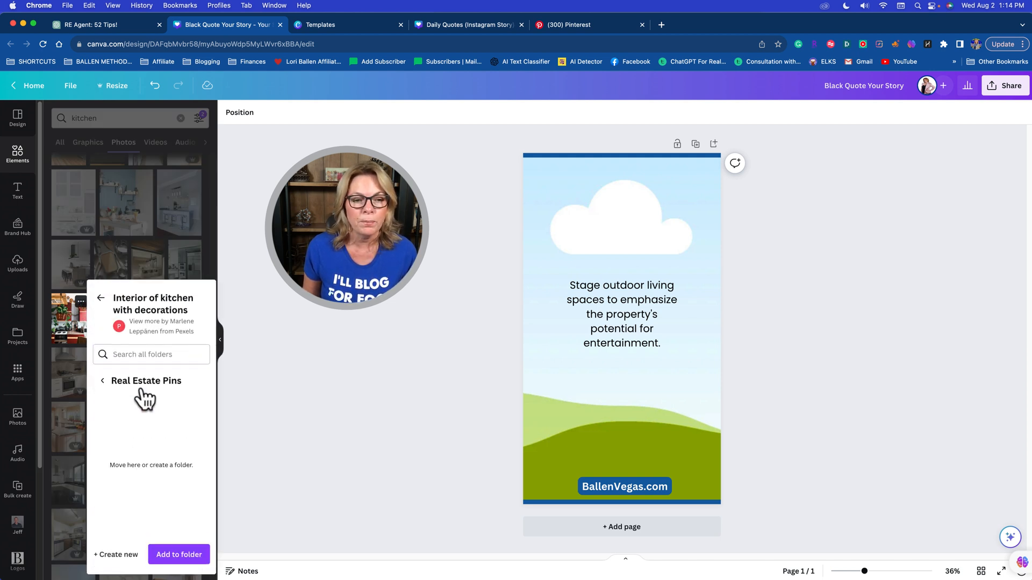
click(185, 559)
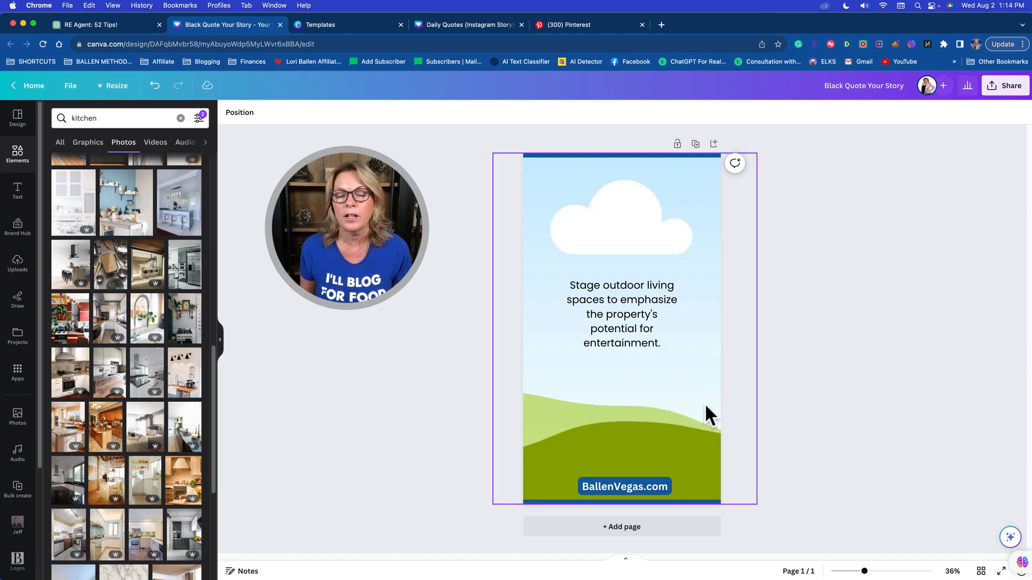
- Select the outdoor living tip text on the page and nudge it slightly to the right over the frame
click(613, 322)
click(795, 306)
drag(631, 325, 634, 327)
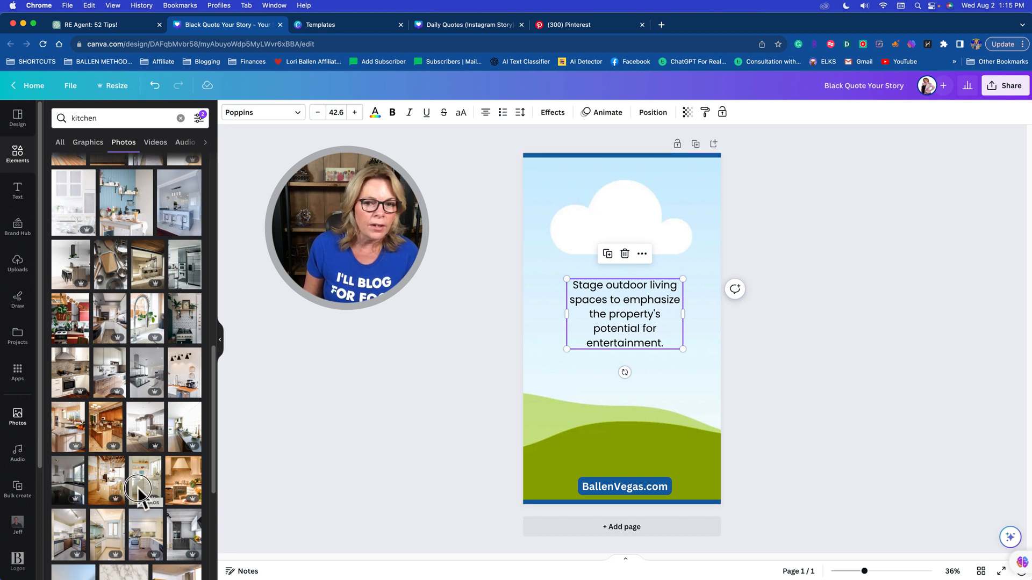
- Apply the Background effect to the outdoor living tip text with roundness 32 and spread 100
double_click(650, 315)
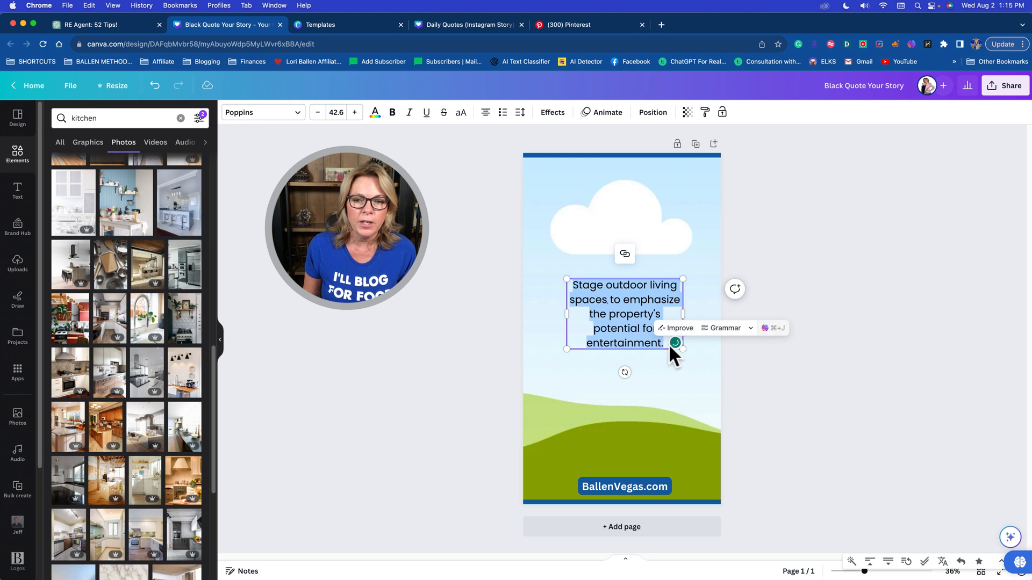
click(554, 120)
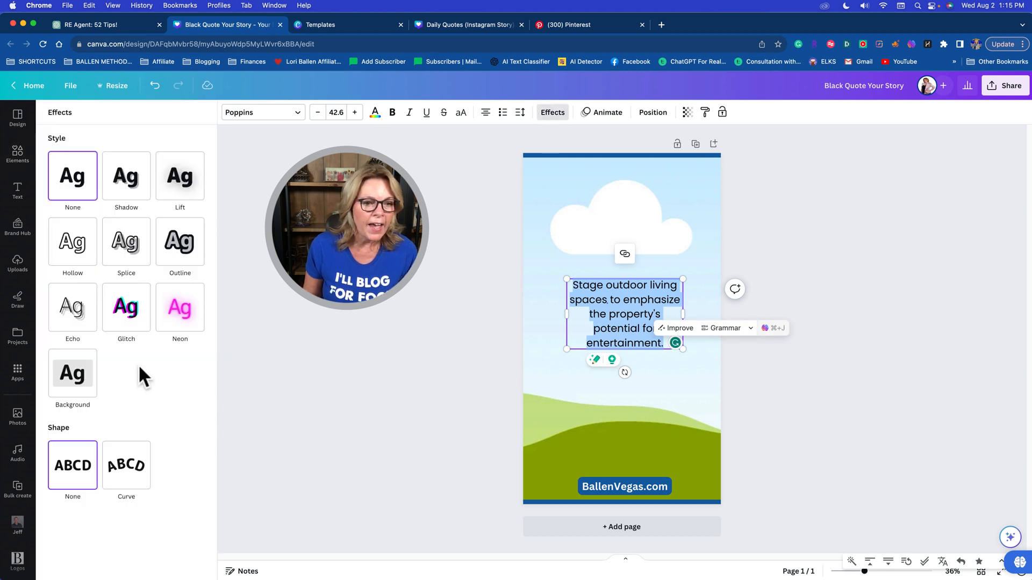
click(80, 377)
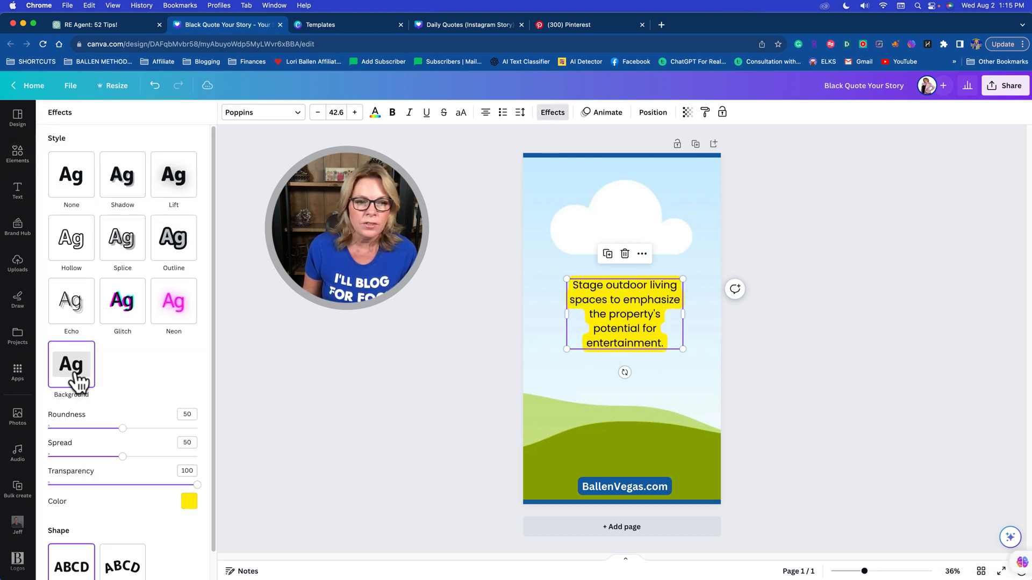
scroll(103, 414, down, 1)
click(123, 398)
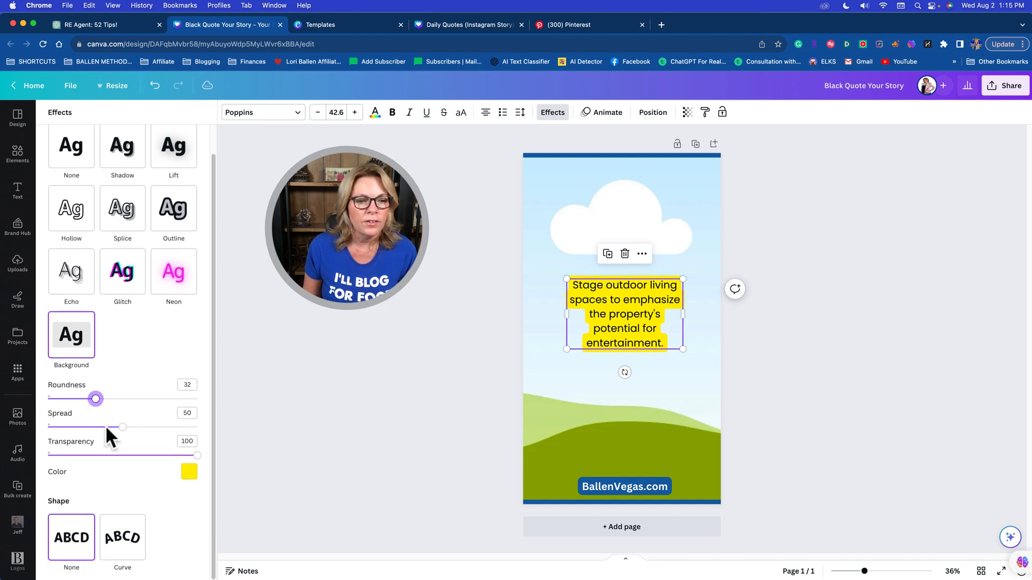
drag(156, 427, 232, 433)
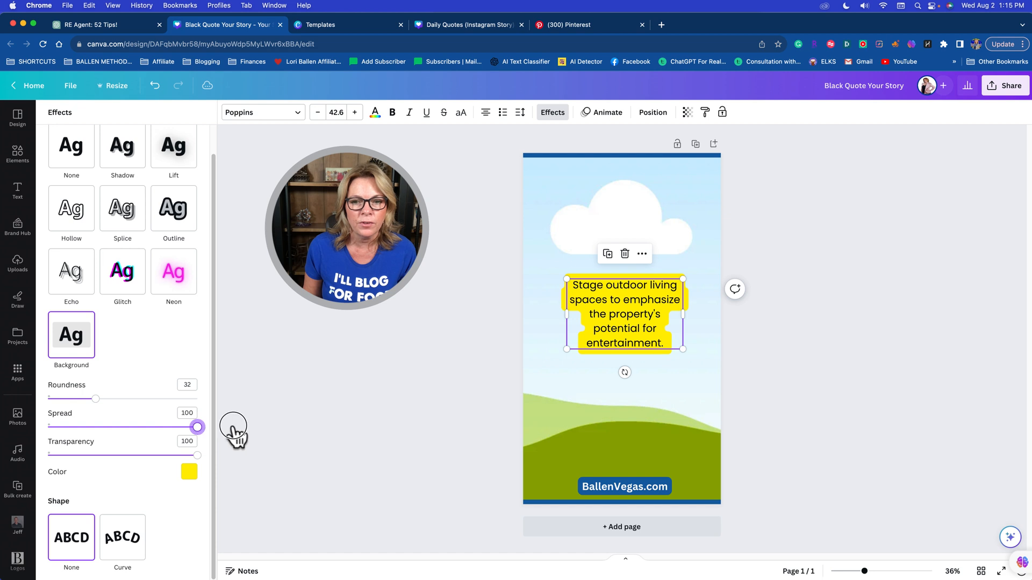
- Set the tip text's background effect color to white after trying black
click(188, 472)
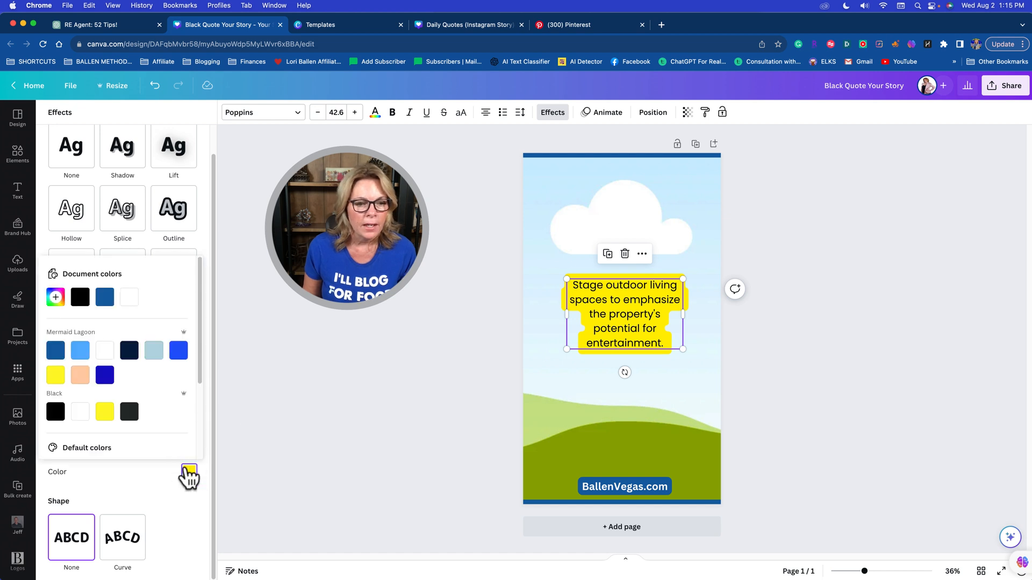
click(80, 413)
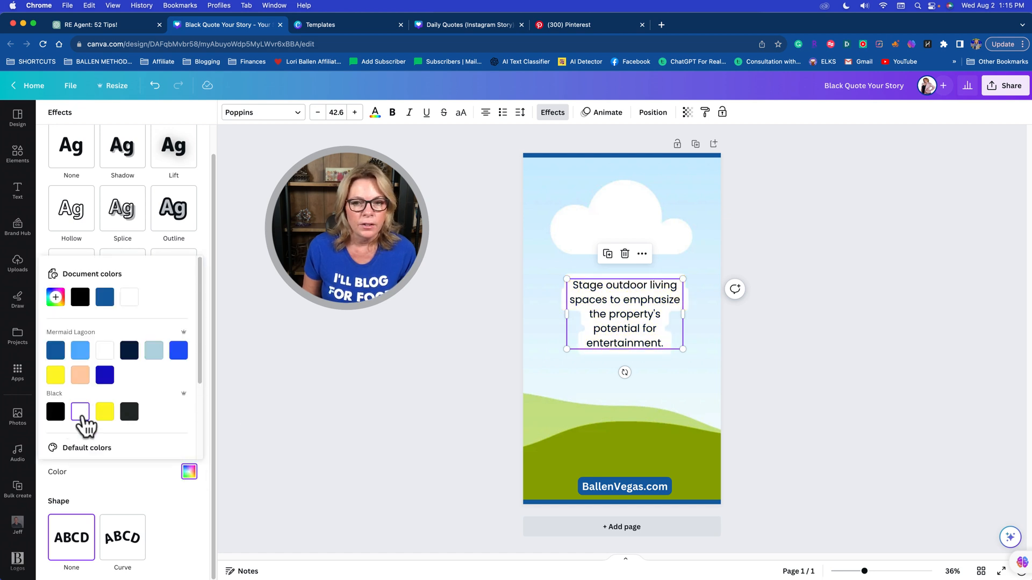
click(55, 413)
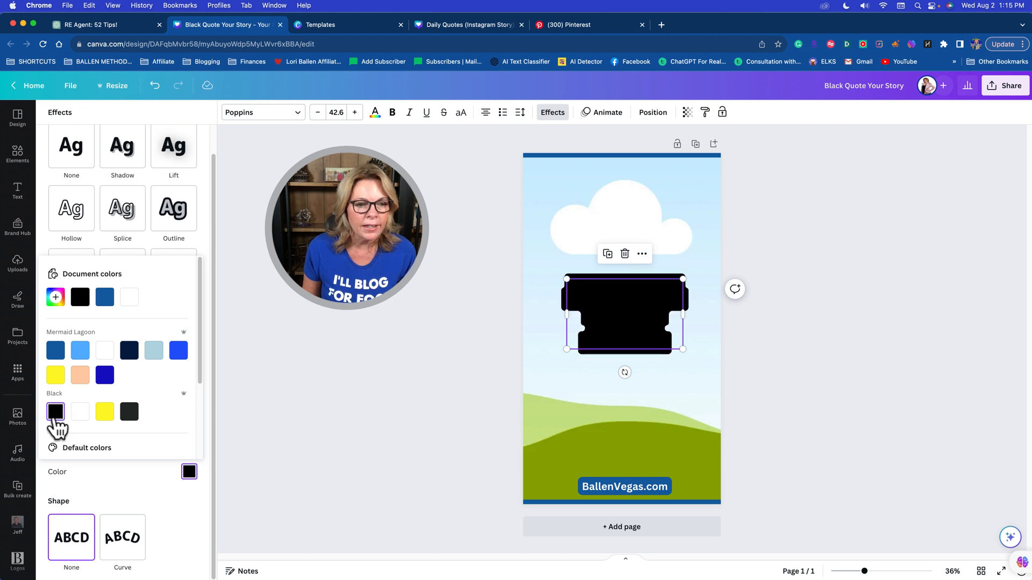
click(80, 412)
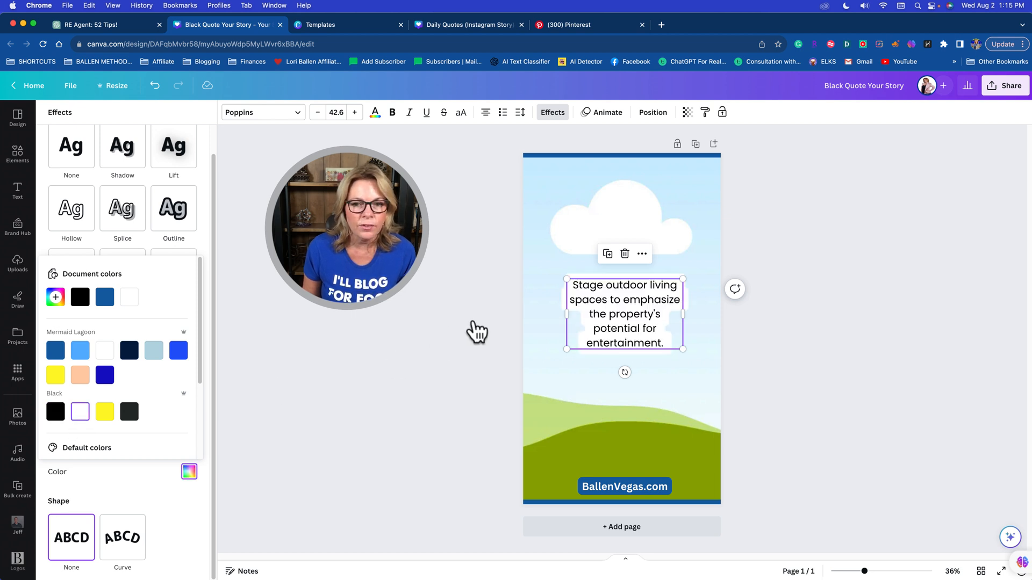
click(916, 353)
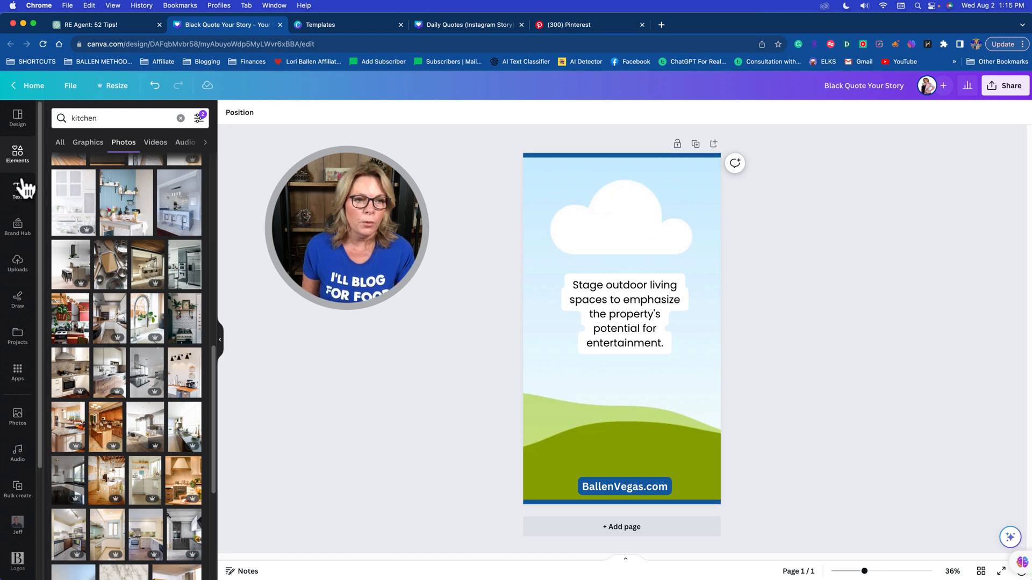
- Search the photo elements for "square" and browse the results for a shape to put behind the text
click(95, 118)
double_click(95, 119)
text(square)
click(115, 208)
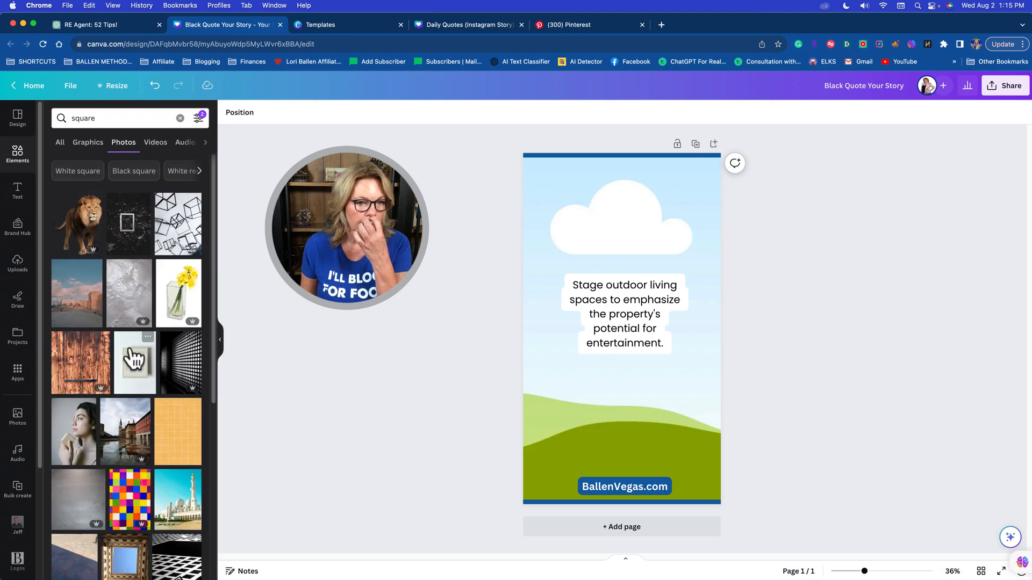
scroll(142, 374, down, 10)
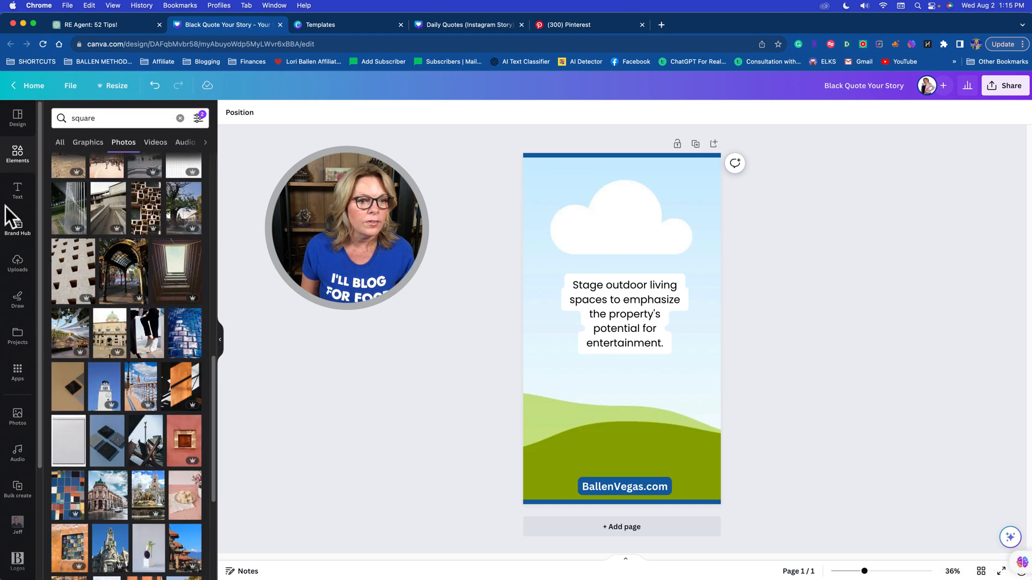
- Add a rounded square shape behind the tip text and stretch it to about 804 by 535
click(15, 161)
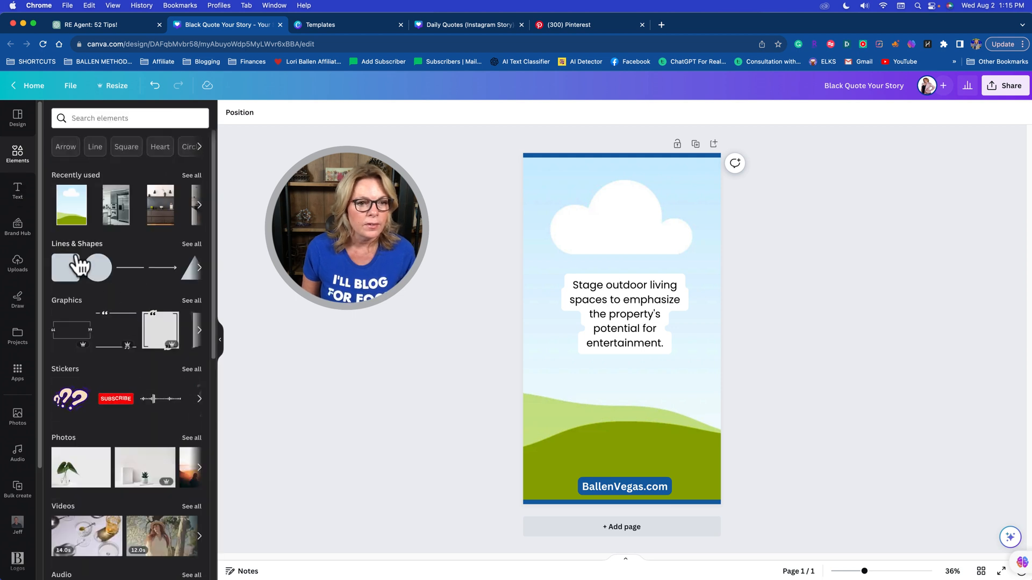
drag(93, 269, 572, 280)
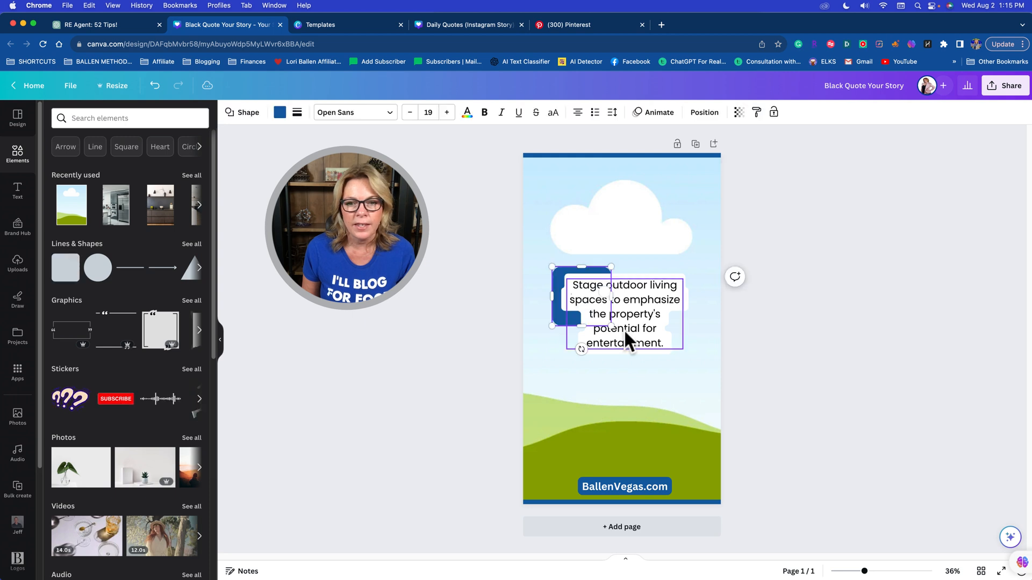
drag(613, 327, 697, 364)
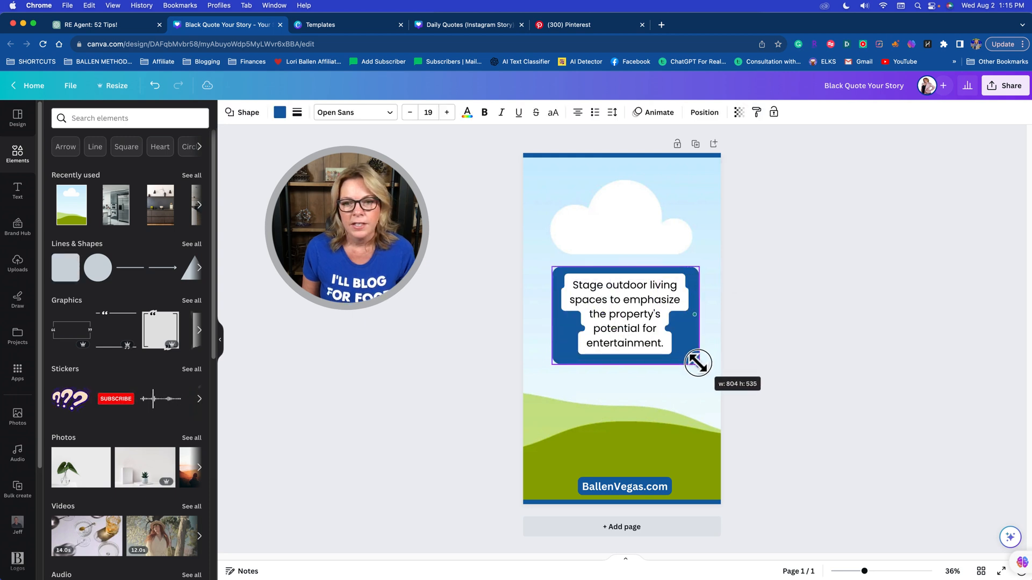
- Remove the Background effect from the outdoor living tip text
click(636, 306)
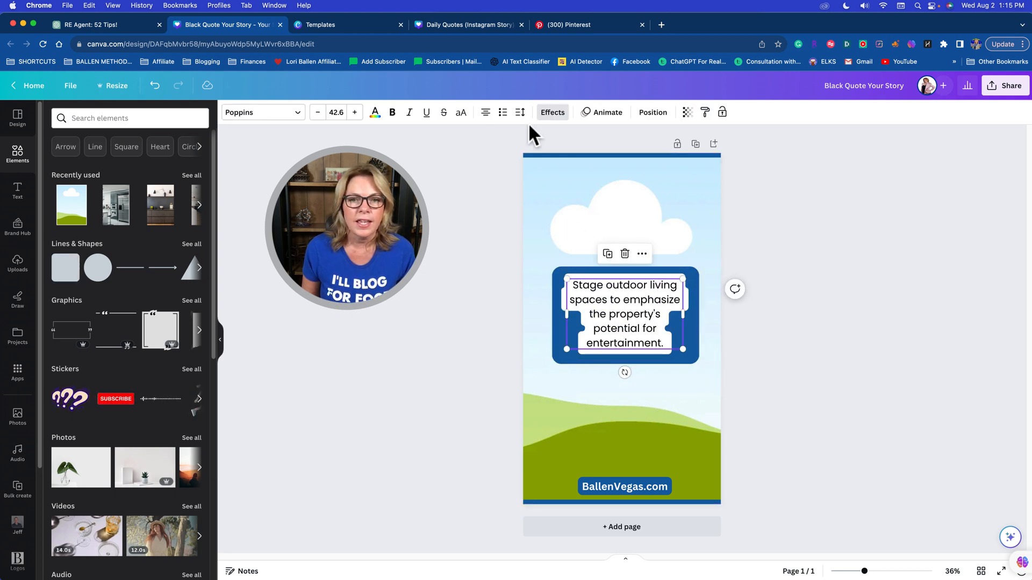
click(544, 115)
scroll(156, 401, down, 1)
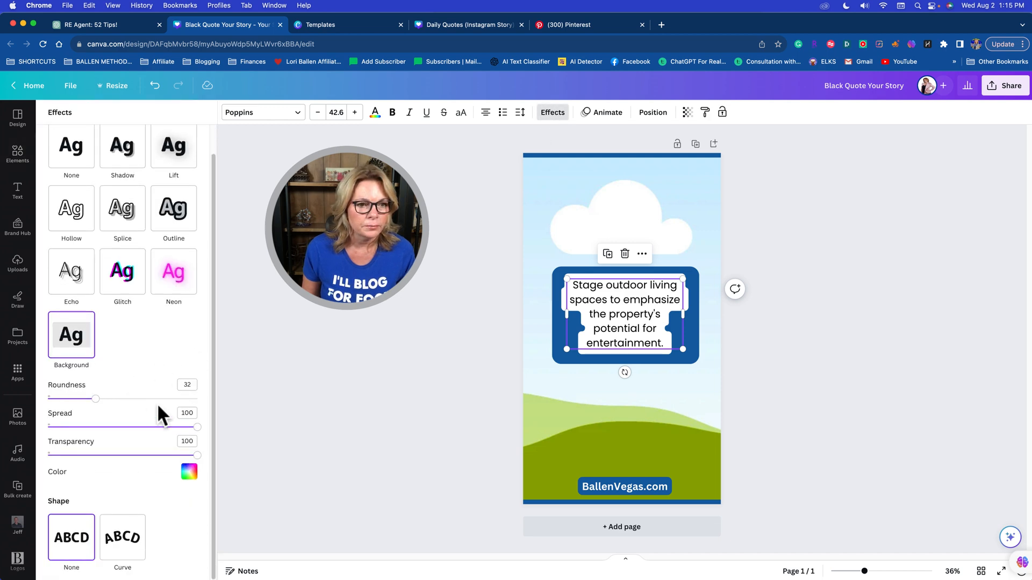
click(66, 172)
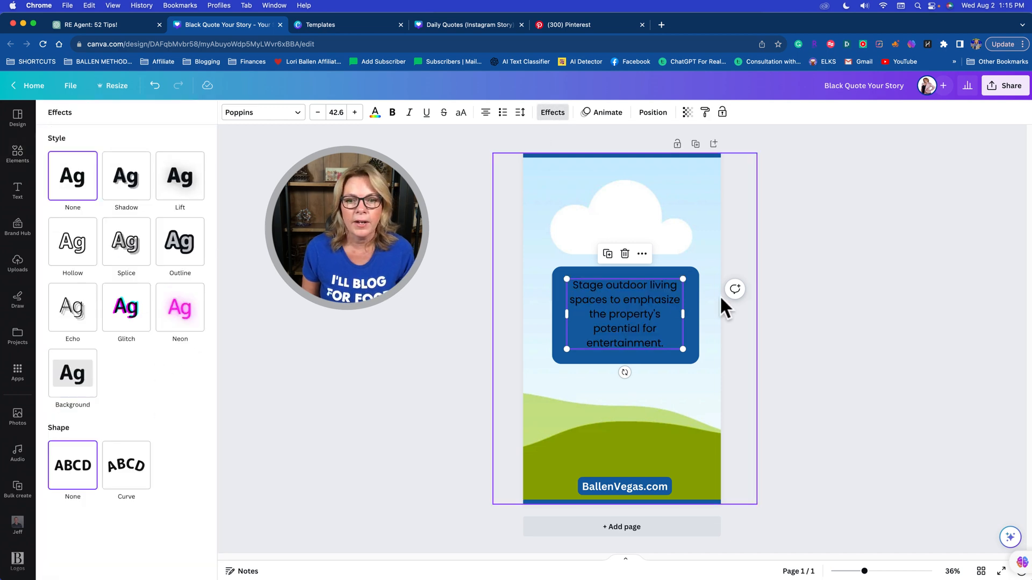
- Change the font color of the whole outdoor living tip to white
click(616, 320)
click(617, 320)
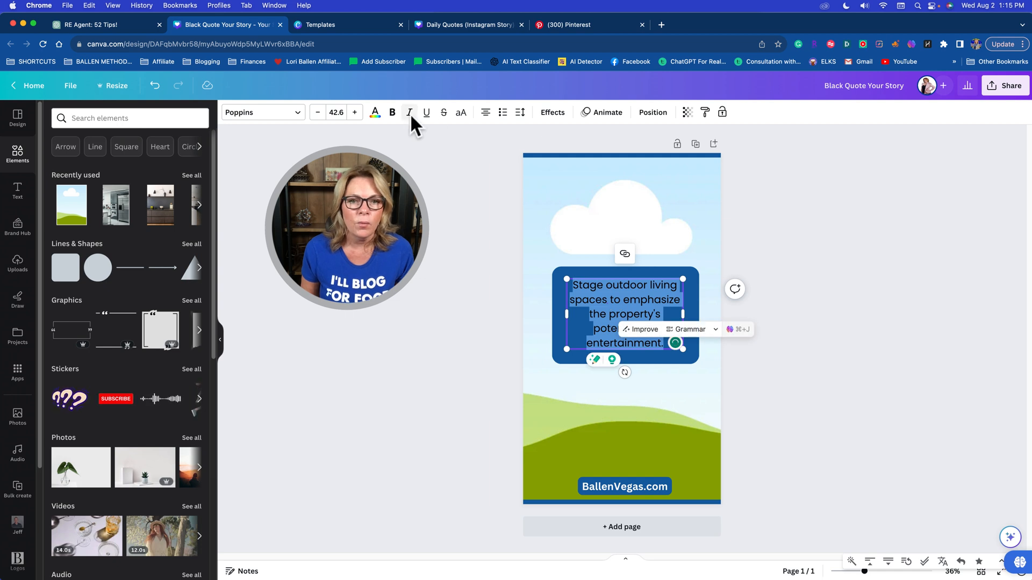
click(375, 114)
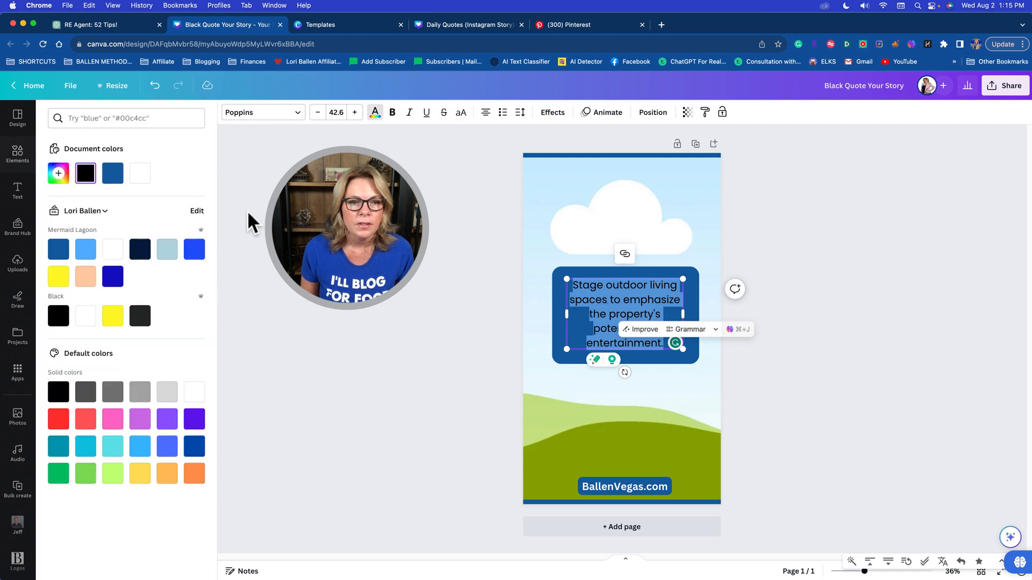
click(113, 248)
click(780, 307)
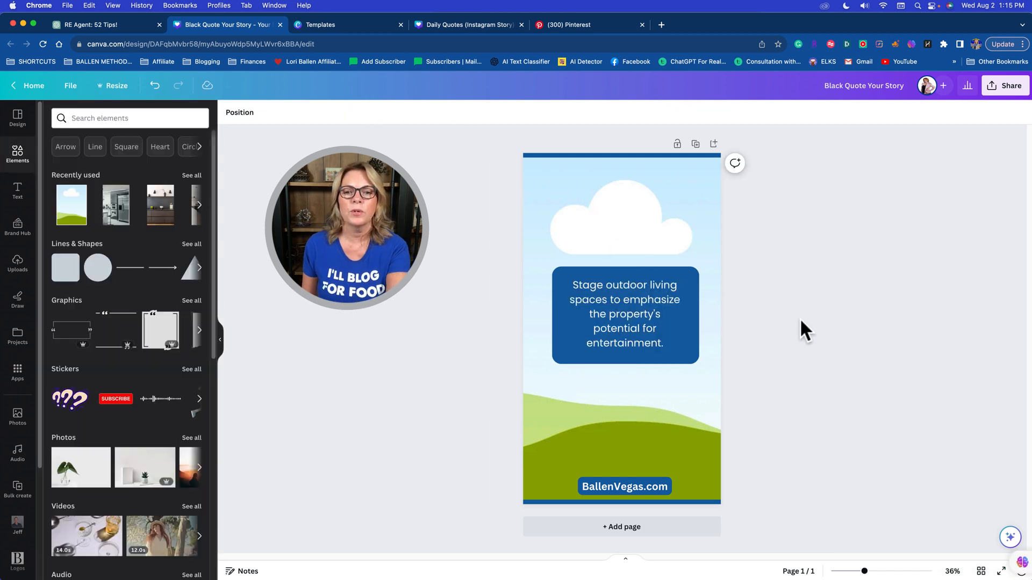
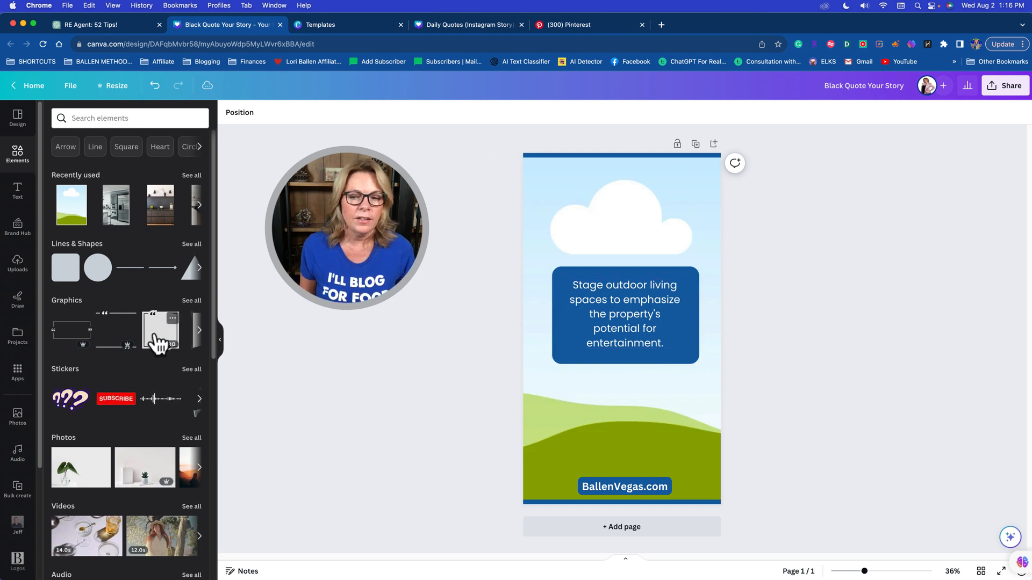
- Place the gray quotation-mark frame graphic on the page and delete the blue rounded rectangle behind the tip text
drag(150, 338, 262, 314)
drag(481, 266, 547, 252)
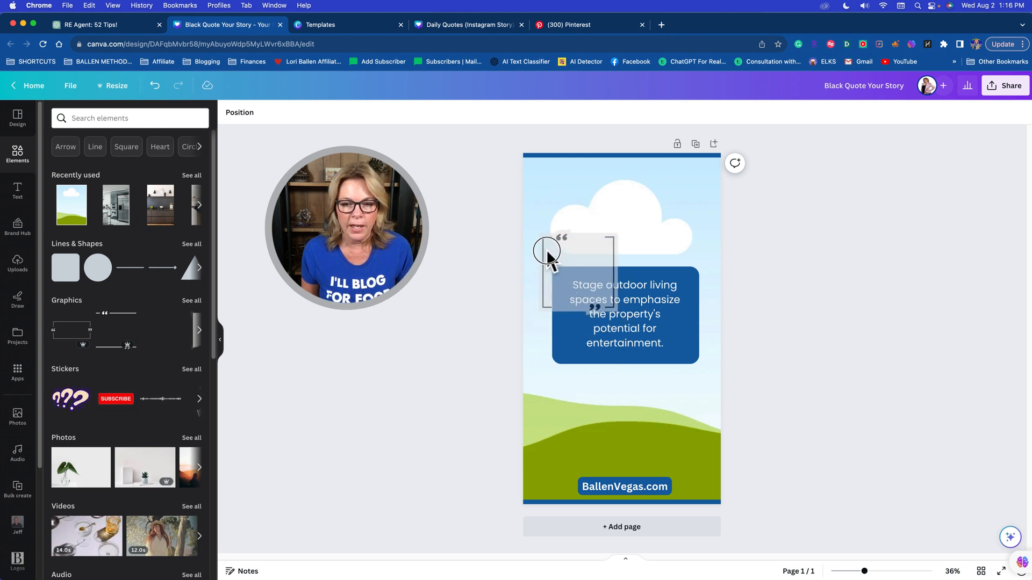
click(565, 352)
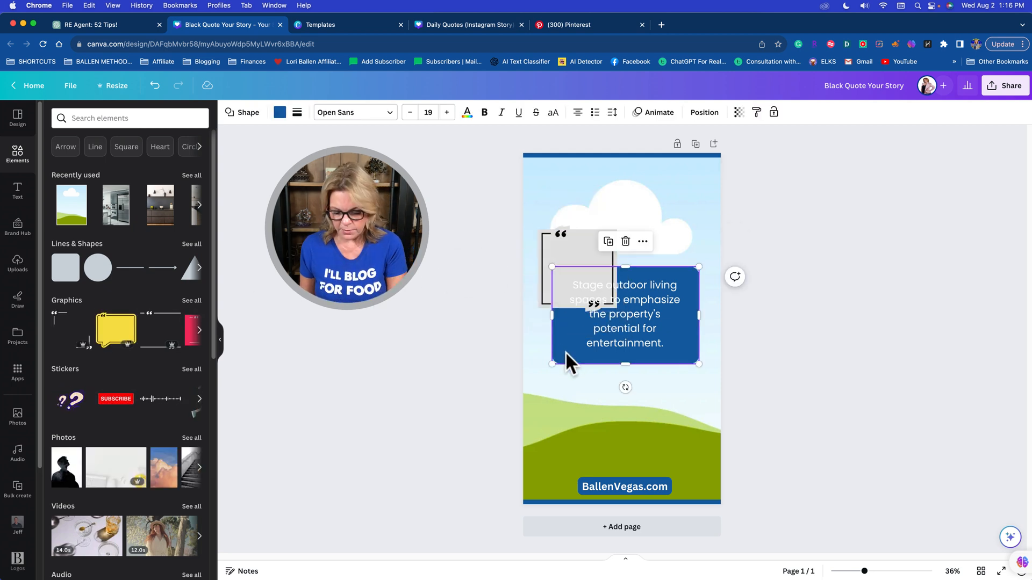
key(Delete)
- Enlarge the quotation-mark frame and position it so it surrounds the outdoor living tip text
drag(585, 252, 685, 207)
drag(679, 260, 673, 301)
drag(691, 391, 645, 379)
click(781, 367)
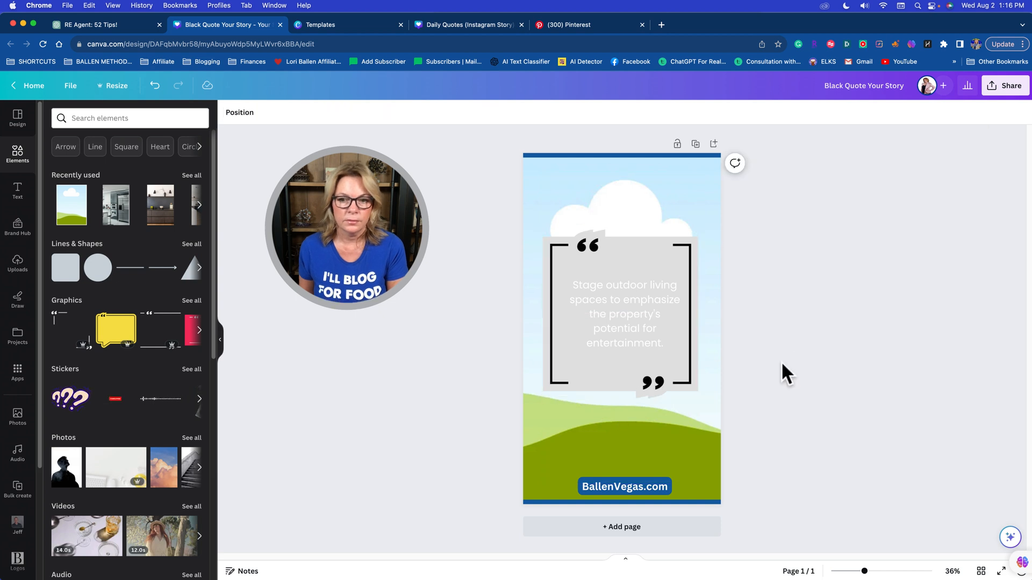
- Recolor the quotation-mark frame with a charcoal background, after trying white, and make its brackets and quotation marks white
click(622, 339)
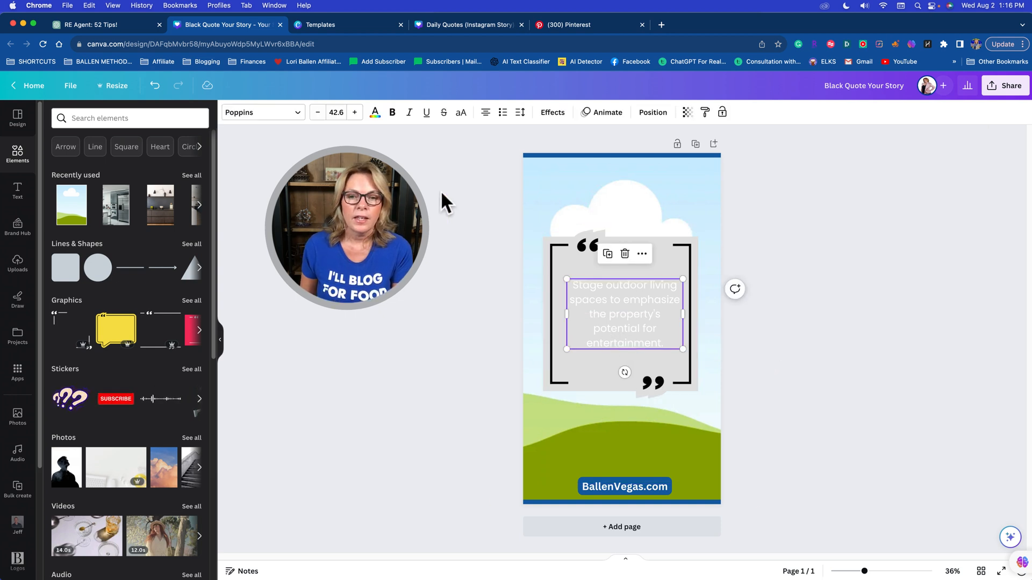
click(586, 268)
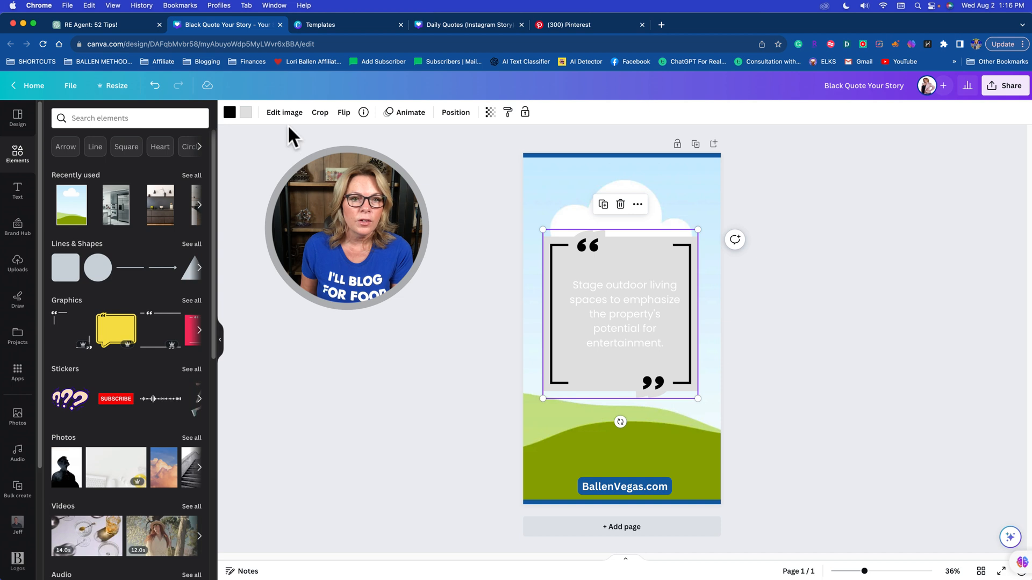
click(246, 113)
click(85, 317)
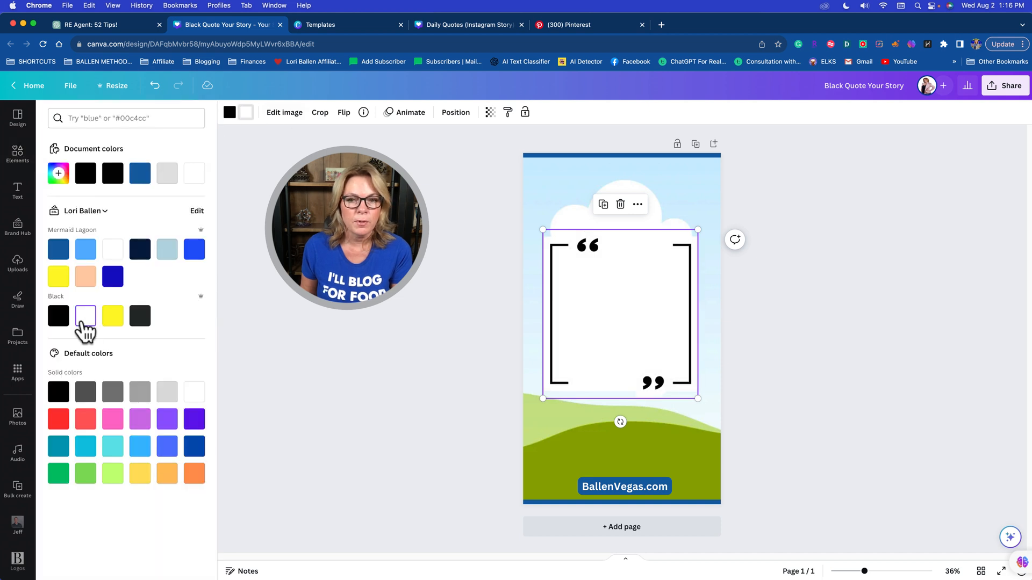
click(140, 317)
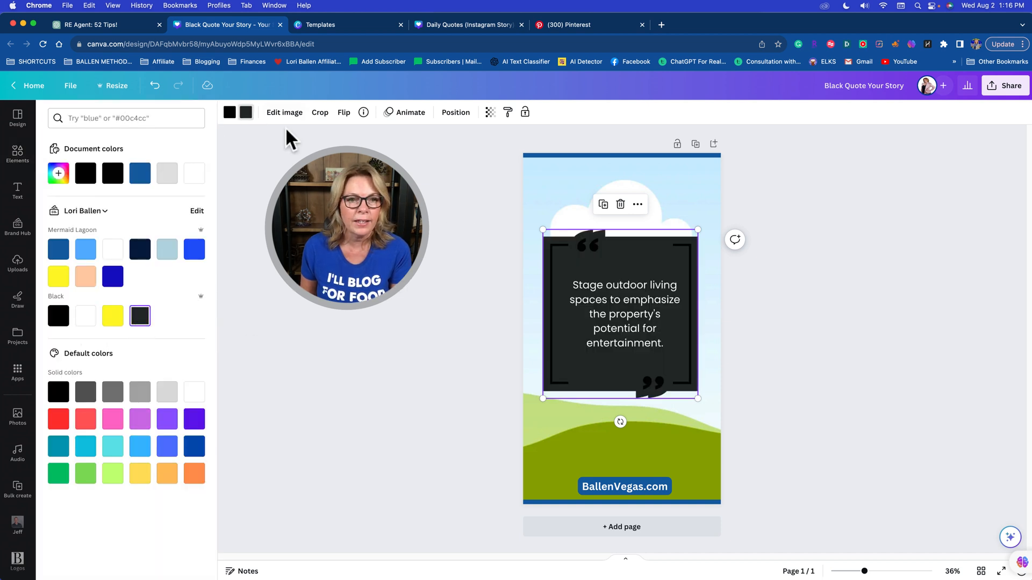
click(86, 317)
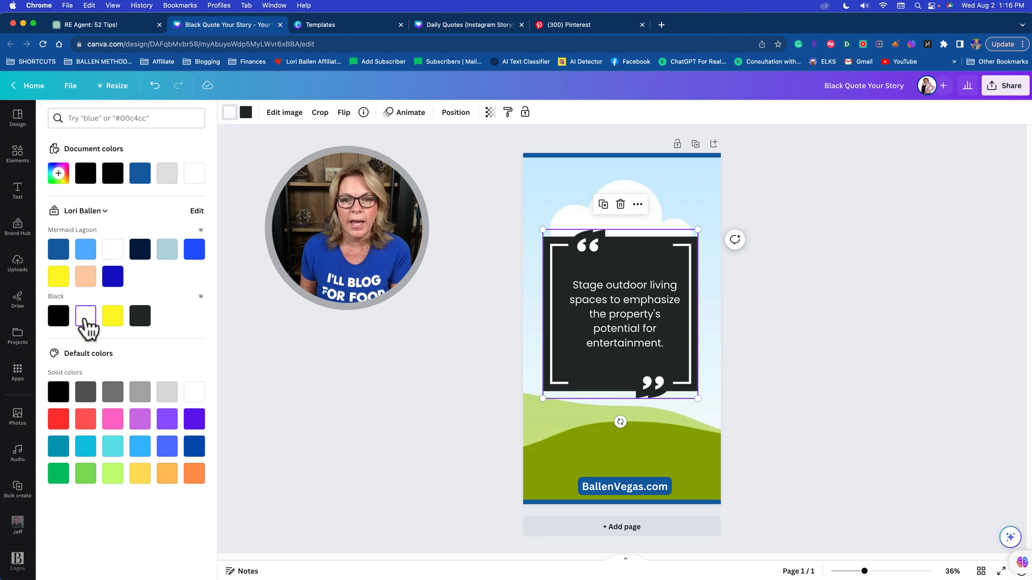
- Increase the font size of the quote text about staging outdoor living spaces to 48.6
click(869, 357)
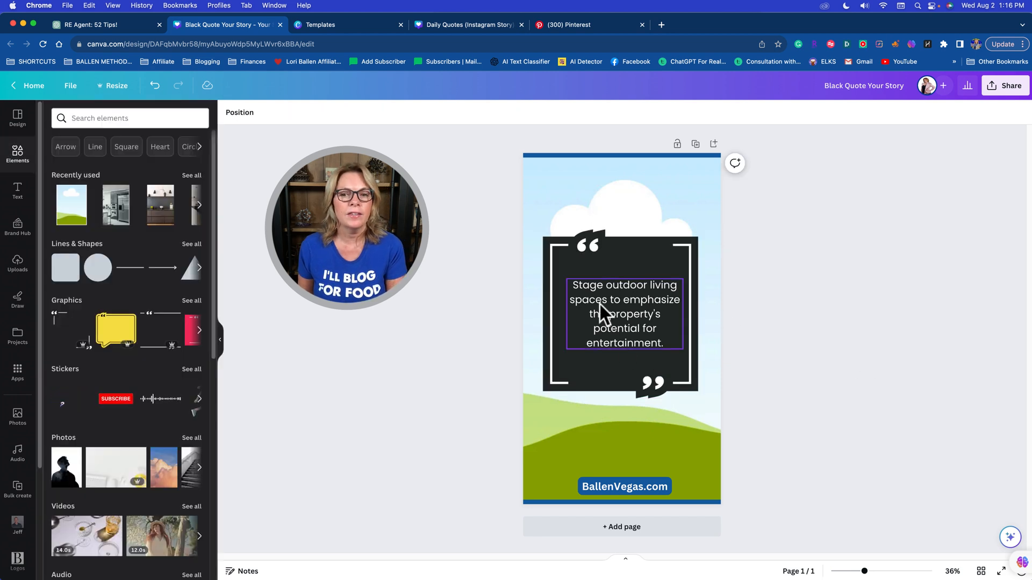
click(612, 317)
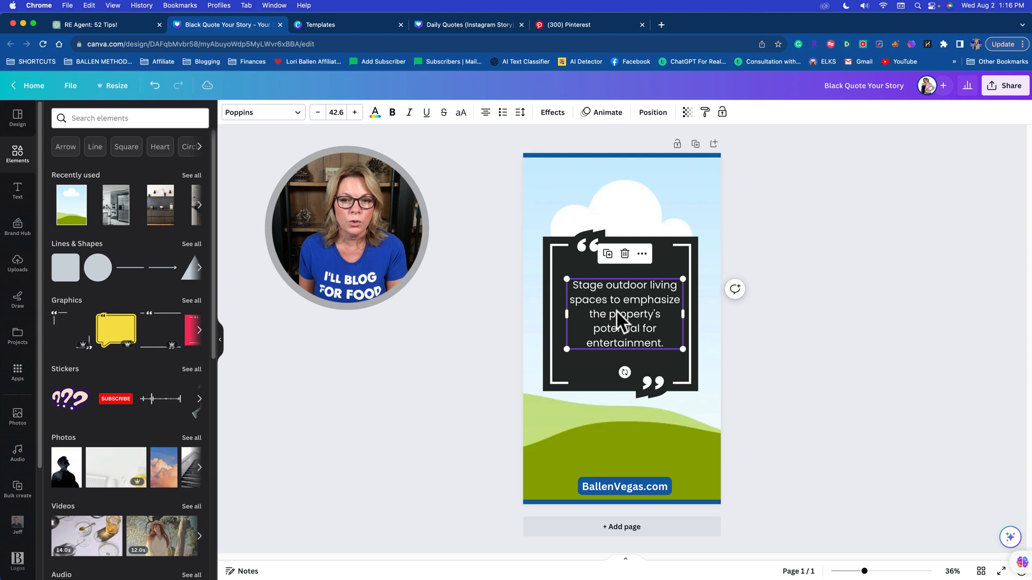
click(354, 113)
click(355, 112)
click(354, 112)
click(354, 113)
click(354, 113)
click(732, 311)
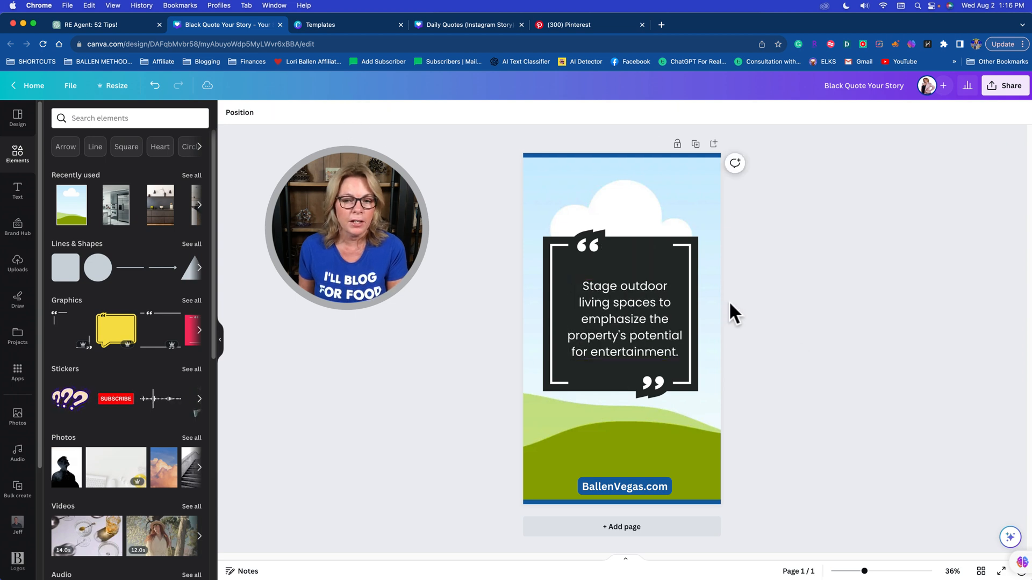
- Enlarge the black quote frame slightly and reposition it around the quote text, overlapping the clouds and hills
click(606, 255)
drag(698, 230, 716, 243)
mouse_move(649, 263)
mouse_down()
mouse_move(659, 274)
mouse_move(652, 269)
mouse_up()
mouse_move(703, 413)
mouse_down()
mouse_move(688, 392)
mouse_move(702, 405)
mouse_up()
drag(619, 382, 619, 369)
- Increase the font size of the quote text to 50.6
click(622, 306)
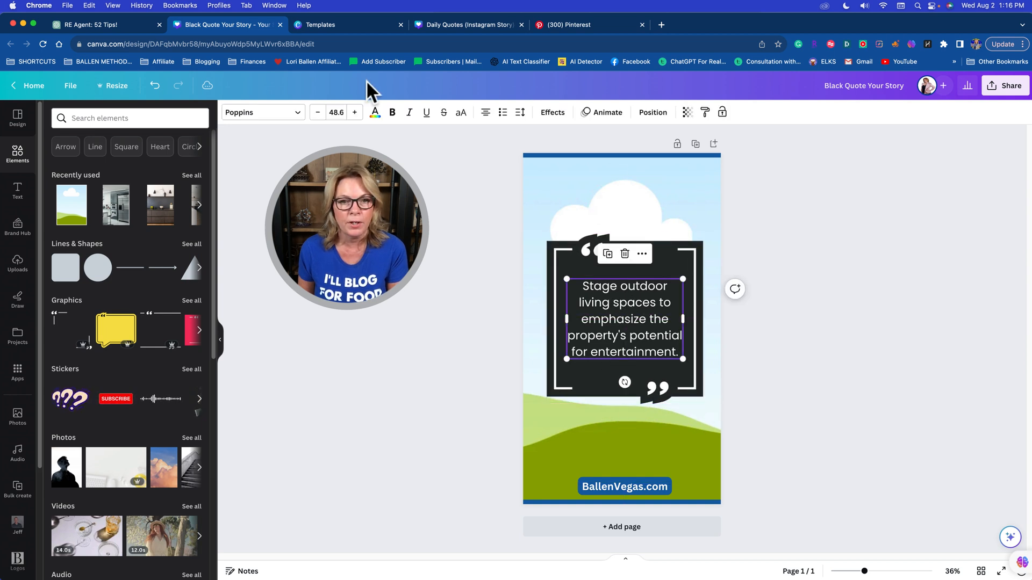
click(359, 111)
click(769, 301)
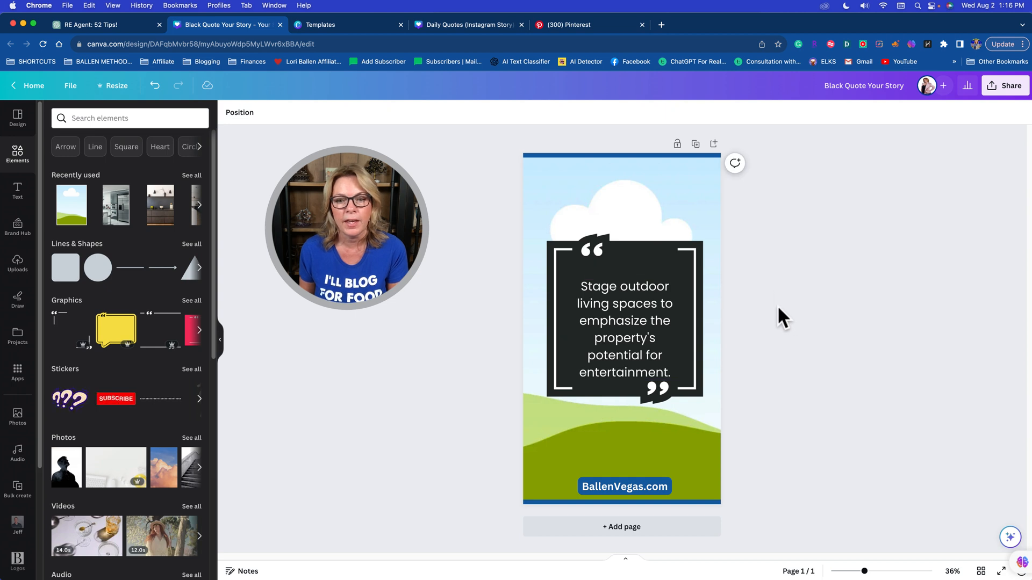
- Reduce the quote text's font size to 46.6 and move it lower inside the black frame, leaving room above it
click(644, 332)
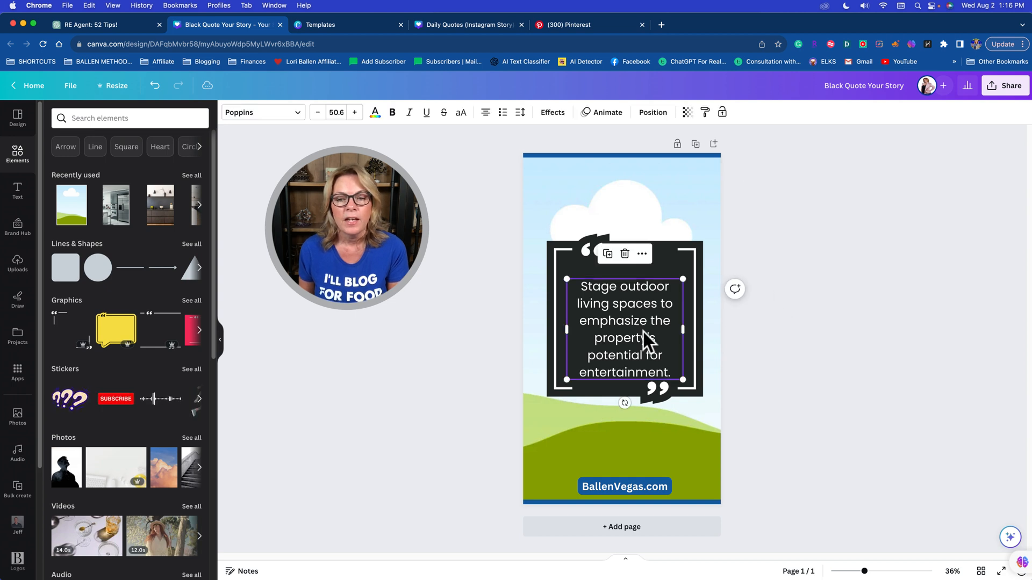
click(317, 112)
click(318, 112)
click(318, 113)
click(317, 112)
click(702, 272)
click(604, 349)
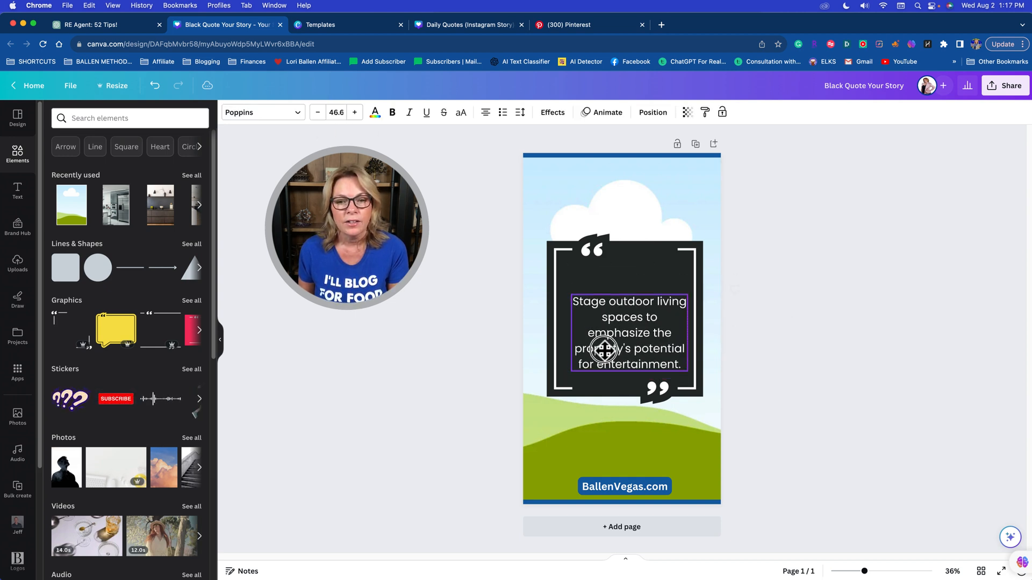
drag(604, 350, 601, 356)
click(750, 358)
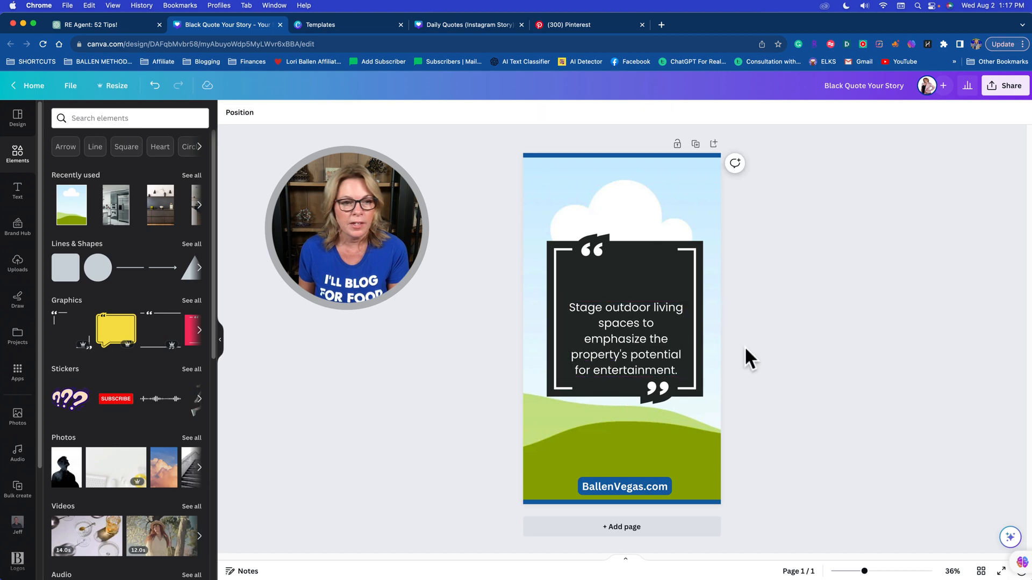
- Add a heading reading "Real Estate Tip" above the quote text and enlarge it to font size 66.5
click(16, 193)
drag(108, 203, 613, 283)
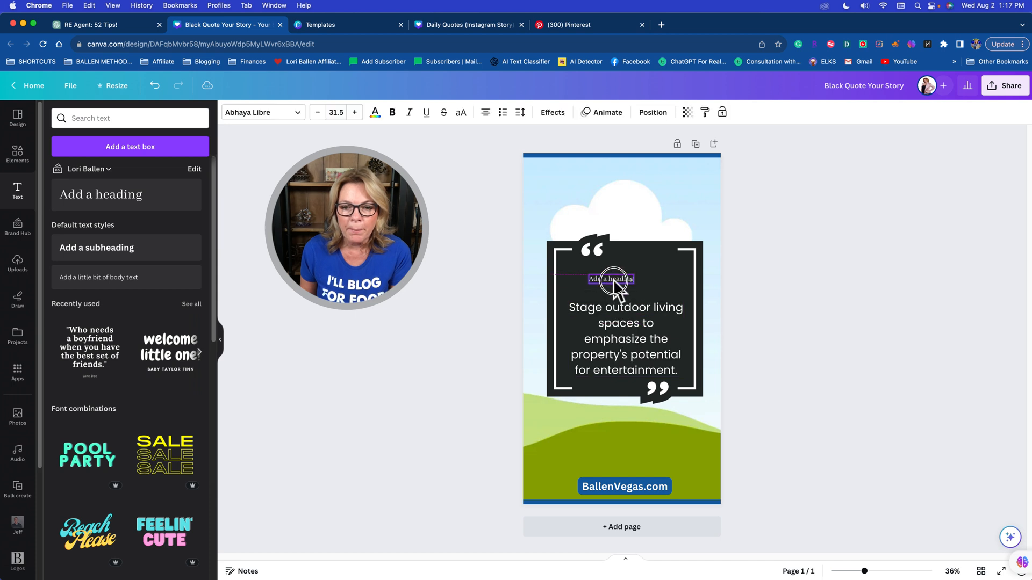
double_click(625, 279)
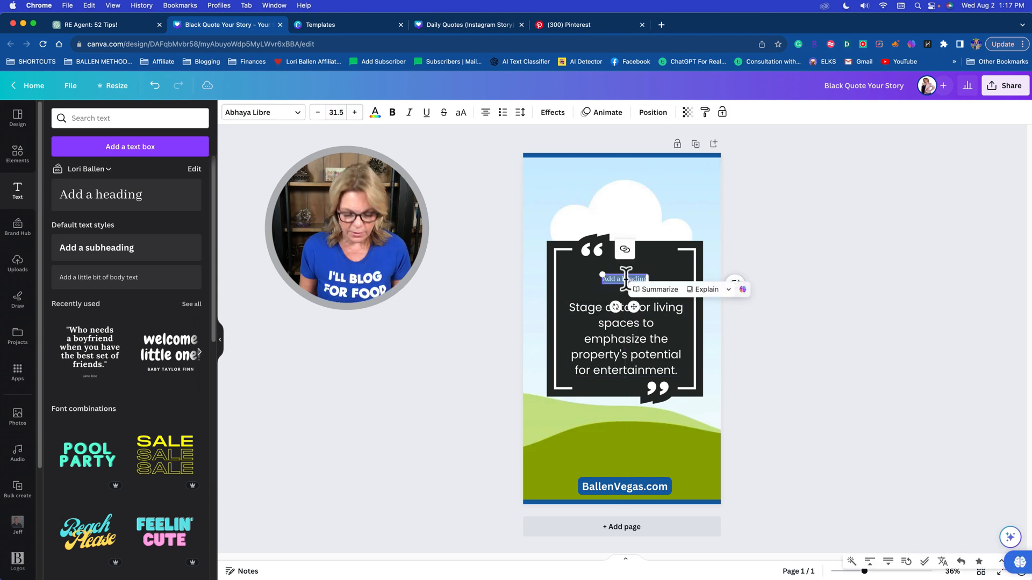
key(BackSpace)
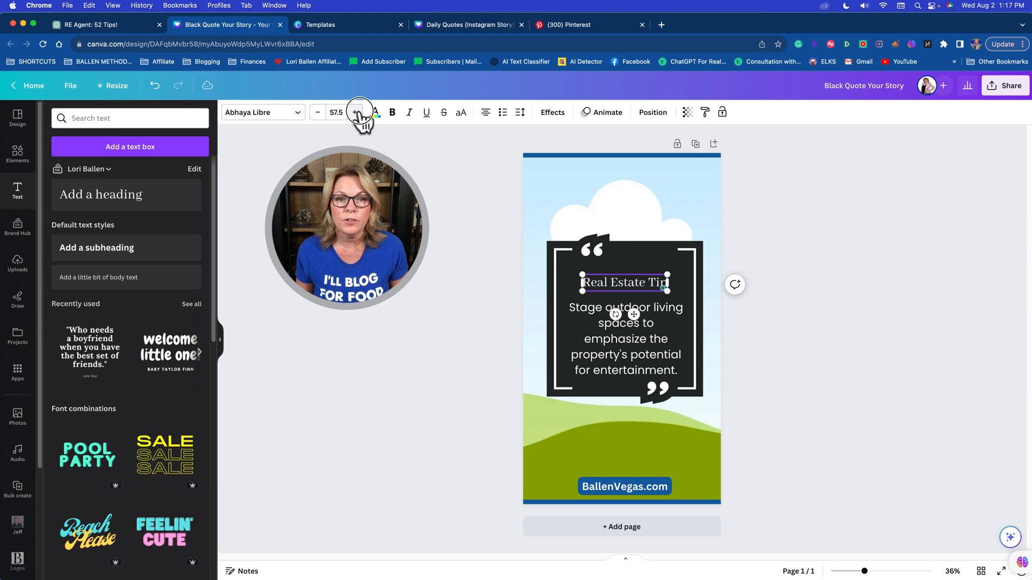
click(844, 293)
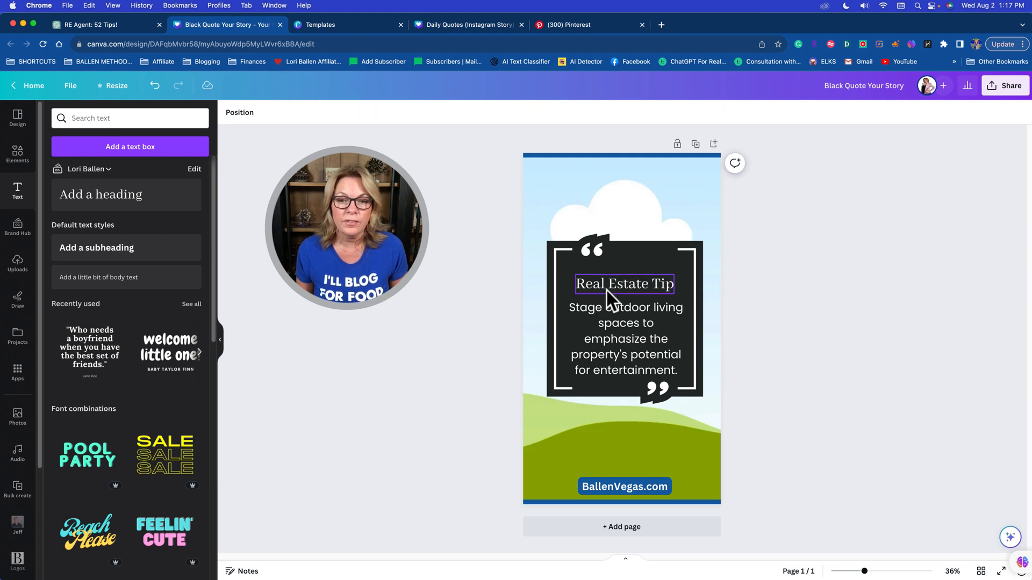
- Nudge the "Real Estate Tip" heading up slightly and move the quote text up a little beneath it
drag(617, 285, 618, 280)
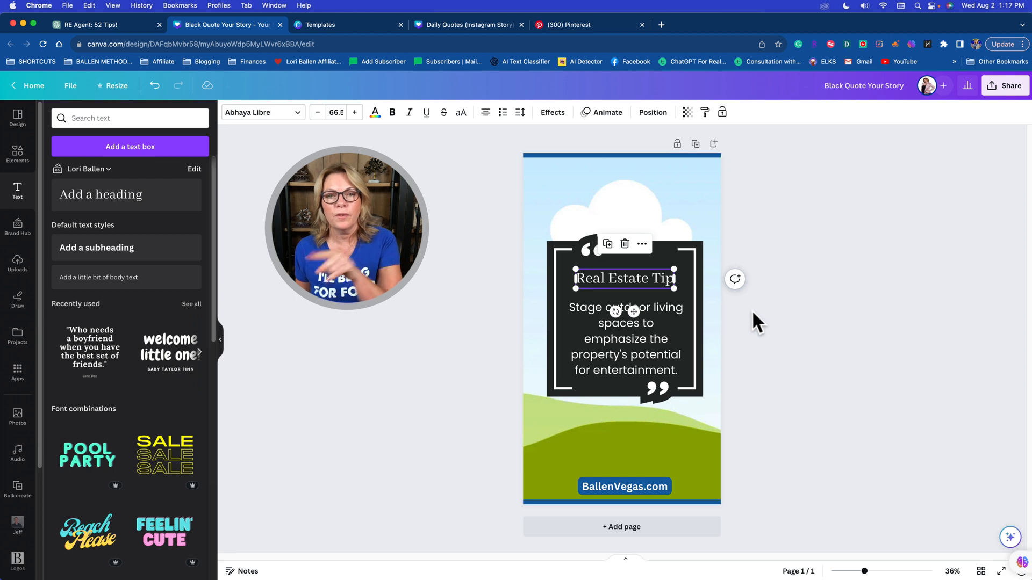
click(856, 287)
click(654, 283)
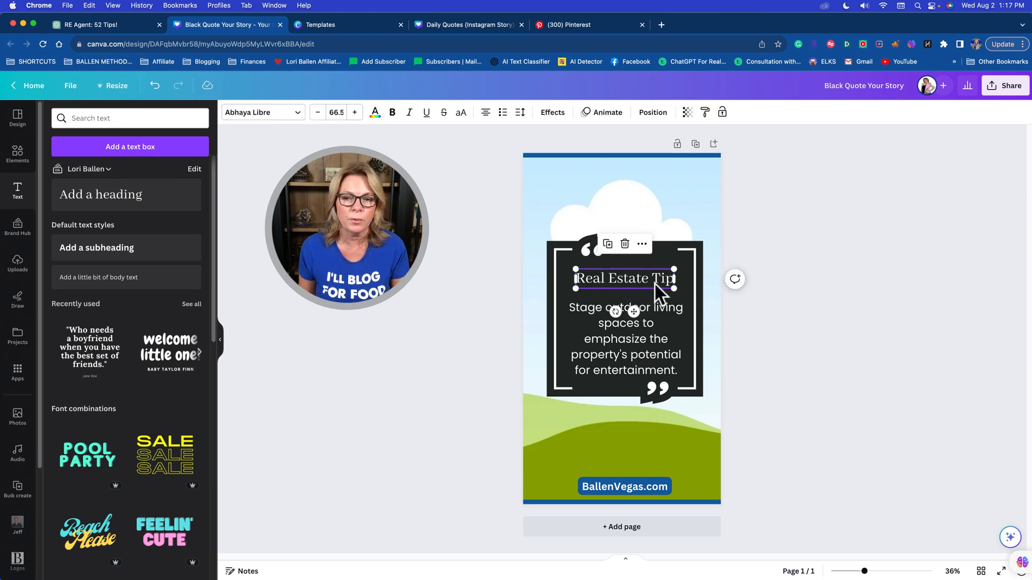
click(826, 287)
click(601, 329)
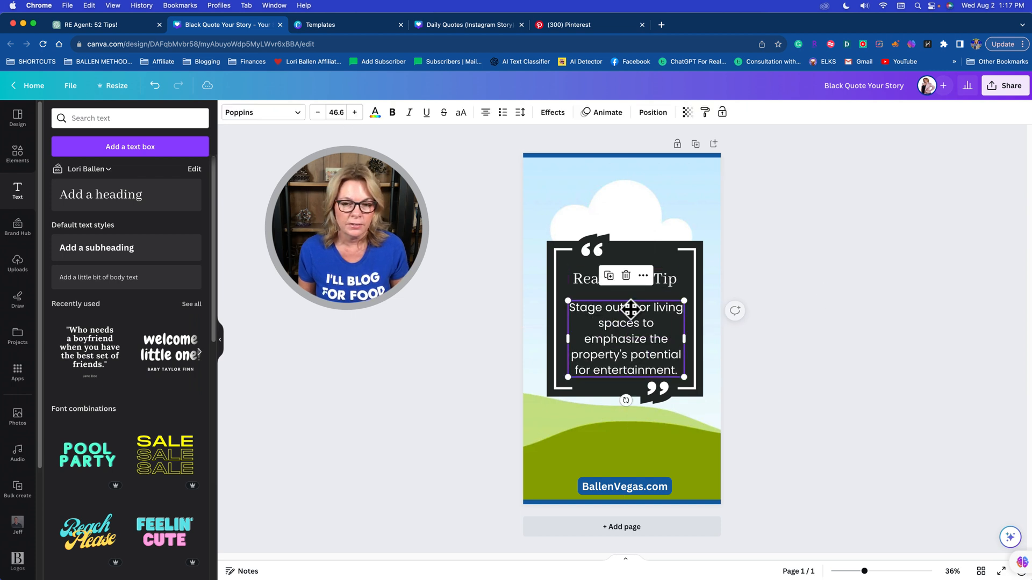
click(827, 313)
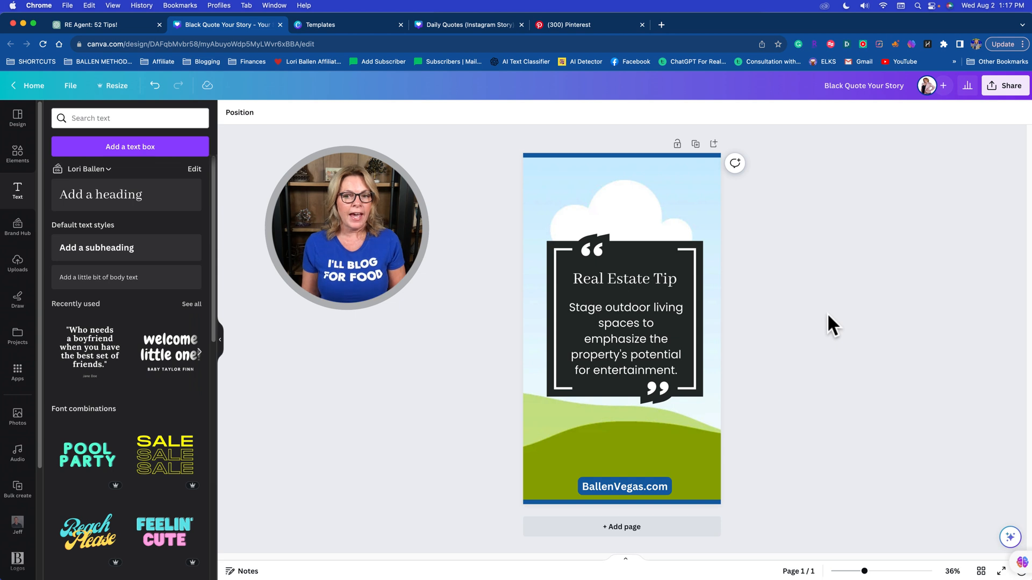
click(678, 365)
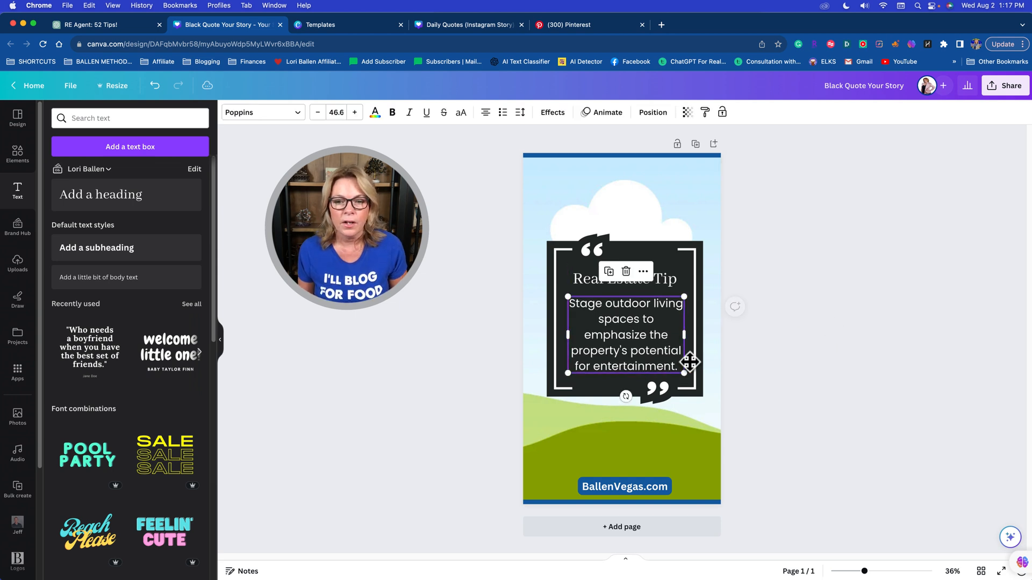
click(852, 329)
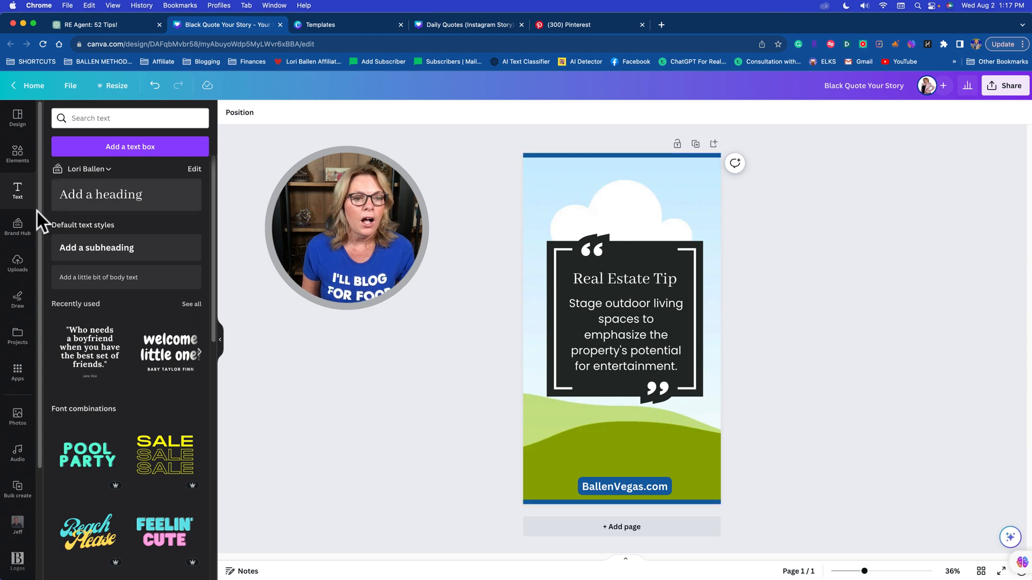
- Open the Bulk create app and start a data table for manual entry
scroll(39, 493, down, 2)
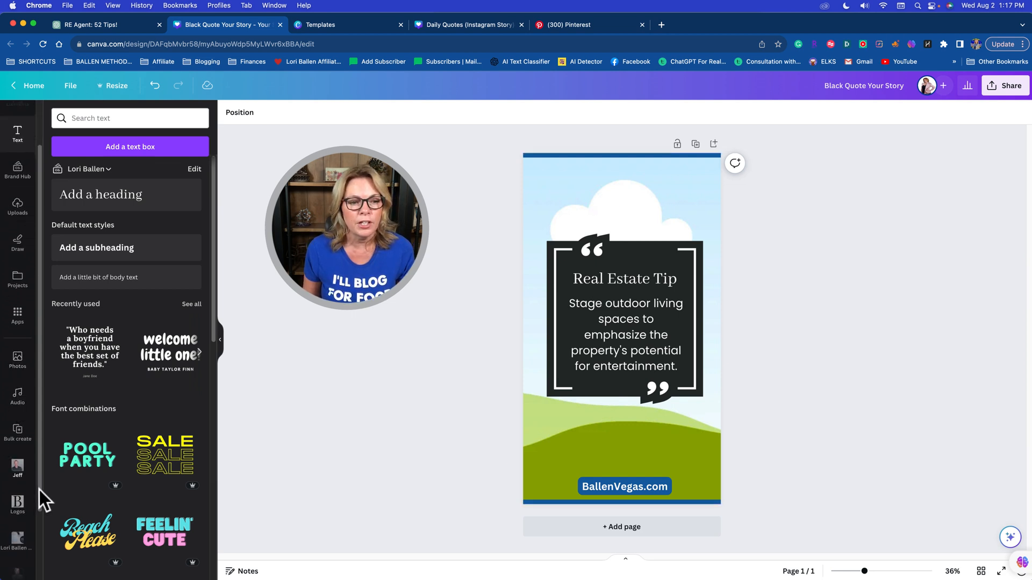
scroll(20, 443, down, 3)
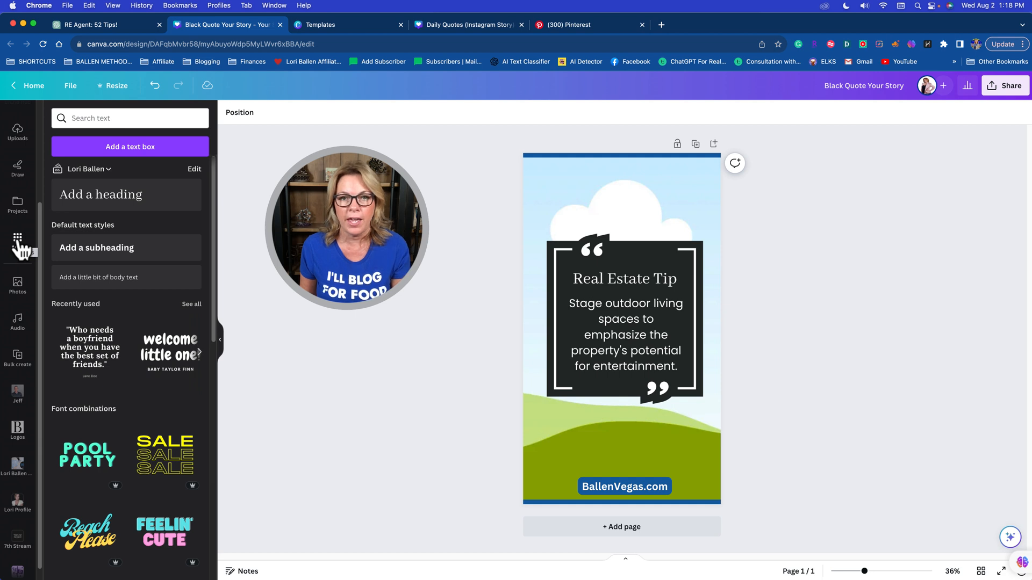
click(20, 363)
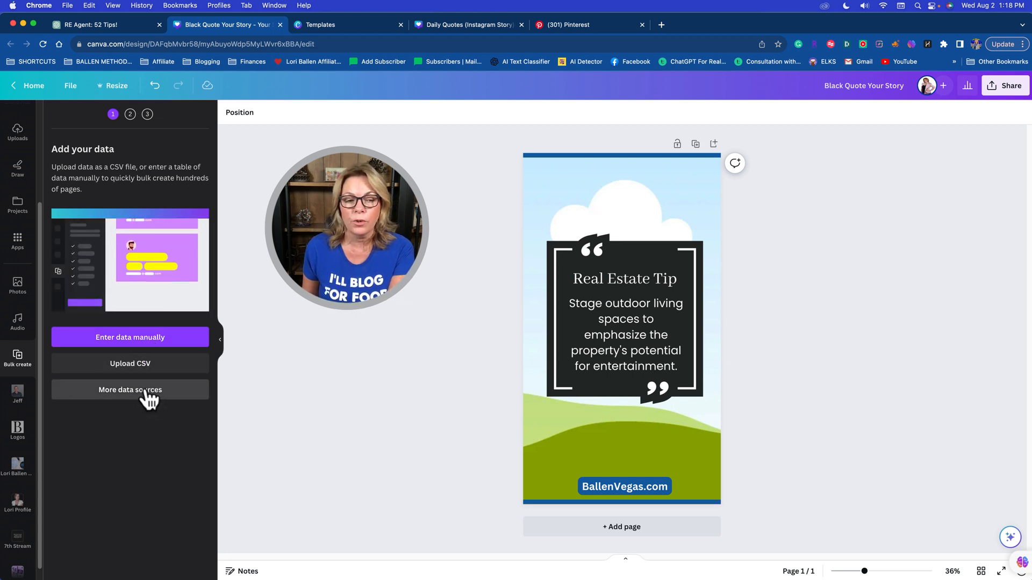
click(149, 343)
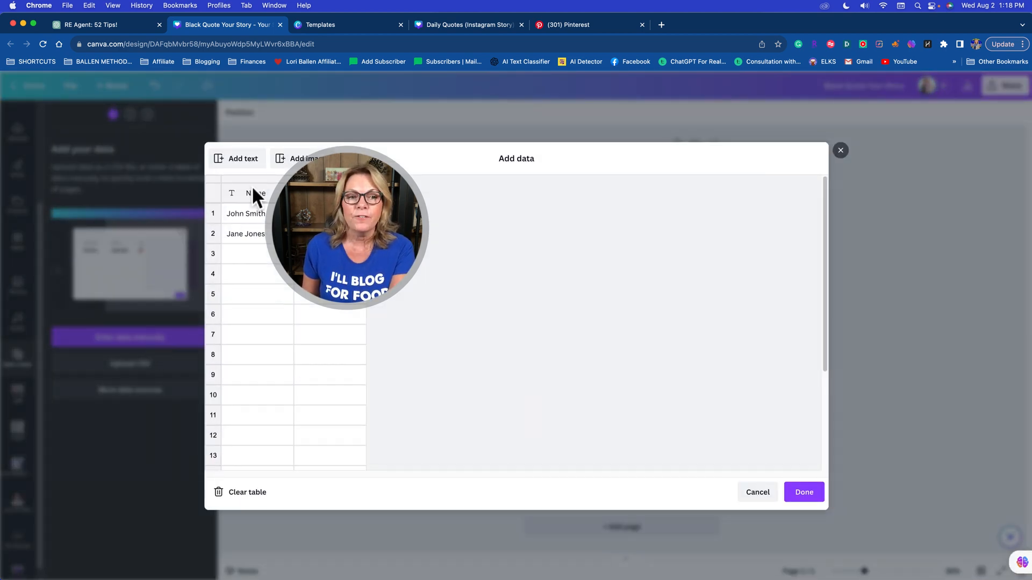
- Switch to ChatGPT, copy all 52 house-selling tips, and paste them into Canva's bulk create table from the first row of the Name column
click(89, 24)
scroll(450, 282, up, 5)
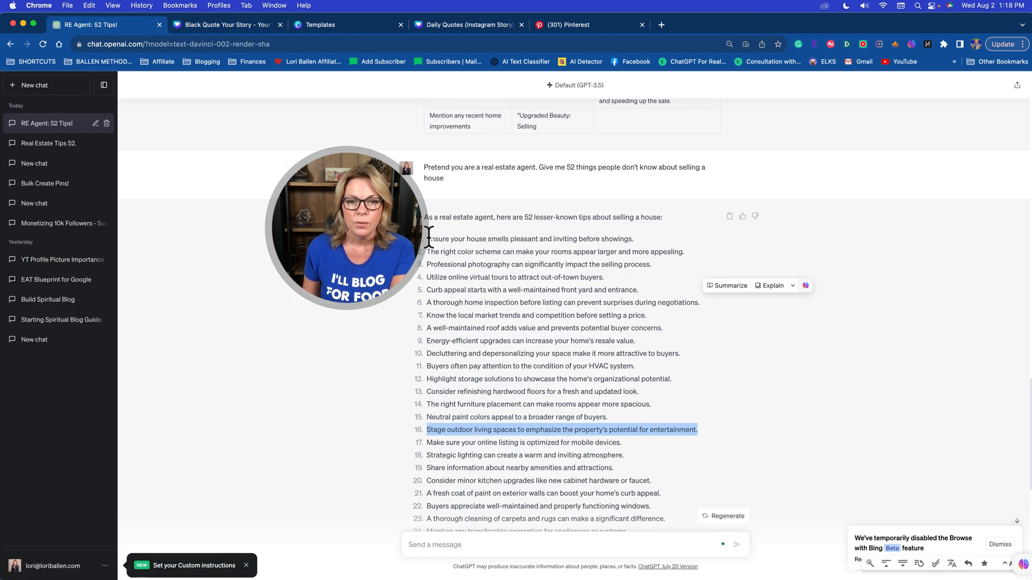
drag(425, 237, 699, 470)
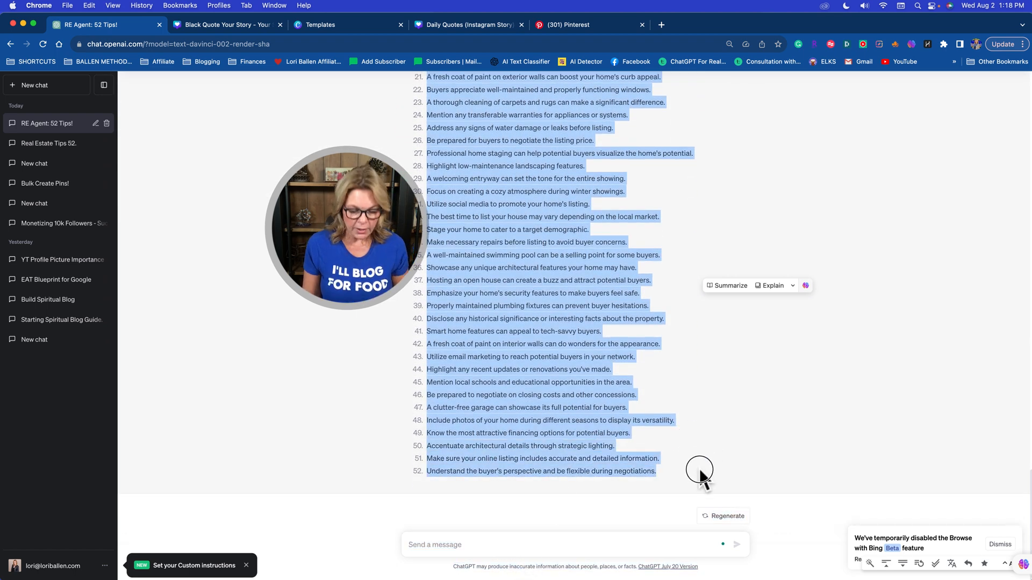
click(232, 25)
click(252, 213)
key(cmd+v)
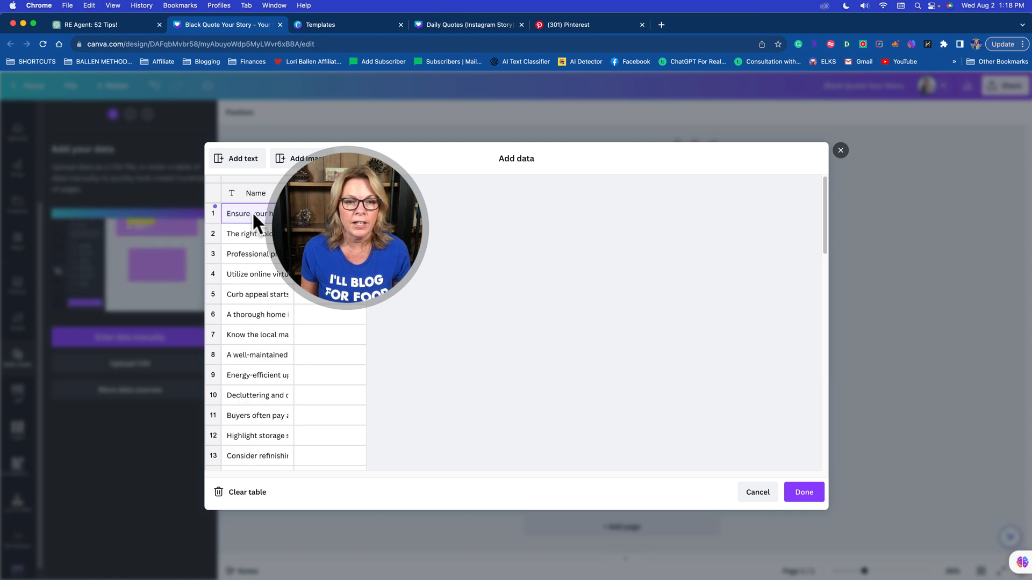
scroll(269, 333, down, 15)
scroll(246, 376, up, 12)
scroll(242, 301, up, 3)
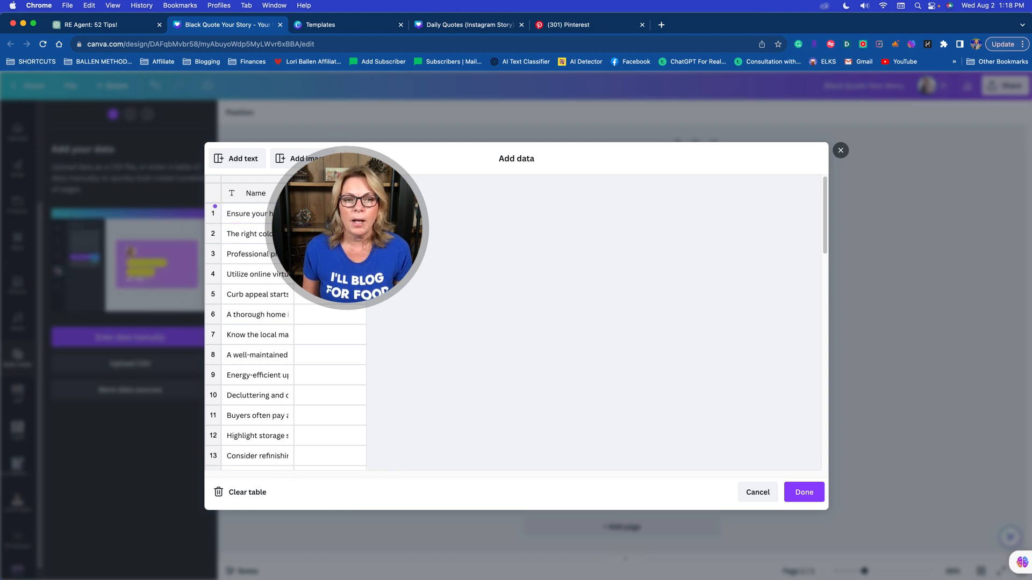
- Delete the Name header row and the unused second column from the bulk create table
right_click(369, 296)
click(430, 274)
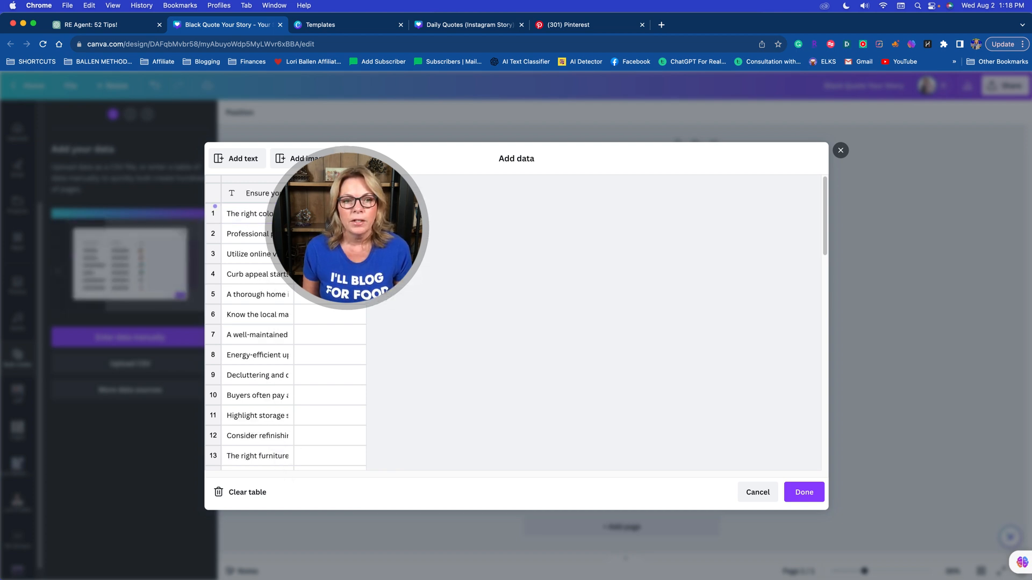
right_click(338, 194)
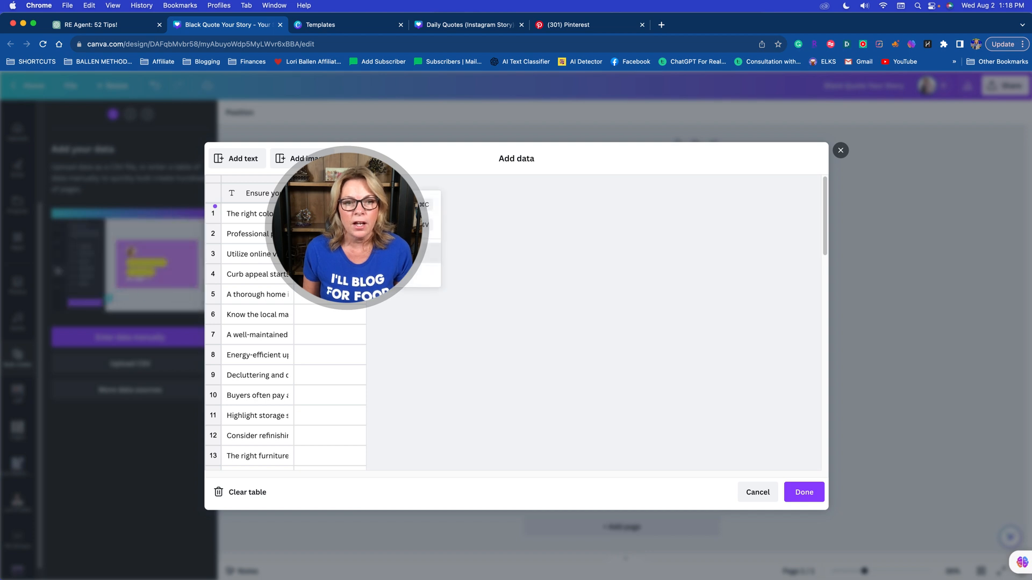
click(376, 276)
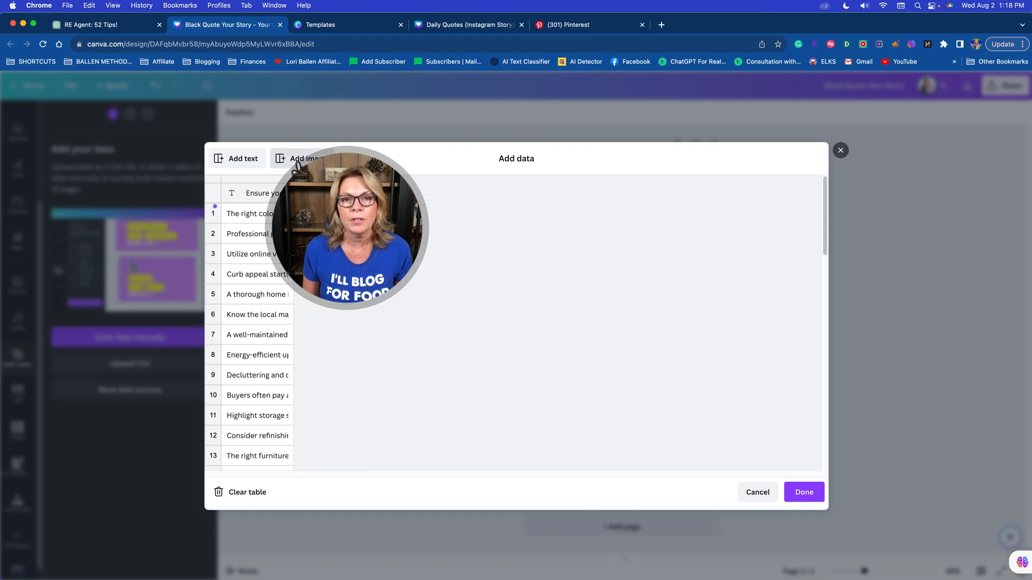
- Add an image column to the data table and fill row 1 with "Interior of kitchen with decorations" from the Real Estate Pins folder
click(296, 161)
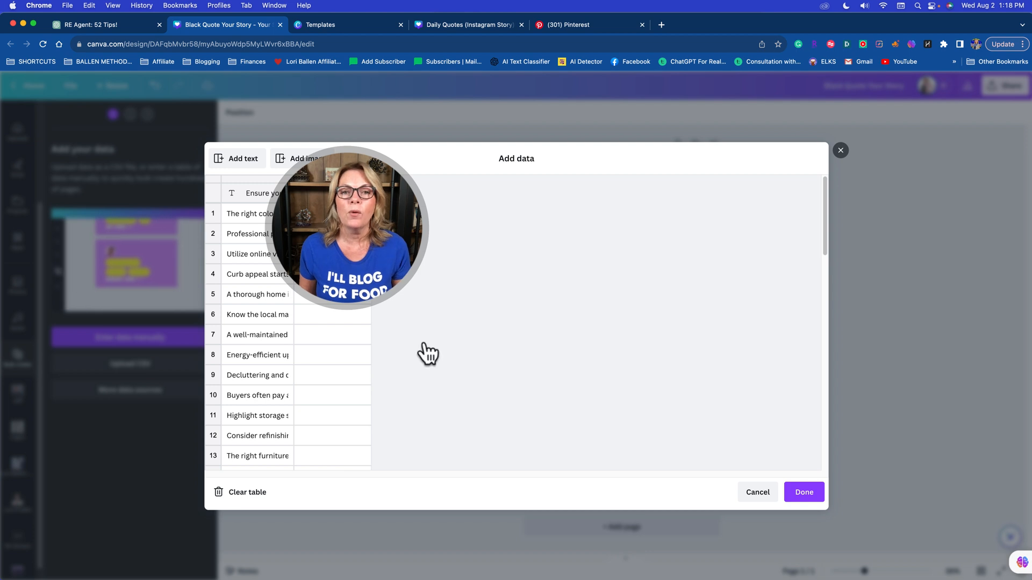
click(316, 395)
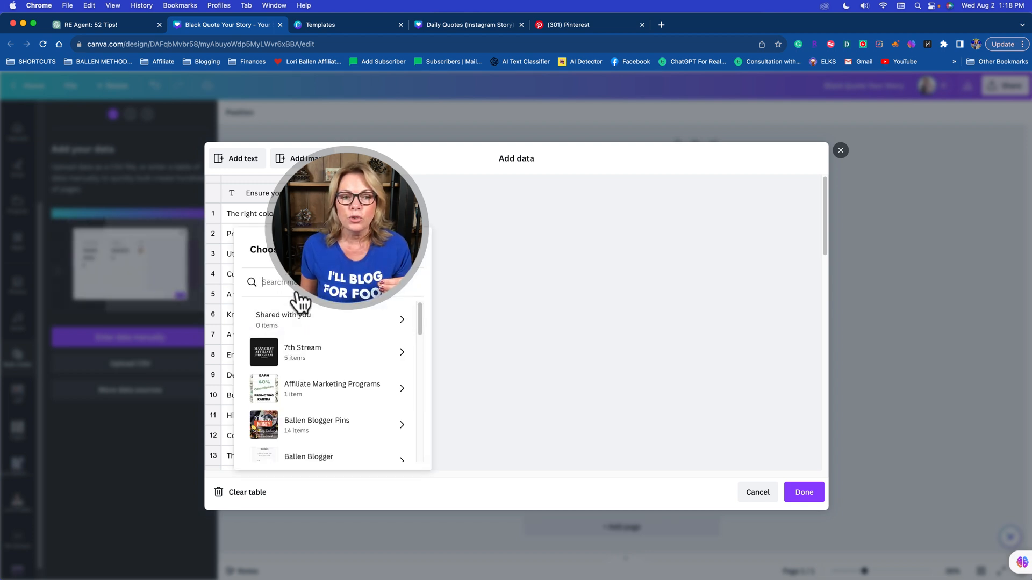
scroll(320, 382, down, 3)
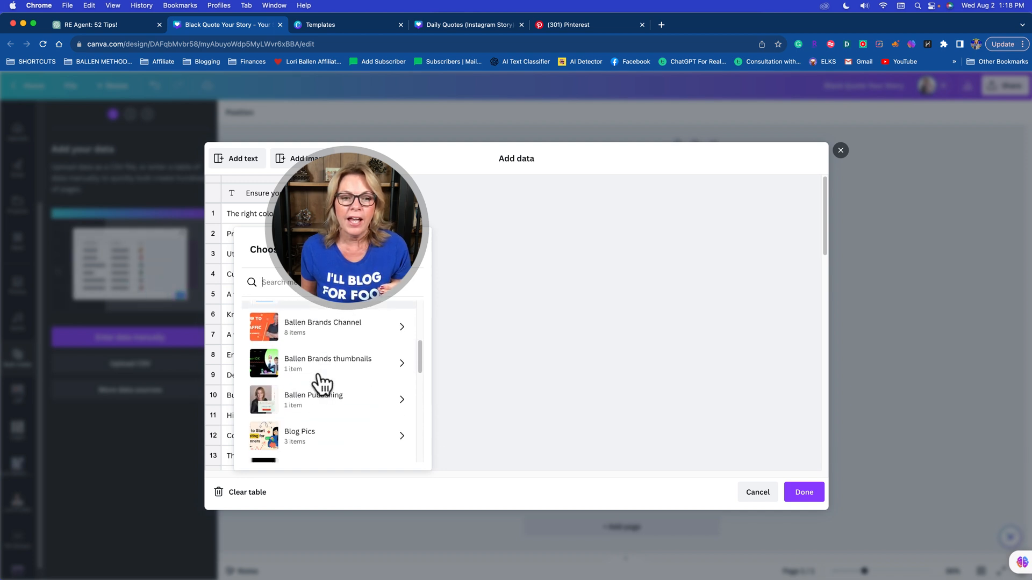
scroll(321, 383, down, 5)
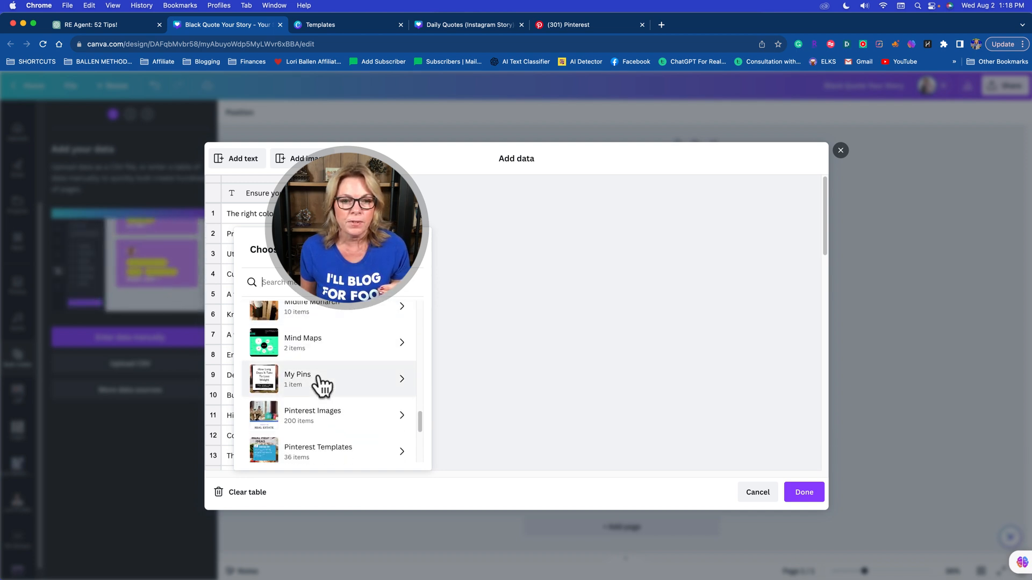
scroll(321, 385, down, 4)
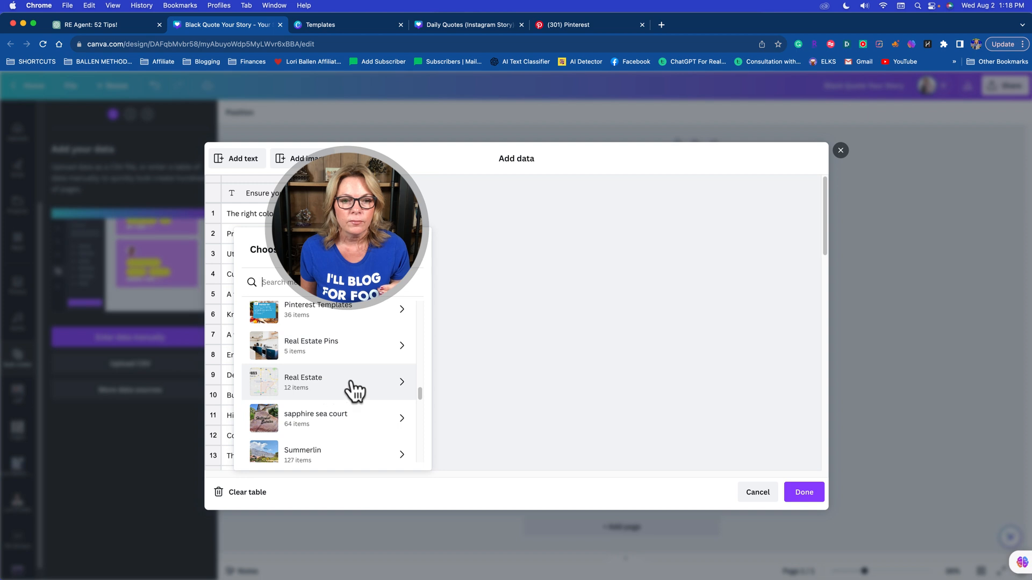
click(344, 355)
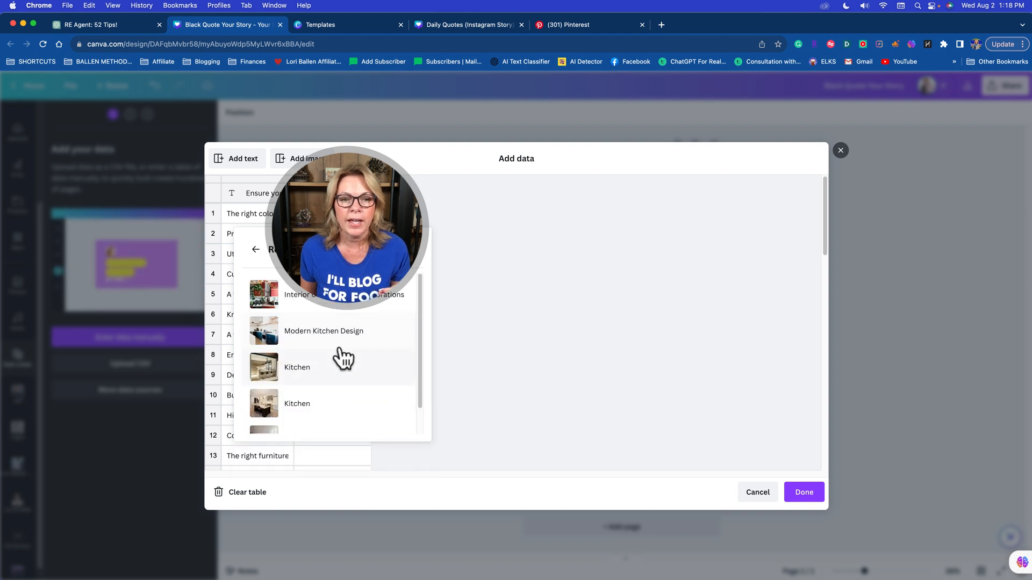
click(327, 304)
- Fill image rows 2 to 5 with Modern Kitchen Design, the two Kitchen photos, and "Interior, Modern kitchen", in that order
click(309, 354)
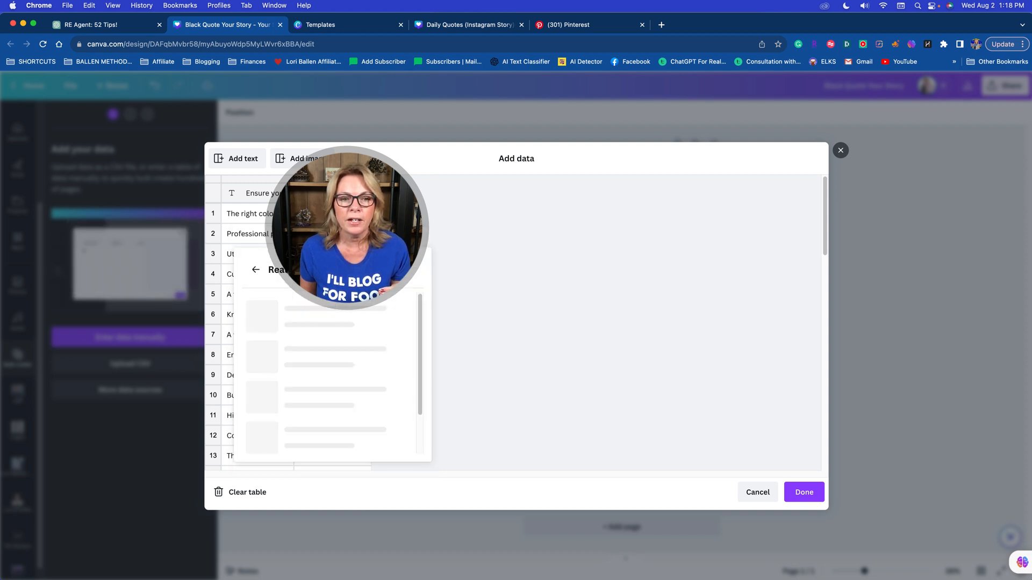
click(299, 350)
click(367, 275)
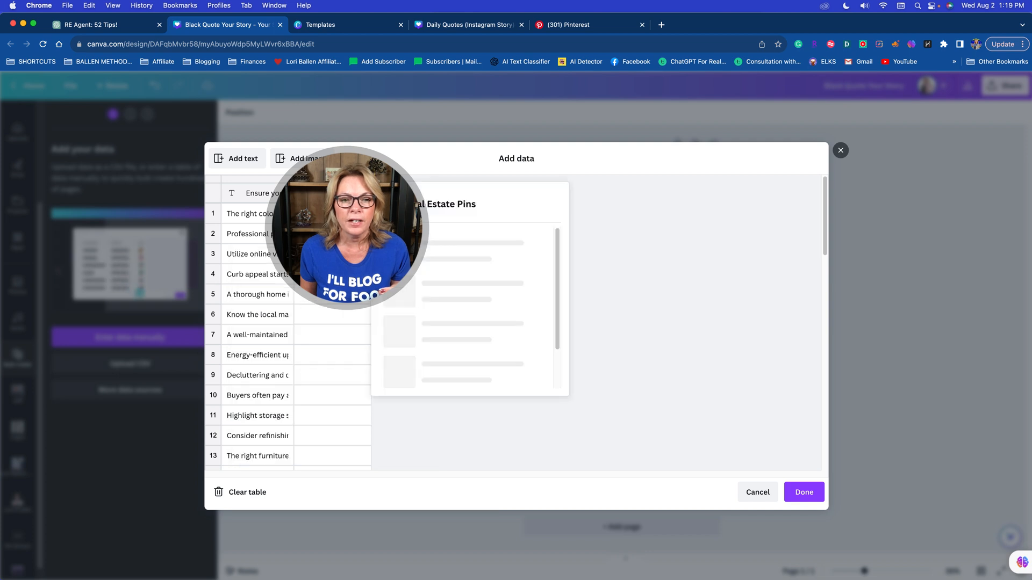
click(426, 334)
click(352, 344)
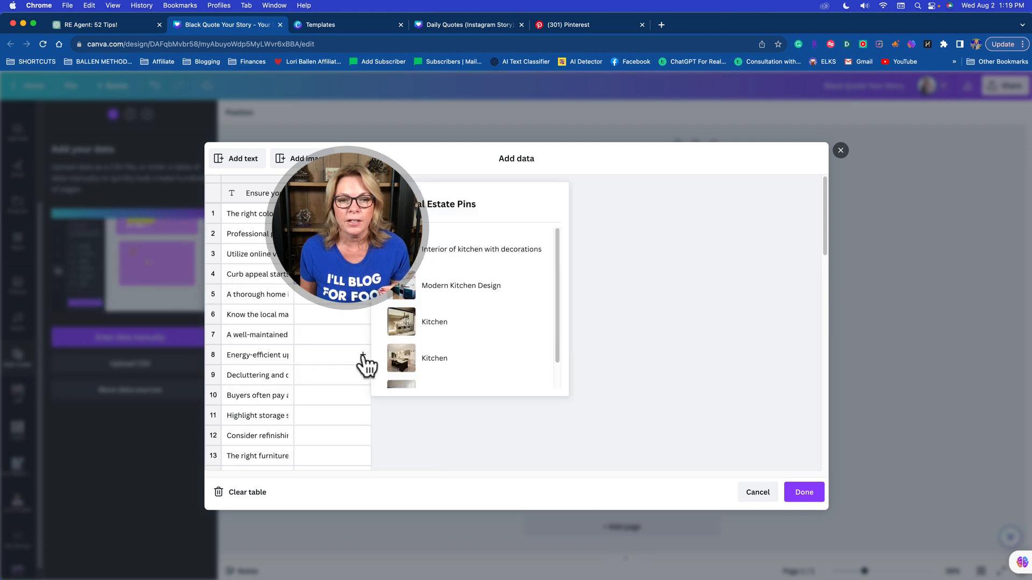
click(438, 370)
click(333, 309)
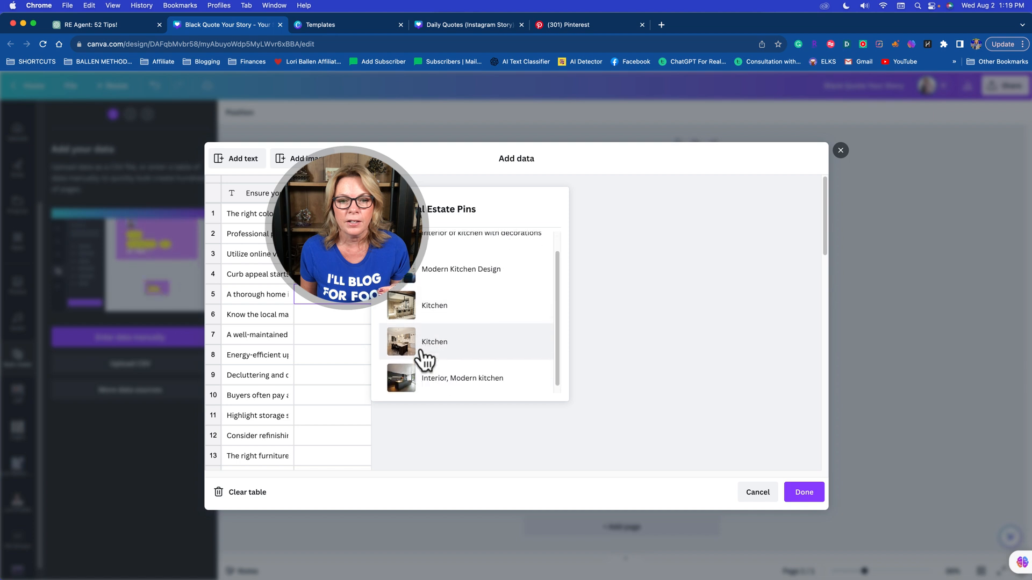
click(433, 379)
scroll(354, 344, down, 3)
scroll(346, 331, up, 3)
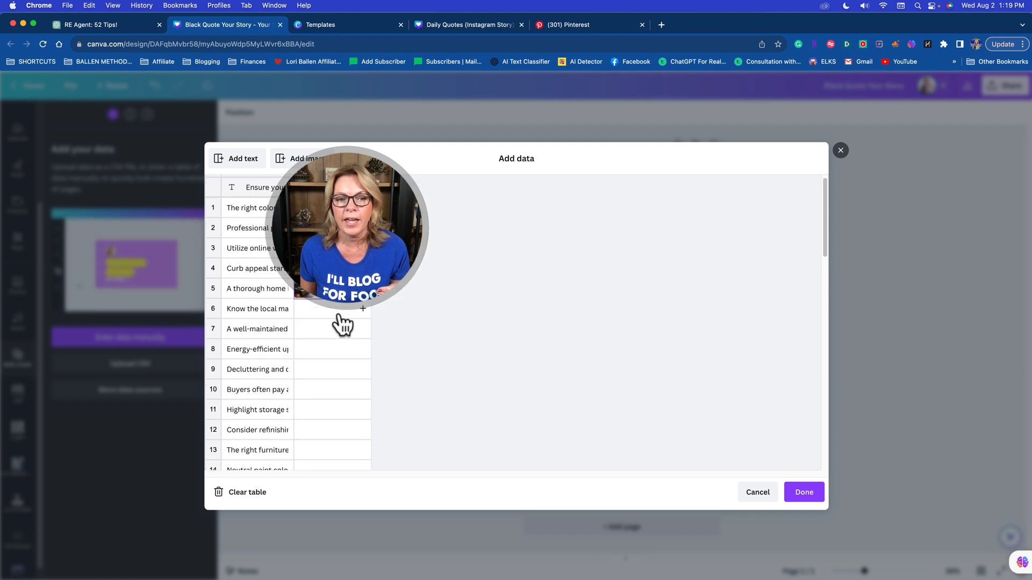
- Repeat the same five Real Estate Pins images in order for rows 6 to 10 and finish the data table
click(339, 317)
click(449, 285)
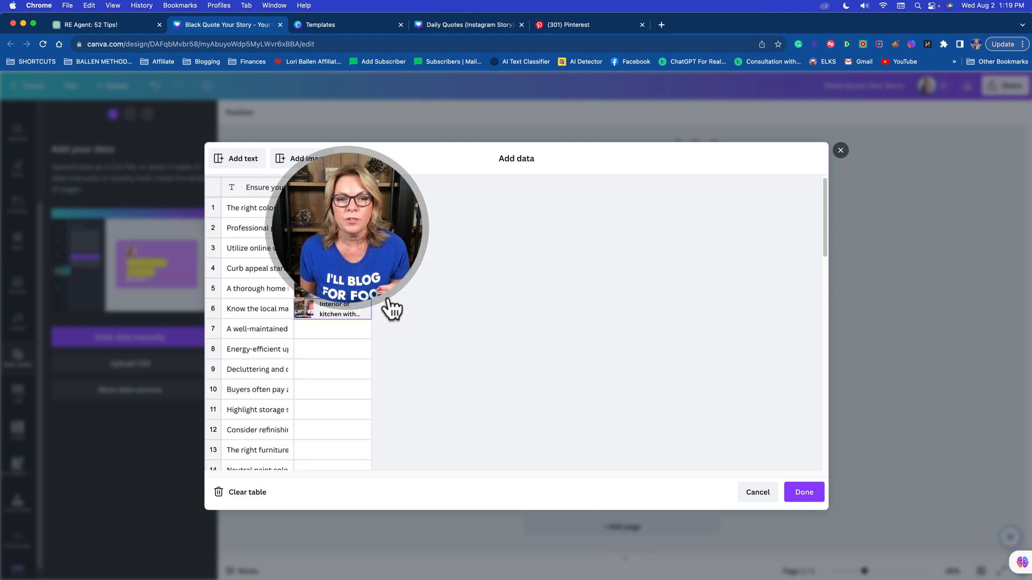
click(307, 332)
click(425, 325)
click(329, 350)
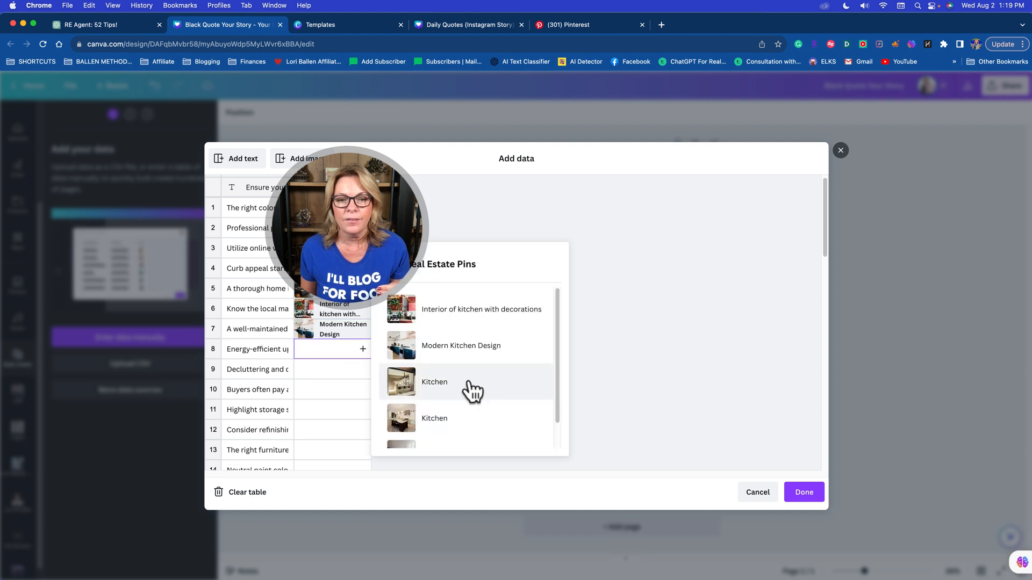
click(472, 391)
click(304, 371)
click(462, 438)
scroll(420, 424, down, 3)
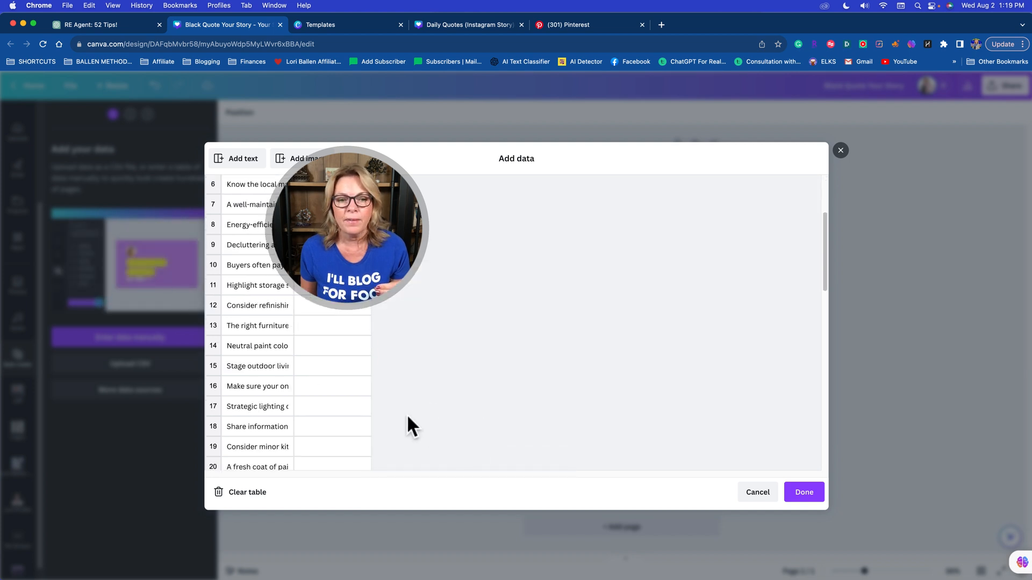
click(361, 306)
click(415, 339)
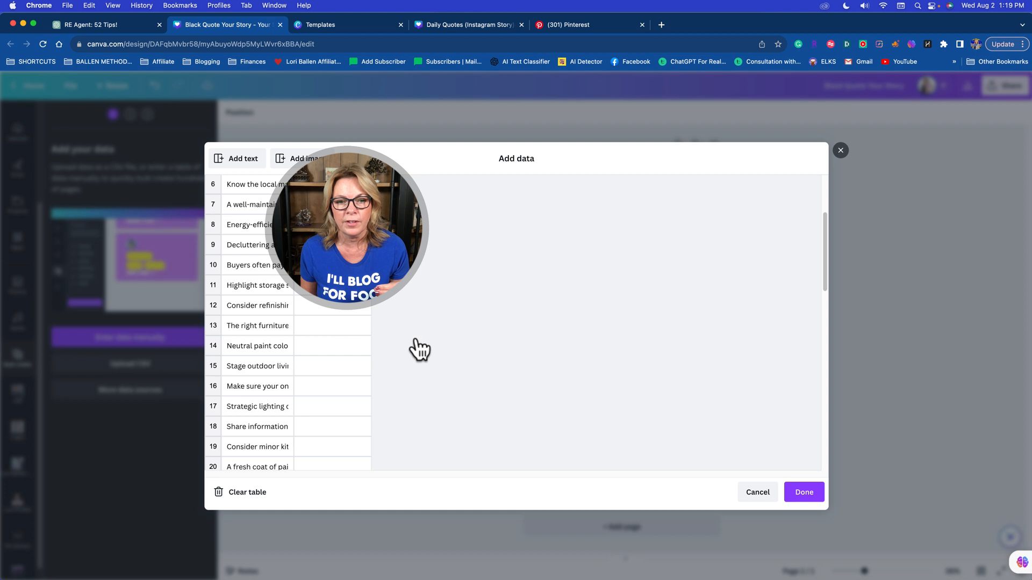
scroll(346, 310, down, 3)
scroll(345, 308, up, 5)
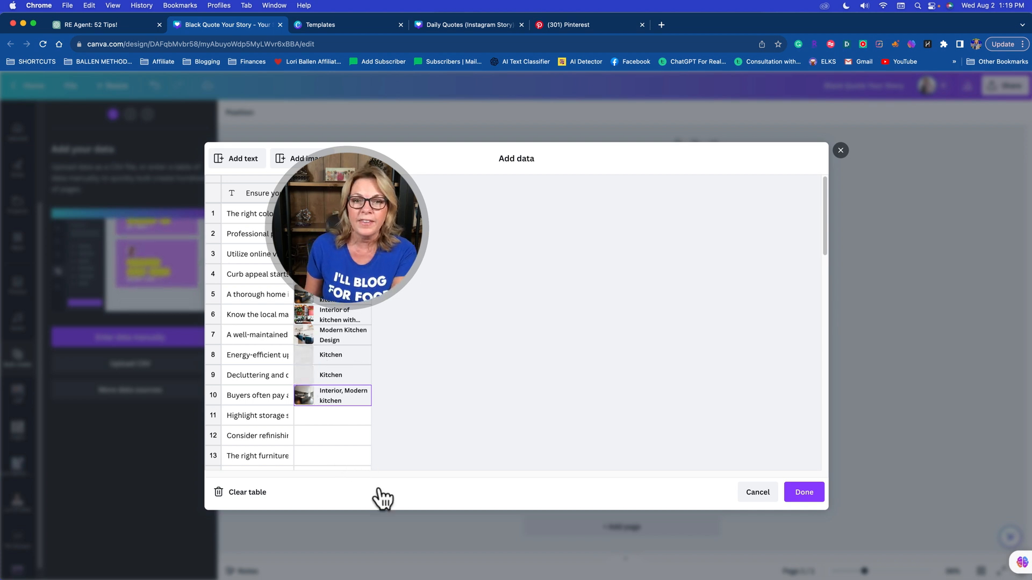
click(805, 493)
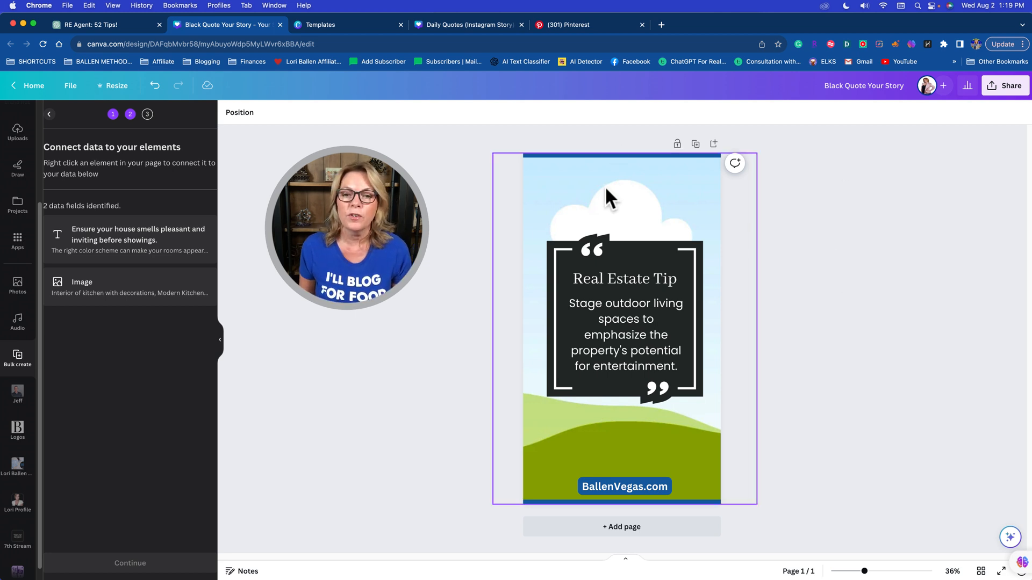
- Connect the sky-and-hills background frame of the story design to the Image data field
click(550, 167)
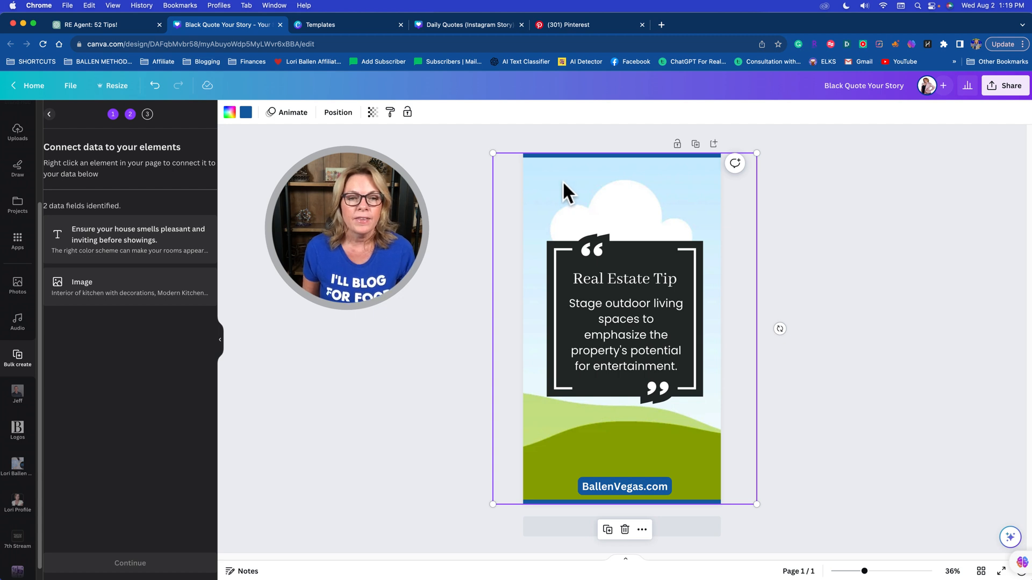
right_click(562, 180)
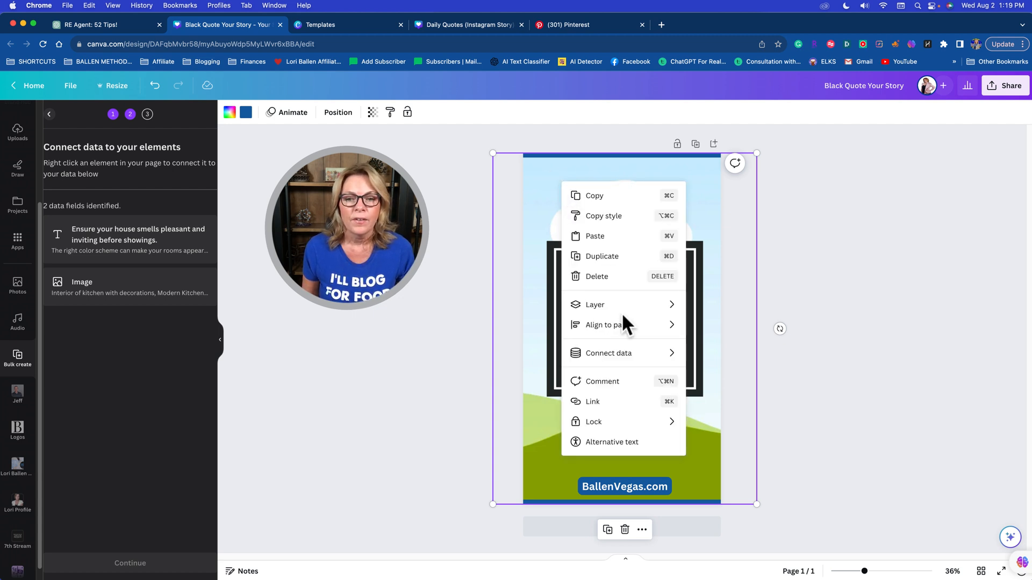
mouse_move(647, 367)
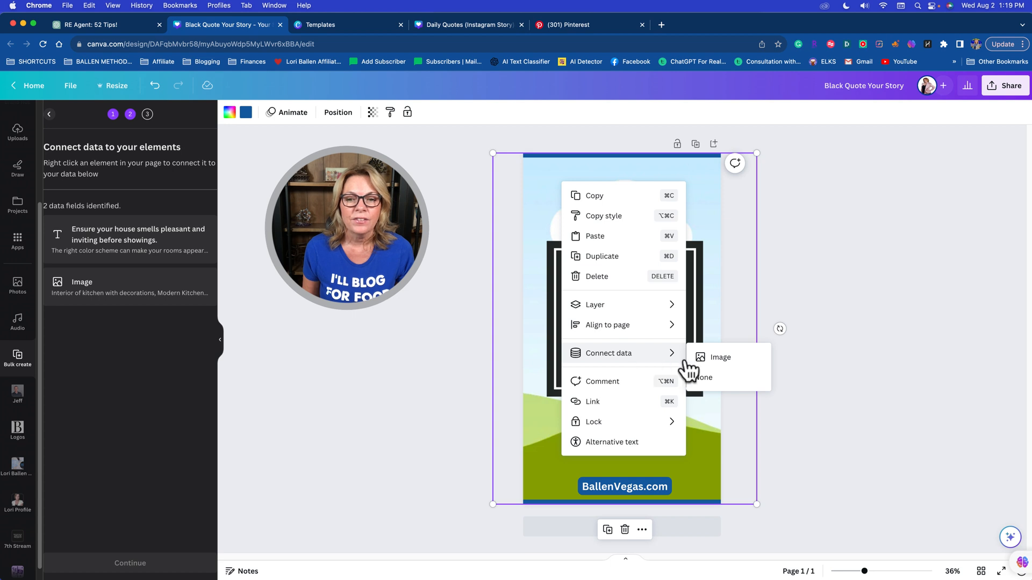
click(744, 363)
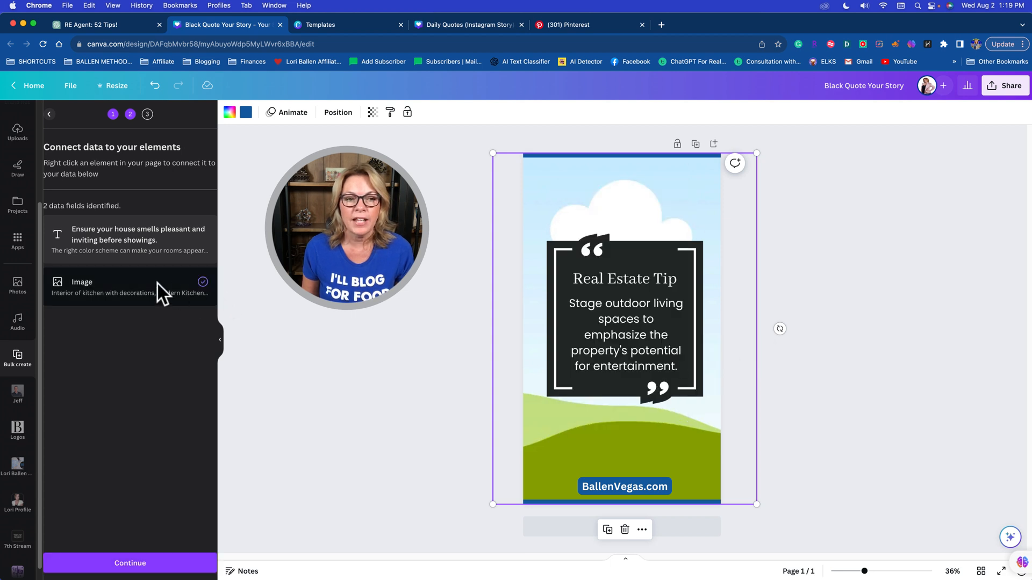
- Connect the quote text to the "Ensure your house smells pleasant and inviting before showings." field and generate pages for all listed tips
click(626, 330)
right_click(627, 329)
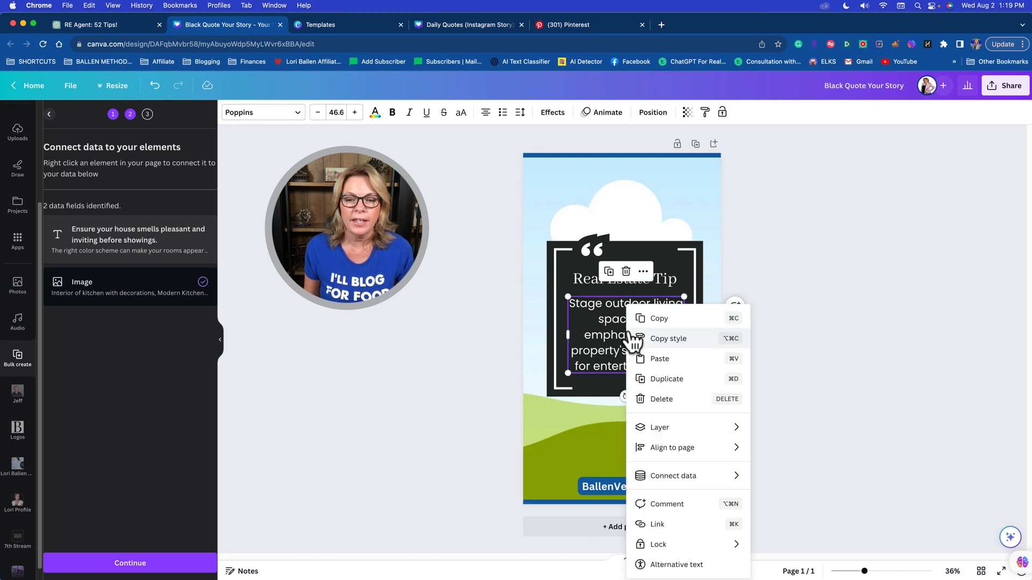
mouse_move(681, 483)
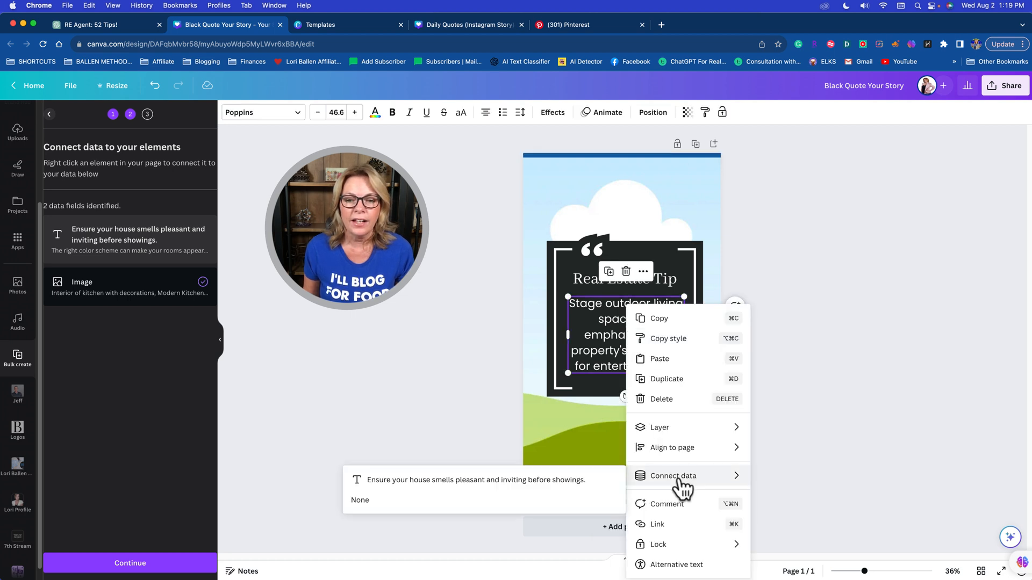
click(401, 480)
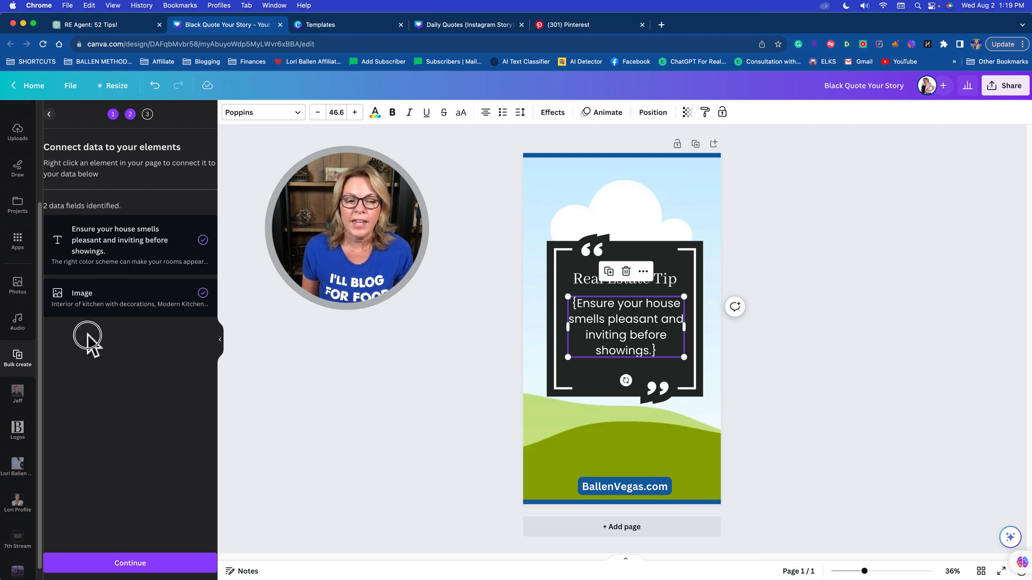
click(130, 563)
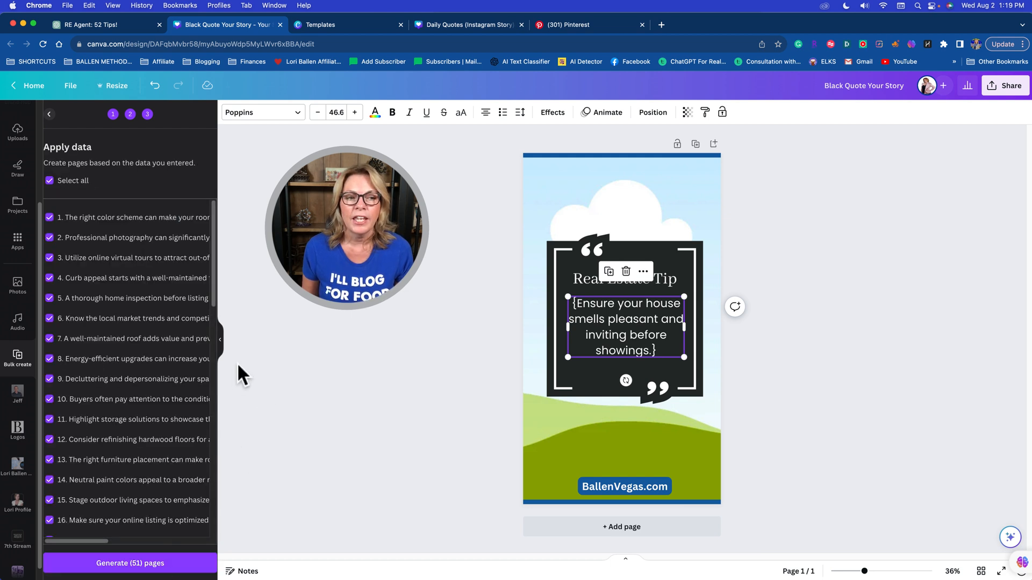
click(158, 570)
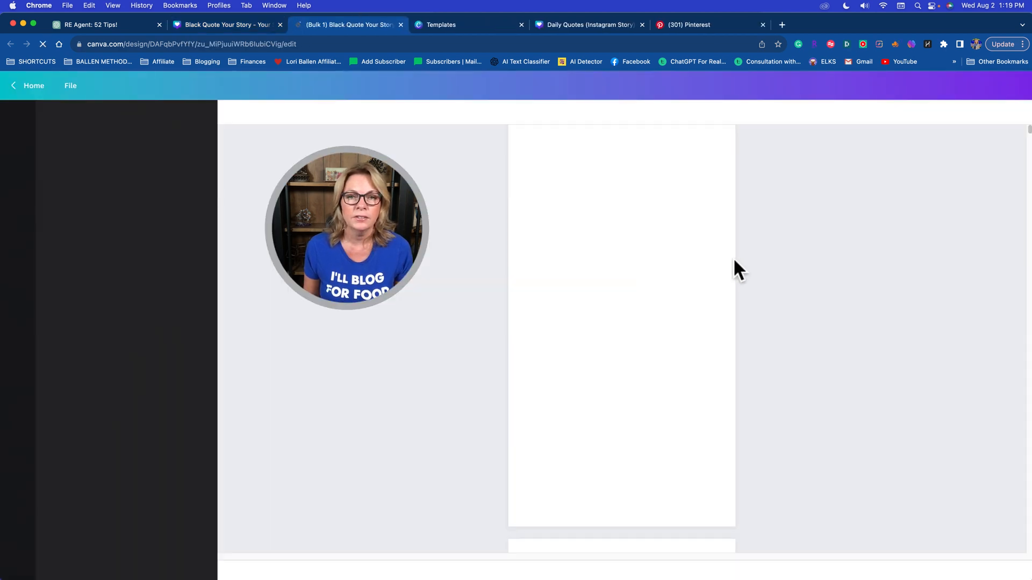
- Review generated pages 1 to 6, checking how each tip's text and kitchen photo fit the template
scroll(464, 335, down, 10)
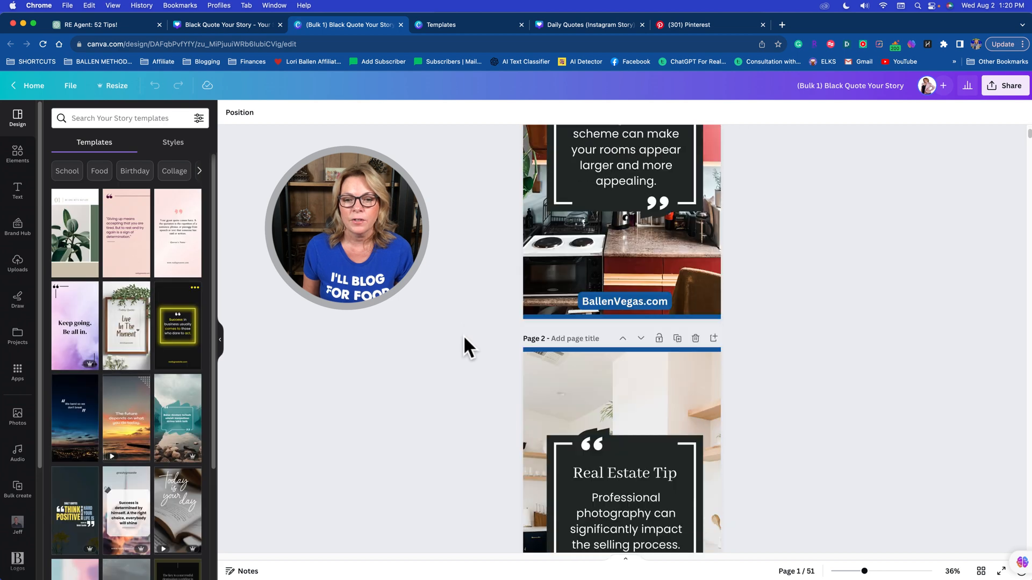
scroll(463, 339, up, 10)
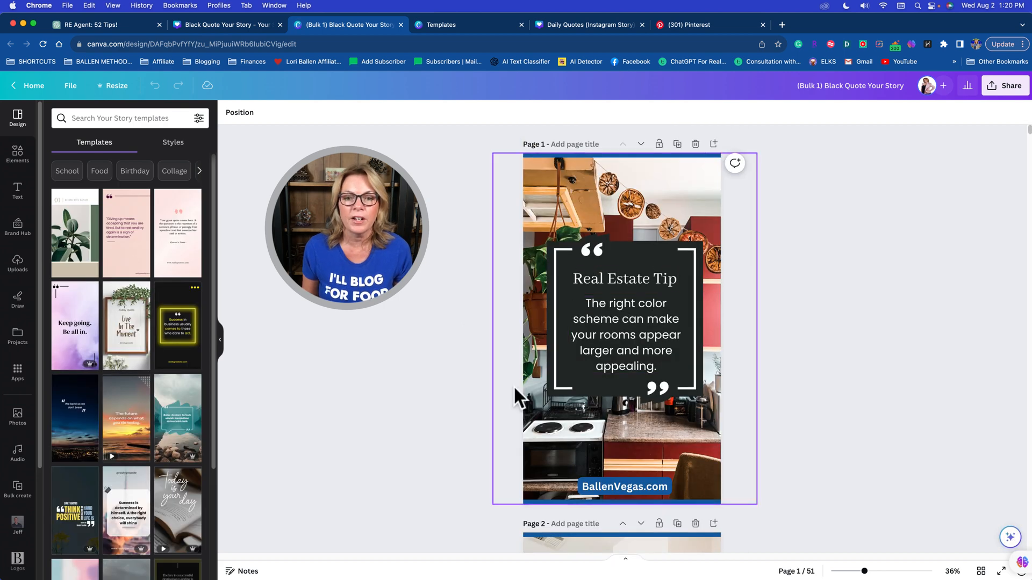
scroll(452, 372, down, 2)
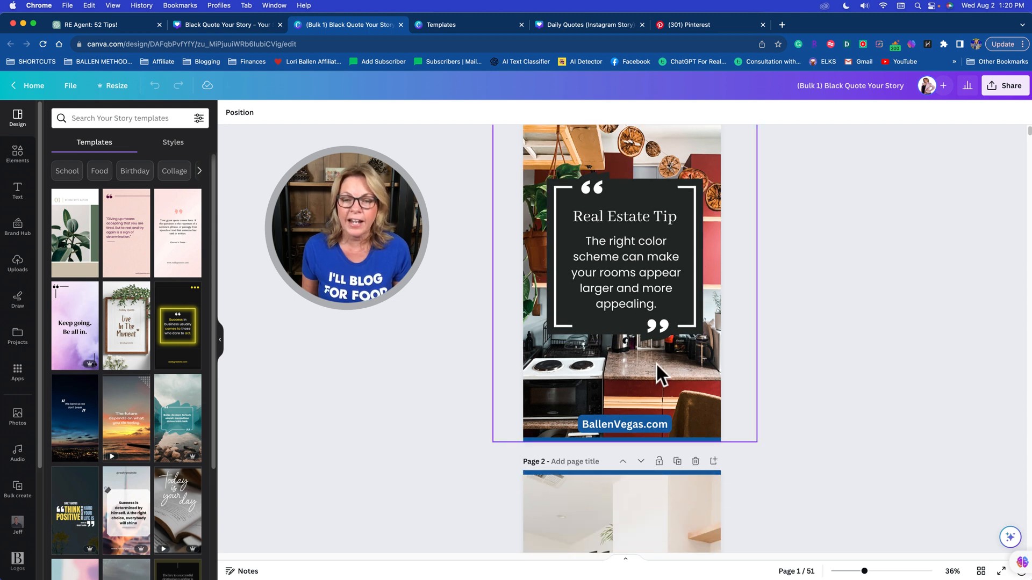
scroll(711, 372, up, 1)
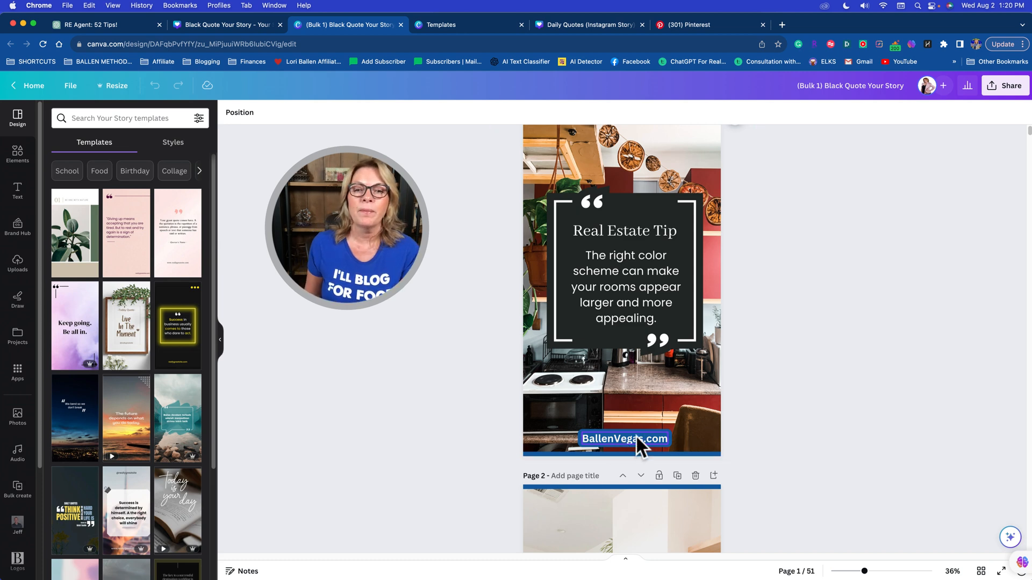
scroll(599, 418, down, 6)
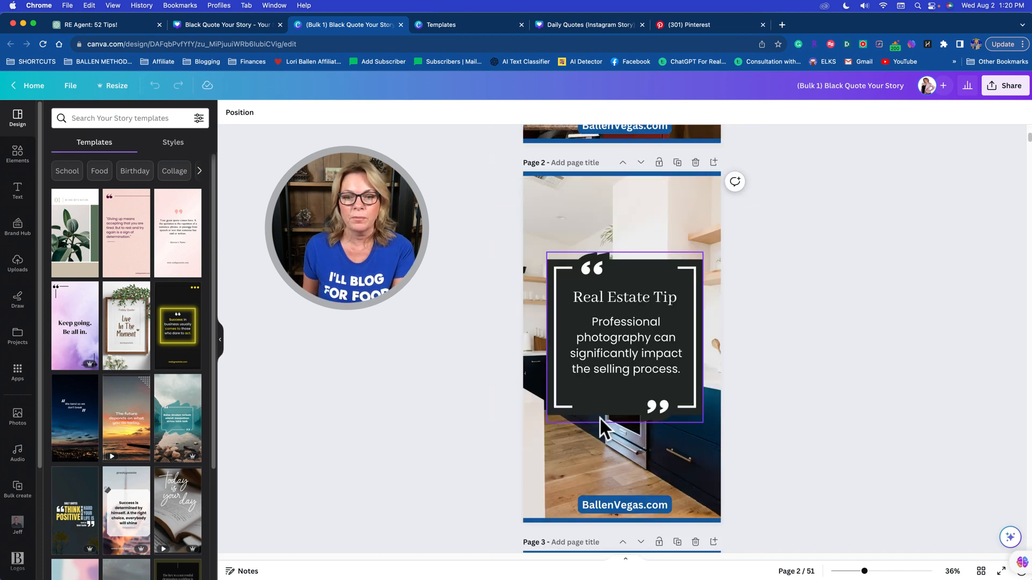
scroll(601, 420, down, 2)
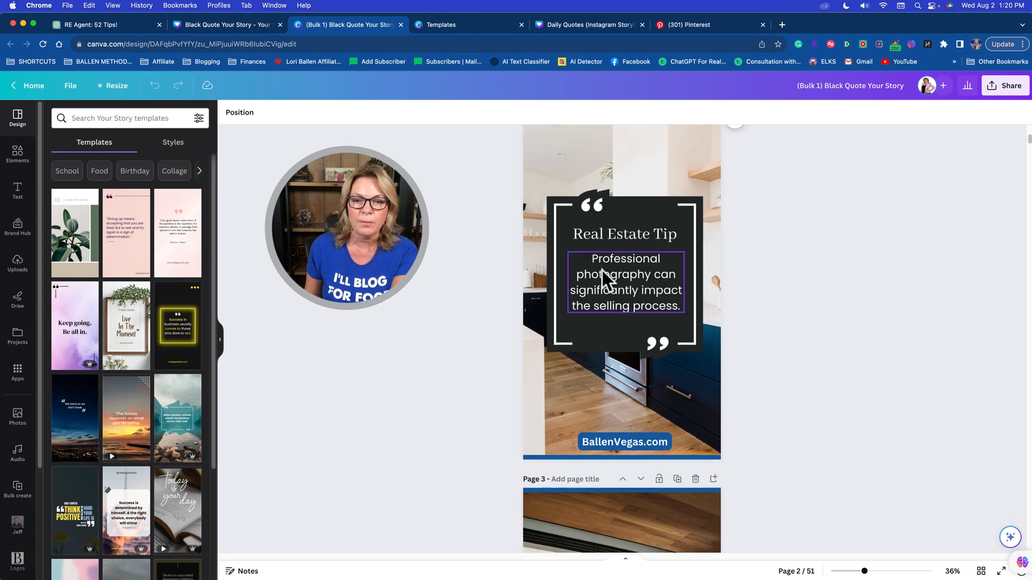
scroll(602, 269, down, 12)
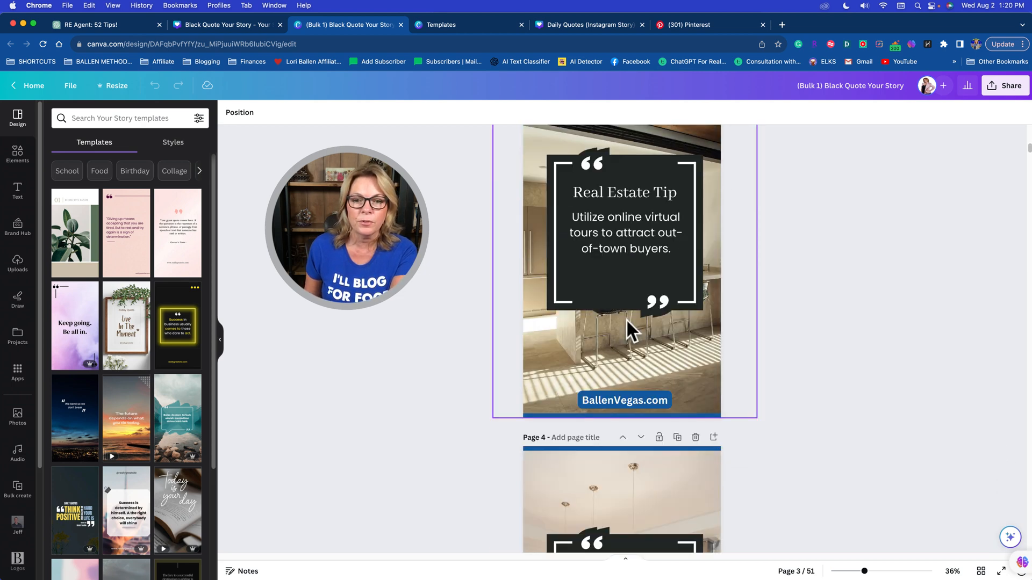
scroll(627, 321, down, 8)
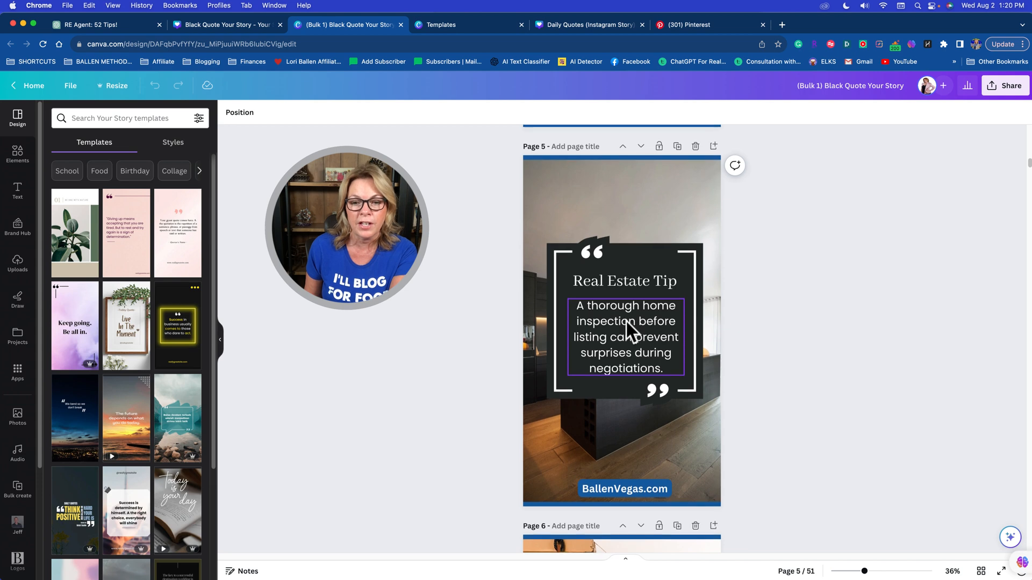
scroll(627, 322, down, 6)
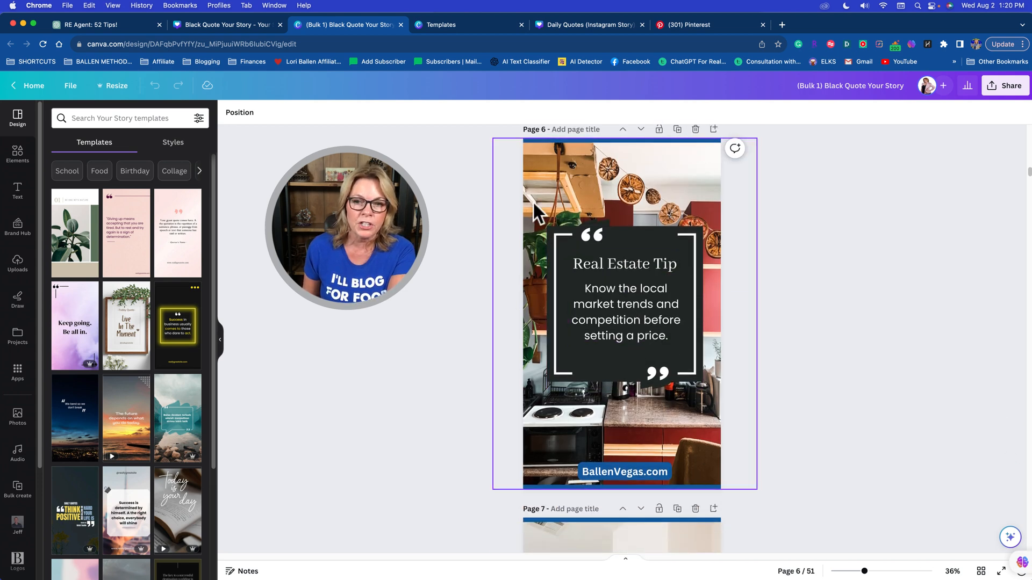
- Examine generated pages 5 to 13, checking how each tip fits the quote box and which pages still lack a photo background
scroll(695, 230, up, 9)
scroll(652, 392, down, 2)
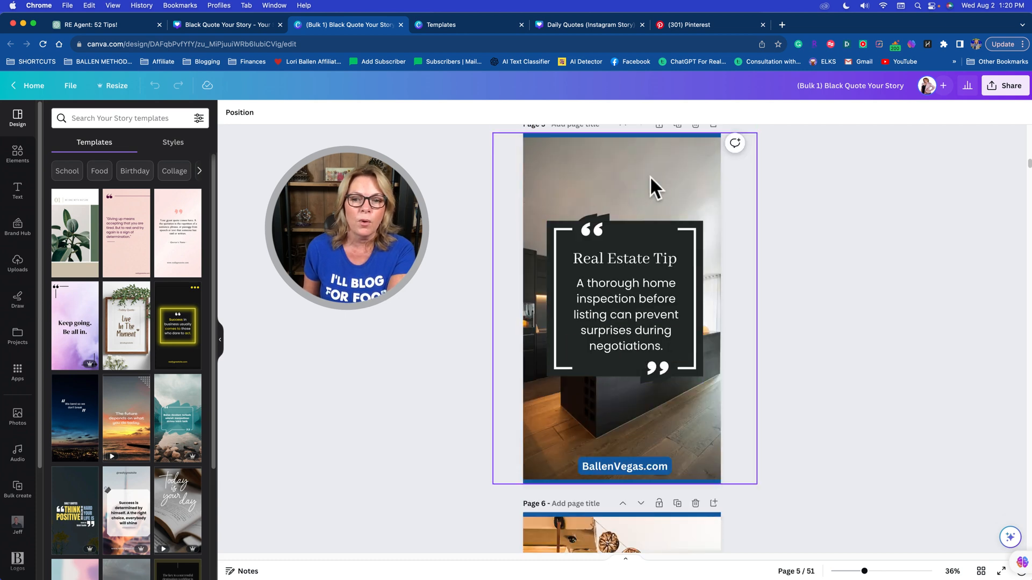
scroll(650, 176, down, 13)
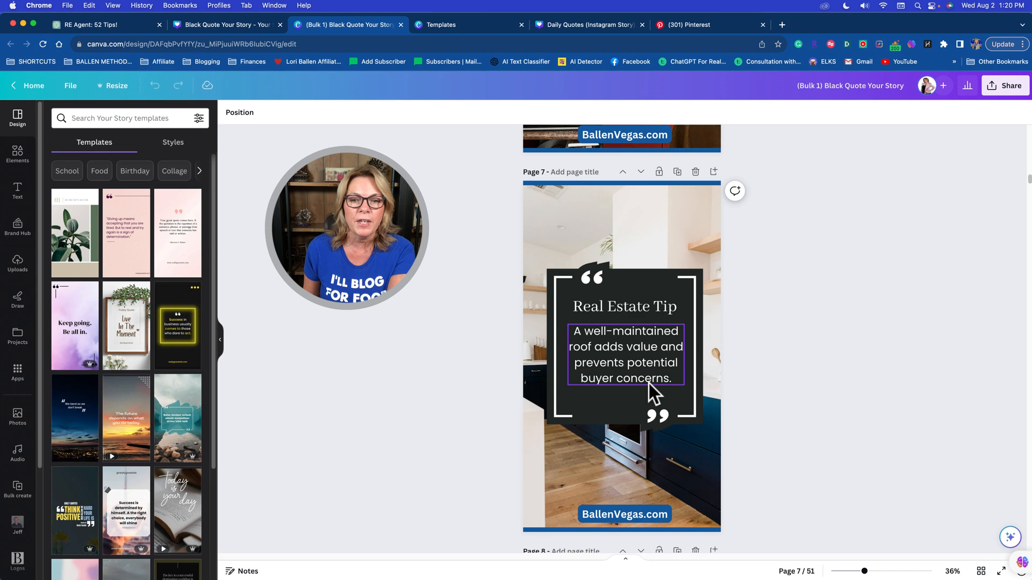
scroll(637, 376, down, 9)
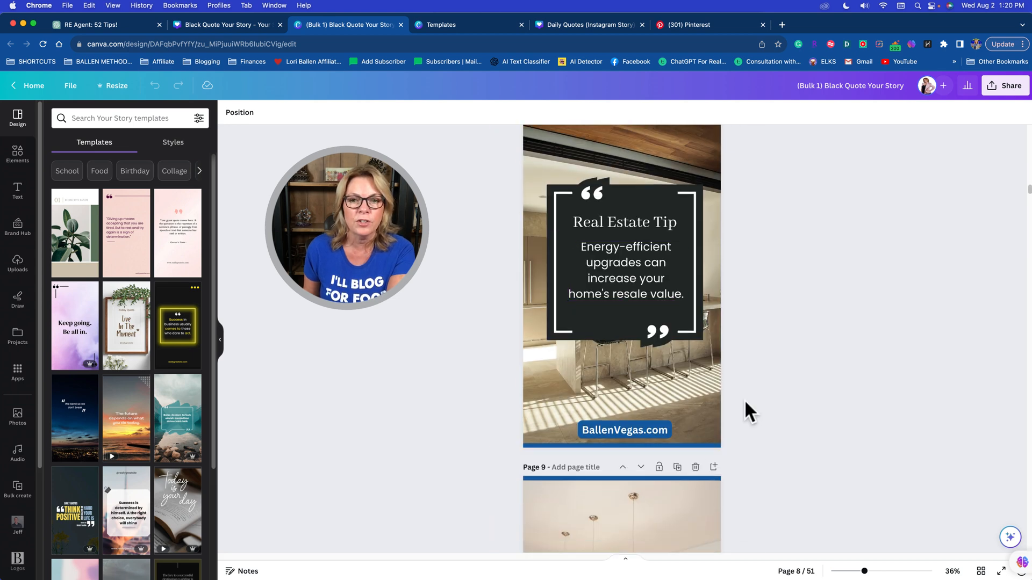
scroll(631, 411, down, 18)
scroll(633, 399, down, 16)
scroll(637, 382, up, 13)
scroll(637, 378, down, 16)
scroll(636, 380, down, 2)
scroll(606, 270, up, 20)
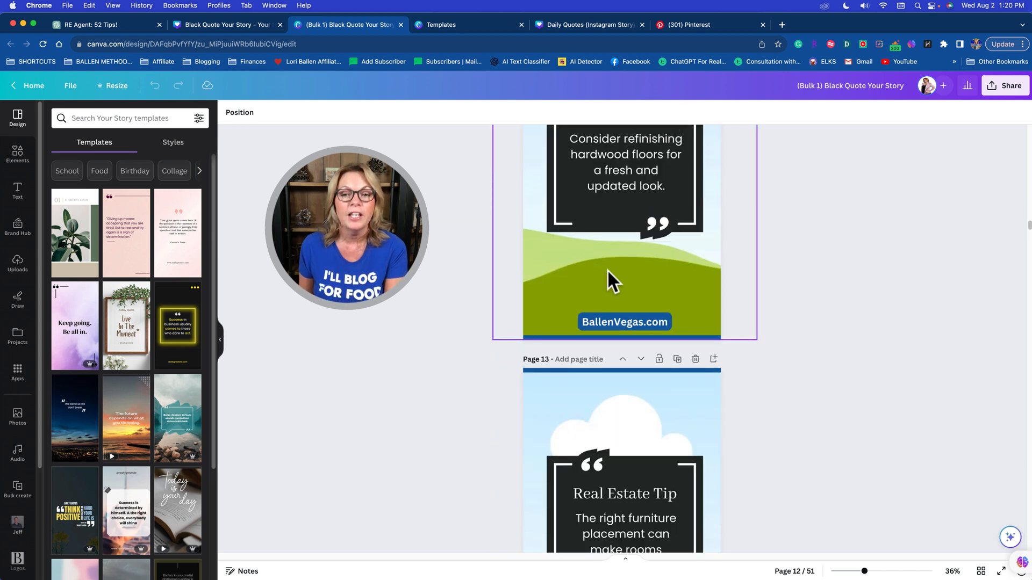
scroll(608, 271, down, 7)
- Try searching the story templates for "kitchen" and "inside of a house" to find a background for page 11
click(607, 271)
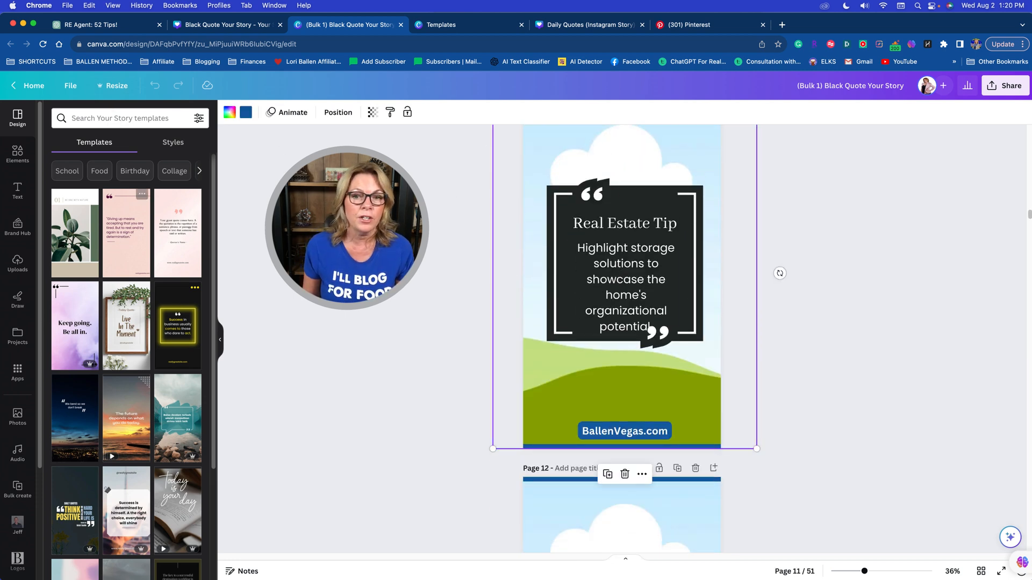
scroll(624, 289, up, 3)
click(23, 152)
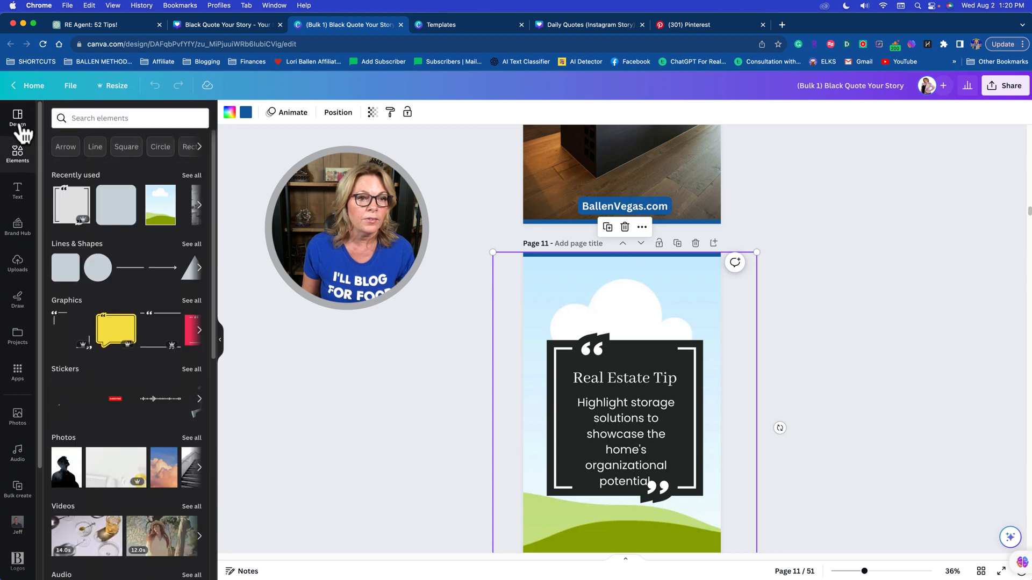
click(19, 127)
click(87, 117)
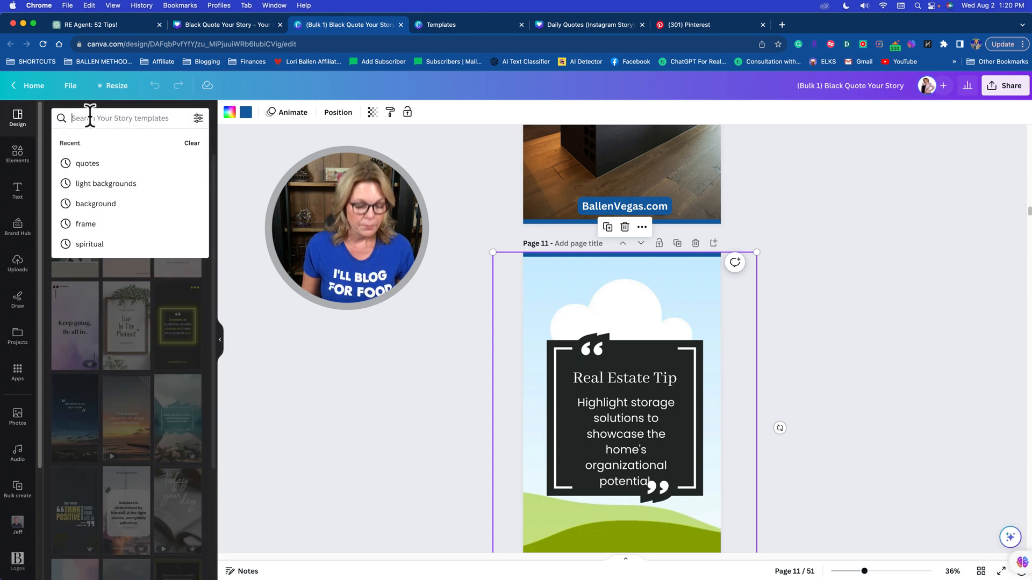
text(kitchen)
key(Return)
click(108, 118)
drag(109, 120, 46, 118)
text(l)
key(BackSpace)
text(inside of a house)
key(Return)
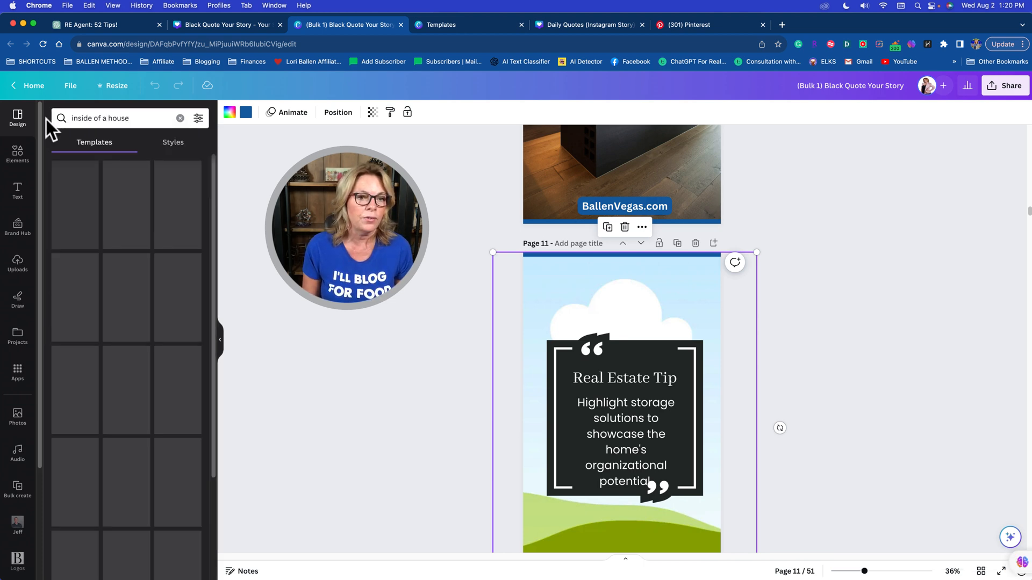
- Rerun the "inside of a house" template search and check for matching styles
drag(146, 117, 62, 116)
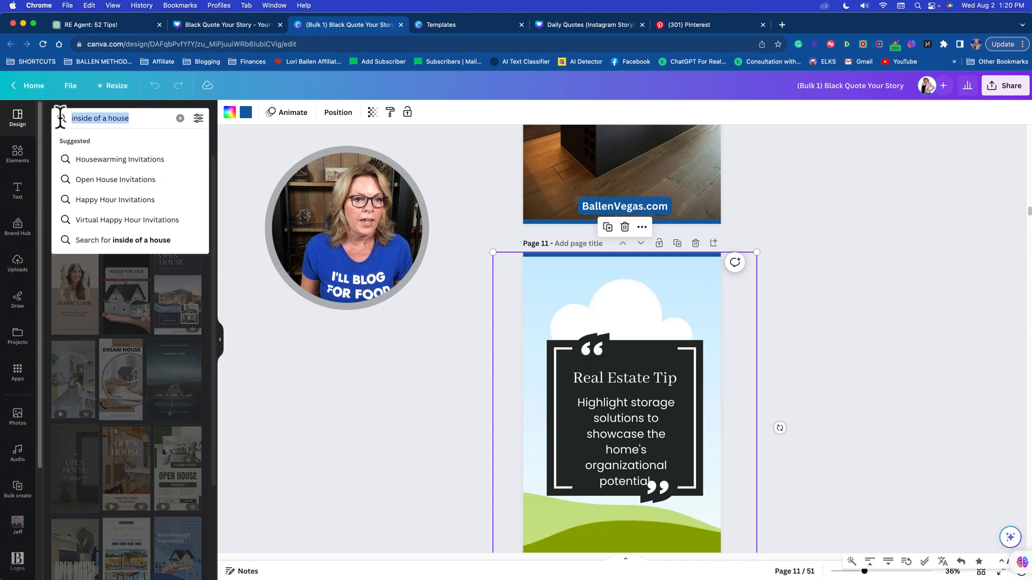
click(20, 155)
click(108, 117)
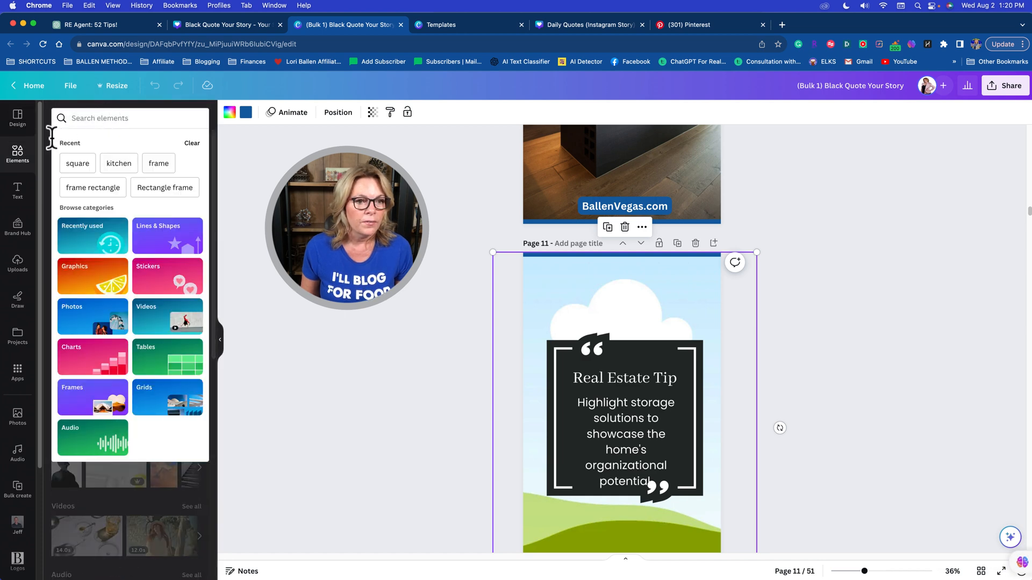
click(25, 120)
click(82, 117)
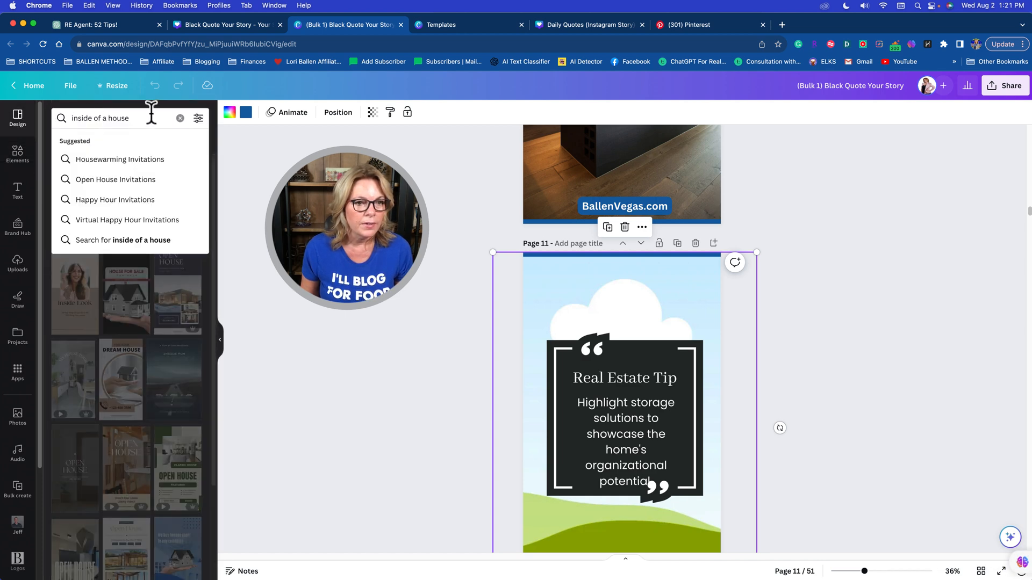
key(Return)
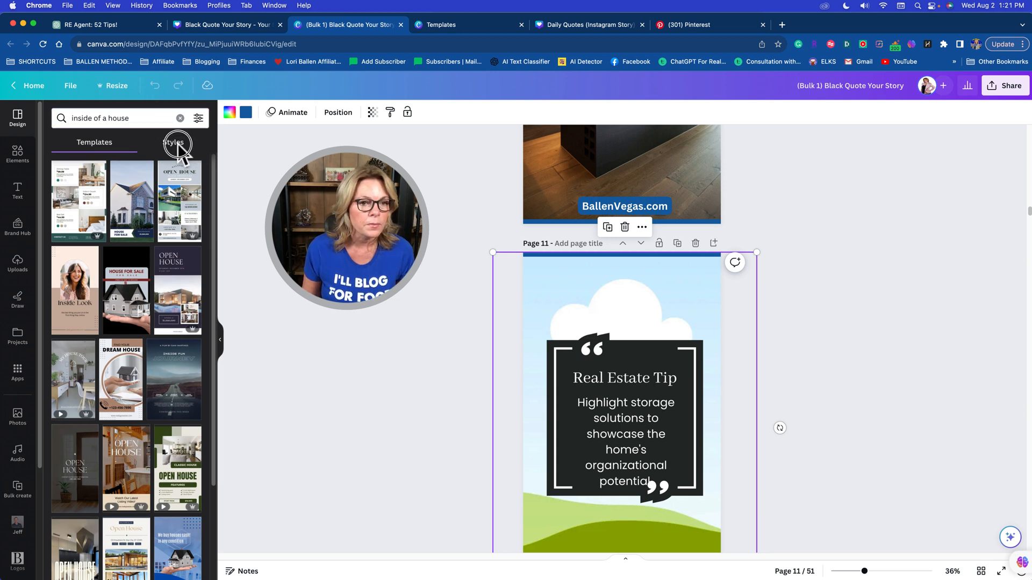
click(175, 142)
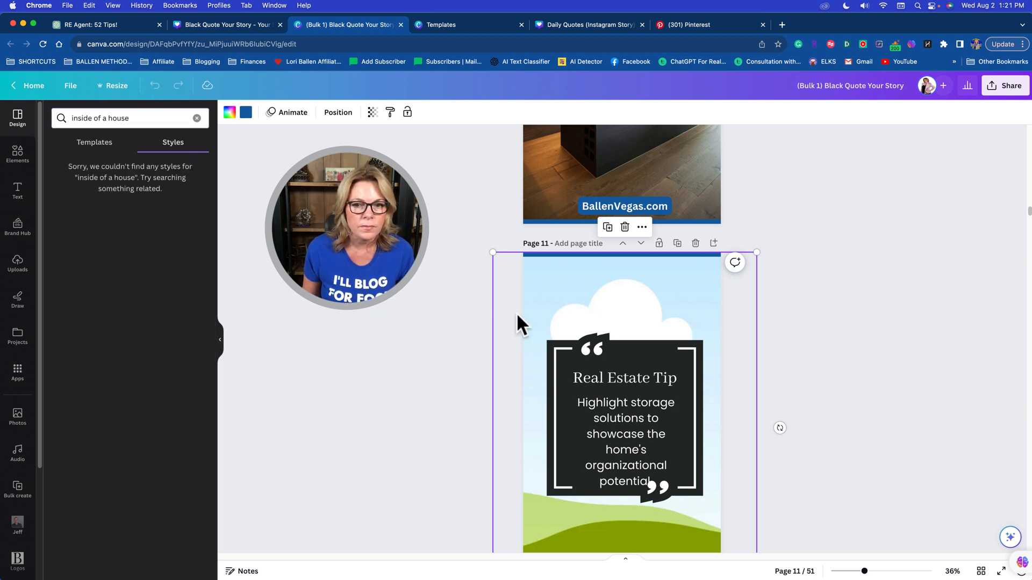
- Open the full photo library among the design elements and search it for "inside house"
click(18, 154)
scroll(128, 305, down, 10)
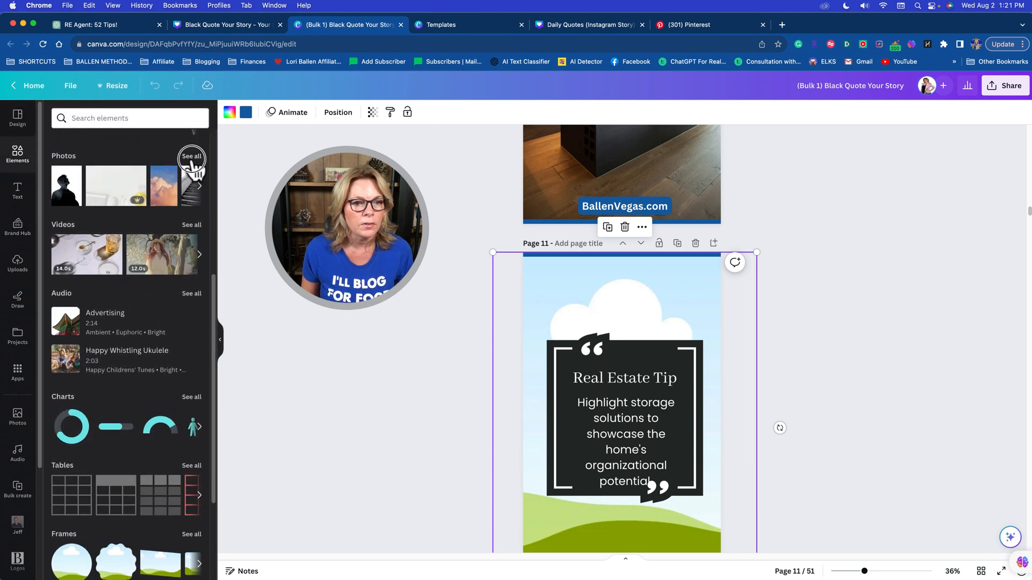
click(192, 156)
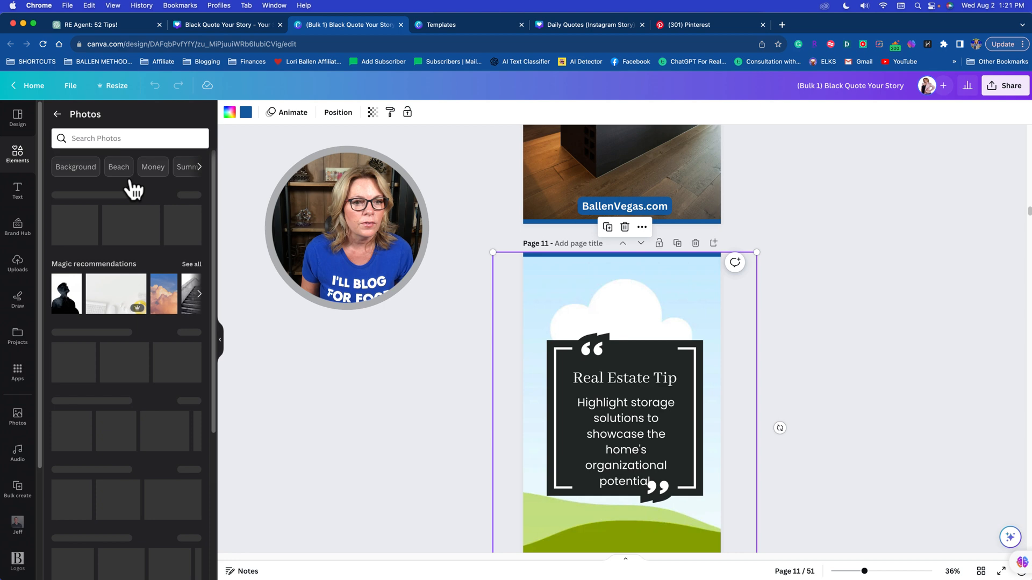
click(92, 138)
text(in)
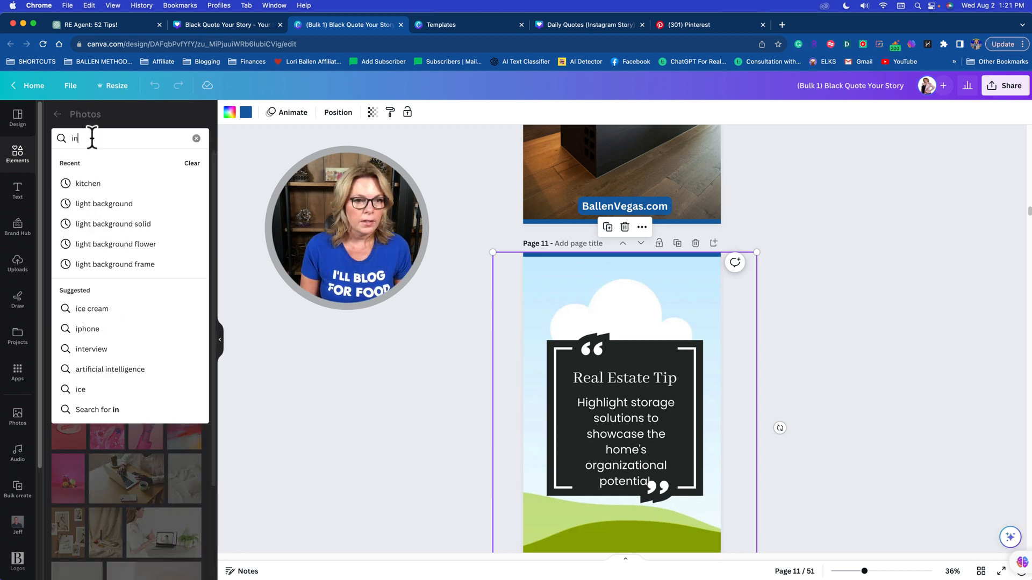
text(side house)
key(Return)
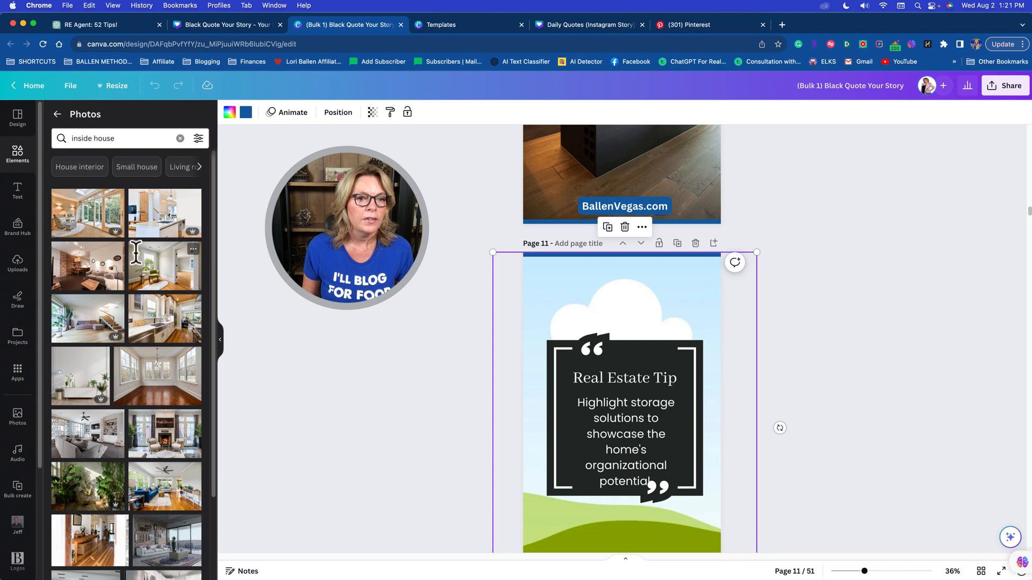
- Fill page 11's background frame with the skylit sunroom photo and page 12's with the brick-walled living room photo
drag(96, 217, 686, 298)
double_click(627, 285)
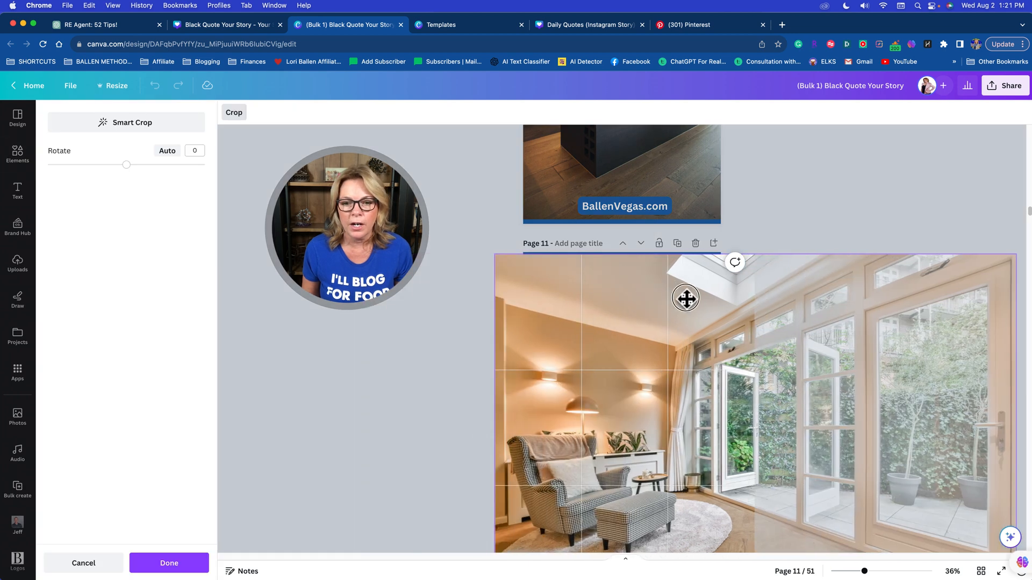
click(421, 288)
scroll(816, 408, down, 6)
scroll(695, 321, down, 1)
drag(92, 280, 575, 262)
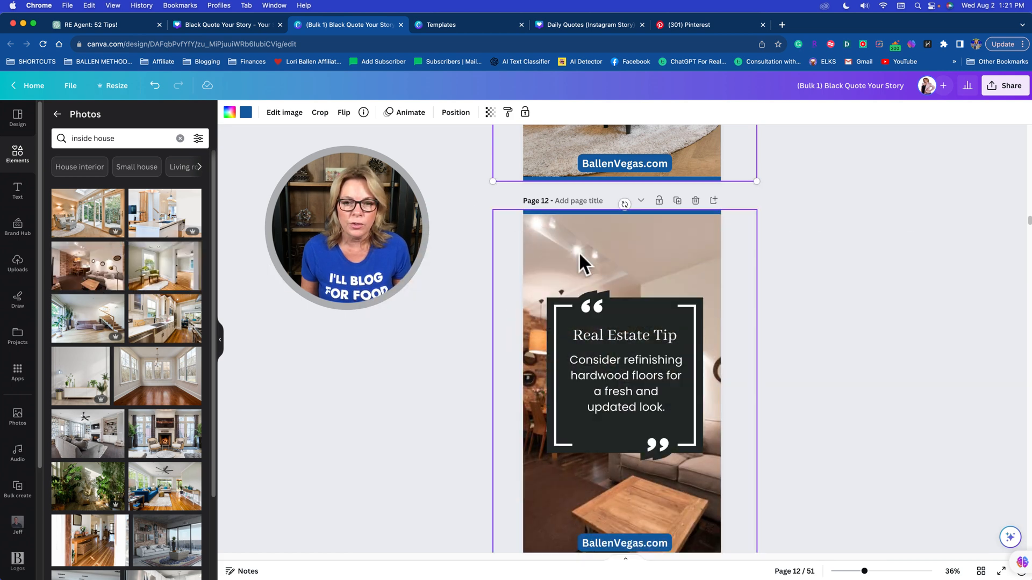
- Fill page 13's background frame with the white-cabinet kitchen photo and page 14's with the empty hardwood-floor room photo
scroll(569, 258, down, 8)
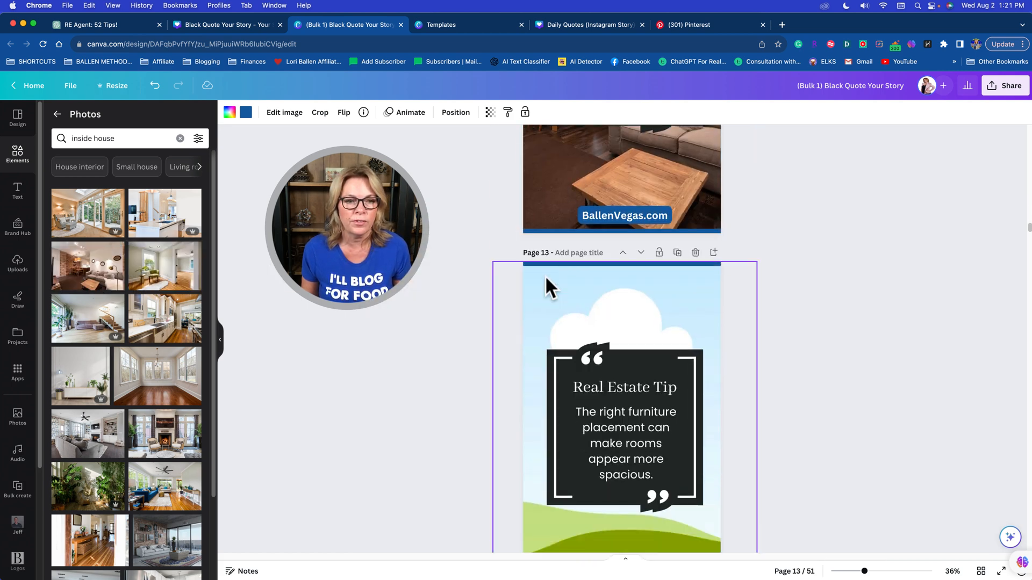
drag(165, 320, 545, 325)
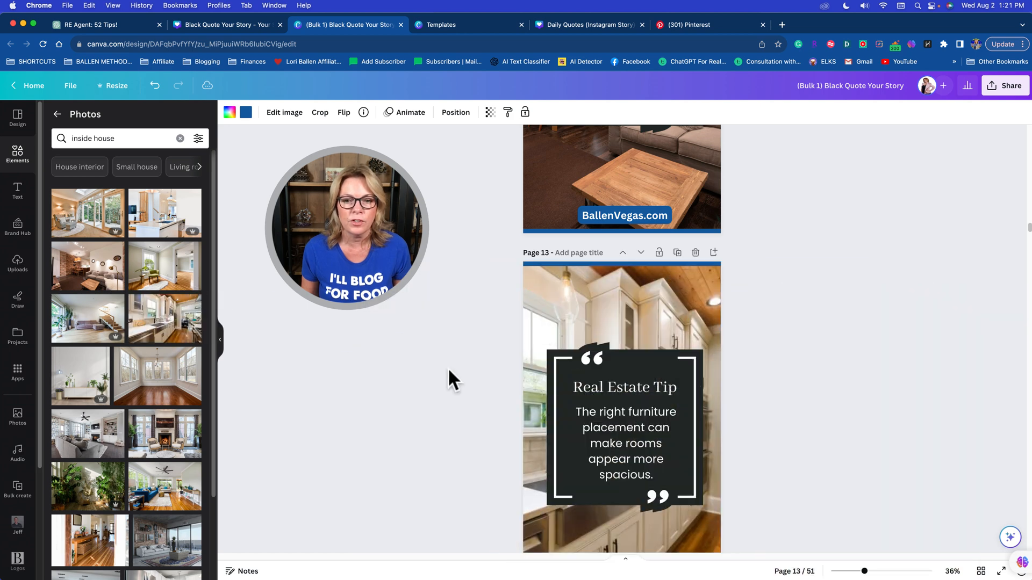
scroll(448, 371, down, 8)
drag(180, 355, 523, 320)
- Fill page 15's background frame with the light living room photo and page 16's with the indoor plants photo
scroll(472, 328, down, 6)
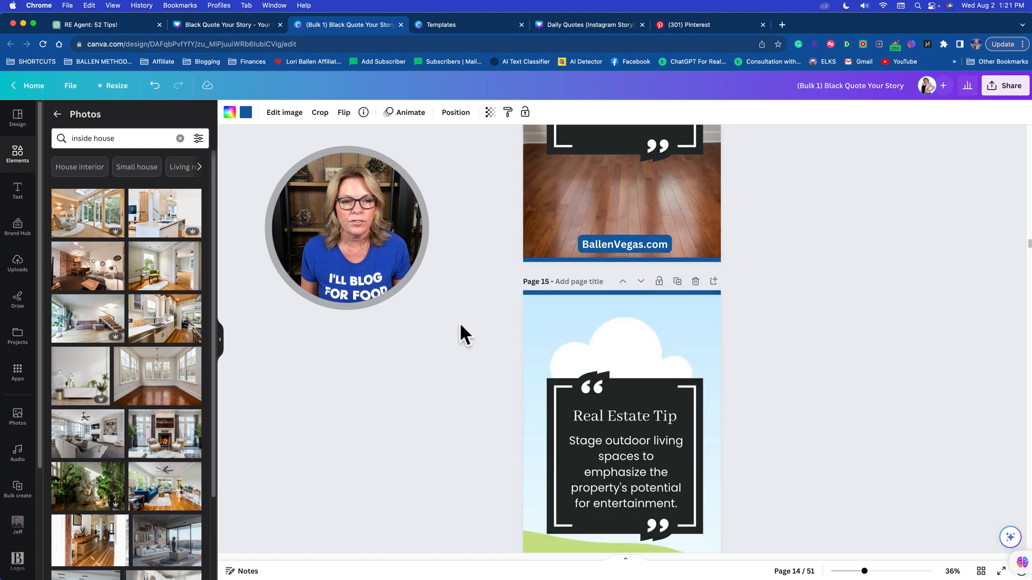
scroll(471, 322, down, 1)
scroll(141, 331, down, 4)
drag(88, 240, 557, 308)
scroll(449, 343, down, 5)
drag(93, 285, 551, 422)
- Fill page 17's background frame with the blue-sofa living room photo and page 18's with the stainless-steel kitchen photo
scroll(538, 413, down, 5)
scroll(618, 322, down, 5)
drag(187, 276, 568, 253)
scroll(410, 349, down, 5)
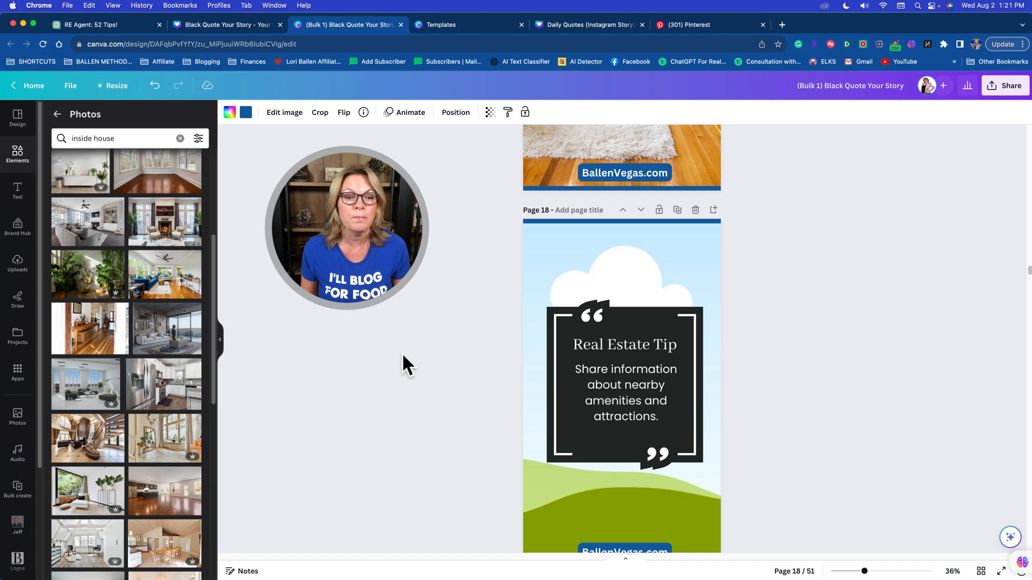
drag(156, 401, 543, 252)
- Fill page 19's background frame with the curved staircase photo and replace it with the gray living room photo
scroll(449, 353, down, 5)
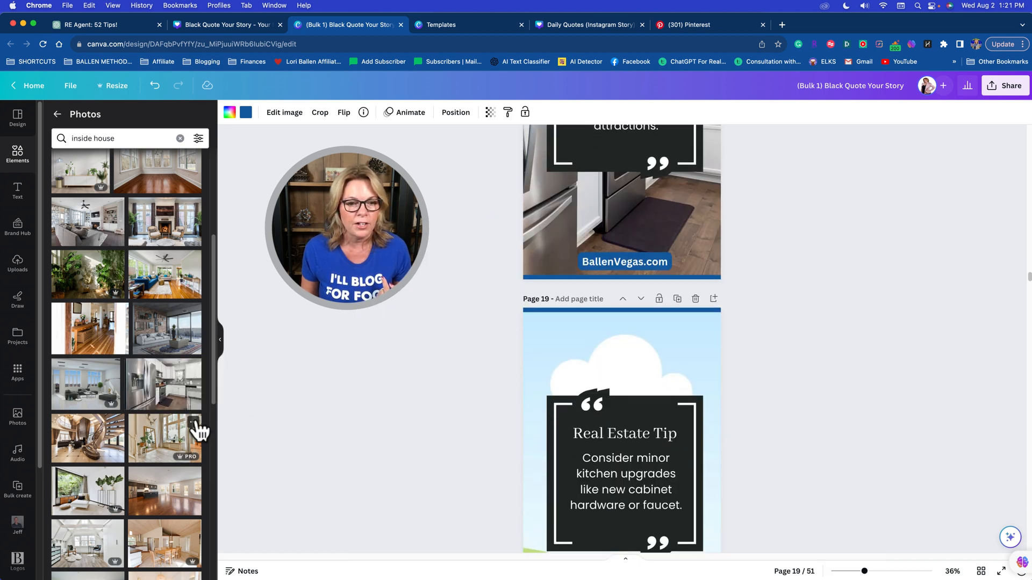
drag(96, 457, 532, 392)
scroll(597, 446, down, 5)
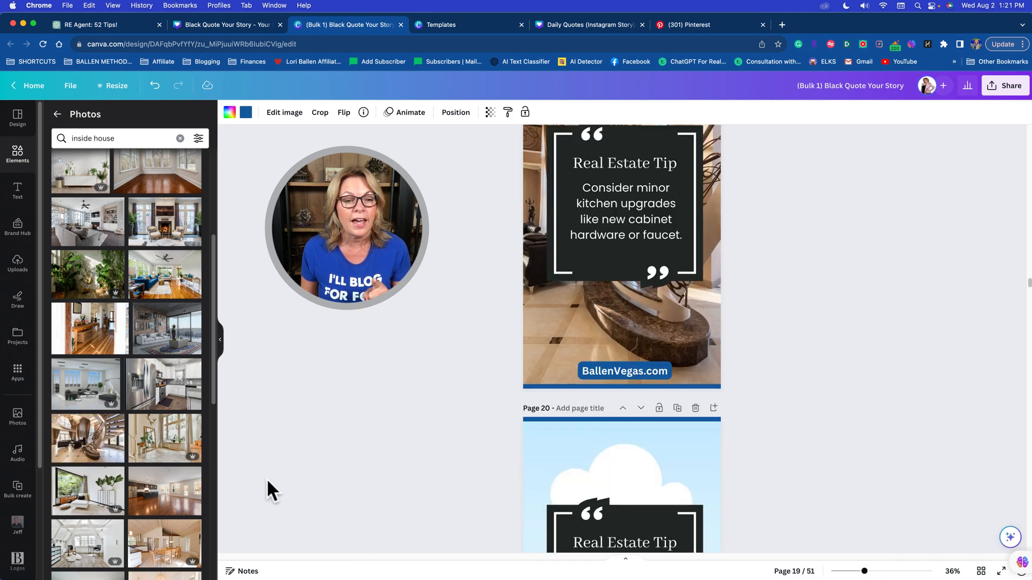
scroll(560, 316, up, 3)
drag(199, 345, 559, 226)
- Fill page 20's background frame with another interior photo and page 21's with the white sofa and garden window photo
scroll(520, 475, down, 5)
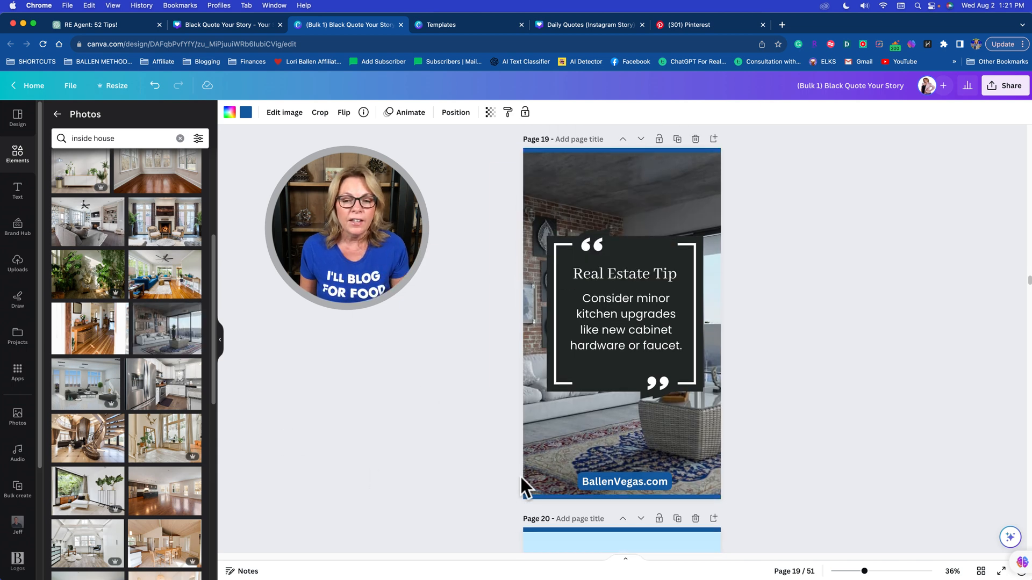
scroll(178, 446, down, 1)
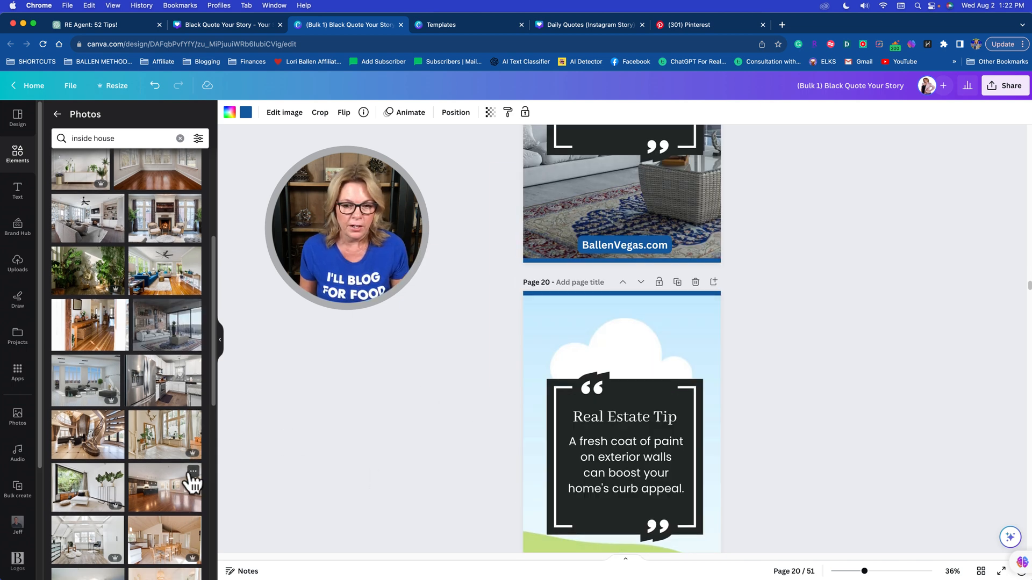
drag(160, 525, 518, 362)
scroll(373, 410, down, 4)
scroll(373, 411, down, 3)
drag(92, 486, 530, 348)
- Fill page 22's background frame with the bright wooden dining area photo and page 23's with the empty dark-wood-floor room photo
scroll(449, 413, down, 6)
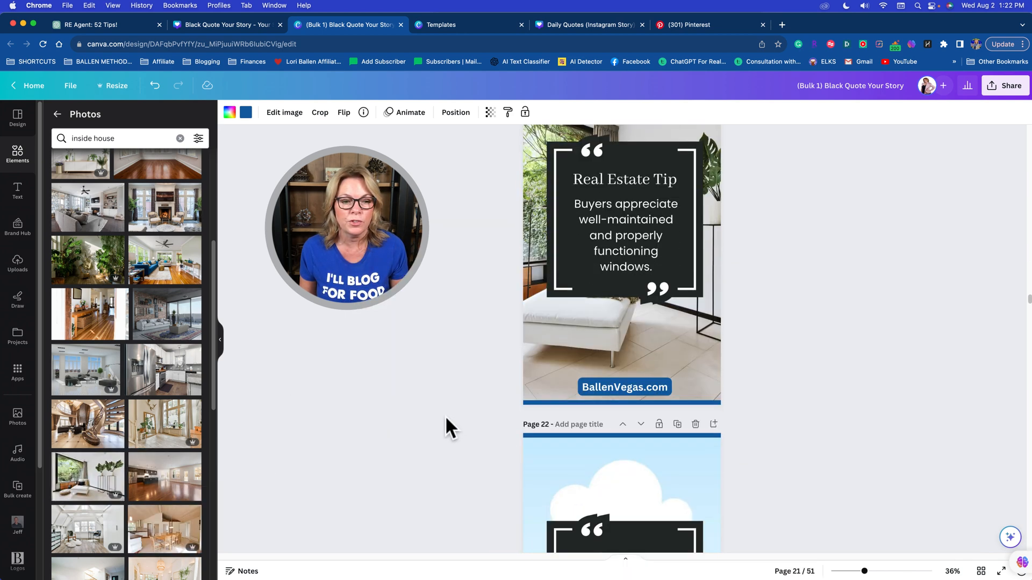
drag(189, 540, 569, 392)
scroll(453, 427, down, 6)
scroll(450, 420, down, 5)
scroll(144, 508, down, 5)
drag(152, 472, 543, 430)
- Fill the backgrounds of pages 24 and 25 with further "inside house" photos, starting with the fire photo on page 24
scroll(327, 437, down, 5)
scroll(122, 502, down, 3)
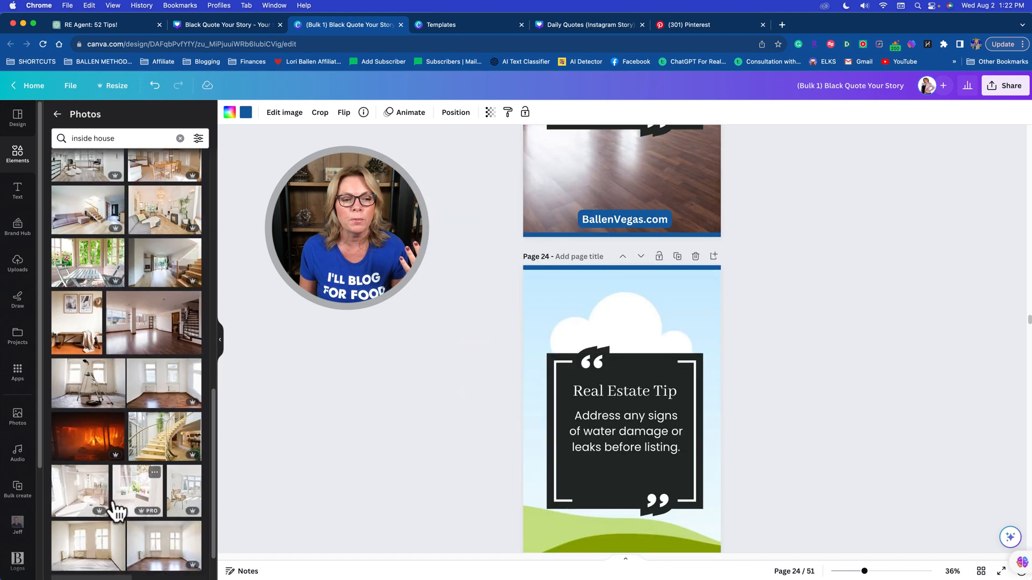
drag(91, 457, 546, 325)
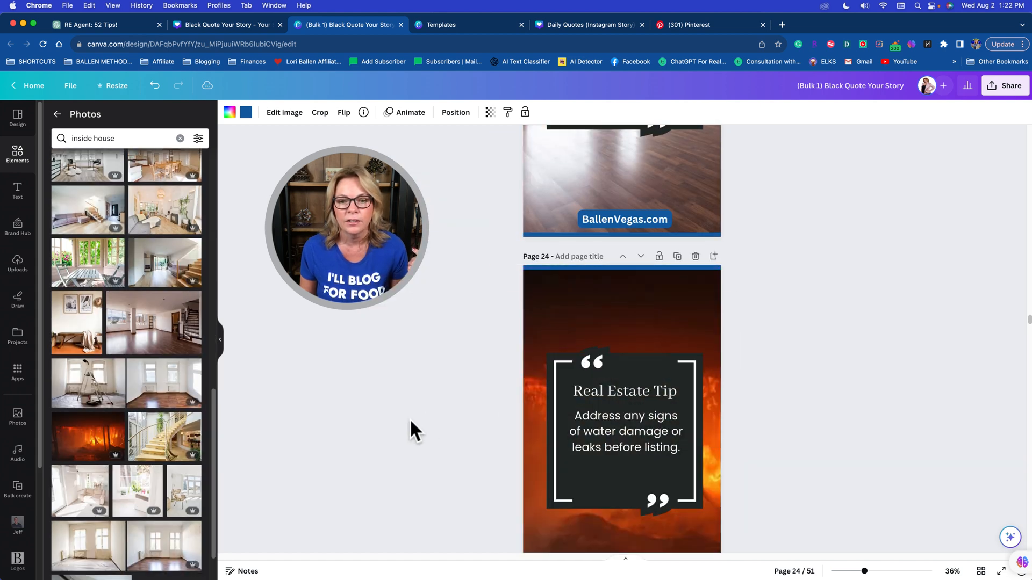
scroll(412, 428, down, 4)
scroll(376, 376, up, 2)
drag(164, 436, 526, 414)
scroll(376, 438, down, 5)
drag(199, 548, 591, 304)
- Fill page 26's background frame with the white attic bedroom photo and page 27's with the greenhouse photo
scroll(575, 340, down, 5)
scroll(108, 412, down, 6)
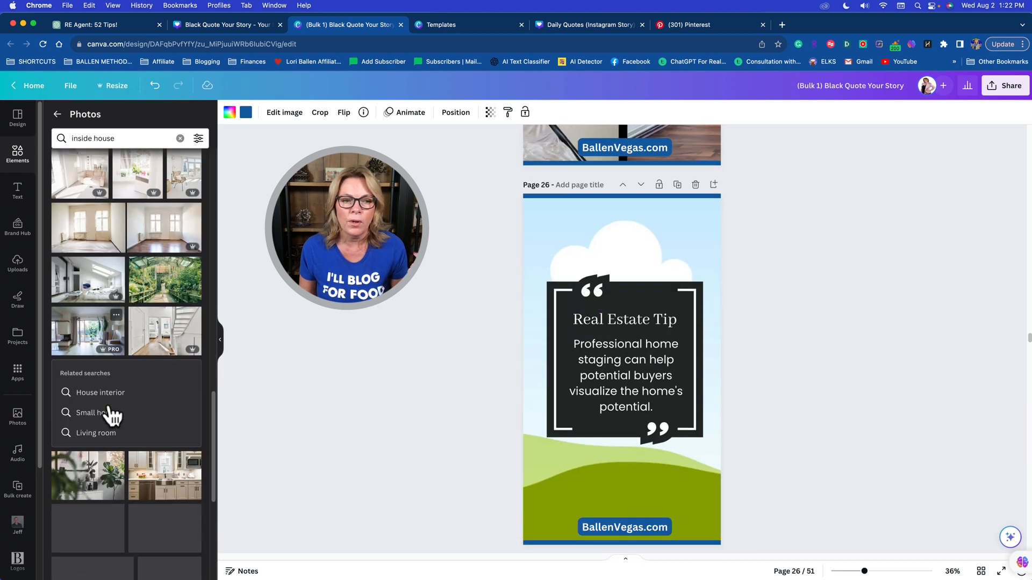
drag(100, 297, 557, 254)
scroll(311, 352, down, 5)
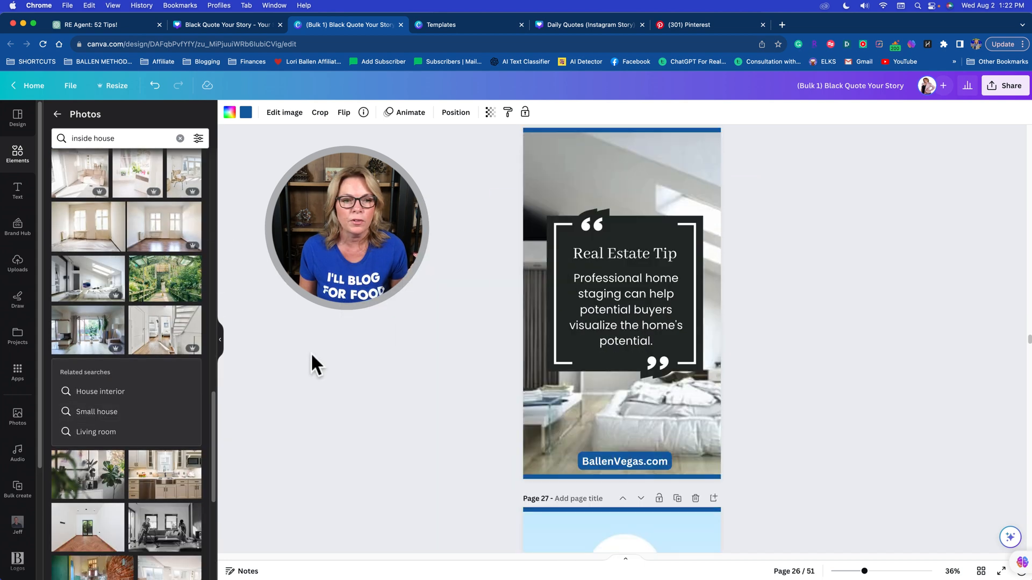
drag(164, 278, 537, 247)
- Fill page 28's background frame with the gray cabinet and plants photo and page 29's with another interior photo
scroll(403, 237, down, 5)
scroll(161, 430, down, 1)
drag(103, 472, 541, 369)
scroll(376, 387, down, 5)
scroll(354, 399, down, 5)
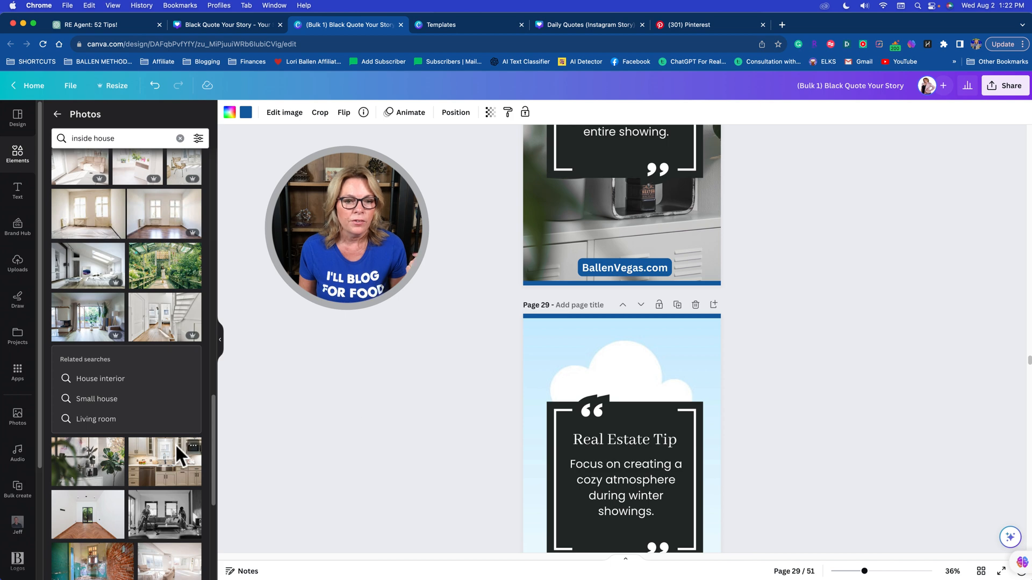
drag(162, 479, 543, 384)
- Fill page 30's background frame with the beige-cabinet kitchen photo and page 31's with the weathered teal-walled room photo
scroll(515, 423, down, 3)
drag(177, 484, 532, 421)
scroll(362, 419, down, 2)
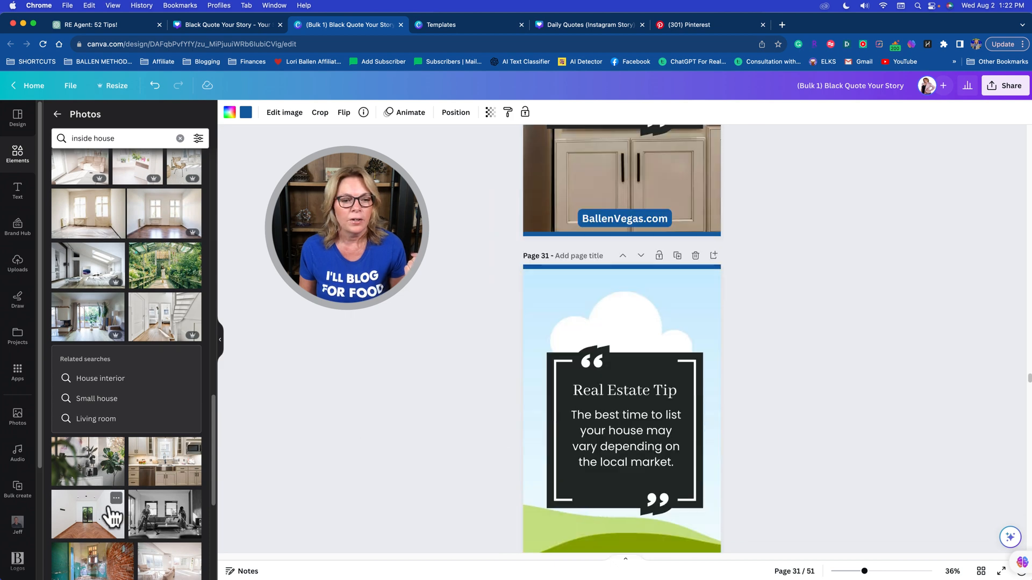
scroll(86, 484, down, 3)
drag(81, 435, 524, 332)
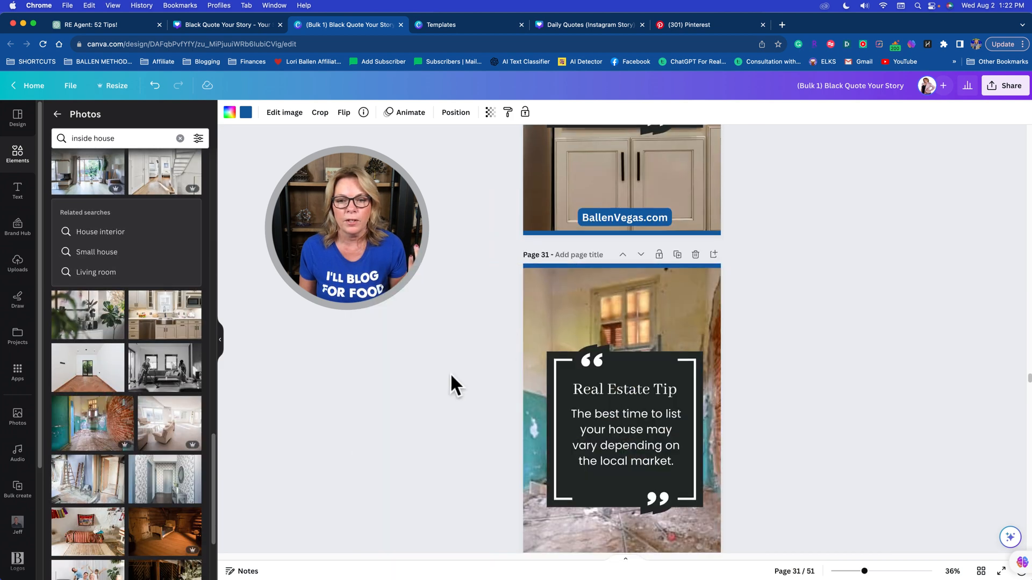
- Fill page 32's background frame with the log cabin room photo and page 33's with the dark woven-wall interior photo
scroll(451, 387, down, 5)
drag(180, 541, 564, 438)
scroll(324, 473, down, 4)
scroll(120, 478, down, 3)
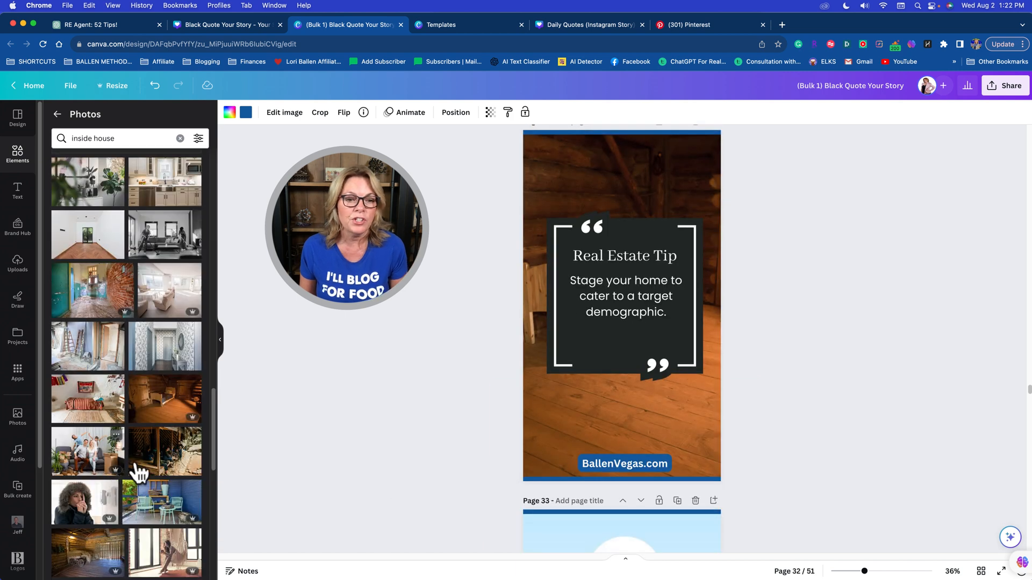
drag(168, 462, 547, 523)
- Fill page 34's background frame with the rustic wooden barn interior photo
scroll(541, 511, down, 5)
scroll(438, 491, down, 5)
drag(85, 550, 537, 344)
scroll(485, 379, down, 8)
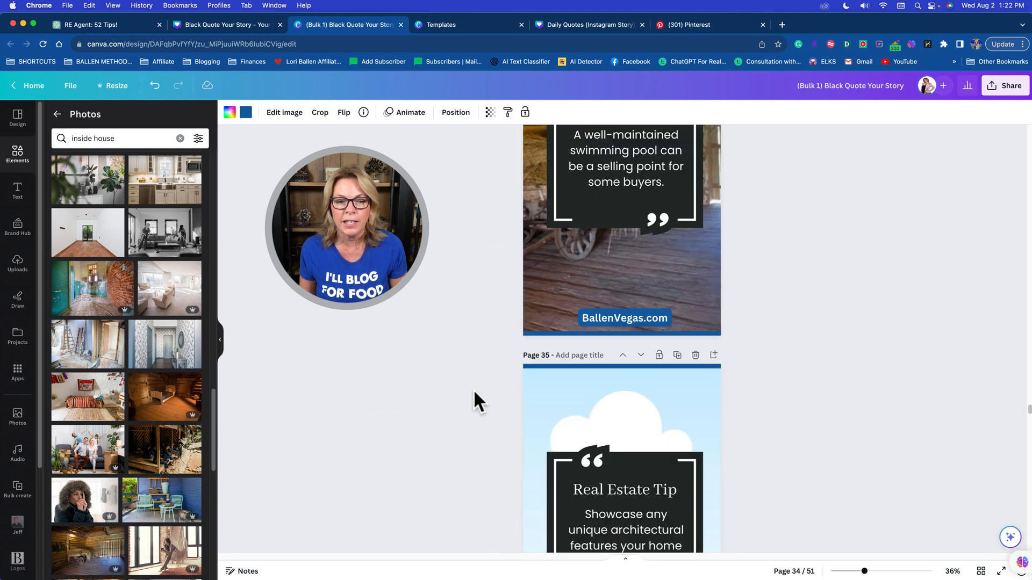
- Search the photos for "log cabins" and fill page 35's background frame with the gray blanket bedroom photo
scroll(161, 483, down, 10)
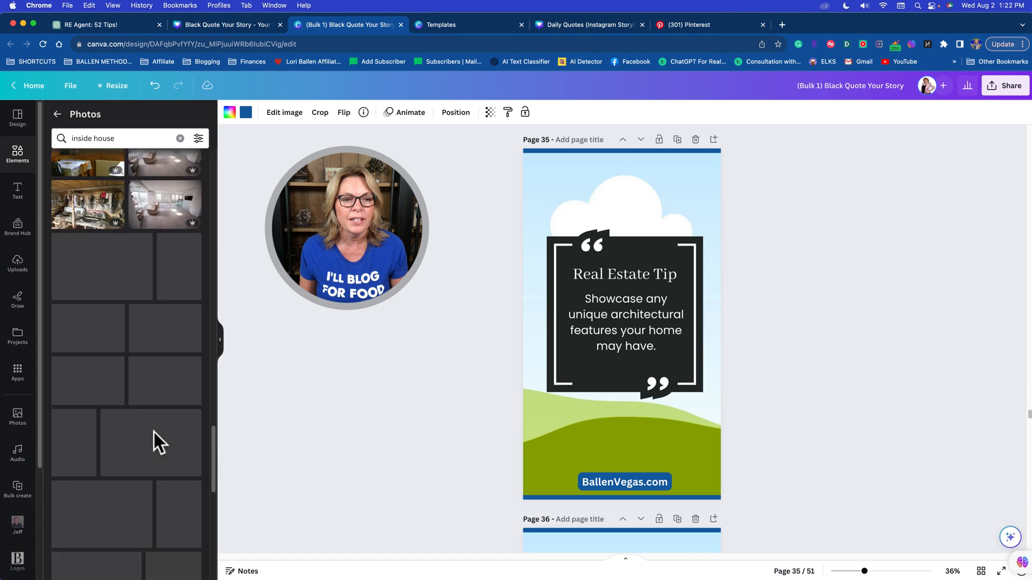
drag(127, 138, 58, 138)
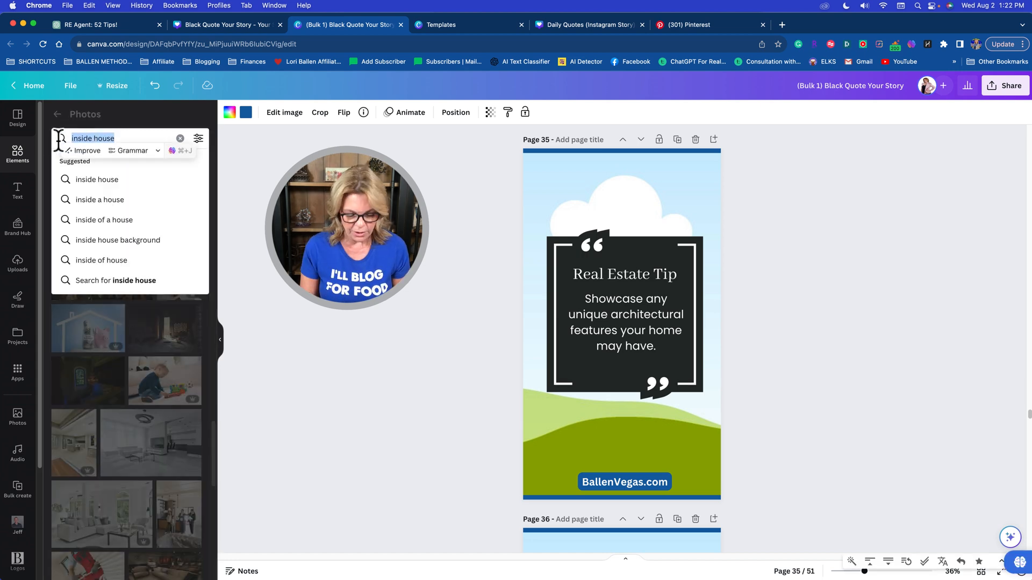
text(log g)
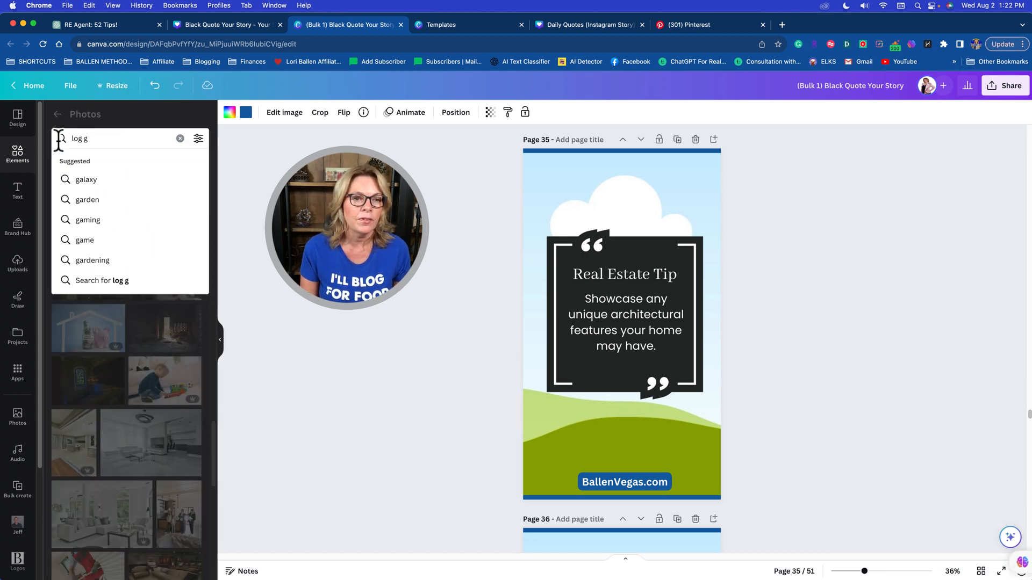
text(abbins)
key(Return)
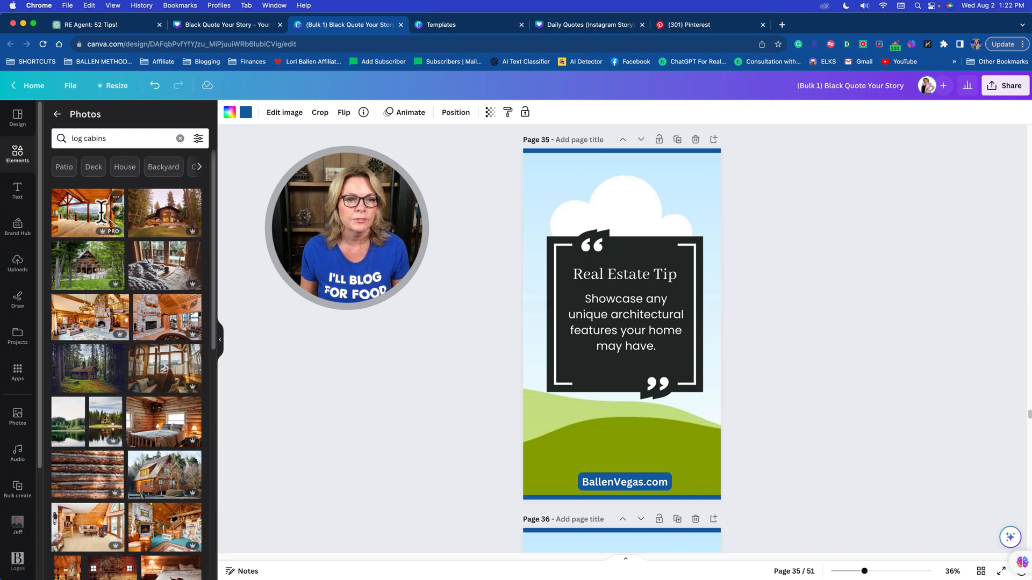
drag(179, 278, 533, 364)
- Fill page 36's background frame with the cabin exterior among pines and page 37's with the teal-carpeted cabin living room
scroll(560, 411, down, 5)
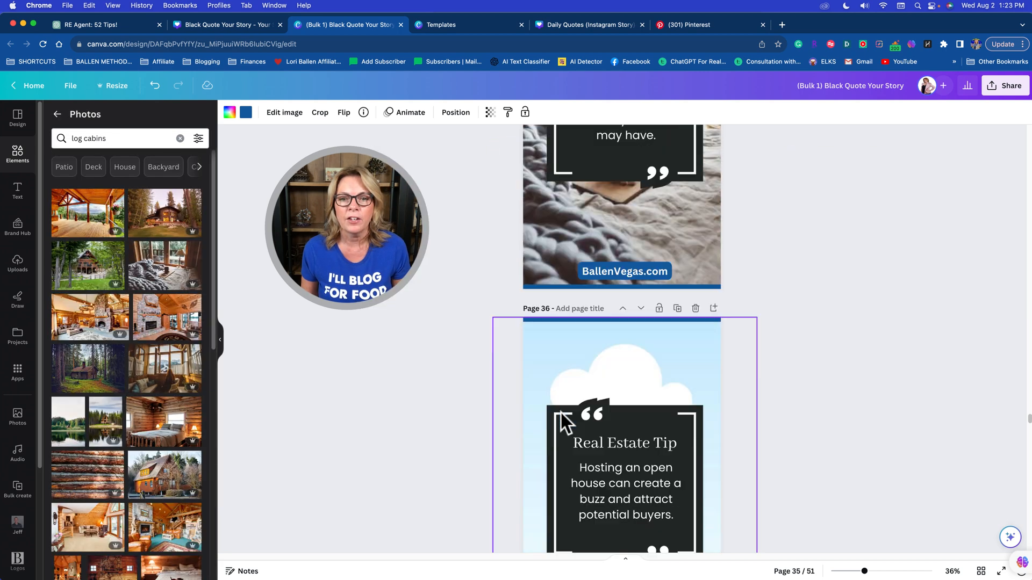
drag(169, 228, 578, 220)
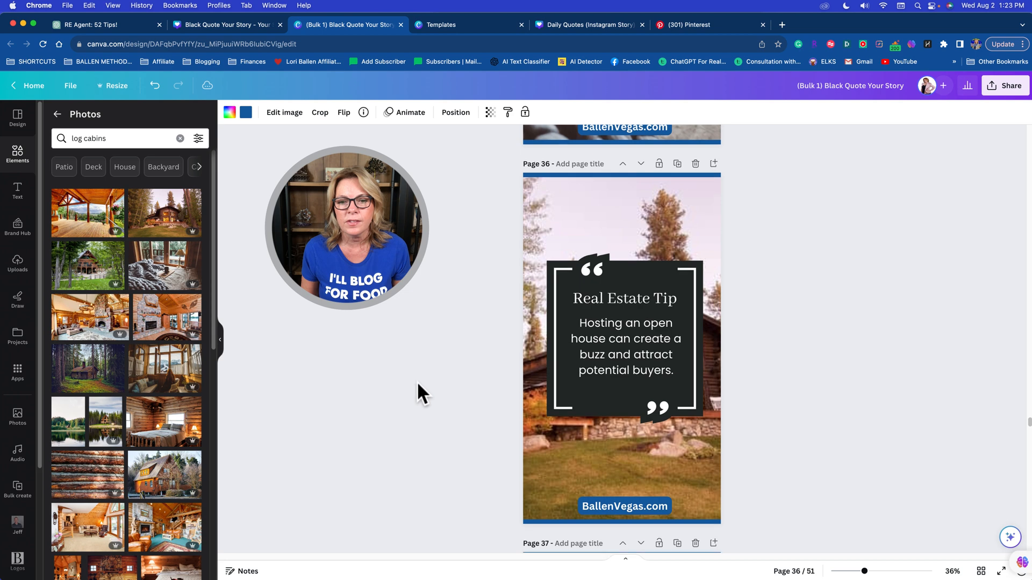
scroll(417, 380, down, 5)
drag(180, 519, 549, 389)
- Search the photos for "pools" and fill page 38's background frame with the modern house lit at dusk
scroll(646, 411, down, 5)
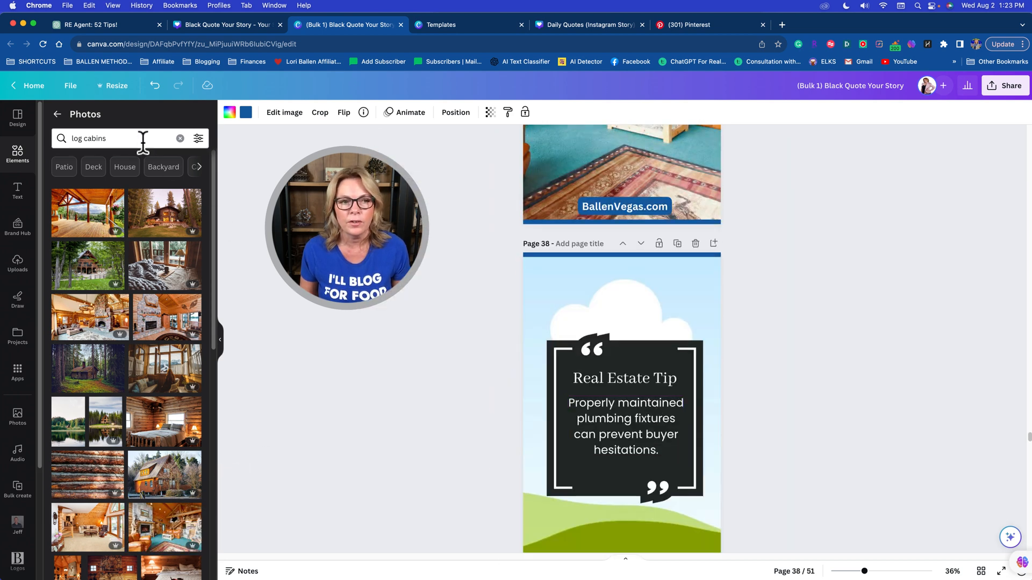
click(143, 142)
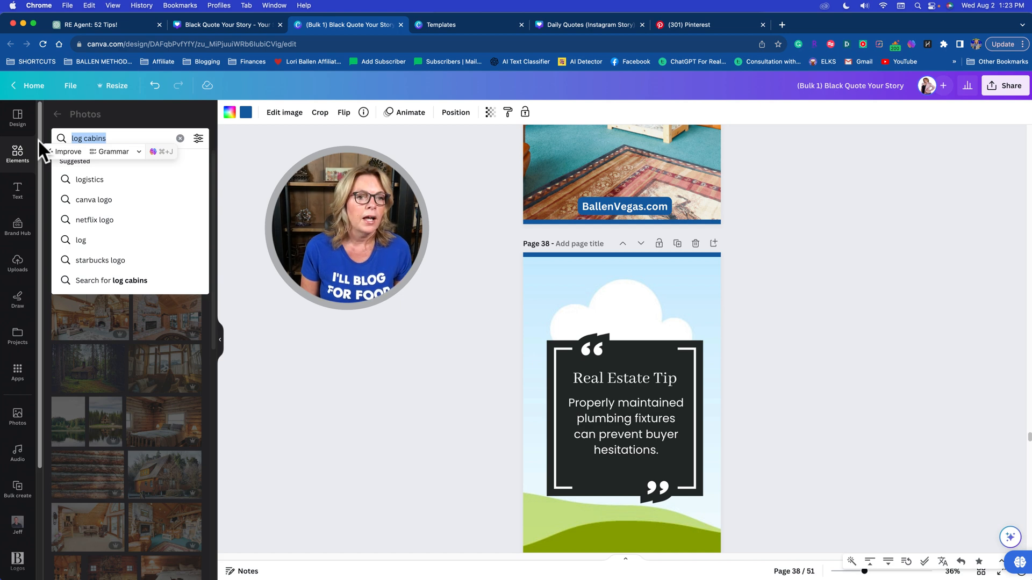
text(pools)
key(Return)
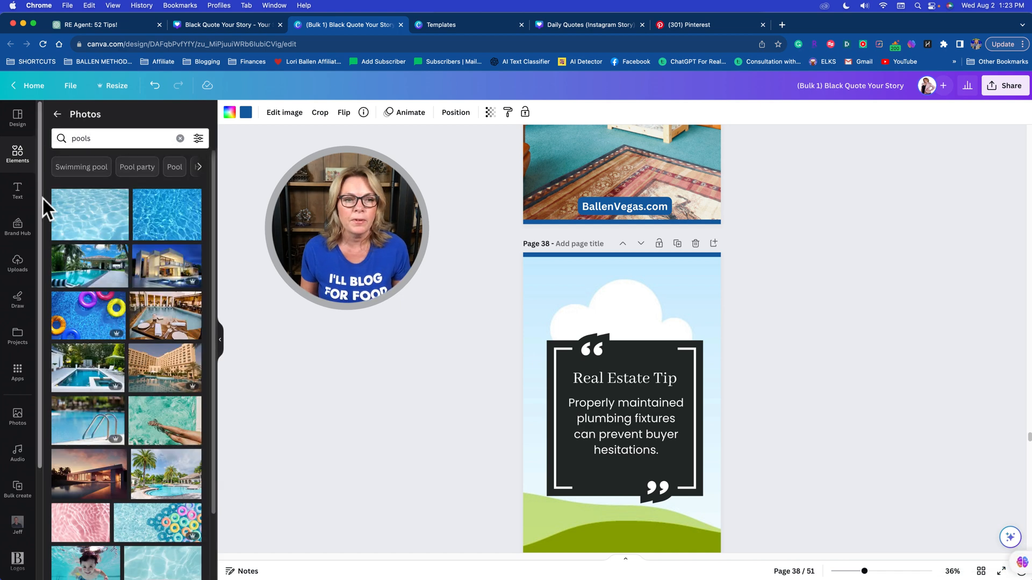
drag(155, 280, 535, 318)
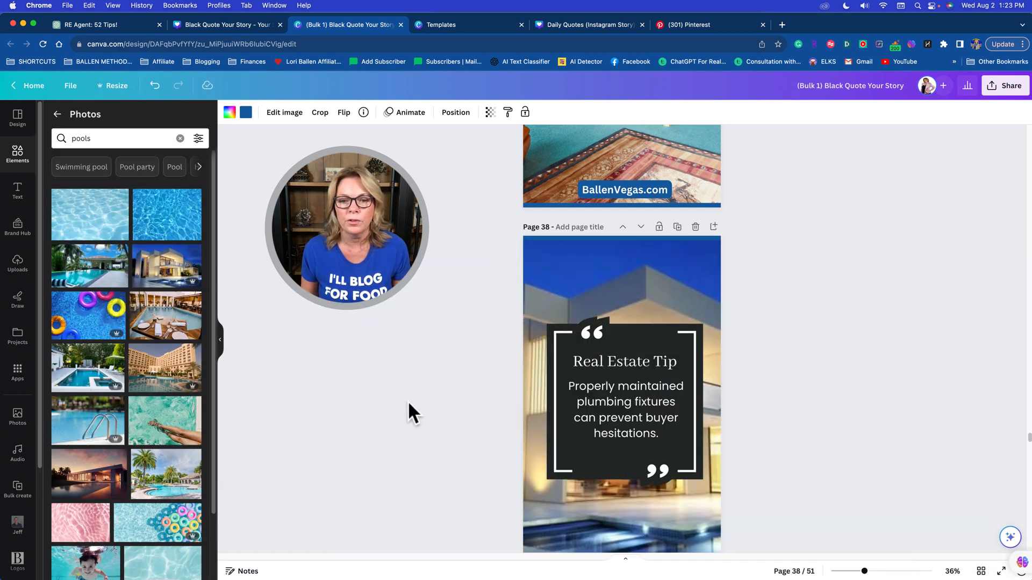
- Fill page 39's background frame with the backyard pool and trees photo and page 40's with the arm in turquoise water photo
scroll(407, 401, down, 2)
scroll(324, 382, down, 6)
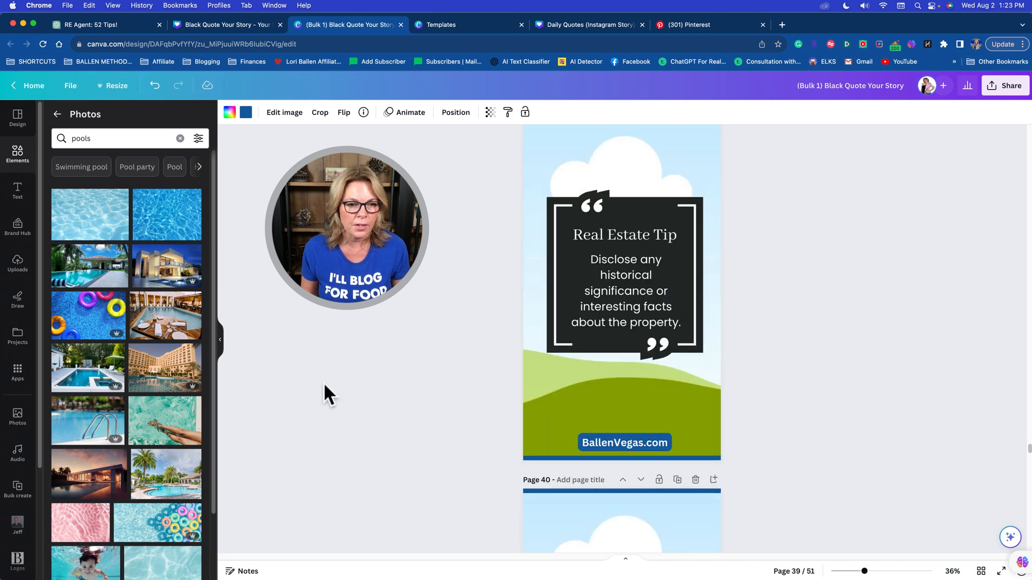
drag(102, 371, 522, 387)
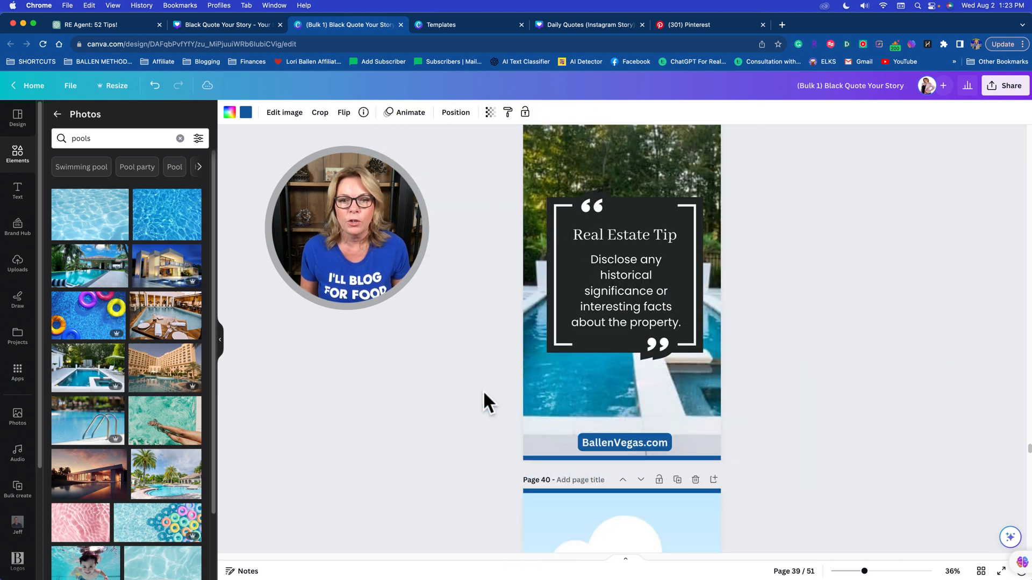
scroll(399, 388, down, 4)
scroll(399, 388, down, 2)
drag(172, 433, 543, 468)
- Fill the background frames of pages 41 and 42 with further pool photos, starting with the palm-lined pool
scroll(399, 446, down, 4)
scroll(399, 446, down, 2)
drag(187, 477, 516, 329)
scroll(404, 379, down, 6)
drag(174, 486, 570, 430)
- Fill page 43's background frame with the colorful pool floats photo and page 44's with the underwater child photo
scroll(472, 437, down, 6)
drag(196, 520, 559, 446)
scroll(447, 452, down, 7)
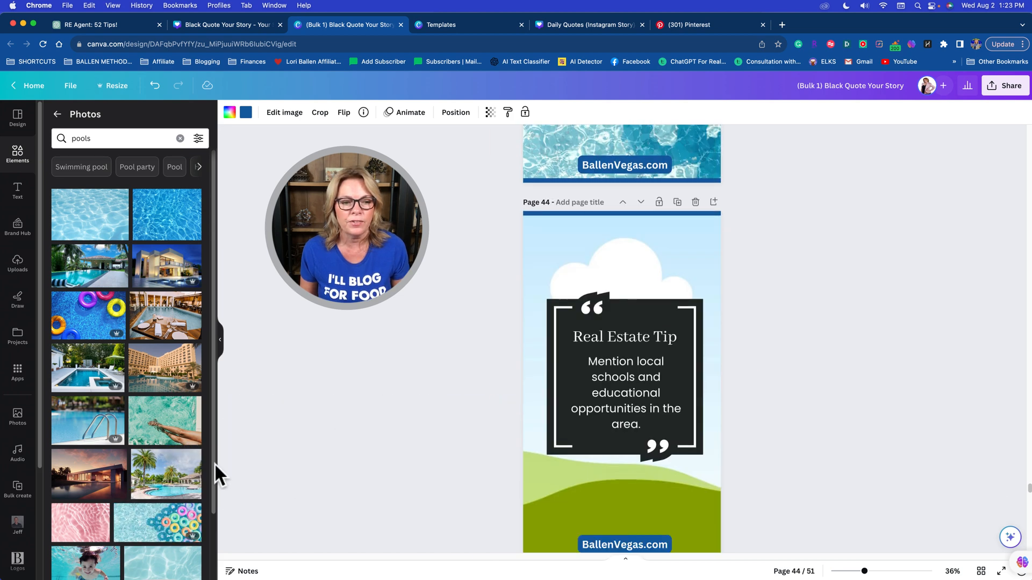
drag(109, 569, 564, 507)
- Fill page 45's background frame with another pool photo and page 46's with a modern house and pool photo
scroll(323, 502, down, 5)
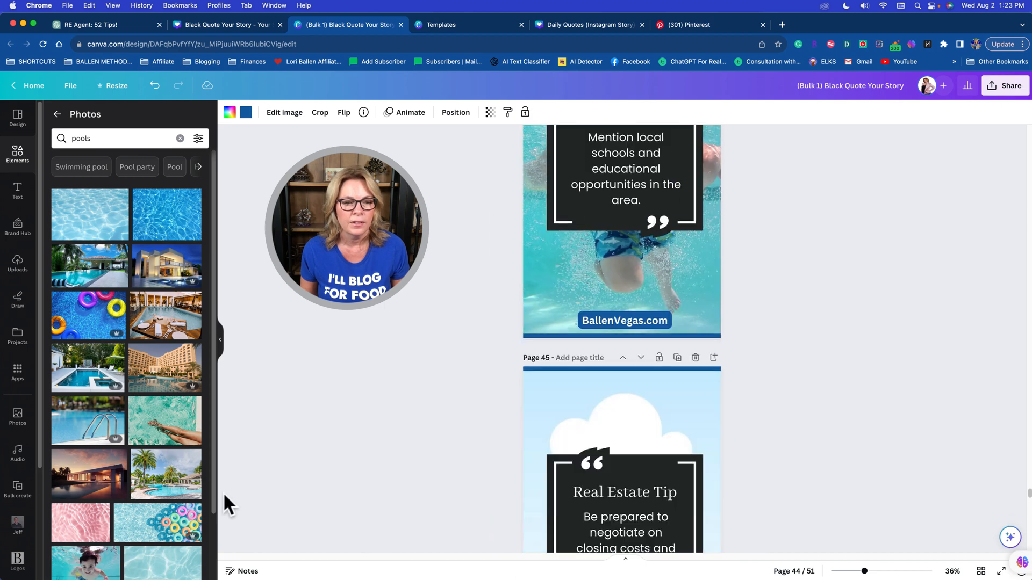
scroll(126, 494, down, 3)
scroll(126, 493, down, 1)
drag(87, 341, 547, 308)
scroll(137, 418, down, 3)
drag(143, 444, 540, 422)
scroll(492, 427, down, 1)
scroll(492, 426, down, 3)
scroll(209, 517, down, 4)
drag(144, 474, 576, 511)
- Fill page 47's background frame with the wide modern house with lit windows and page 48's with another pool photo
scroll(612, 490, down, 5)
scroll(342, 507, down, 5)
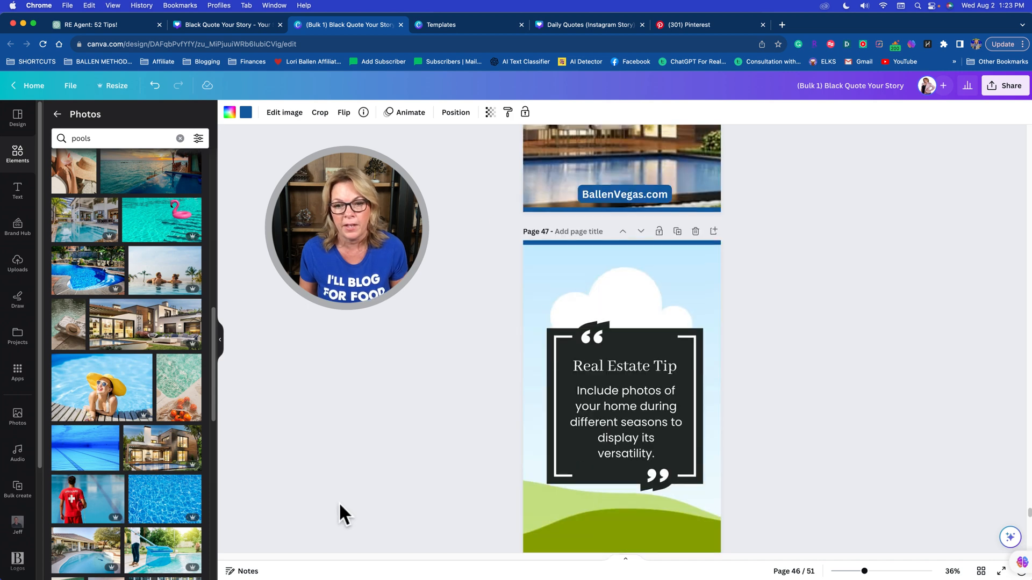
drag(111, 327, 543, 414)
scroll(329, 457, down, 5)
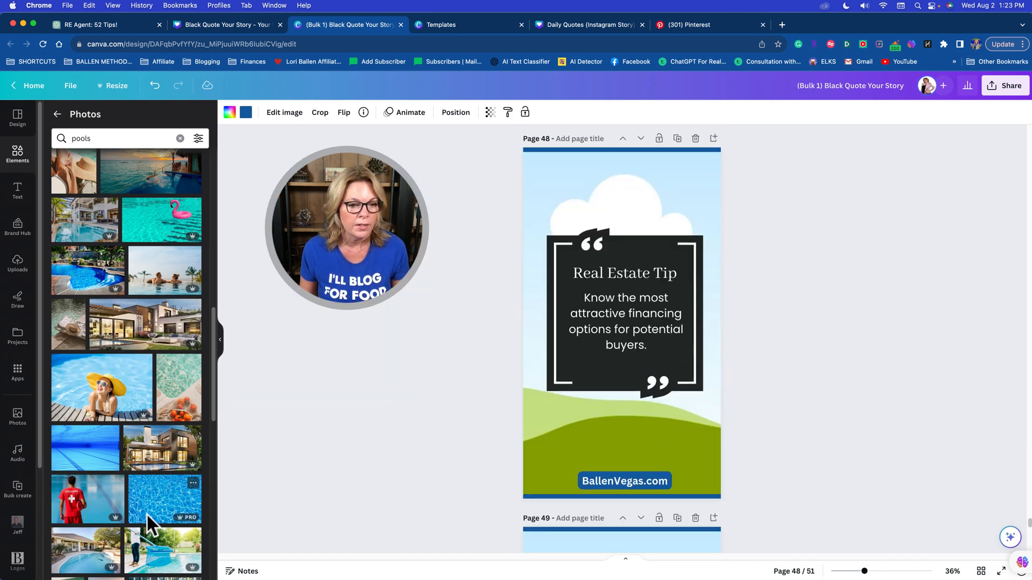
scroll(132, 514, down, 5)
drag(84, 473, 594, 444)
- Fill page 49's background frame with the white house and backyard pool photo and page 50's with the covered patio photo
scroll(594, 443, down, 5)
scroll(160, 405, down, 5)
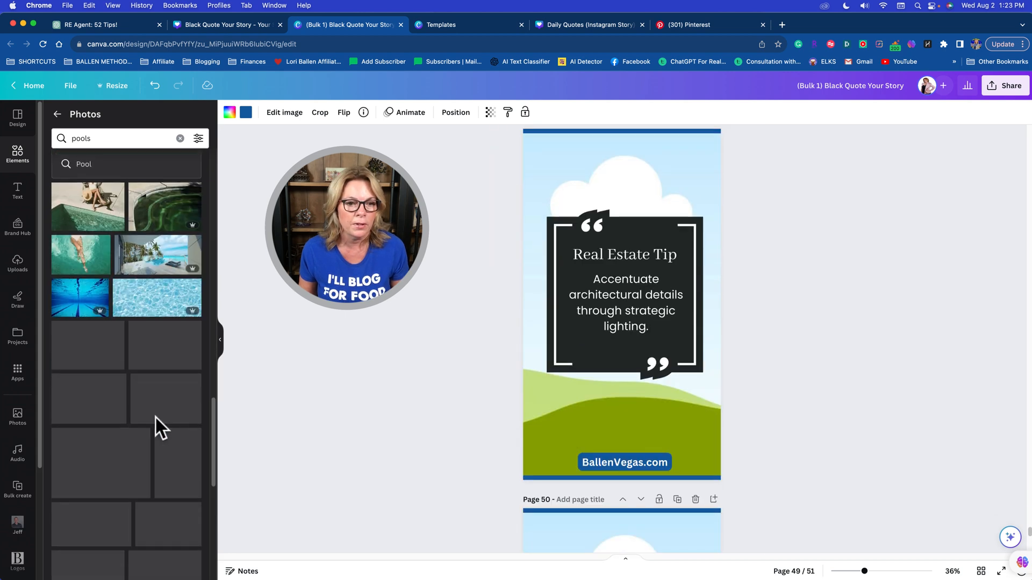
scroll(116, 366, down, 3)
drag(102, 323, 548, 383)
scroll(391, 449, down, 5)
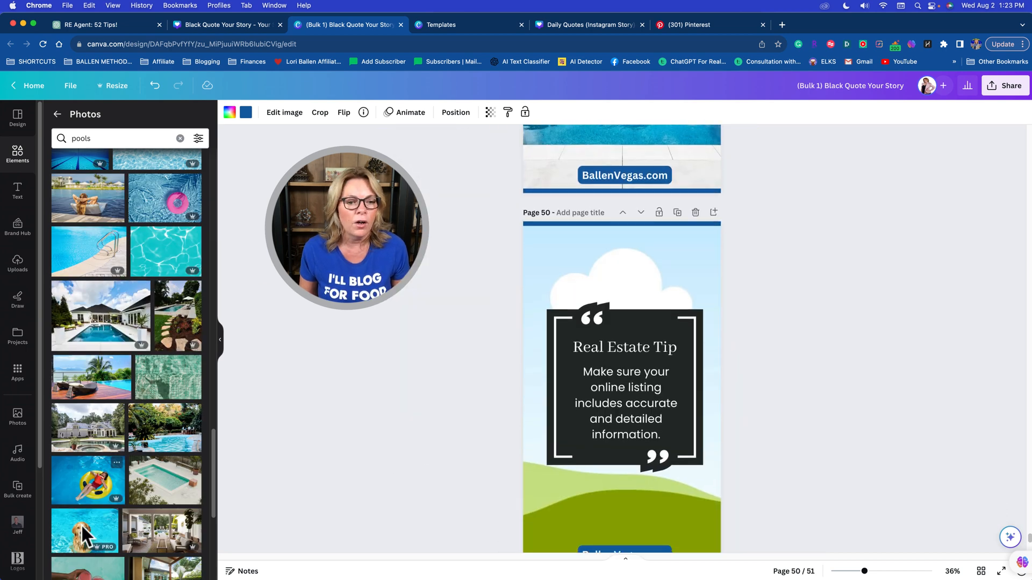
scroll(91, 516, down, 2)
drag(127, 490, 522, 448)
- Fill page 51's background frame with the fenced outdoor swimming pool photo
scroll(522, 447, down, 5)
drag(96, 574, 537, 501)
scroll(537, 501, down, 3)
scroll(144, 504, down, 2)
scroll(144, 505, down, 3)
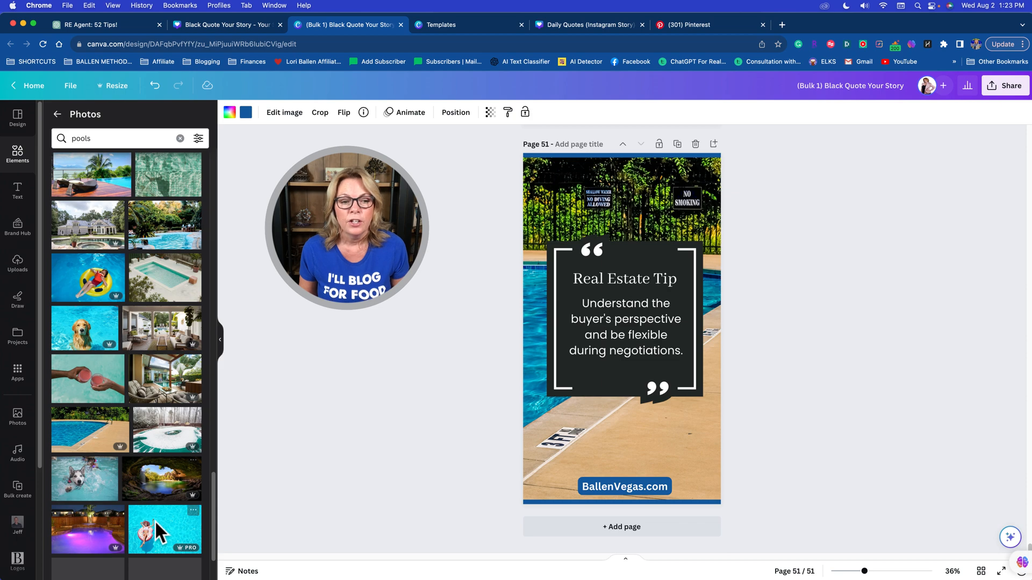
drag(164, 484, 534, 462)
- Review the filled pages from page 51 back up to page 32
scroll(344, 450, up, 3)
scroll(343, 450, down, 3)
scroll(569, 441, up, 20)
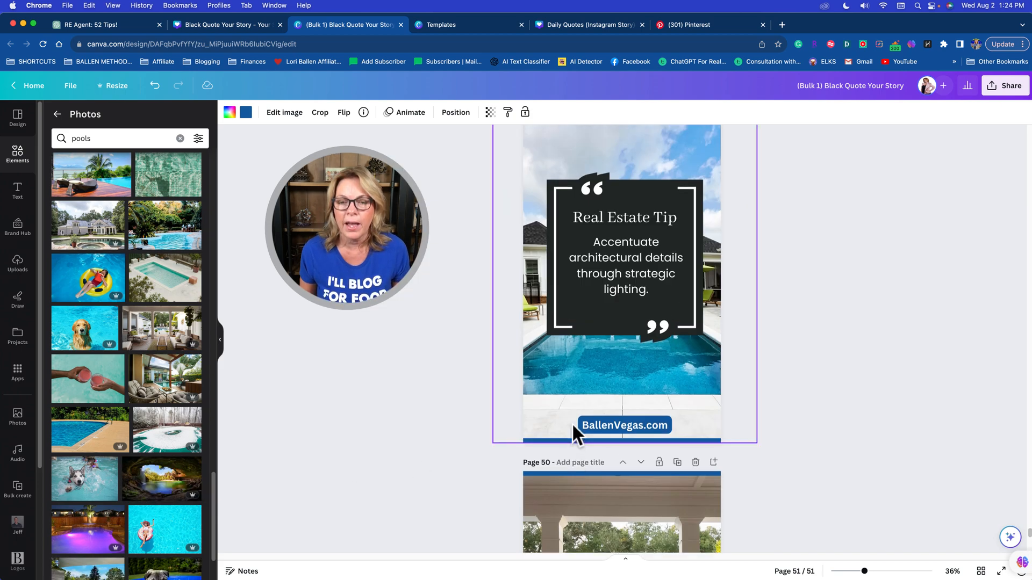
scroll(630, 403, up, 20)
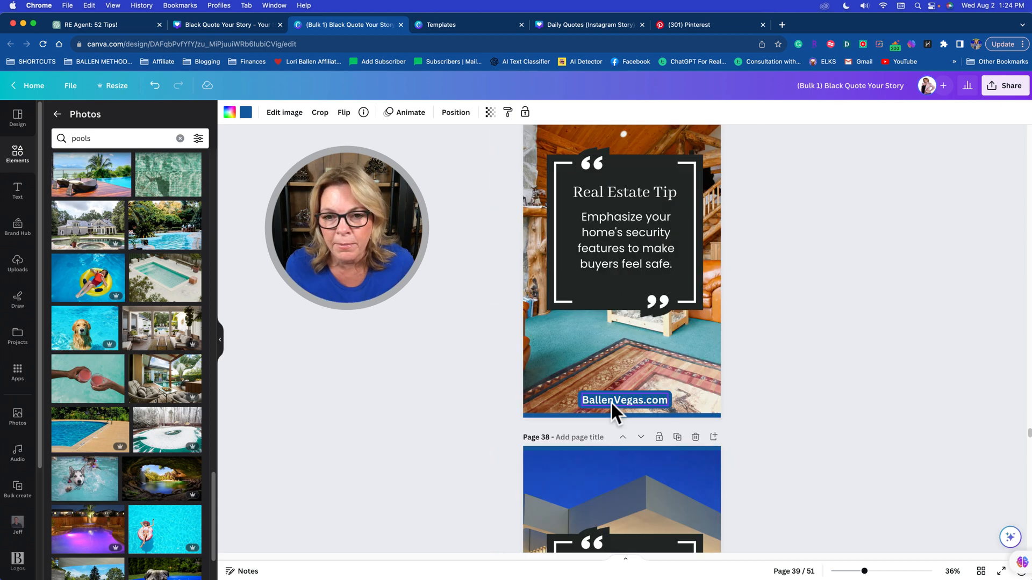
scroll(597, 404, up, 10)
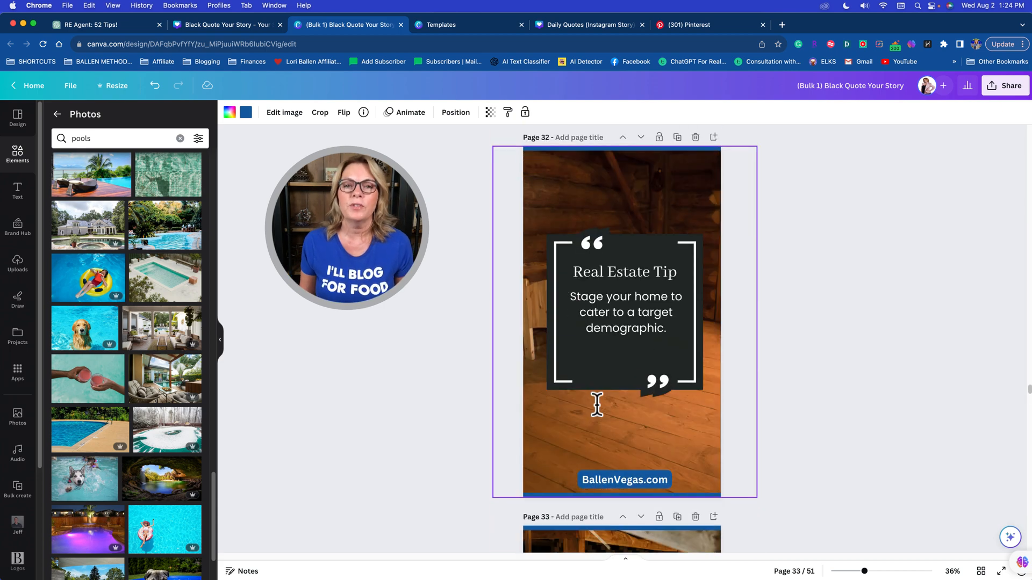
scroll(593, 376, down, 3)
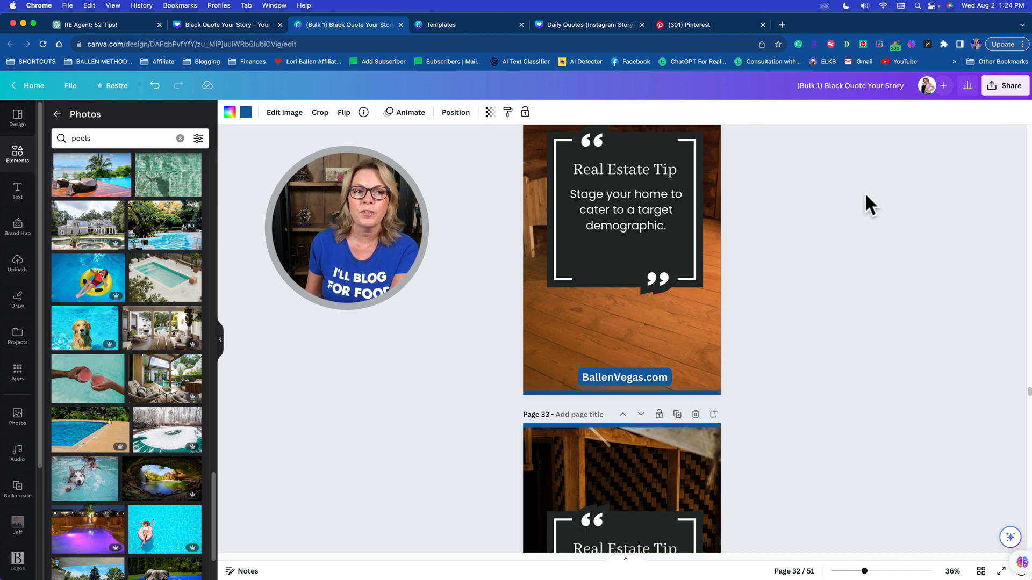
- View the Pinterest publishing options for sharing the design on social media, and close them without posting
click(1006, 88)
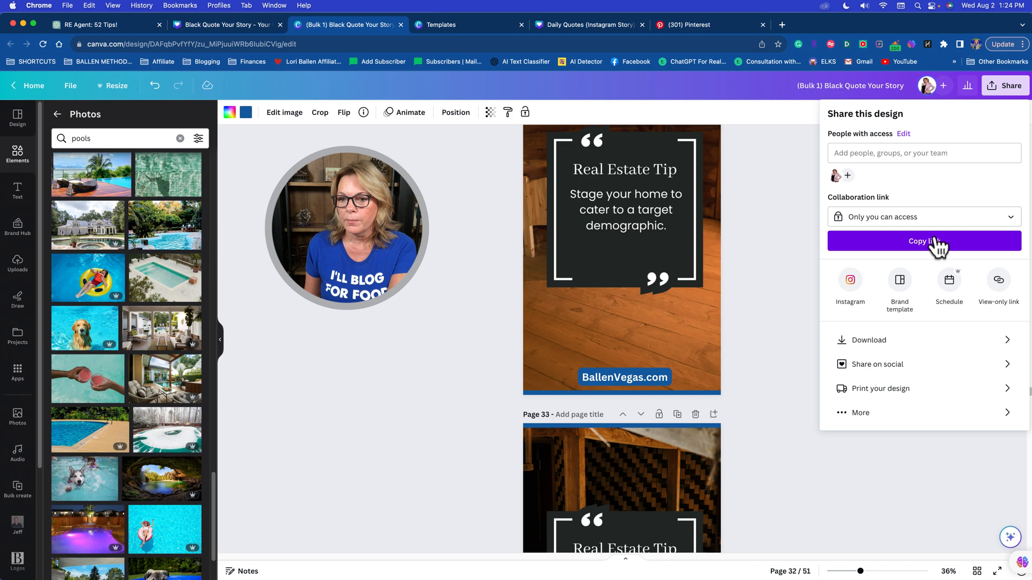
click(886, 365)
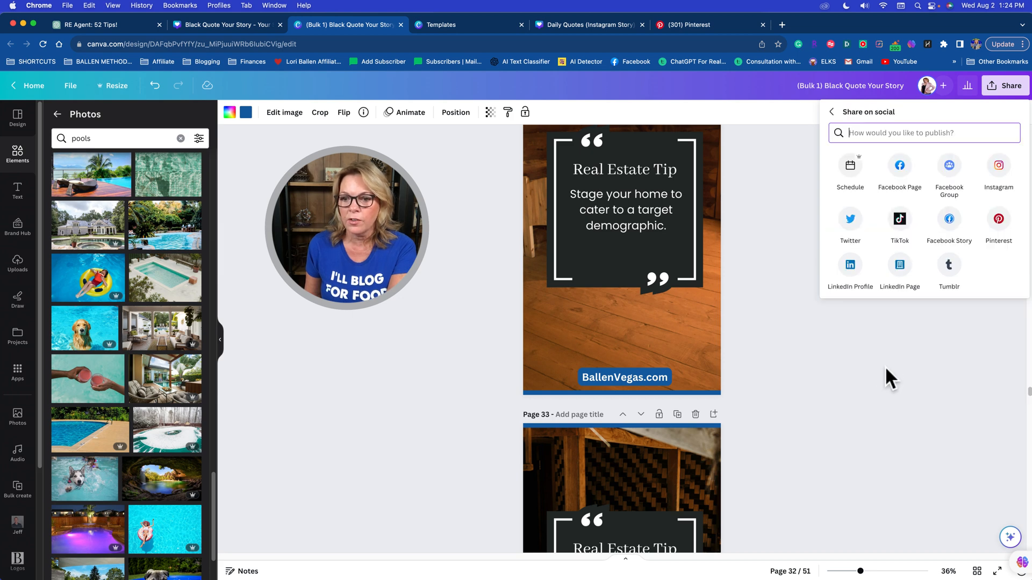
click(998, 220)
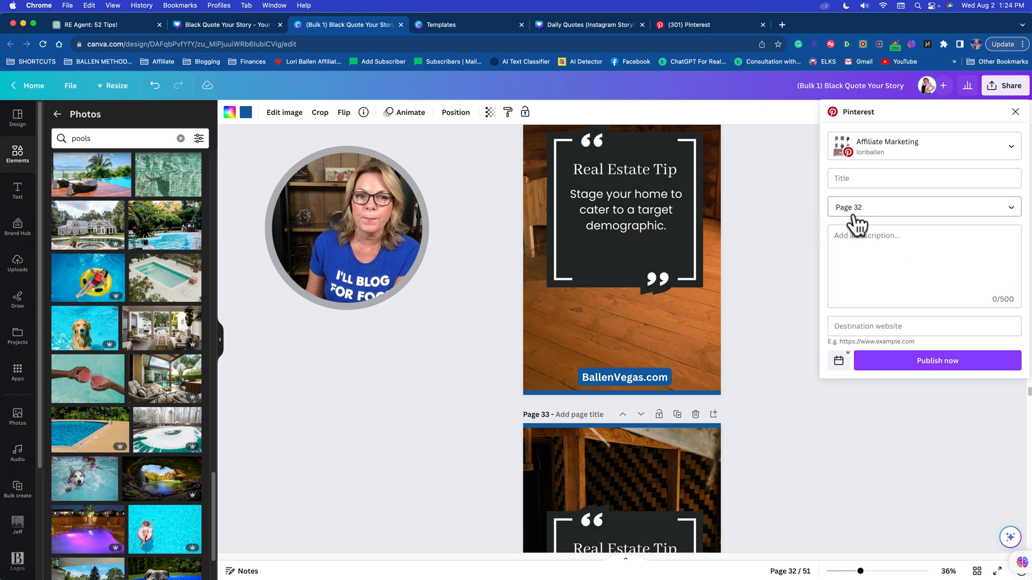
click(1015, 112)
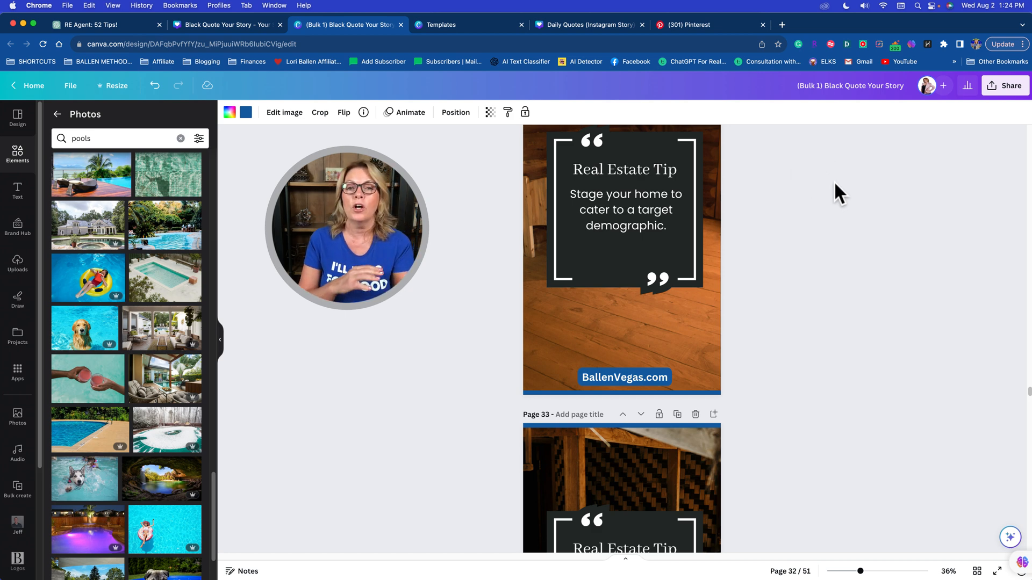
- Download all 51 pages as PNG and name the download Real Estate Tips Pins
click(1018, 89)
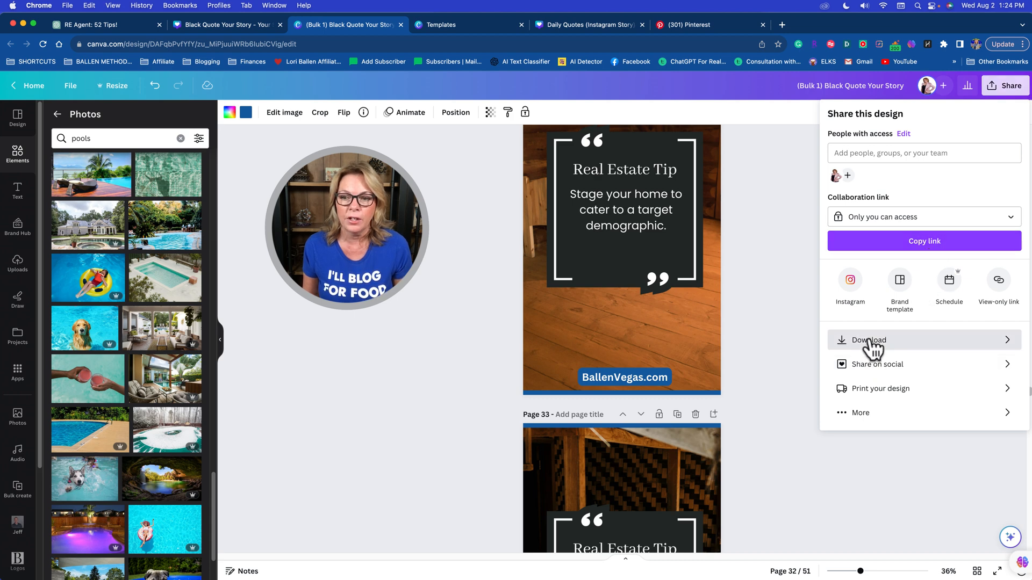
click(905, 347)
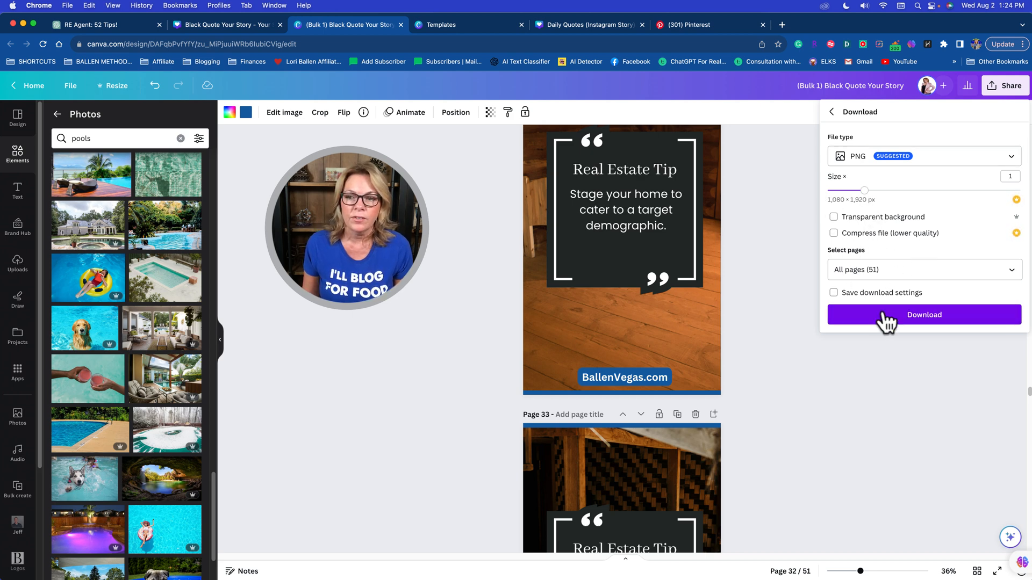
click(911, 318)
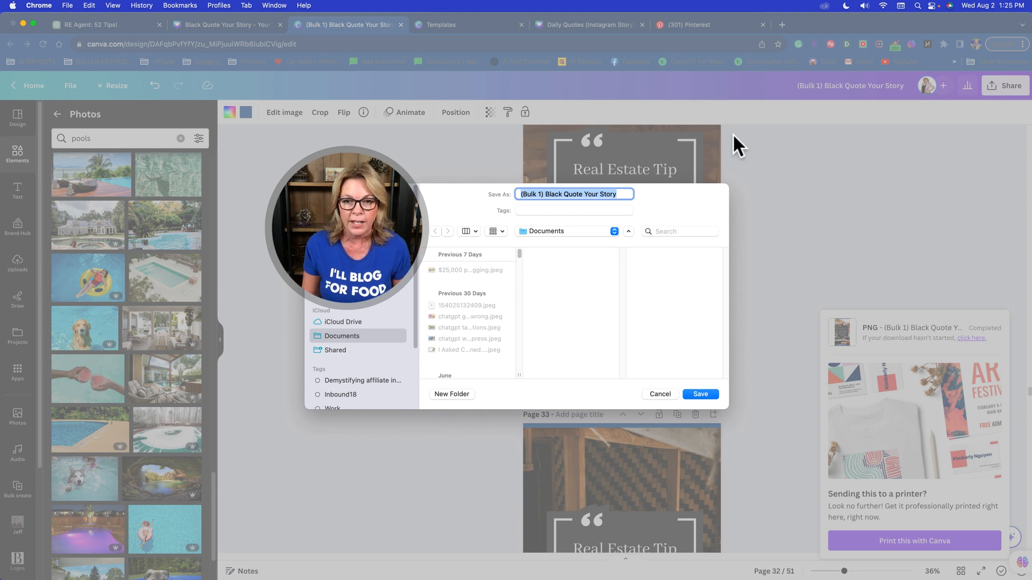
text(Real )
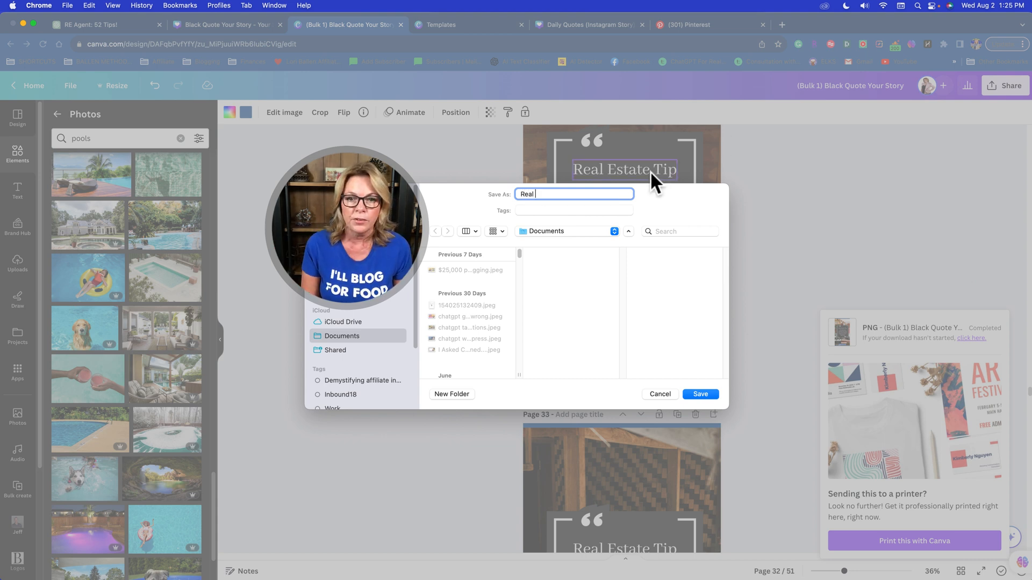
text(Estate Tips Pins)
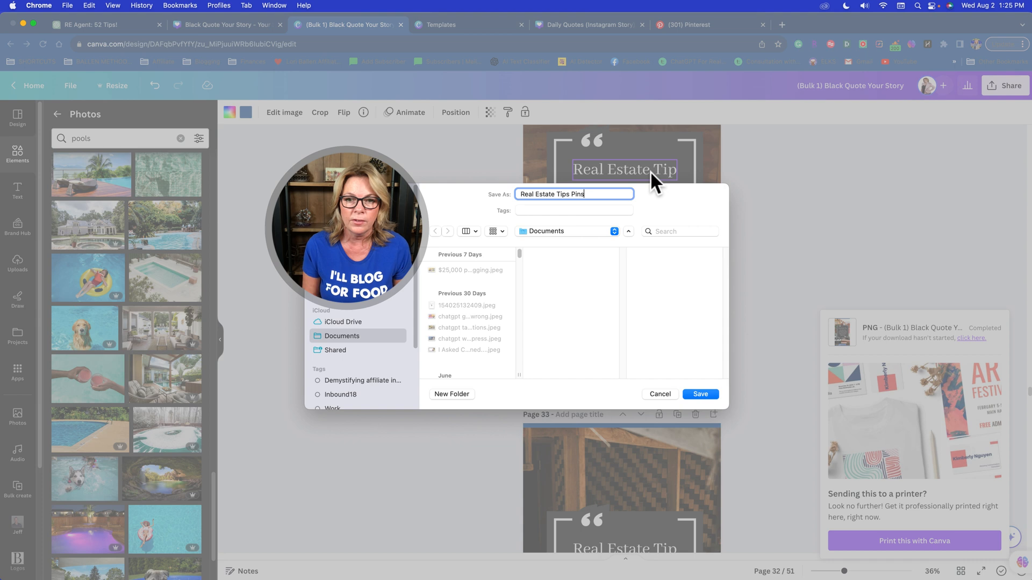
- Create a folder named Real Estate Tips Pins inside Documents and save the download there
scroll(363, 295, down, 3)
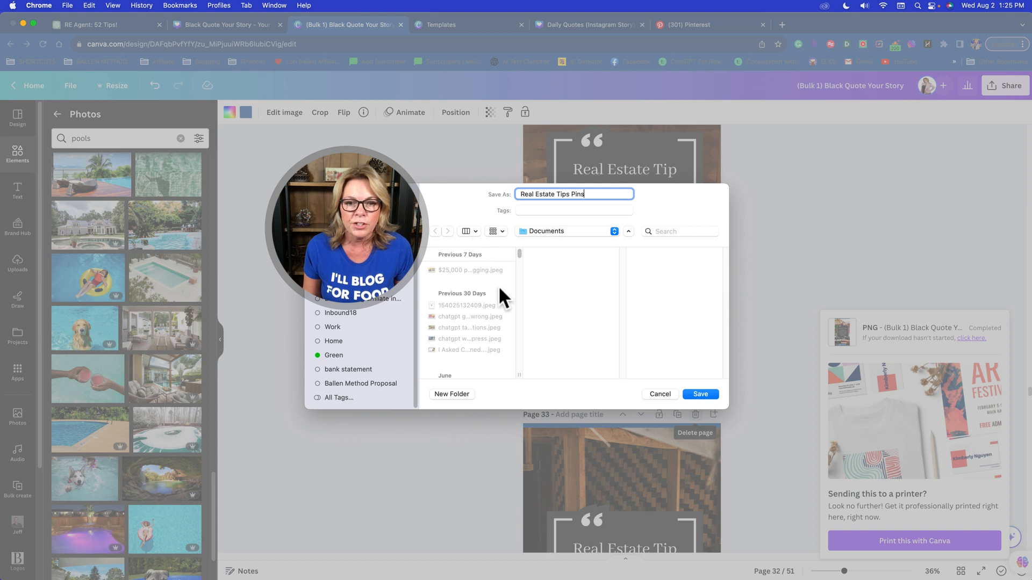
click(467, 395)
text(Real Estate Tips Pins)
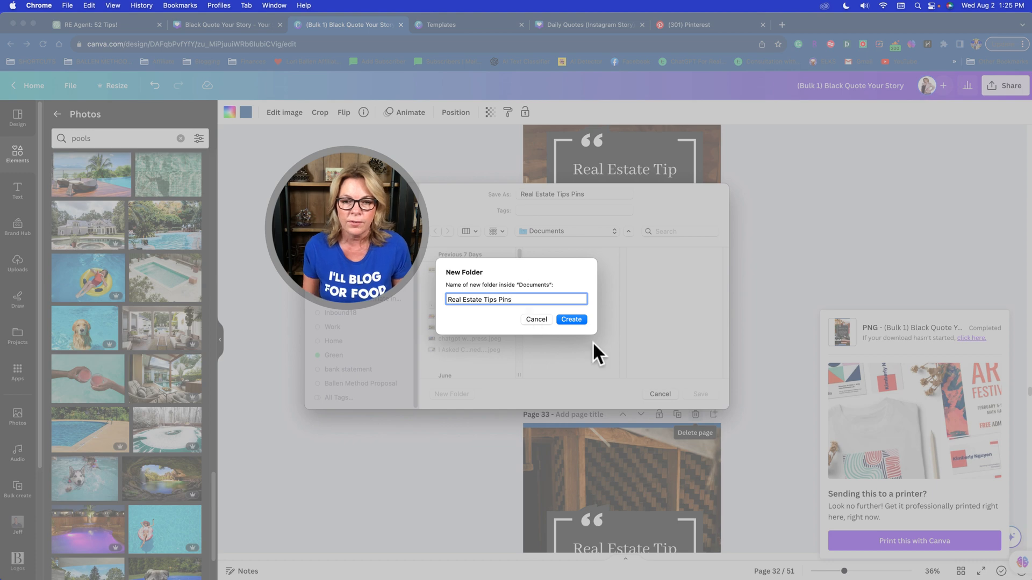
click(577, 322)
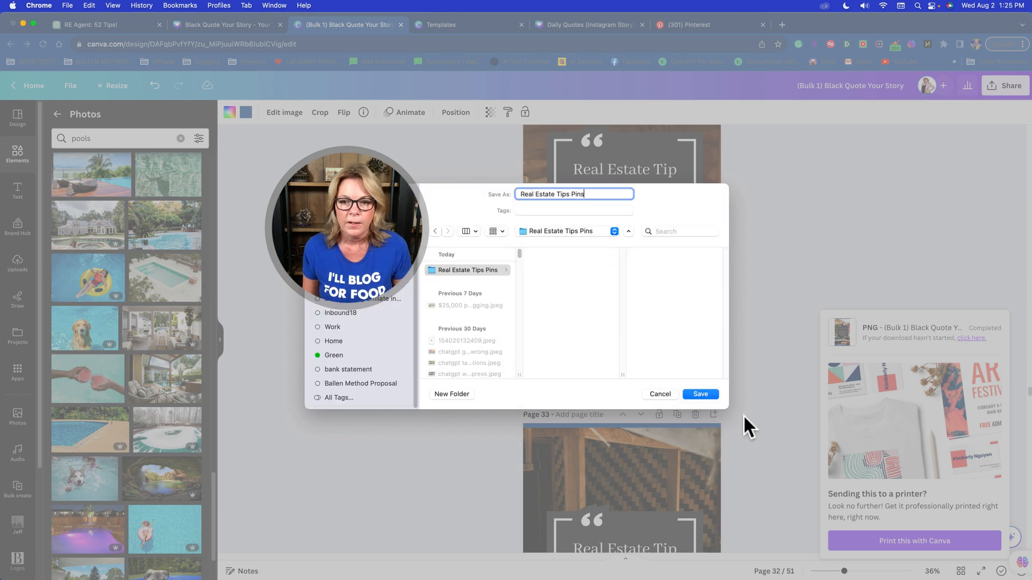
click(700, 394)
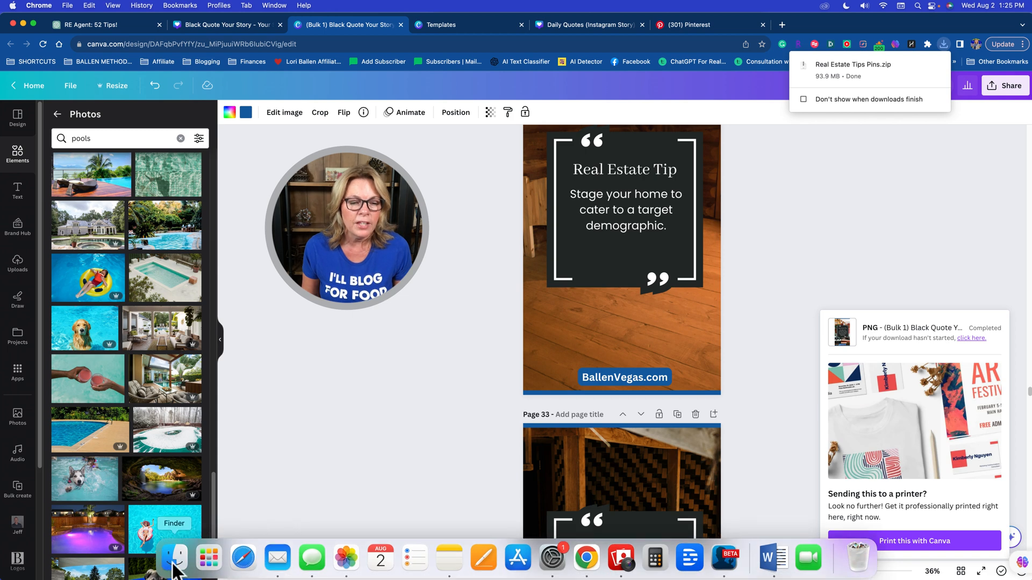
- In Finder, extract Real Estate Tips Pins.zip from its Documents folder and look through the extracted PNG files
click(174, 561)
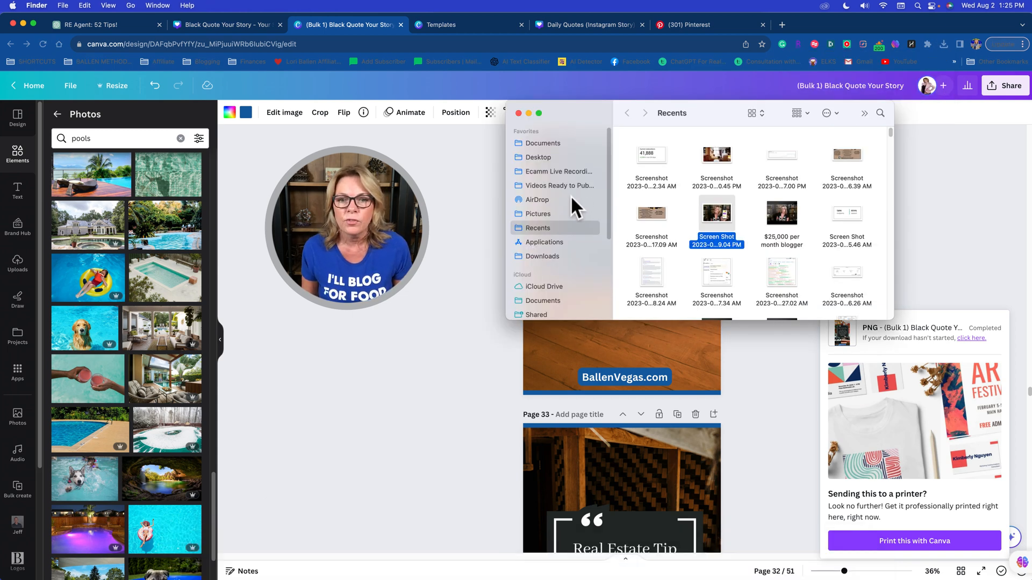
click(548, 143)
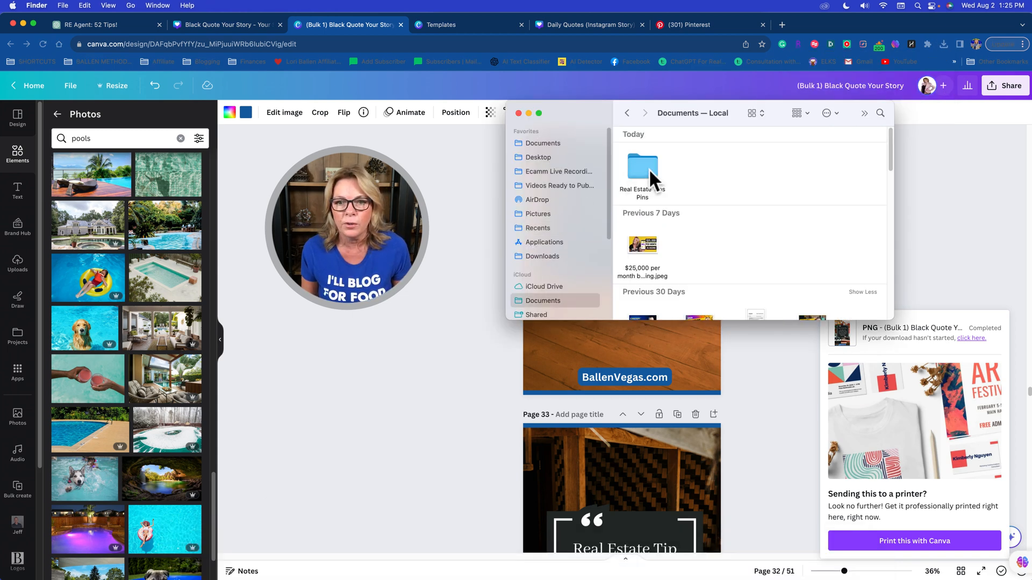
double_click(643, 146)
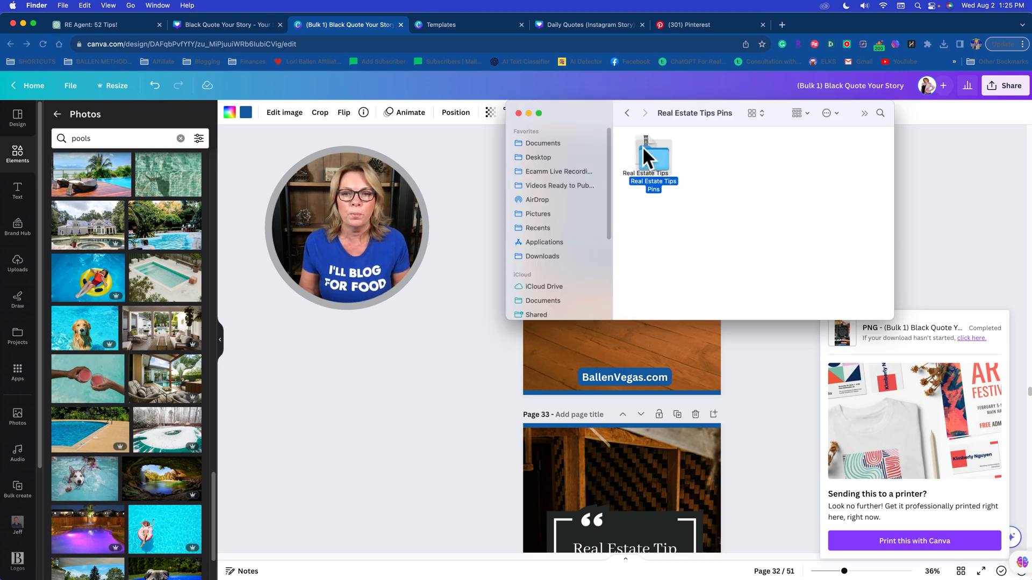
drag(649, 156, 714, 153)
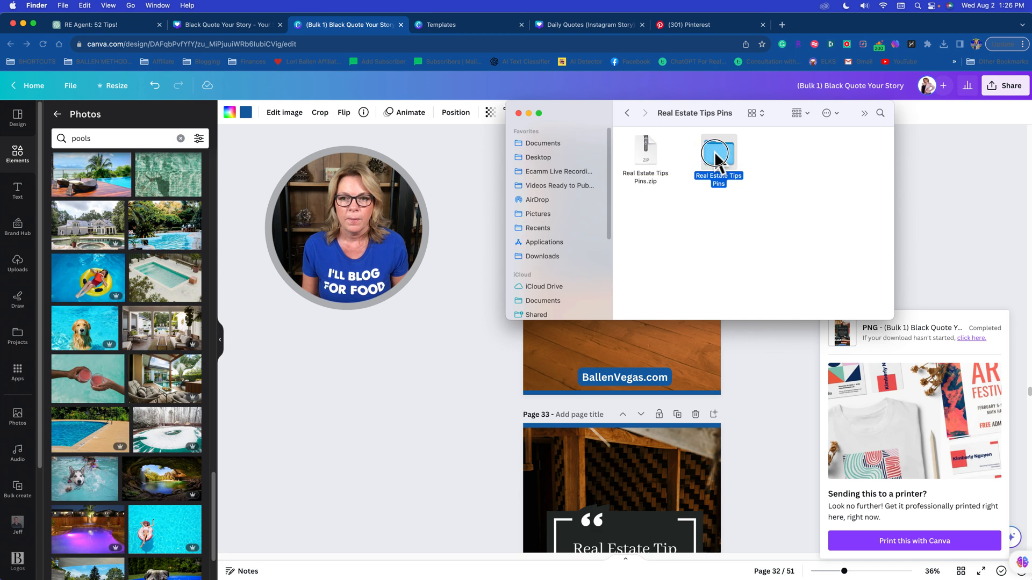
double_click(715, 155)
scroll(752, 220, down, 10)
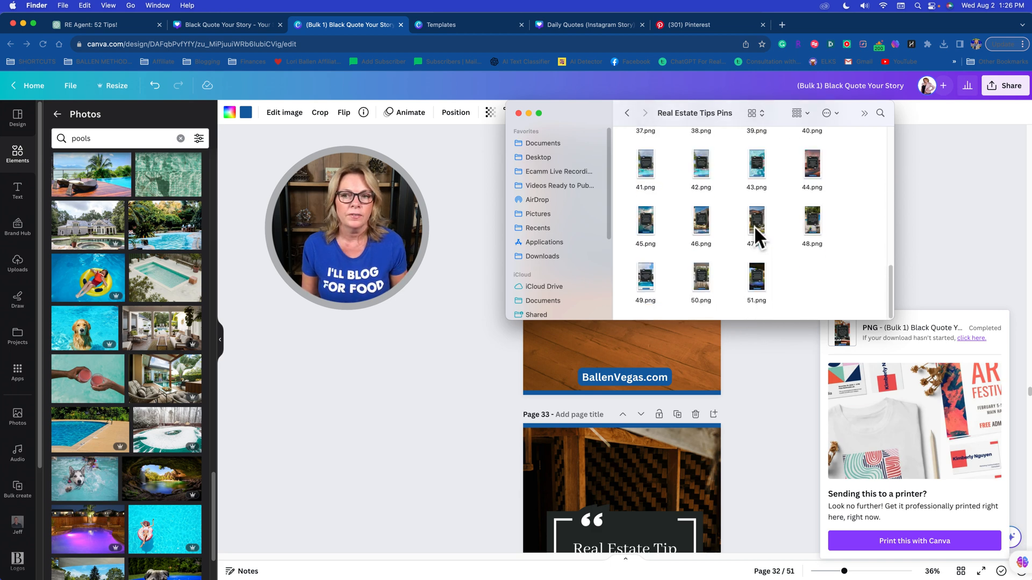
scroll(753, 227, up, 10)
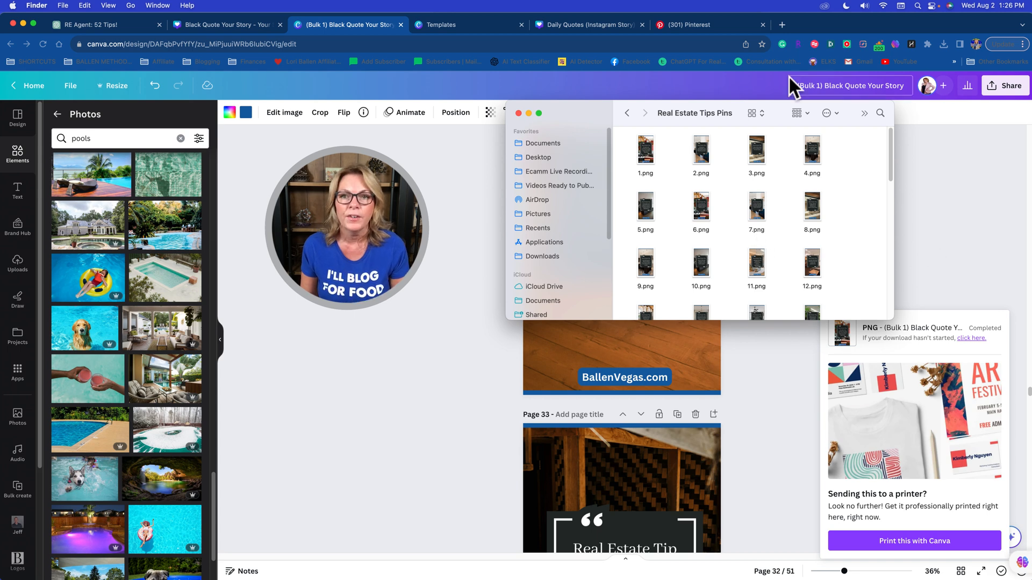
- Start a new scheduled pin in Pinterest, select 1.png to 4.png in Finder, and move the Finder window clear of the upload area
click(691, 26)
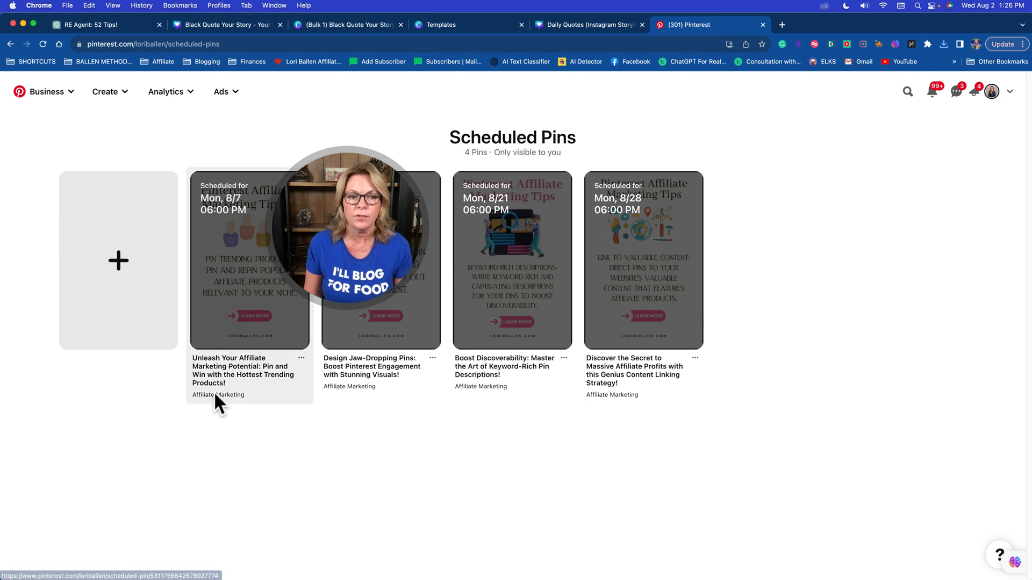
click(117, 262)
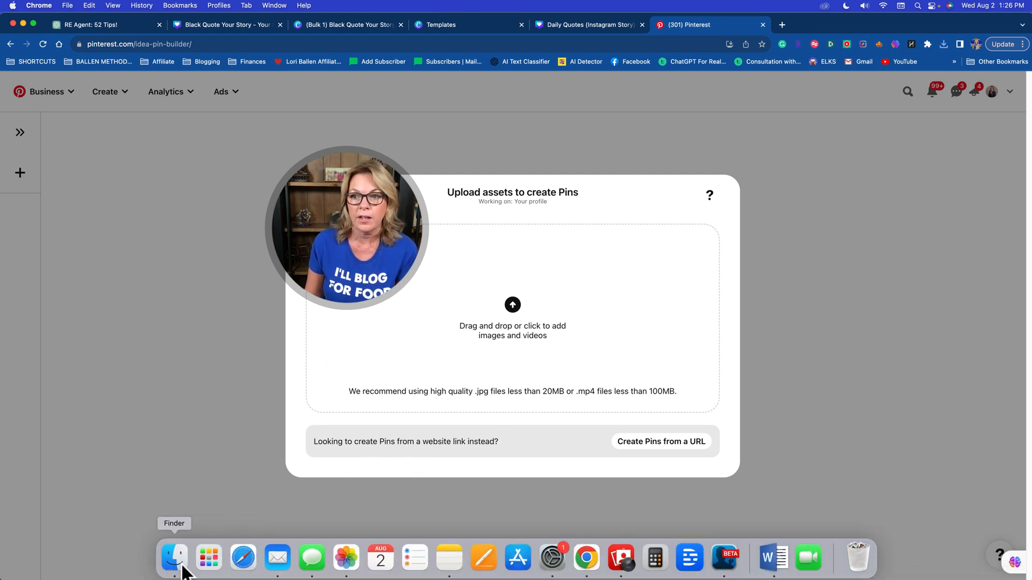
click(174, 557)
click(651, 151)
key(shift+Right)
key(shift+Right)
key(shift+Right)
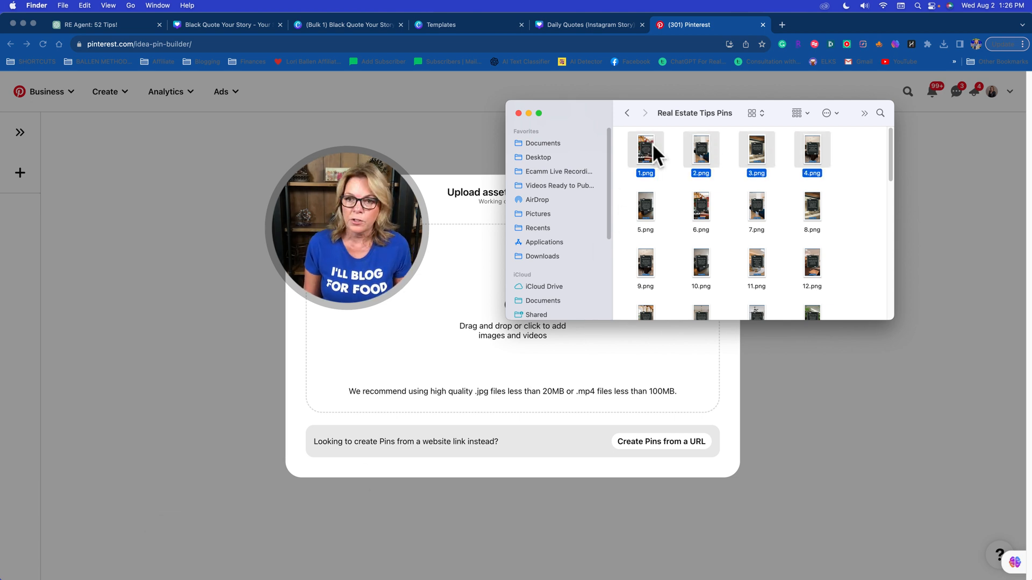
drag(578, 118, 694, 71)
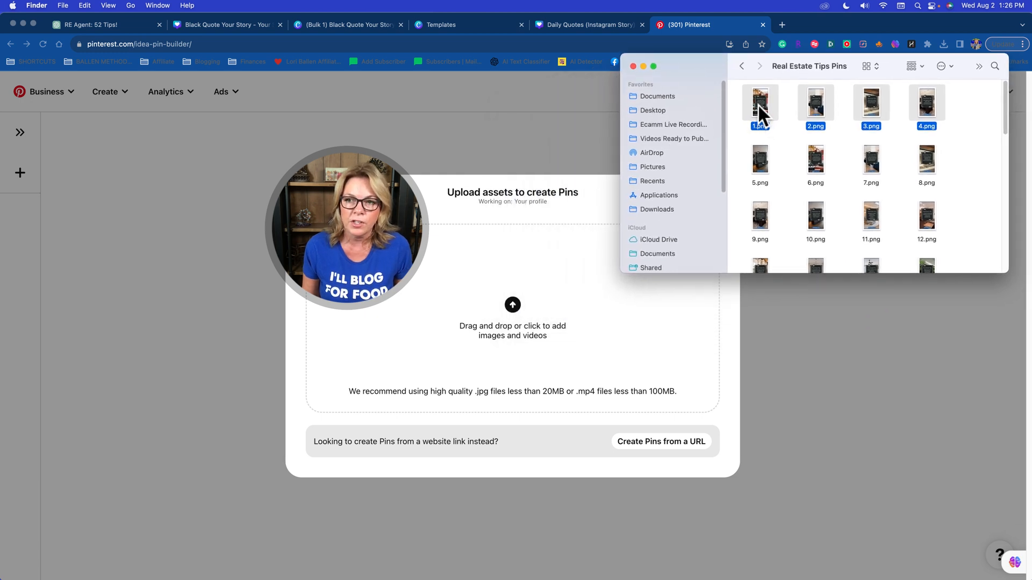
- Try to extend the file selection down to 51.png, and select only 49.png to 51.png instead
key(shift+Down)
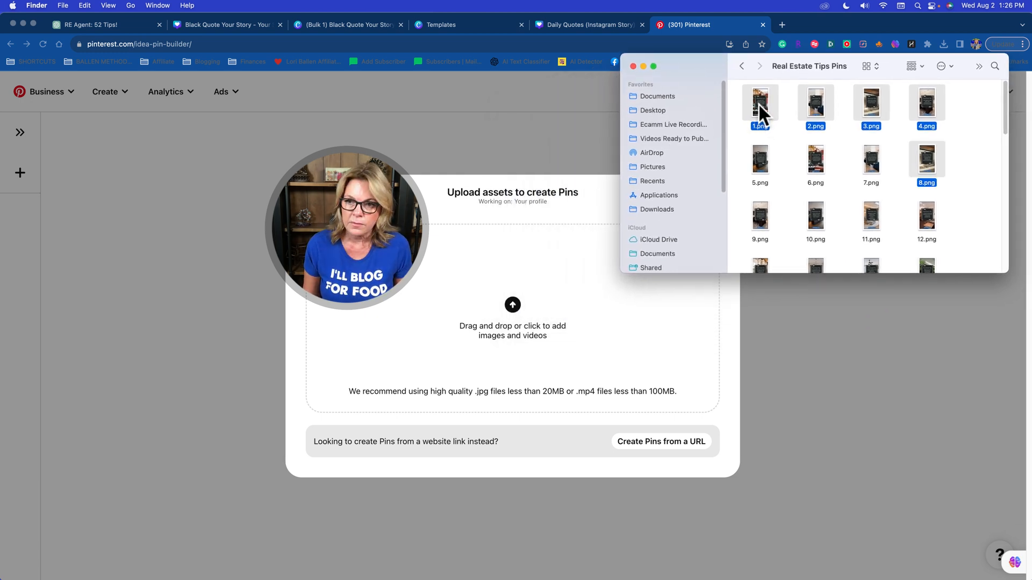
key(shift+Down)
key(shift+Down)
key(shift+Down)
key(shift+Down)
key(shift+Down)
key(shift+Down)
key(shift+Down)
key(shift+Down)
key(shift+Down)
key(shift+Down)
key(shift+Down)
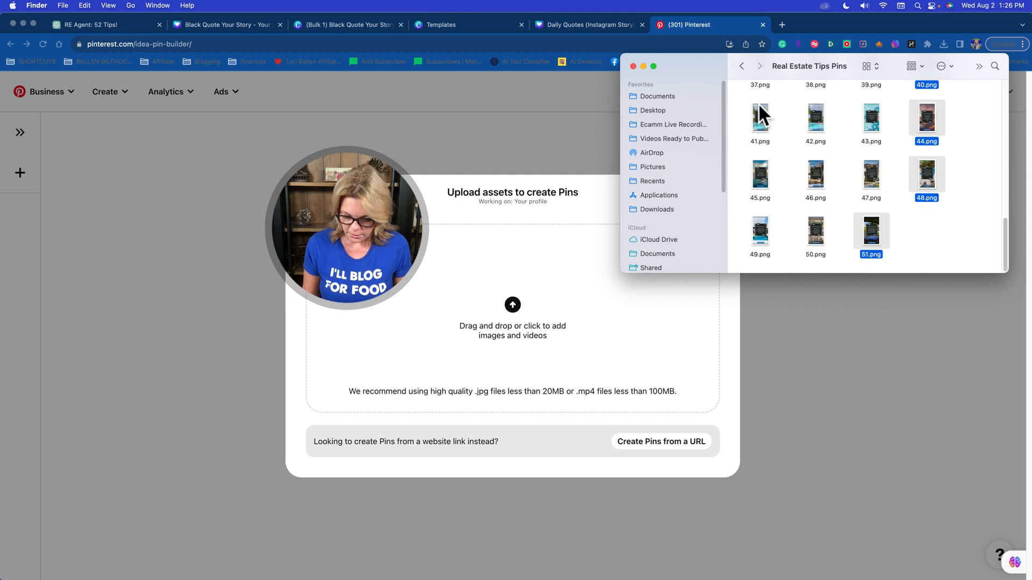
key(Left)
key(Left)
key(shift+Right)
key(shift+Right)
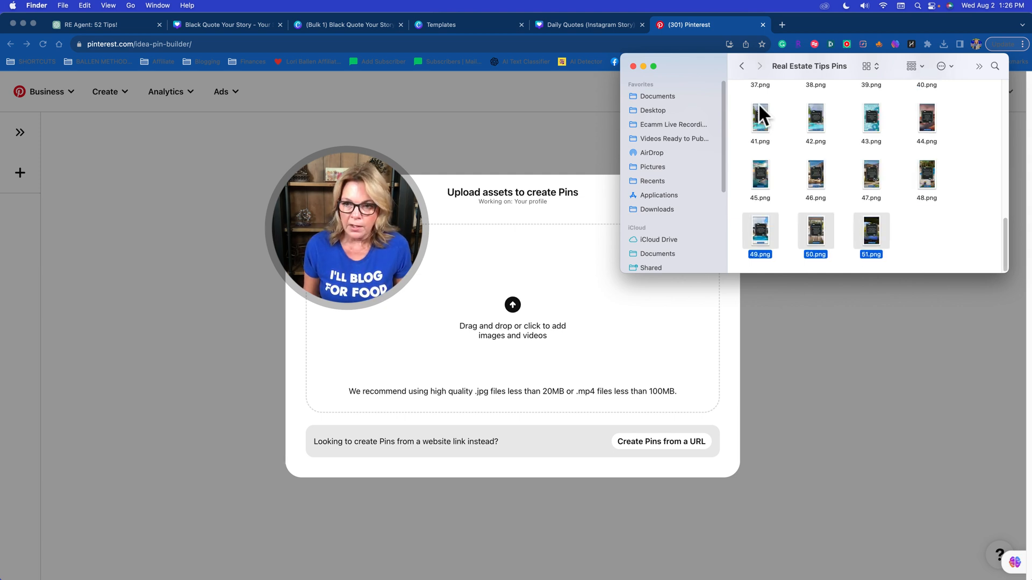
- Try to upload 41.png to 44.png together to the new Pinterest pin
right_click(759, 104)
click(741, 185)
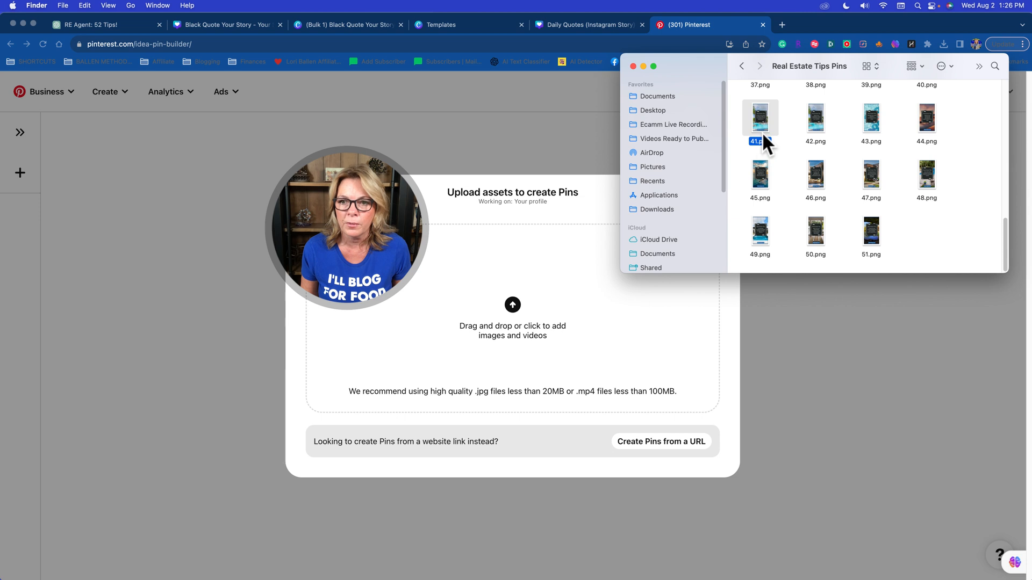
key(shift+Right)
key(shift+Right)
key(shift+Right)
drag(754, 115, 576, 305)
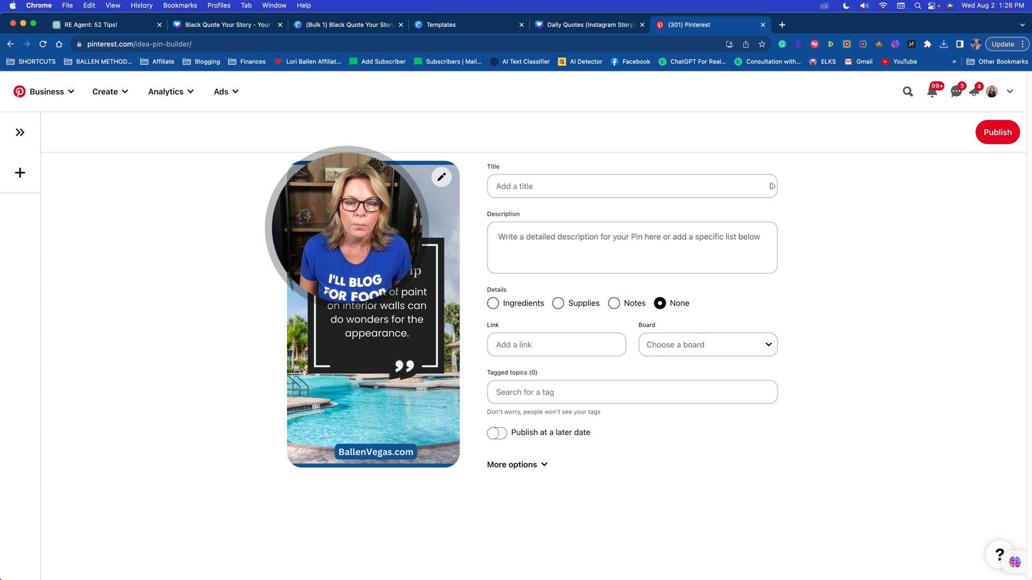
- Return to the scheduled pins and start another new pin, uploading 1.png from Finder as its image
click(7, 46)
click(127, 271)
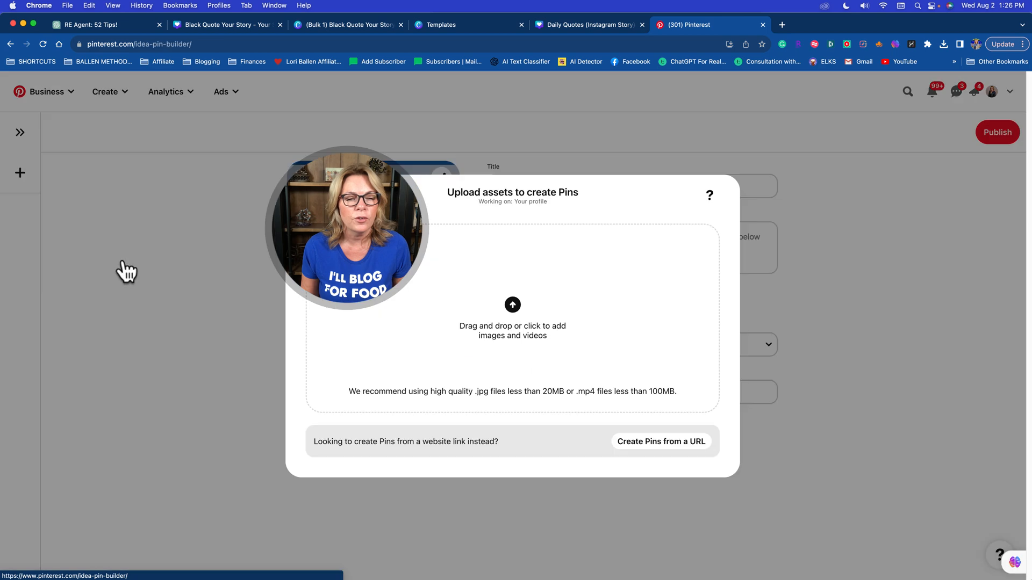
mouse_move(279, 562)
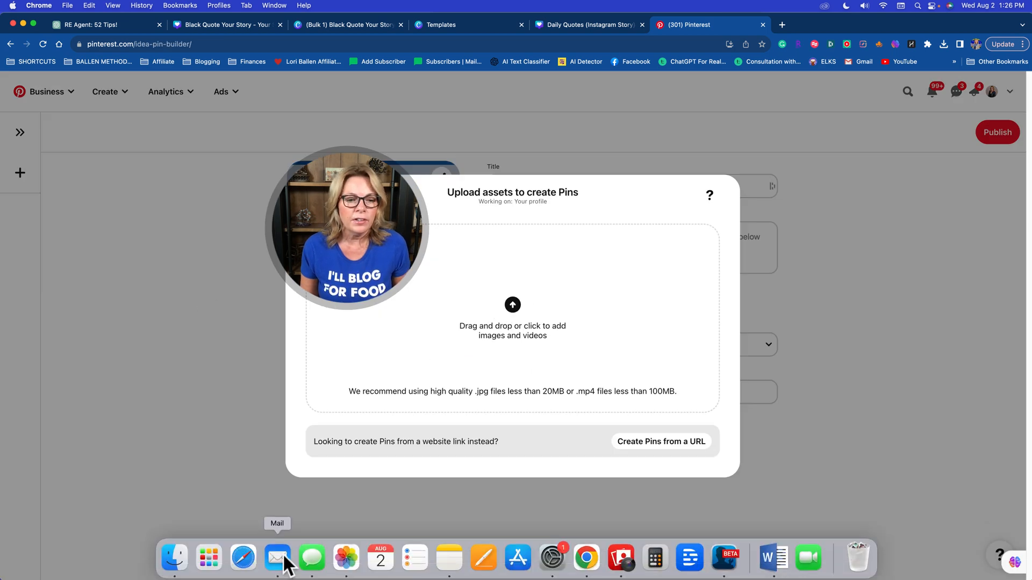
click(175, 558)
scroll(798, 195, up, 10)
drag(756, 102, 504, 296)
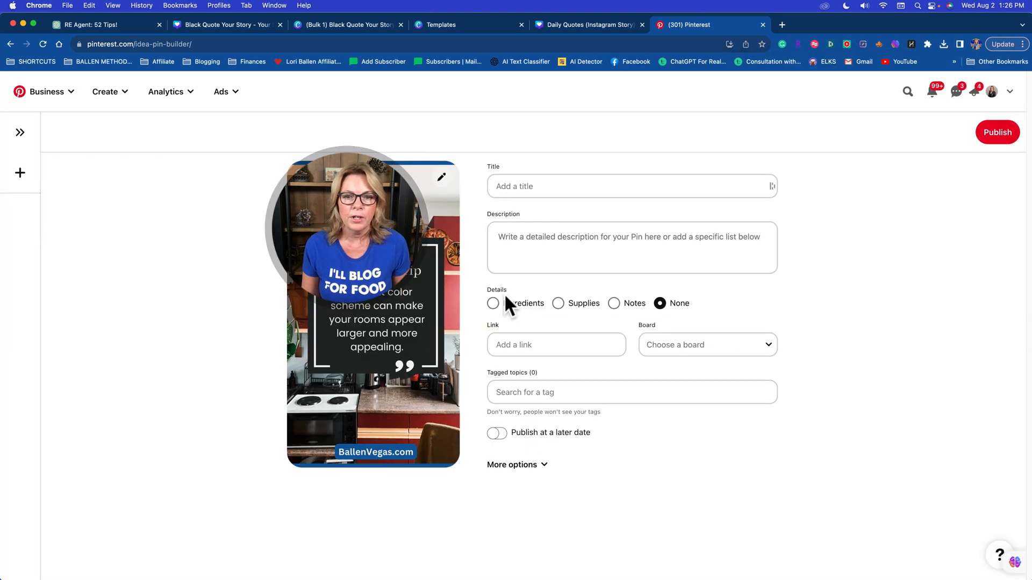
- Review the tips table with its titles and descriptions in ChatGPT, and return to the Pinterest pin
click(523, 186)
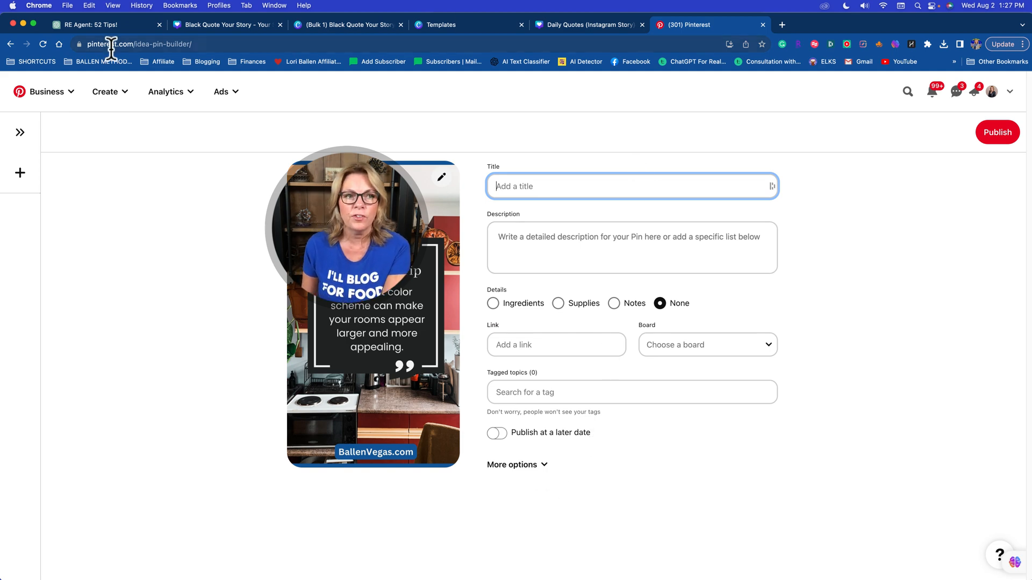
drag(113, 25, 720, 30)
scroll(644, 271, up, 15)
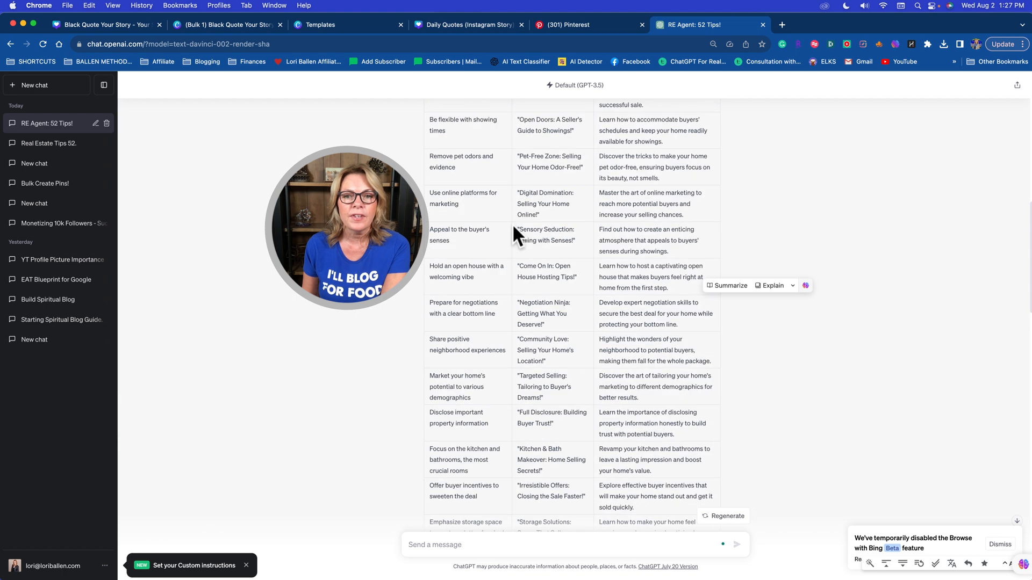
drag(574, 131, 519, 119)
click(562, 21)
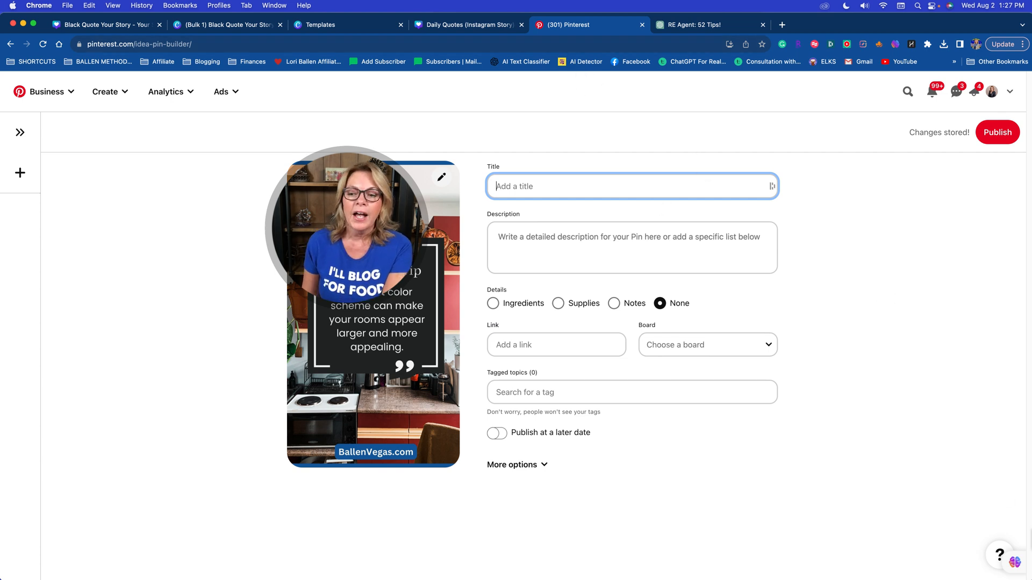
- In the AI sidebar, save a prompt template named "Real Estate Tip Pin Title" with the content "Create a clickbait title for this pin:"
click(1015, 564)
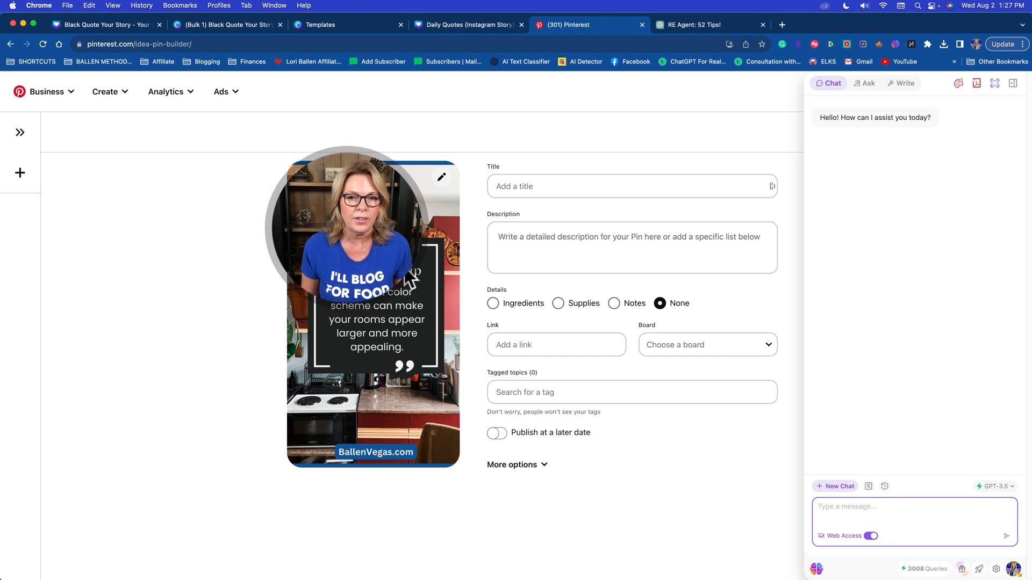
click(869, 487)
click(944, 370)
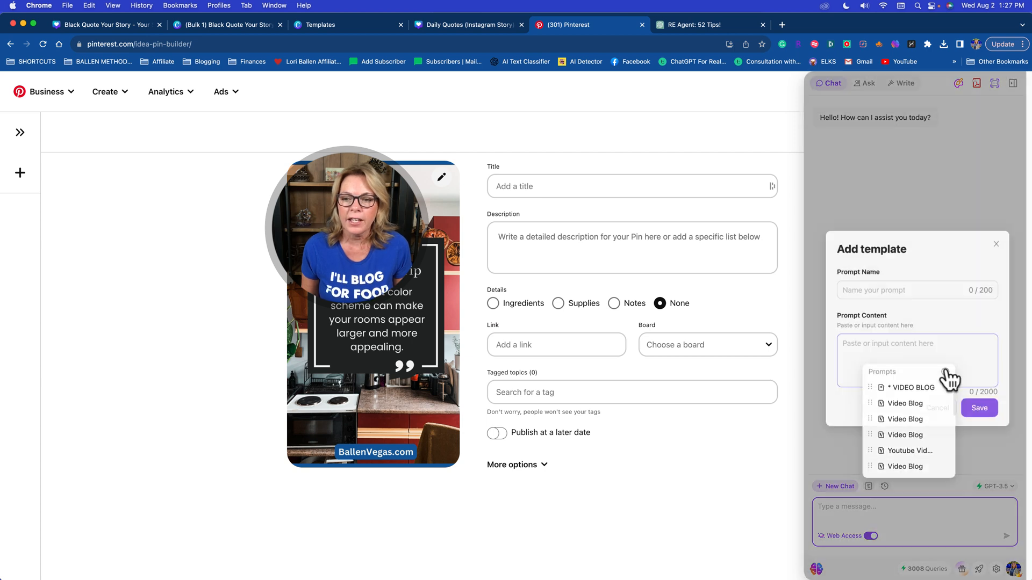
click(855, 285)
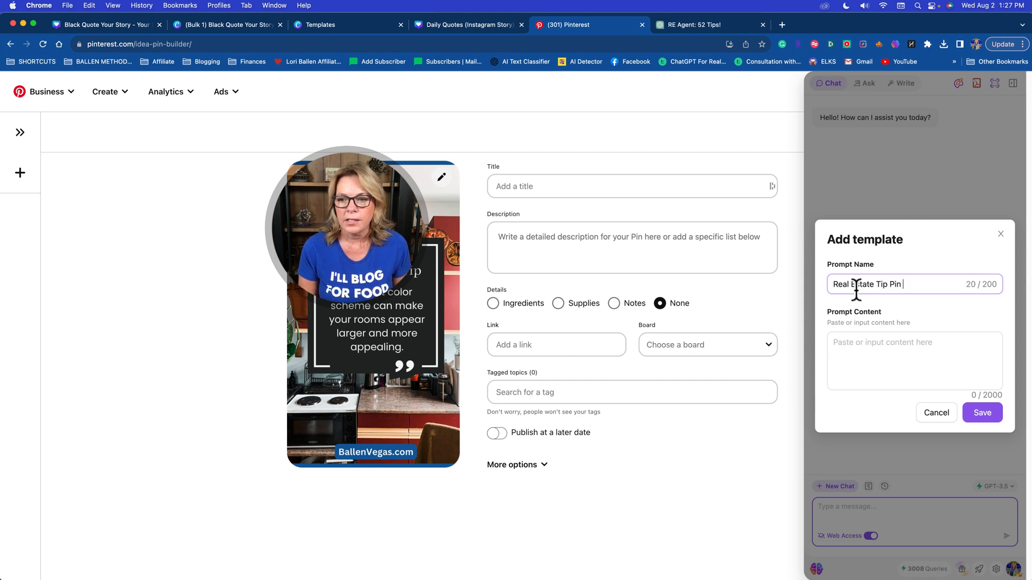
text(e)
key(Tab)
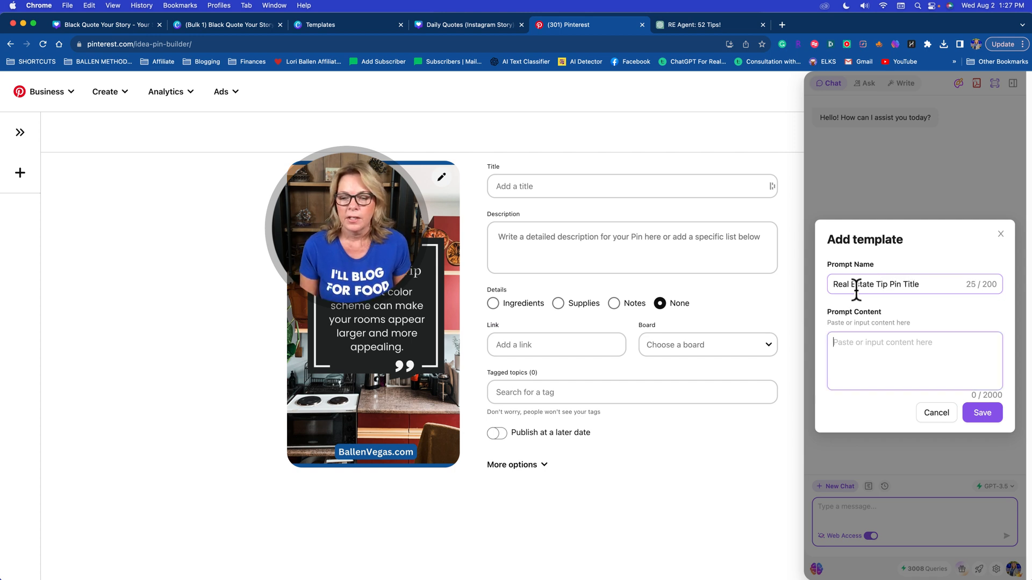
text(Cr)
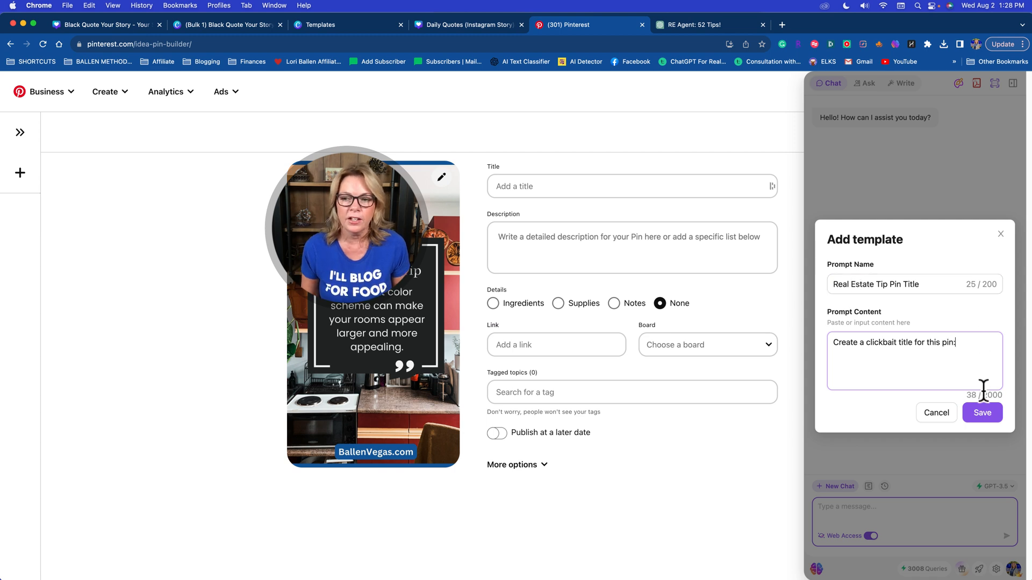
click(983, 418)
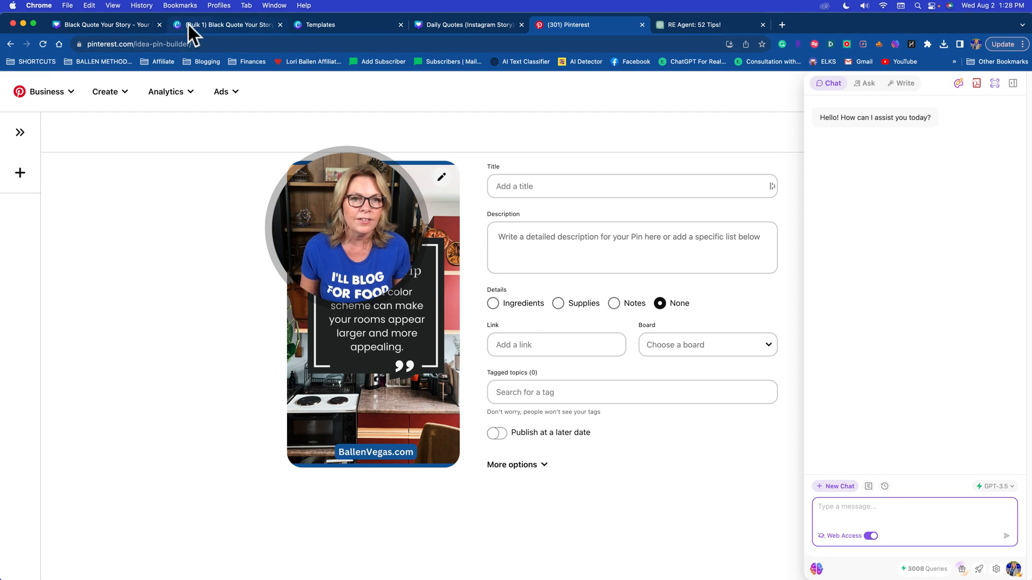
- Copy the tip "Ensure your house smells pleasant and inviting before showings." from the ChatGPT list and return to the Pinterest pin
click(698, 25)
scroll(491, 264, up, 15)
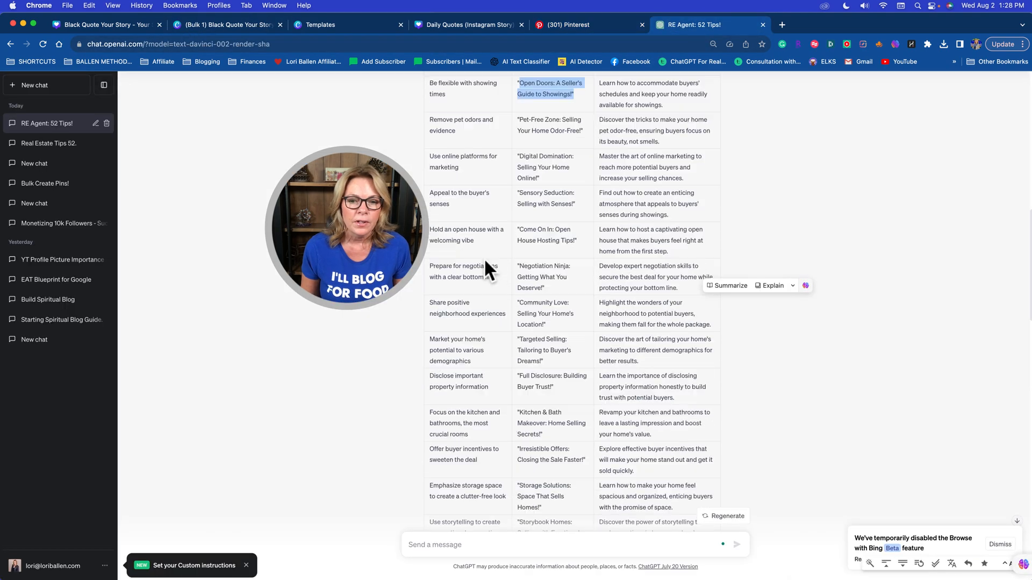
scroll(488, 268, down, 20)
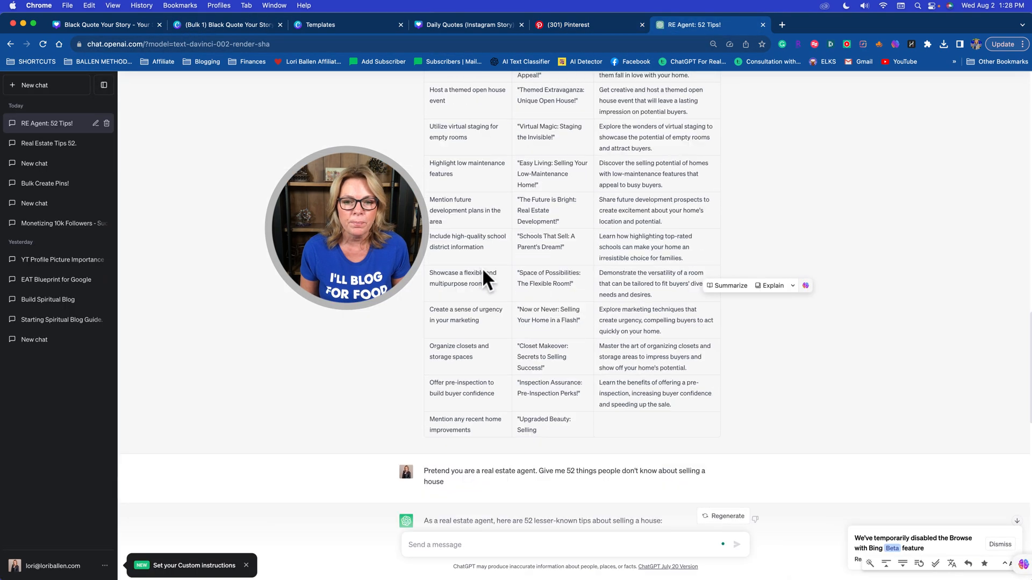
scroll(478, 264, up, 3)
drag(428, 210, 645, 208)
key(super+c)
click(573, 27)
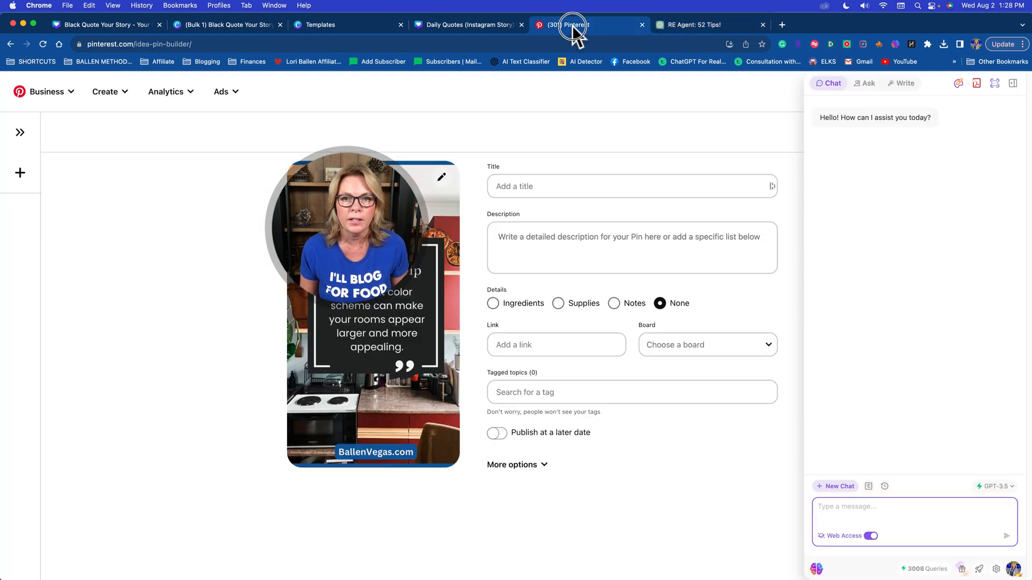
click(530, 182)
key(super+v)
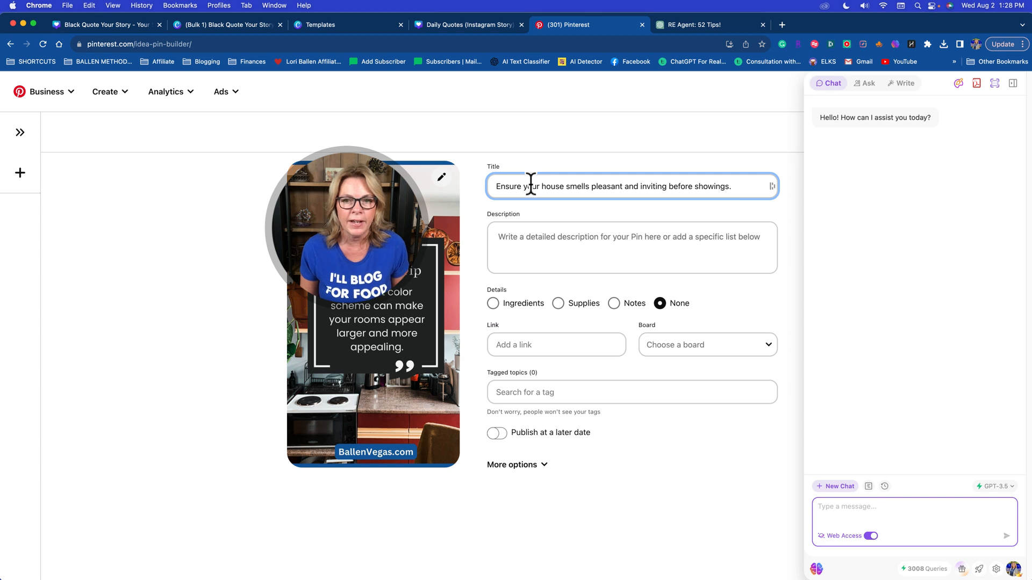
drag(731, 188, 537, 181)
key(super+c)
key(BackSpace)
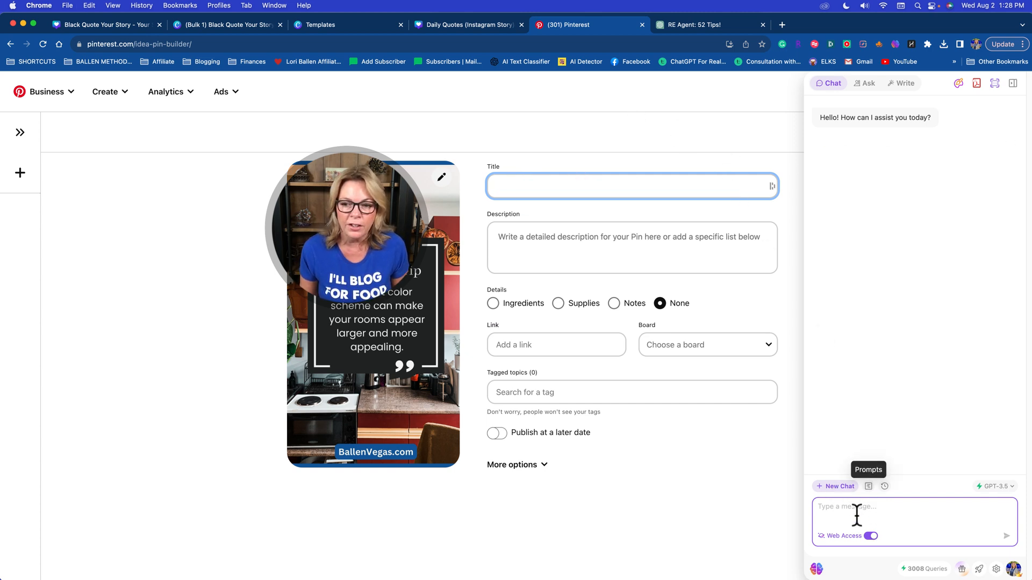
- Submit the saved Real Estate Tip Pin Title prompt in the sidebar chat with the copied house-smell tip added
click(867, 489)
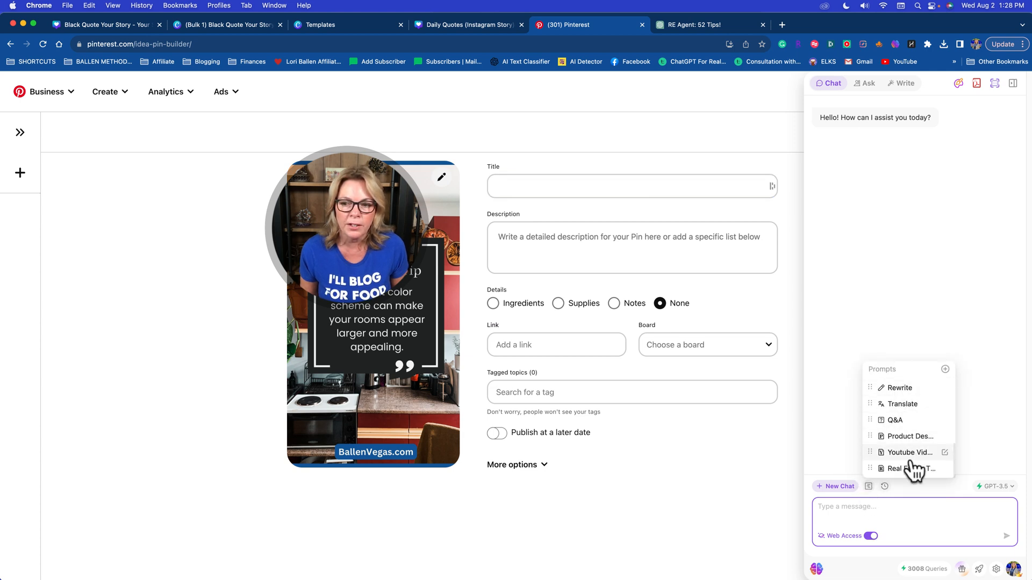
click(912, 468)
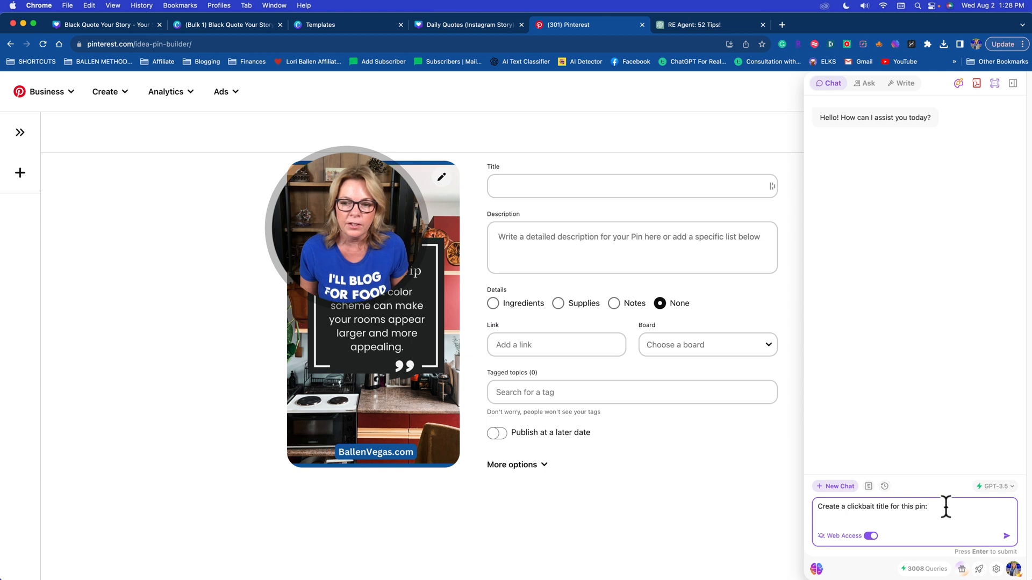
key(super+v)
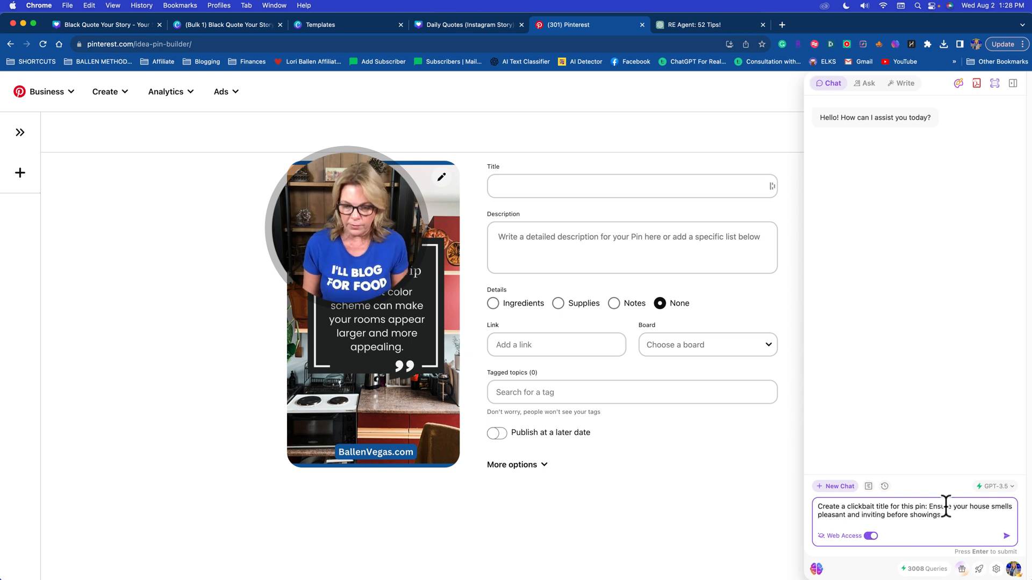
key(Return)
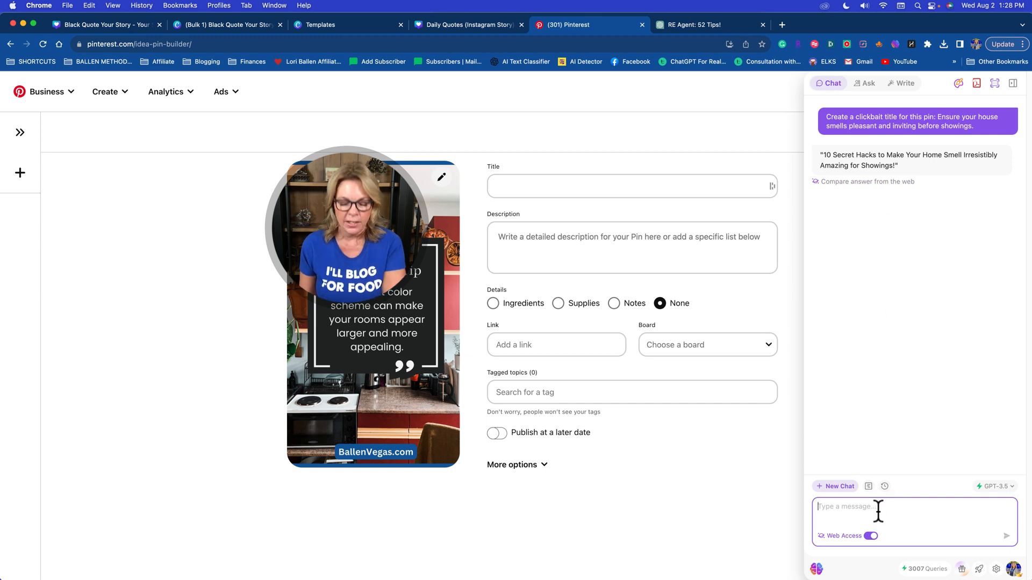
- Ask the sidebar chat to "try again, but use a title that takes them to selling your home faster"
text(try again)
text(, don't mention)
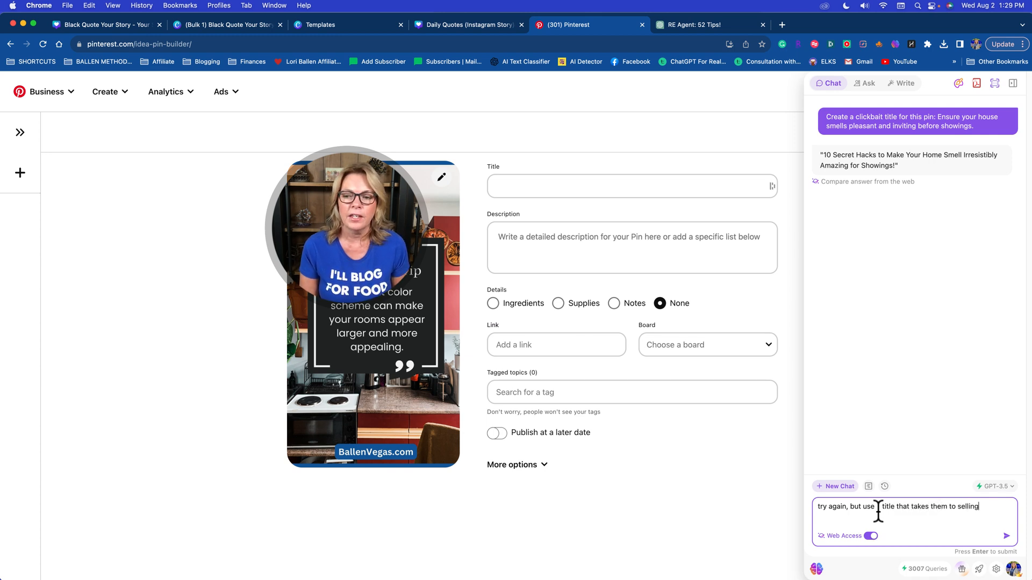
text(er)
key(Return)
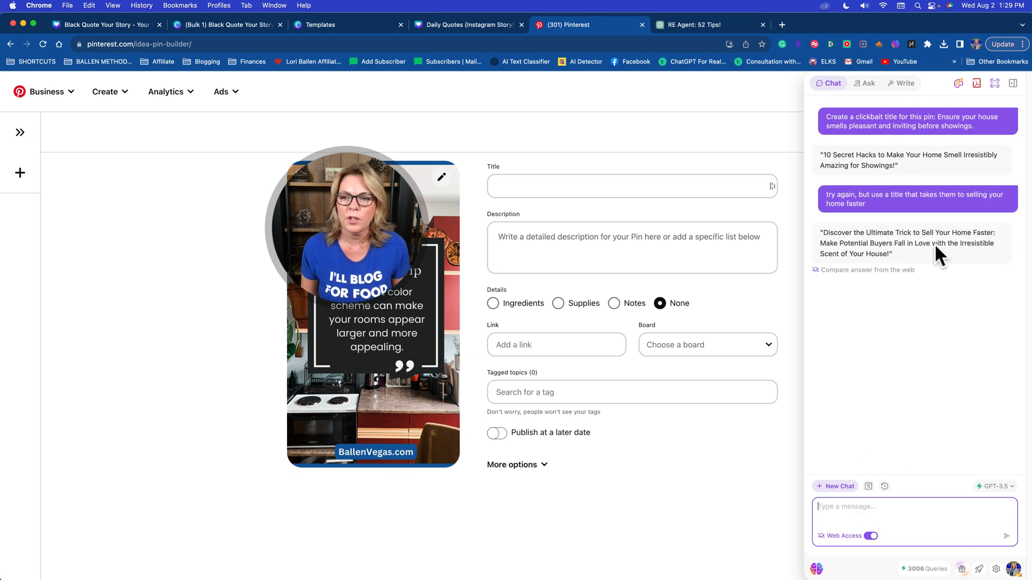
- Copy the generated "Discover the Ultimate Trick to Sell Your Home Faster" title from the chat into the pin's title
drag(823, 233, 891, 254)
key(super+c)
click(561, 188)
key(super+v)
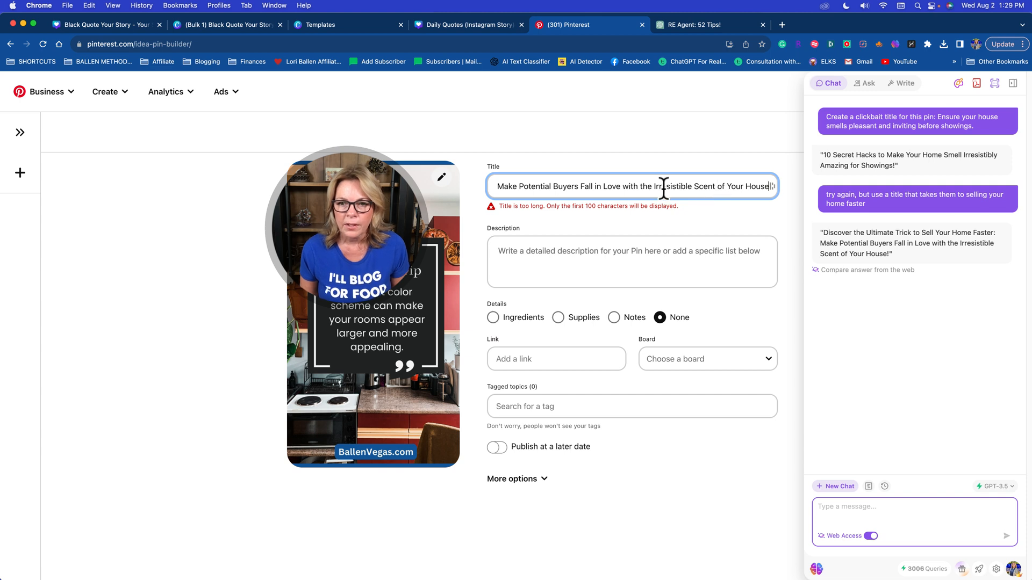
- Ask the sidebar chat to "make it shorter"
click(889, 506)
text(m)
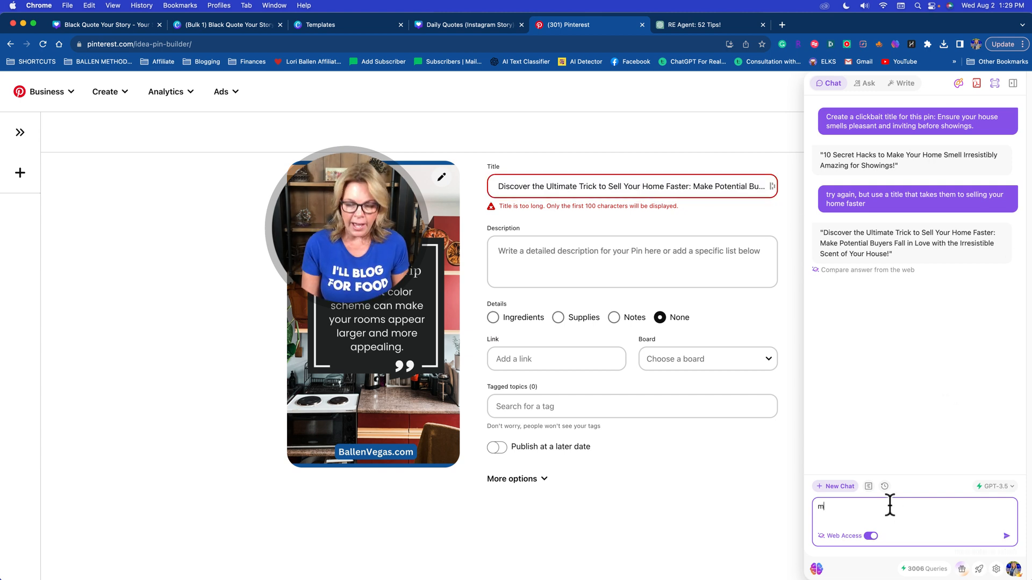
text(ake it shorter)
key(Return)
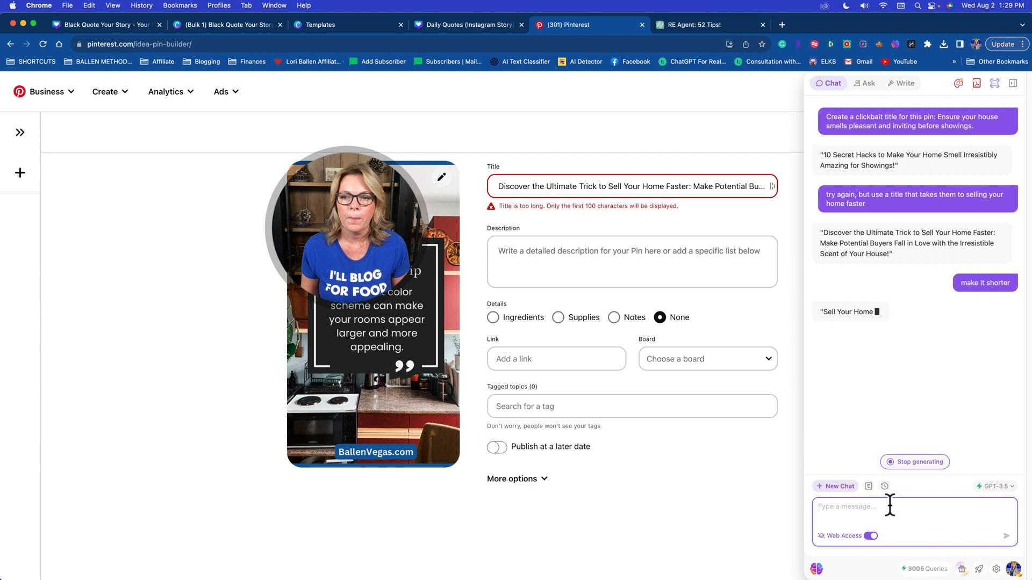
- Replace the pin's title with "Sell Your Home Faster with an Inviting Scent: The Secret to a Pleasant Showing!", removing the quotation marks
mouse_move(821, 311)
mouse_down()
mouse_move(918, 322)
mouse_move(823, 310)
mouse_up()
click(915, 322)
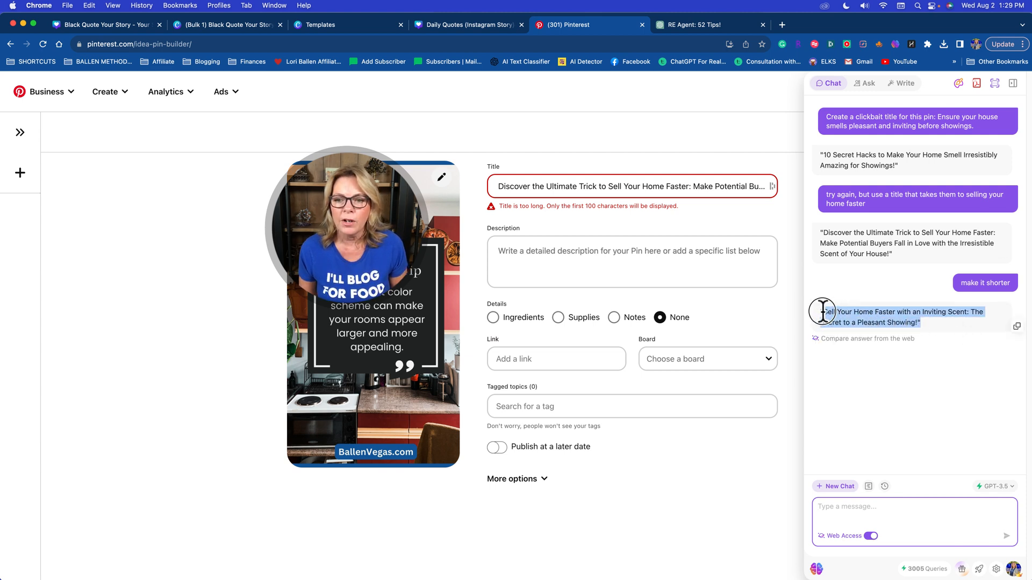
click(609, 187)
key(super+a)
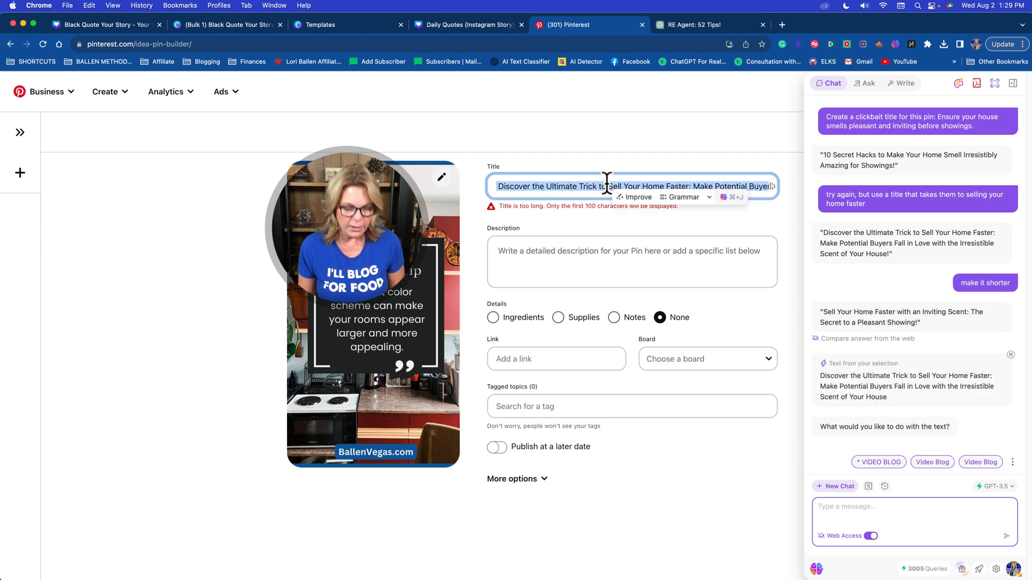
key(super+v)
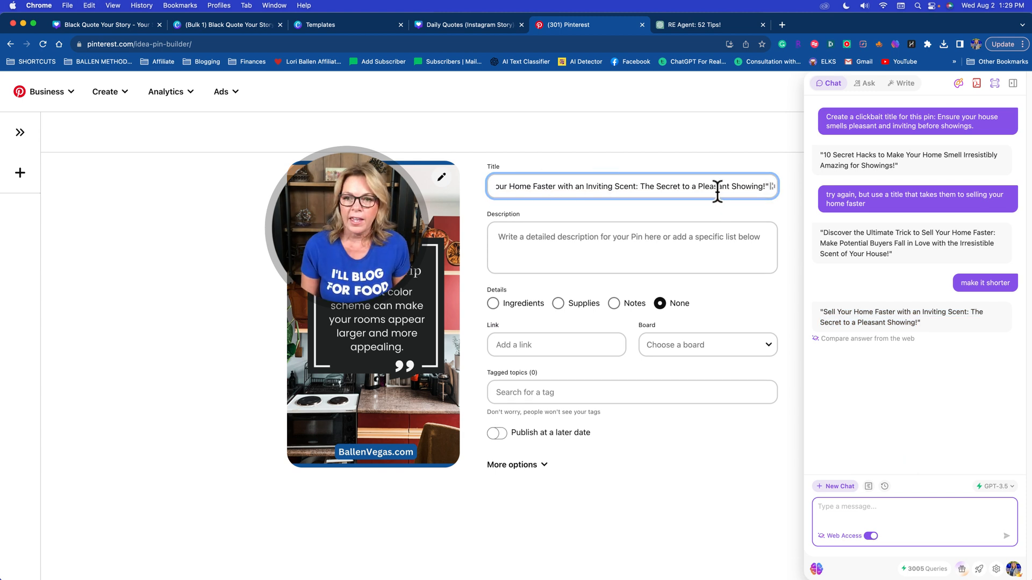
key(BackSpace)
key(super+a)
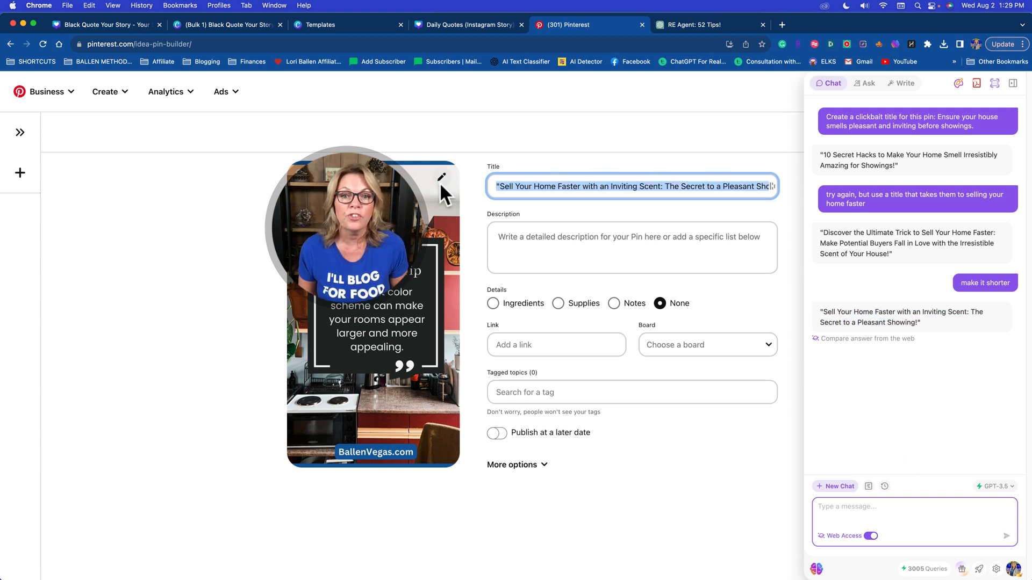
click(498, 185)
key(BackSpace)
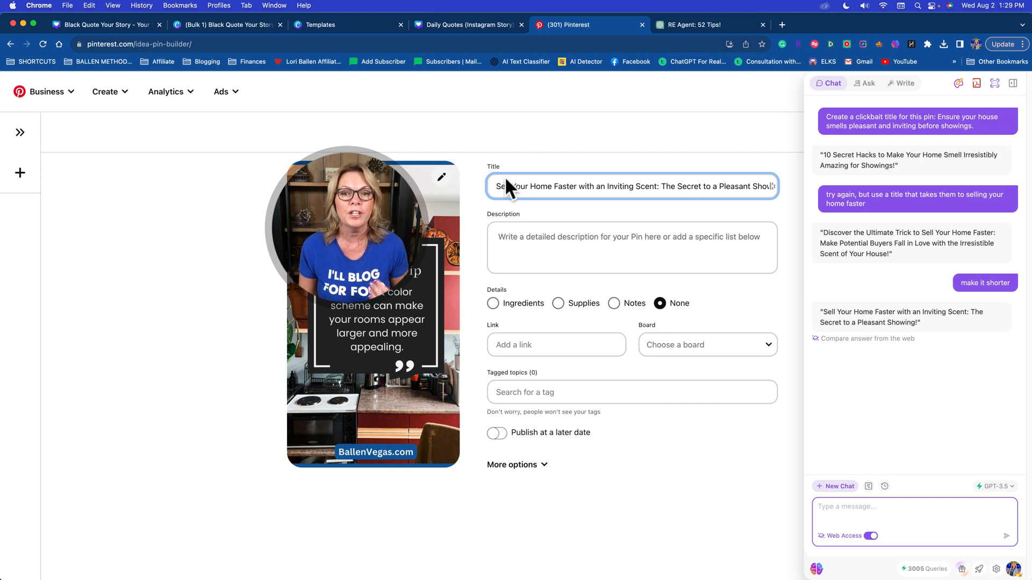
drag(494, 188, 771, 191)
click(901, 511)
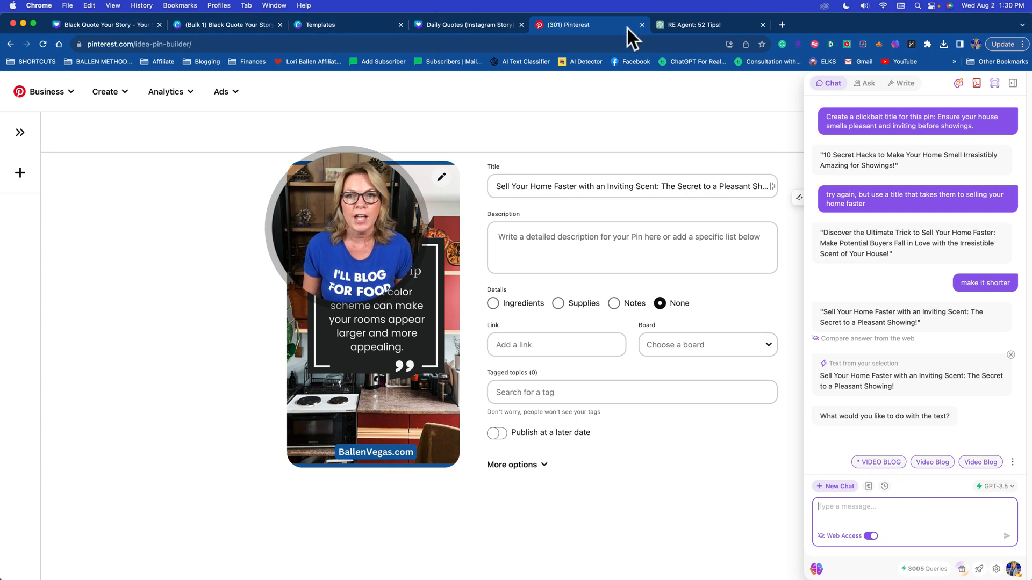
- Ask ChatGPT for 52 different clickbait titles driving visitors to the 52 tips for selling a home faster, keeping them short but still clickbait
click(677, 25)
click(513, 544)
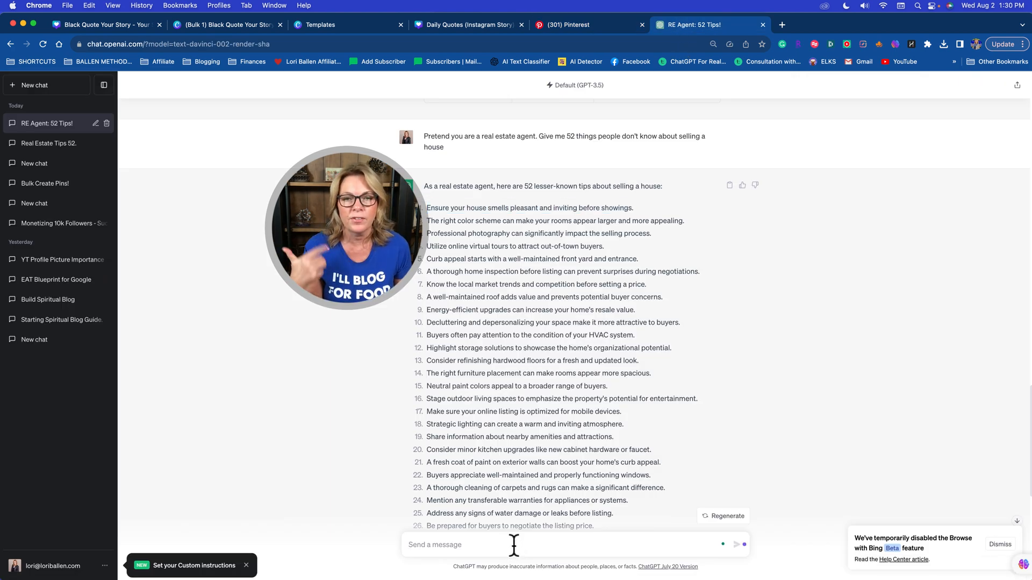
text(c)
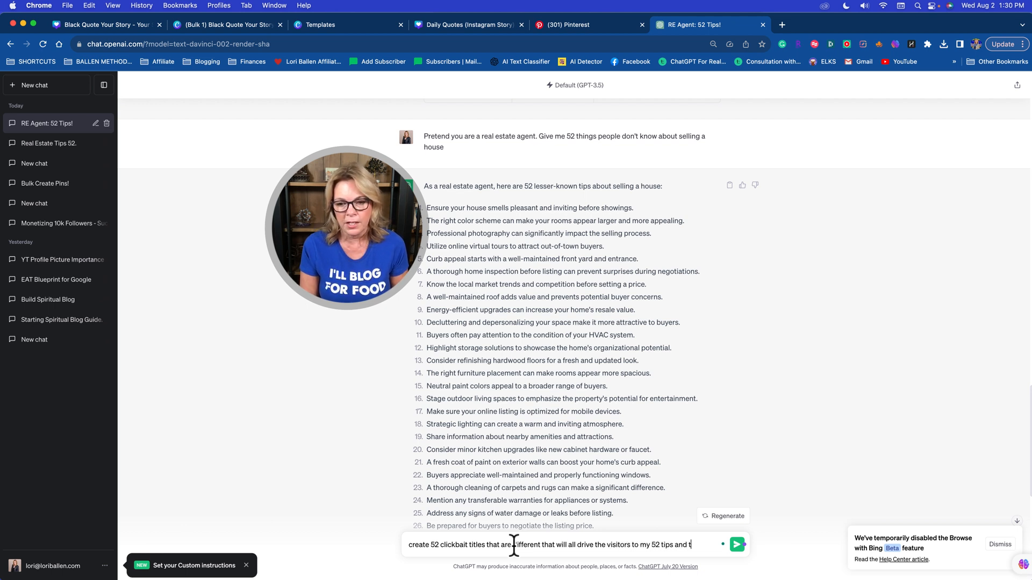
text(elling a h)
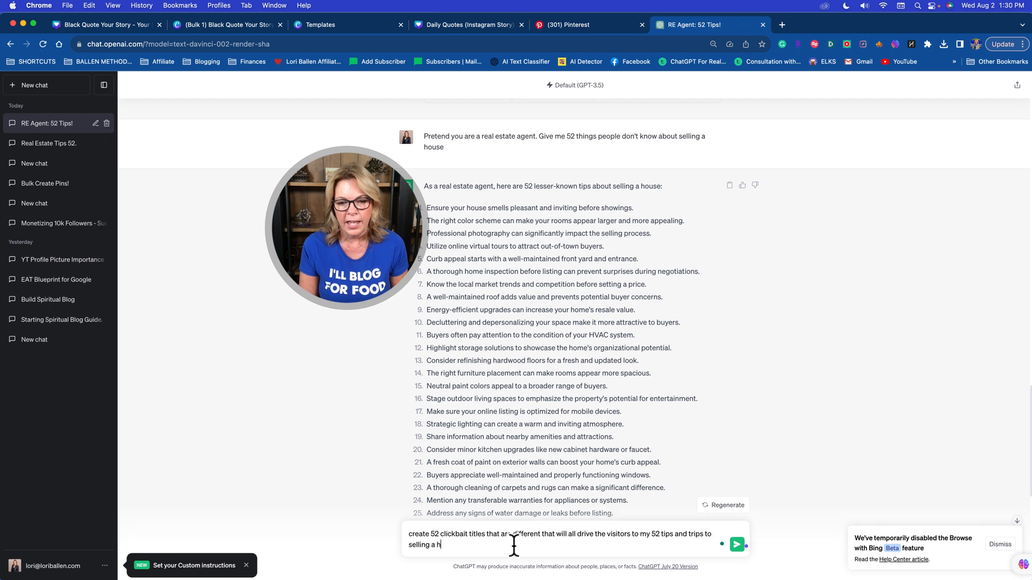
text(ome faster)
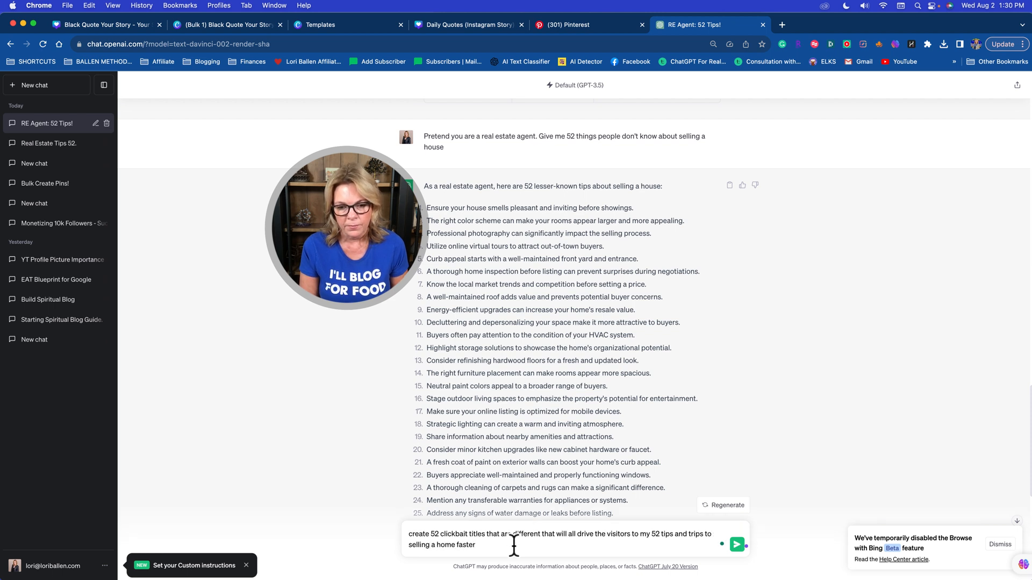
text(. Keep the )
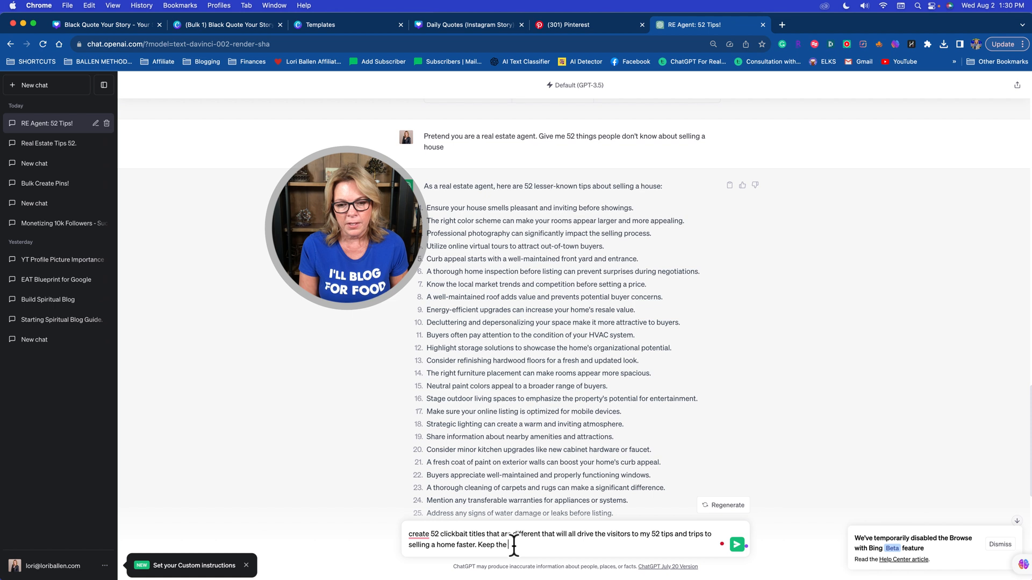
text(titles short, but sti)
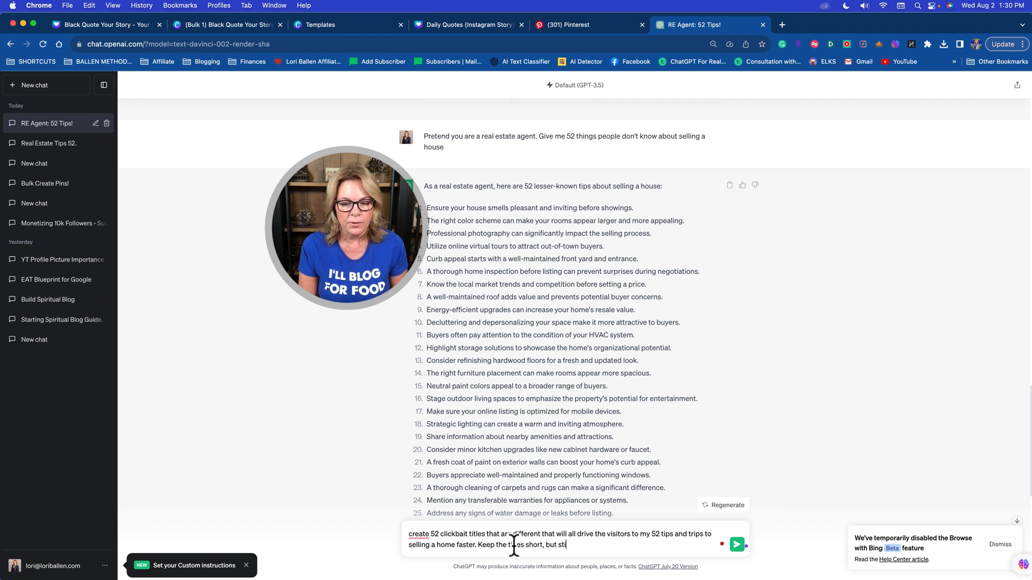
text(ll clickbait)
key(Return)
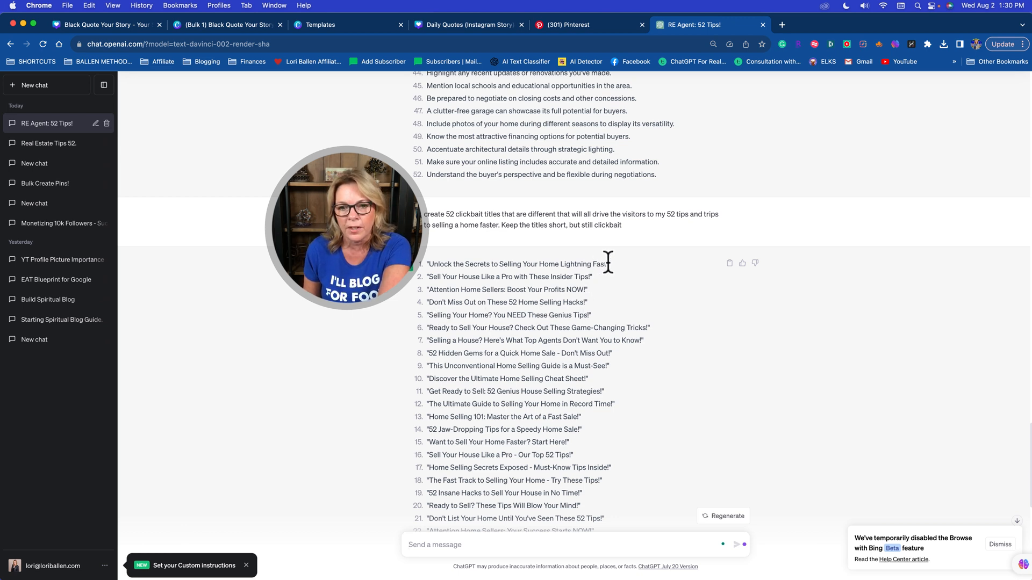
- Try the ChatGPT title "Unlock the Secrets to Selling Your Home Lightning Fast" in place of the Pinterest pin's title
drag(606, 264, 428, 261)
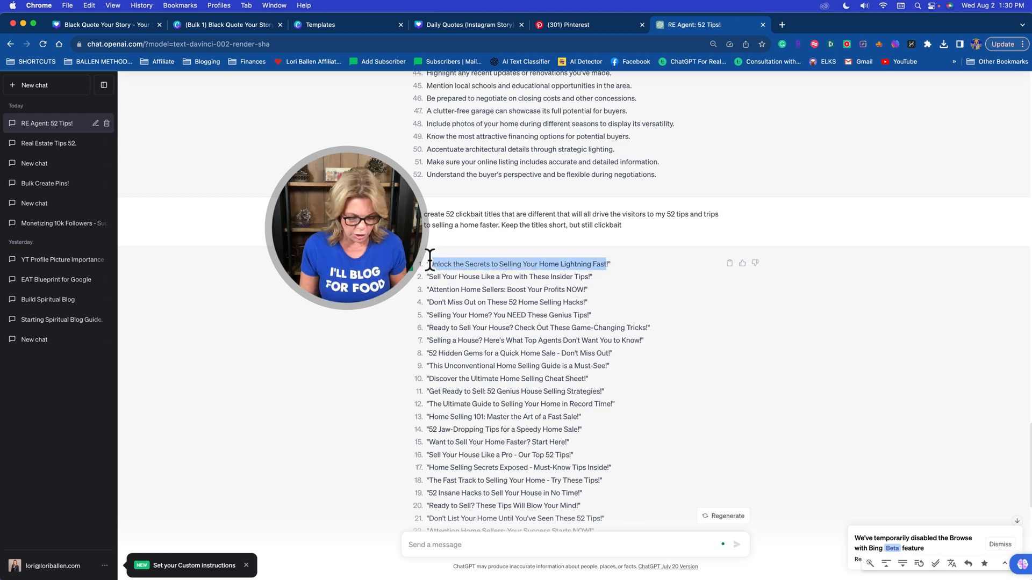
key(super+c)
click(590, 25)
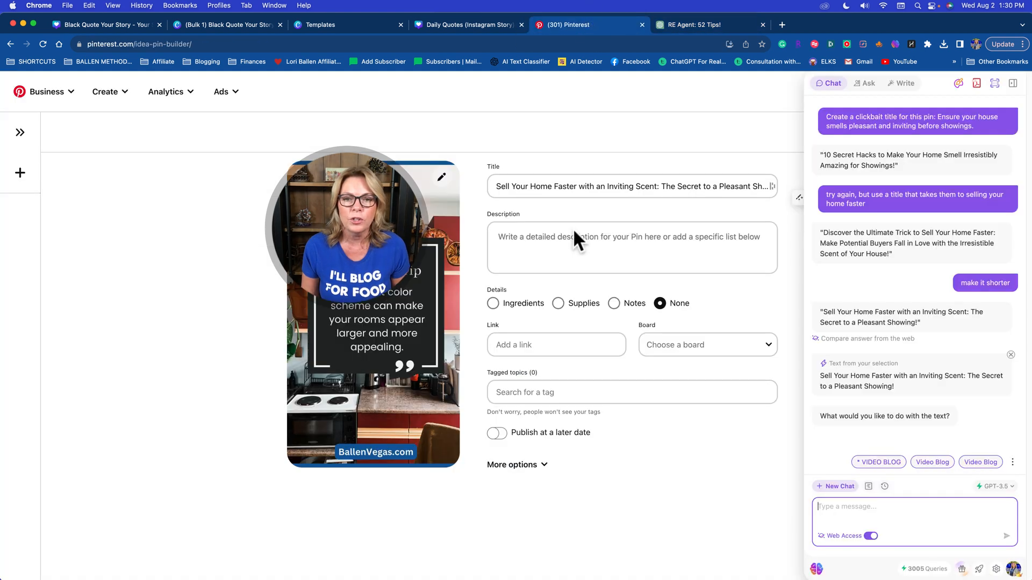
drag(495, 188, 790, 184)
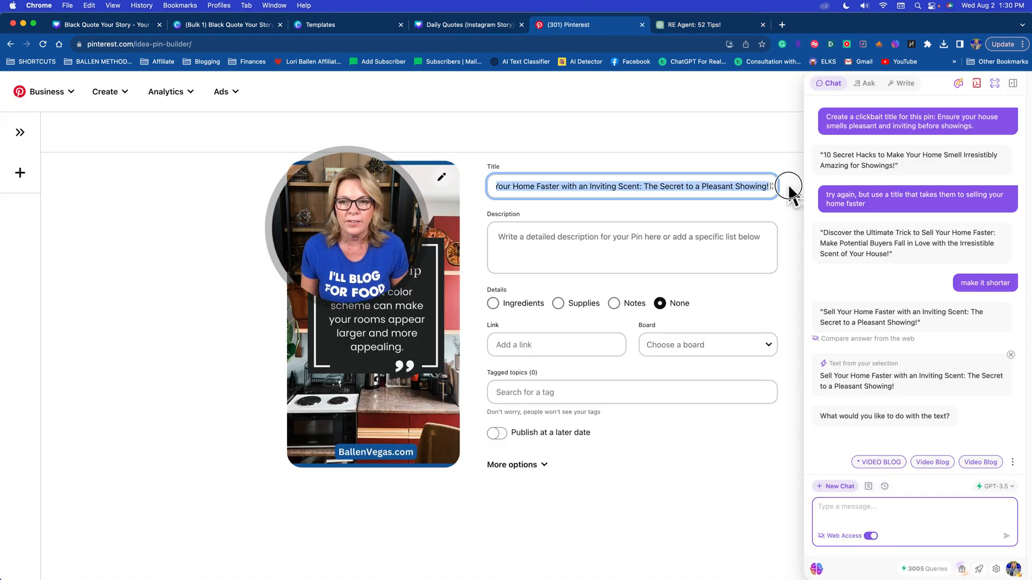
key(super+v)
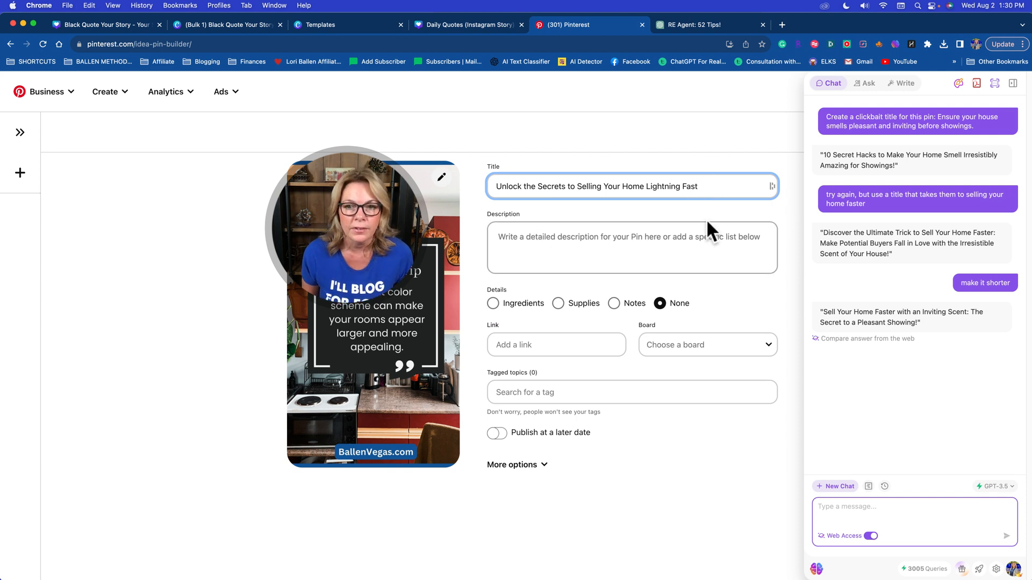
- Undo the title replacement and remove the quotation marks around the restored title
key(super+z)
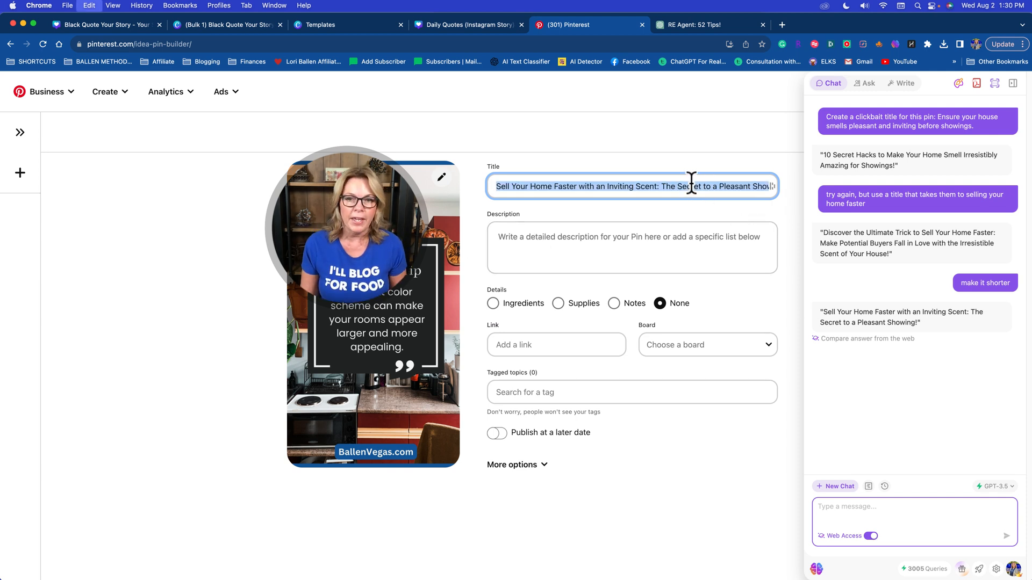
click(542, 187)
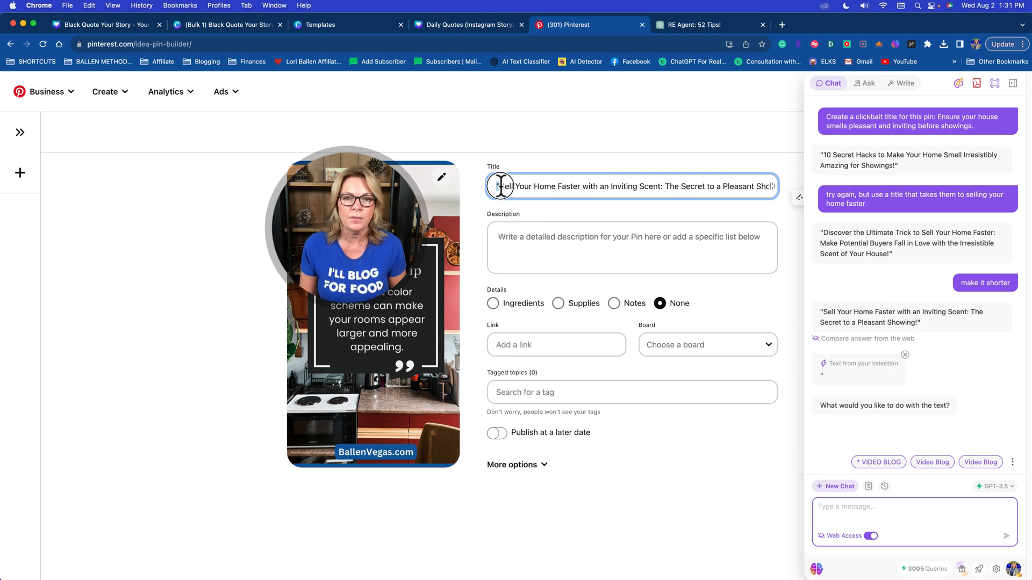
drag(751, 186, 802, 191)
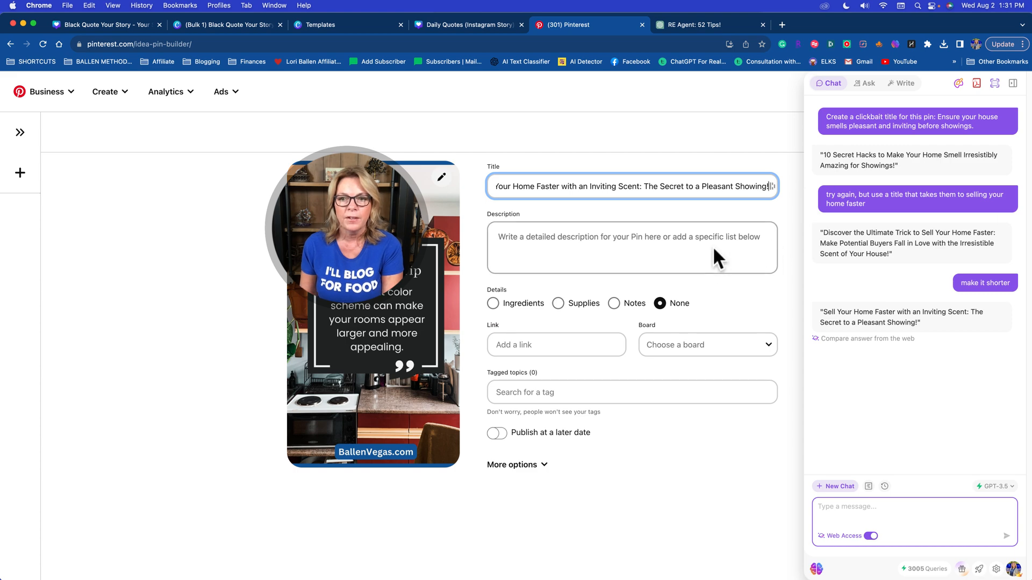
- Ask ChatGPT to "give me 52 unique pinterest descriptions to drive traffic to the same 52 tips and tricks blog"
click(699, 25)
click(477, 539)
text(give m)
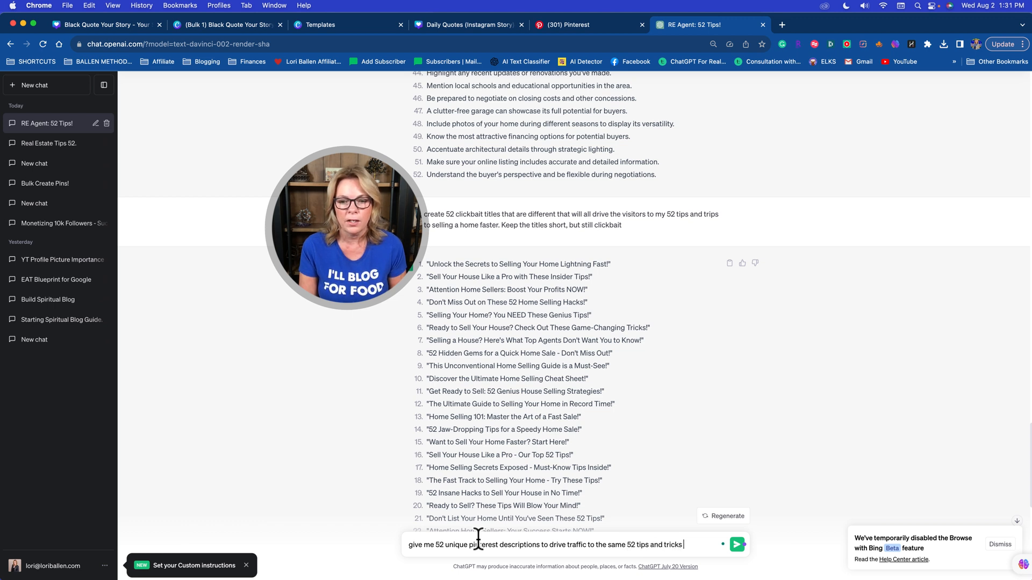
key(Return)
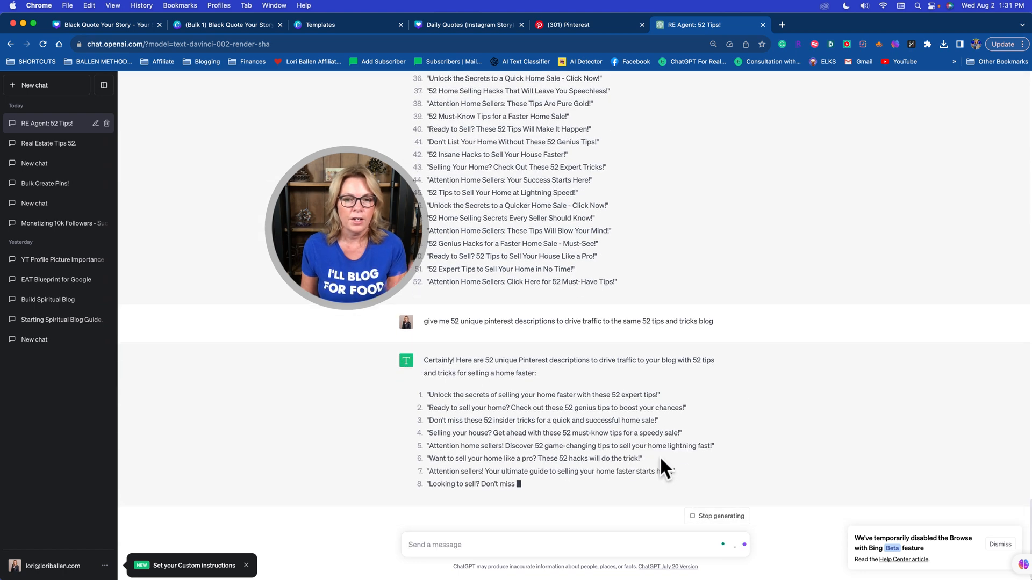
scroll(538, 425, up, 2)
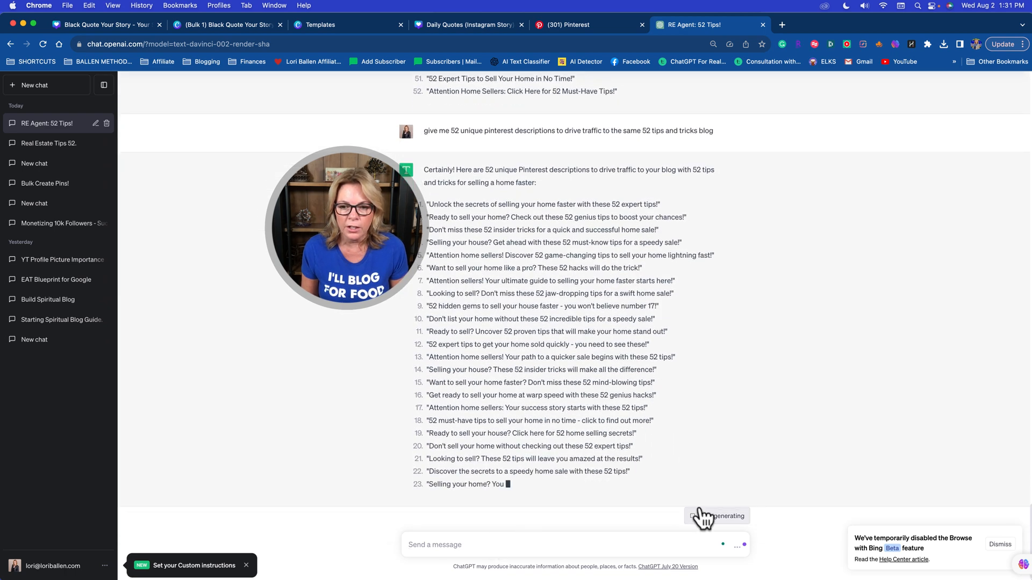
- Stop the response and resubmit the descriptions prompt with "make them 2-3 sentences long" added
click(703, 517)
scroll(696, 376, up, 5)
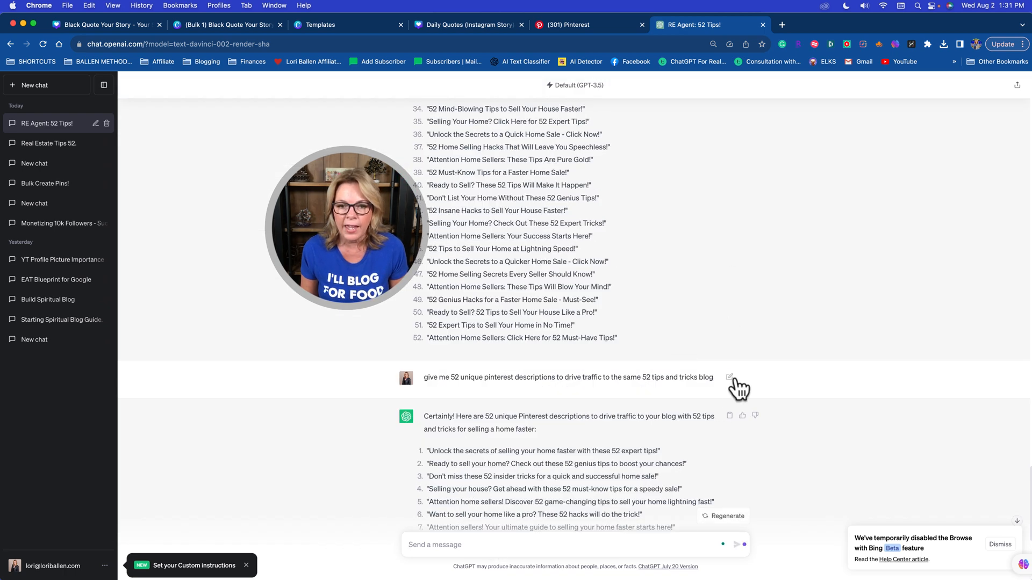
click(731, 380)
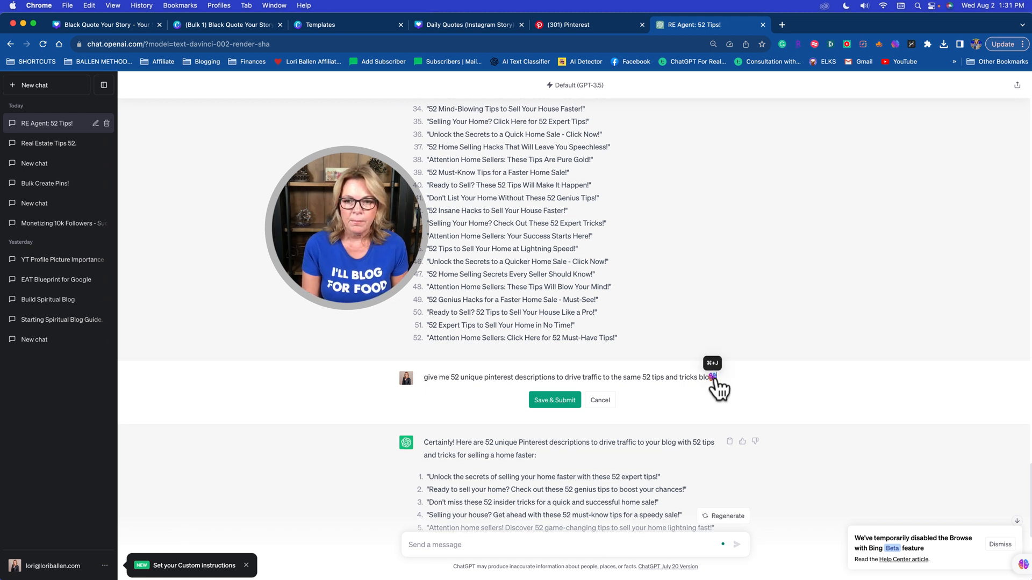
text(make tmen)
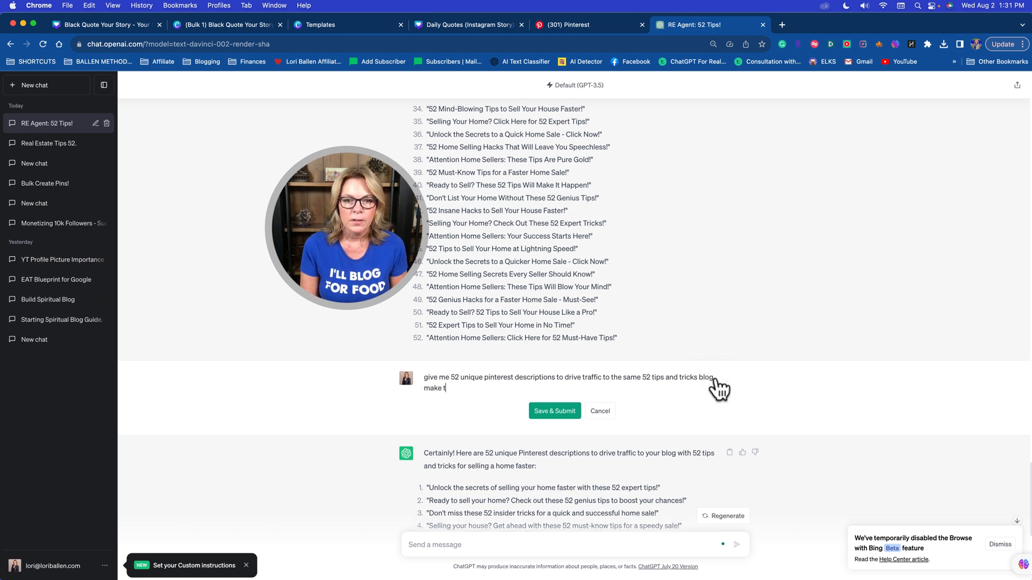
key(BackSpace)
key(BackSpace)
key(BackSpace)
text(hem 2-3 sentences long)
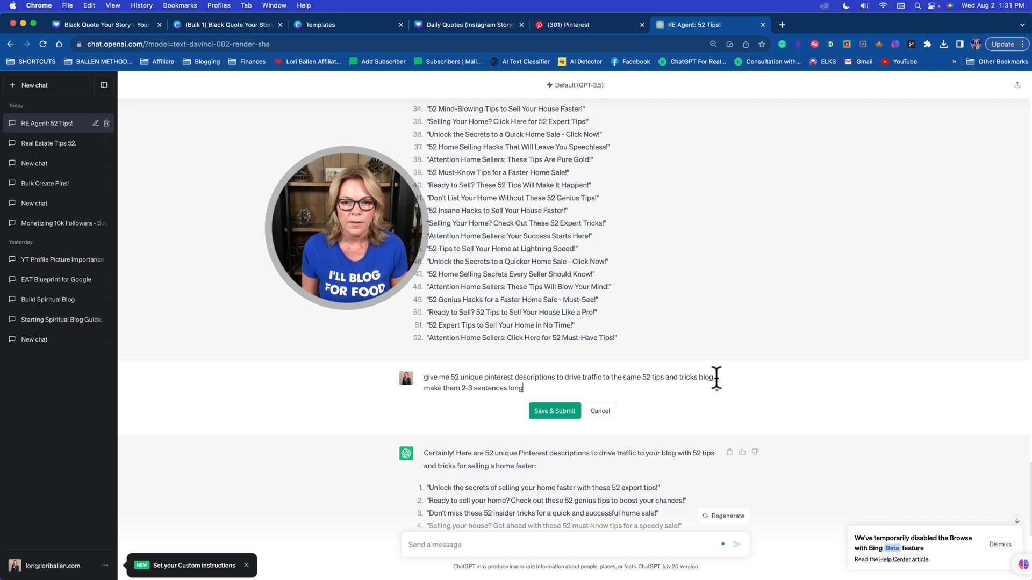
click(555, 412)
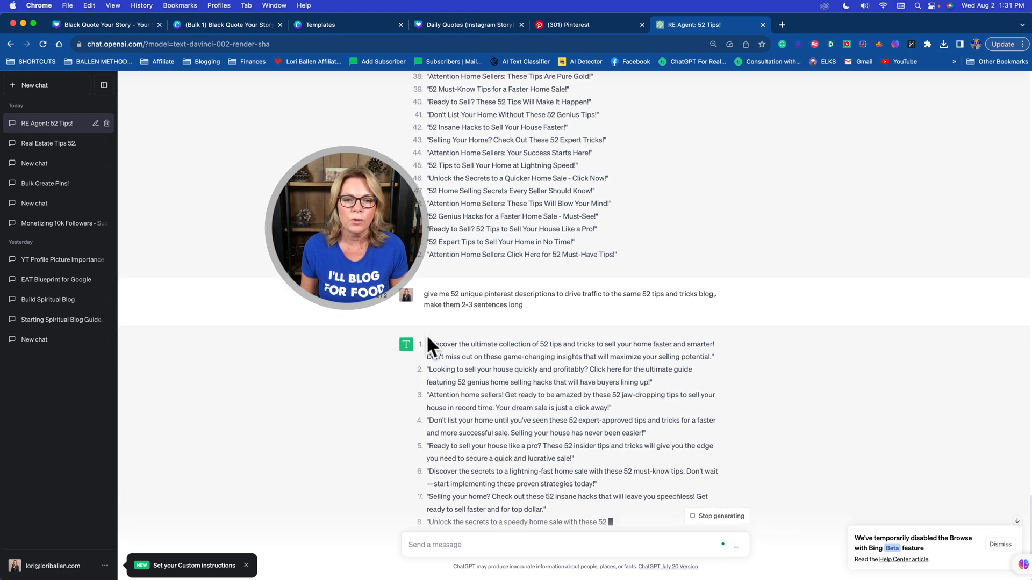
- Copy the first two generated descriptions from ChatGPT into the Pinterest pin's description
drag(428, 343, 652, 382)
key(super+c)
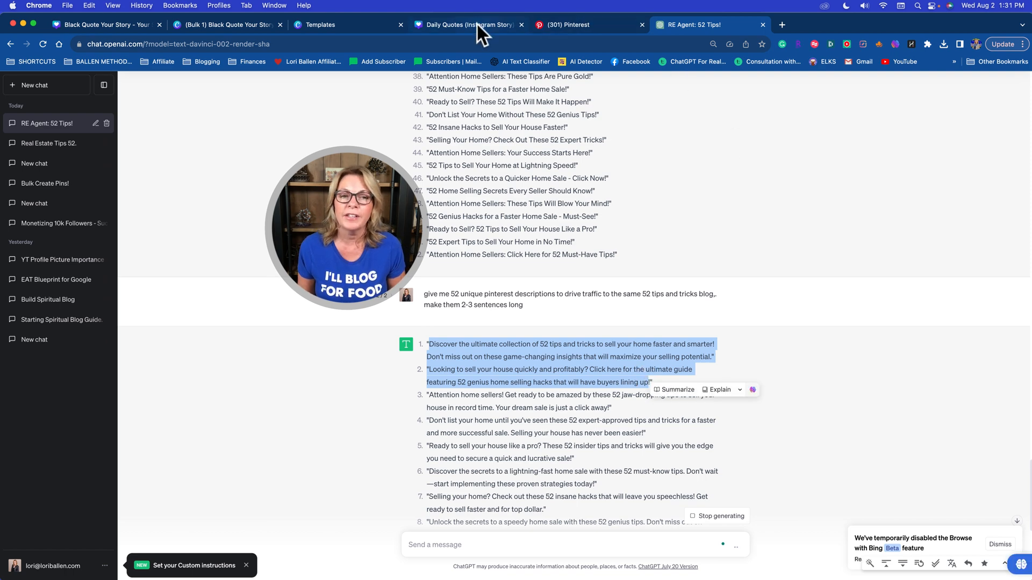
click(559, 27)
click(524, 257)
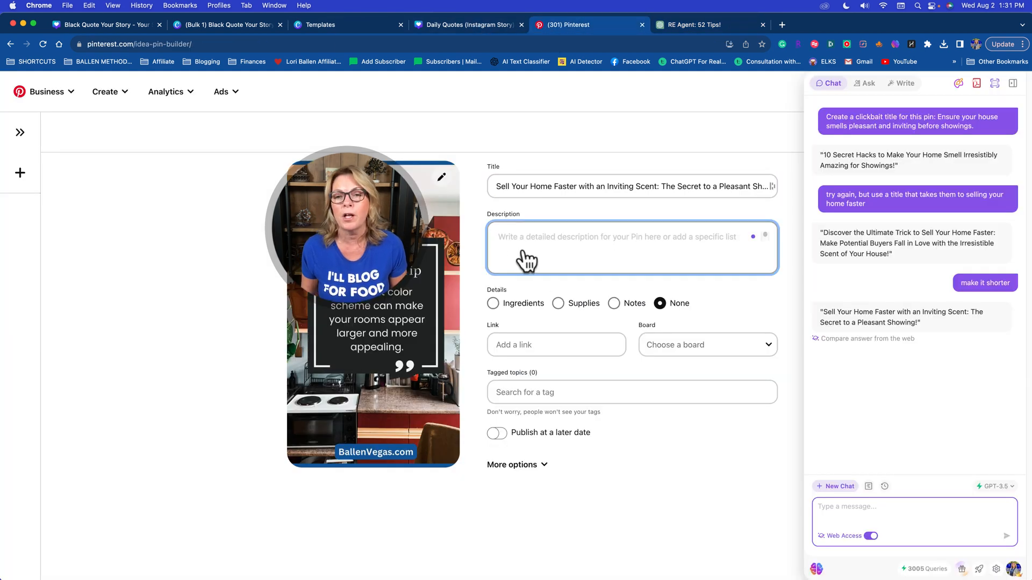
key(super+v)
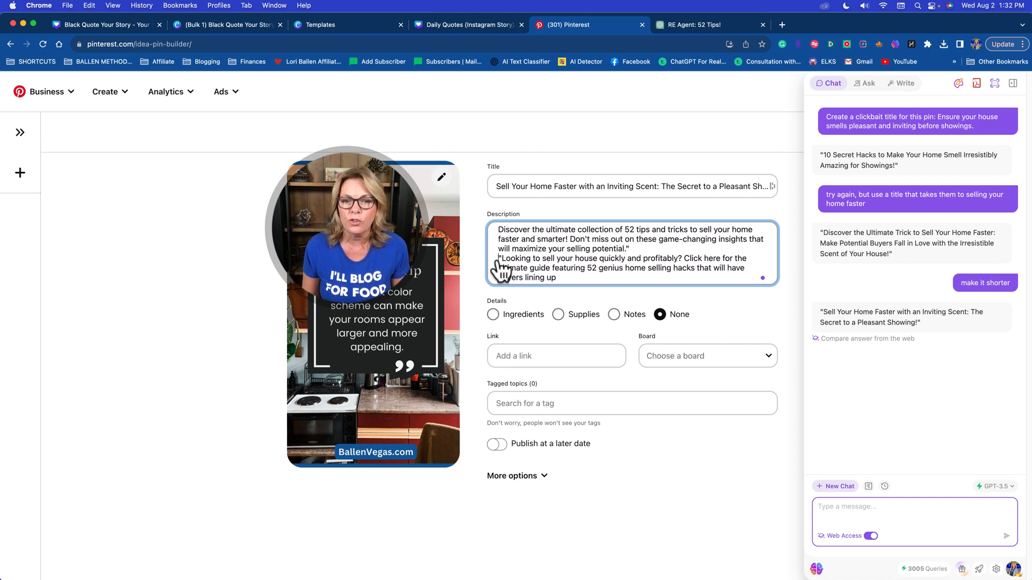
- Delete the "Discover the ultimate collection" text and the leading quotation mark, keeping only the "Looking to sell your house" description
drag(630, 250, 489, 228)
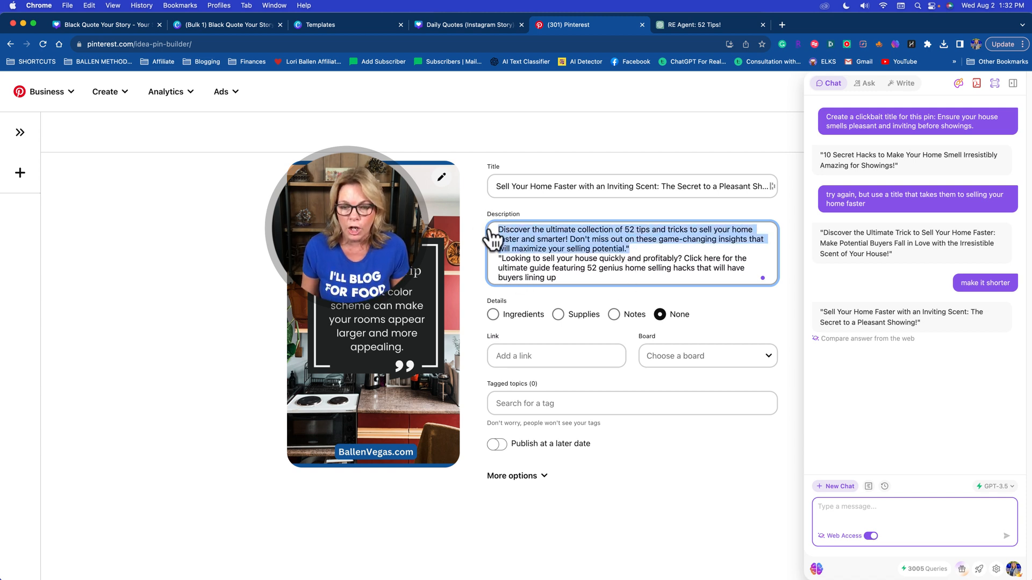
key(BackSpace)
click(494, 242)
key(BackSpace)
click(593, 260)
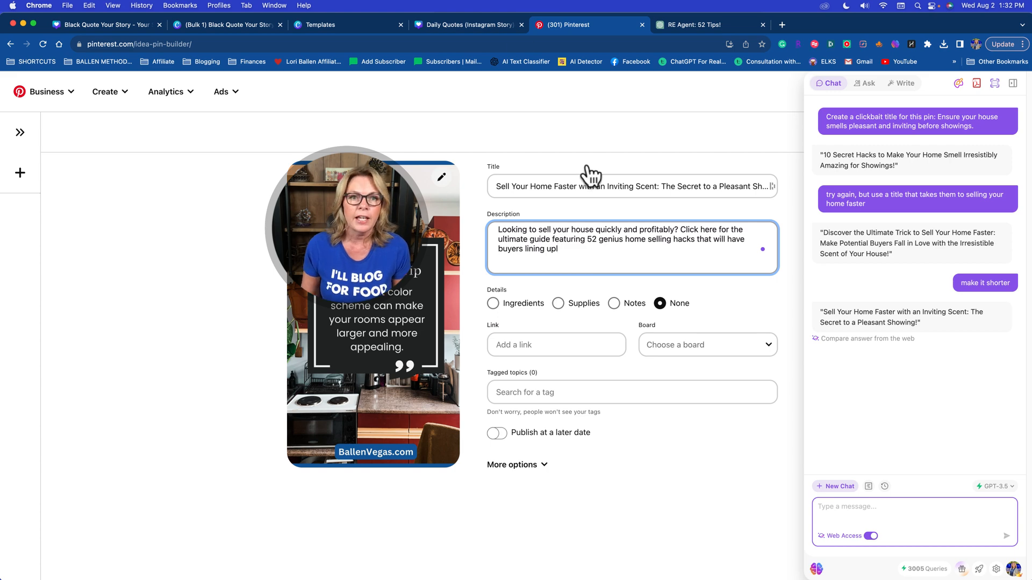
- Ask ChatGPT to "do it again, remove the quotes" for the generated descriptions
click(698, 24)
scroll(566, 390, down, 5)
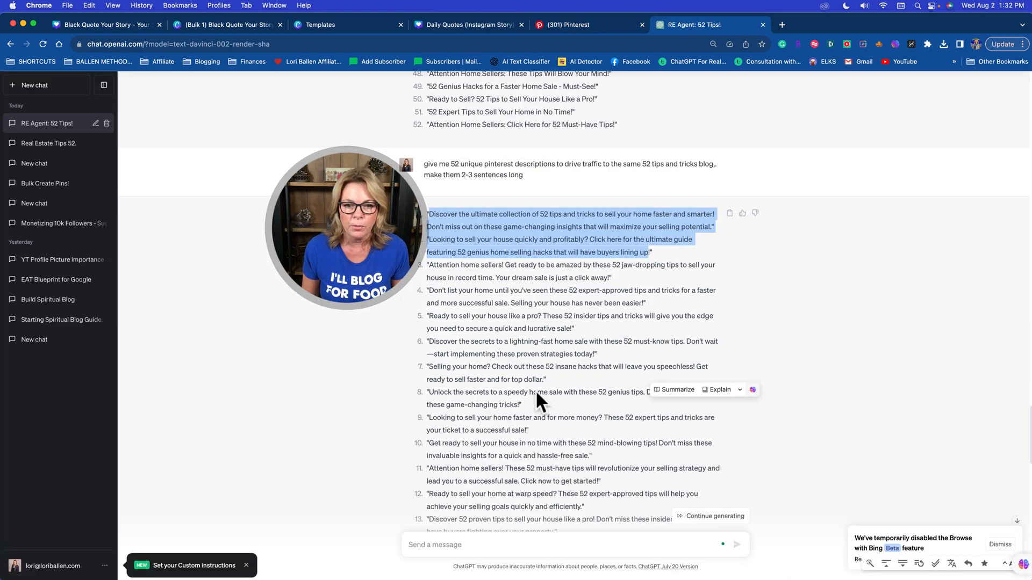
click(513, 543)
text(do it again, remove the)
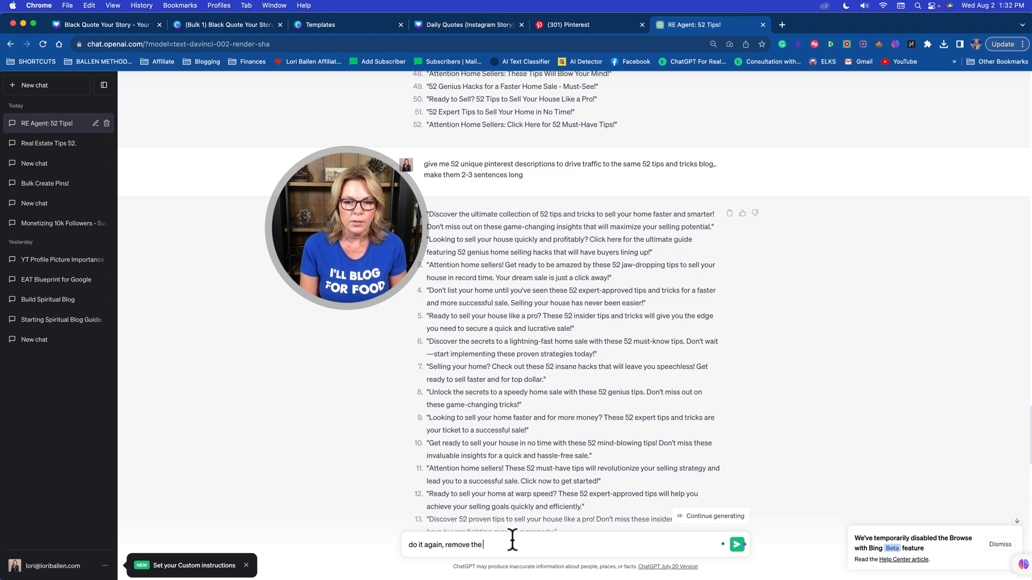
text( quotes)
key(Return)
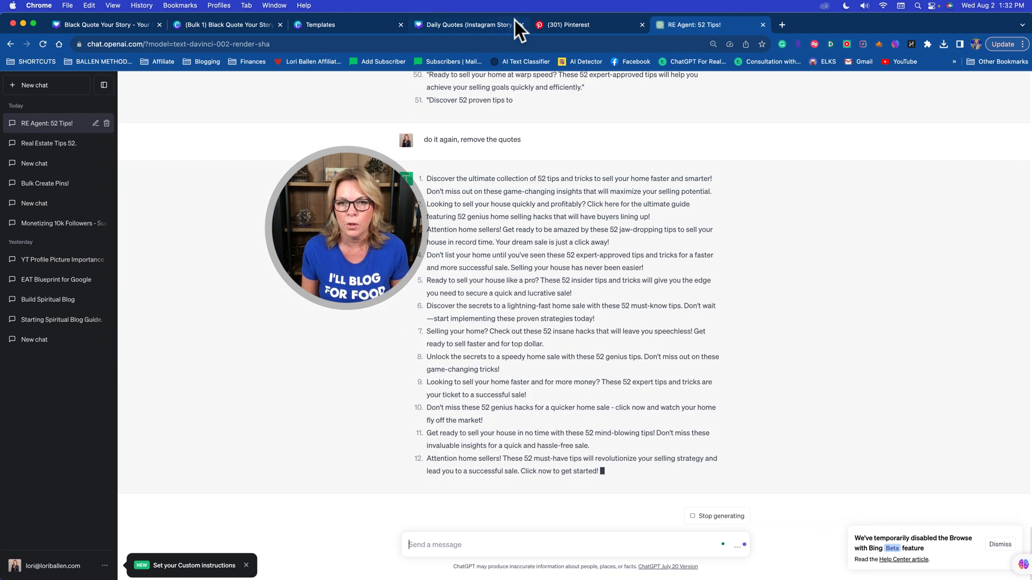
click(562, 28)
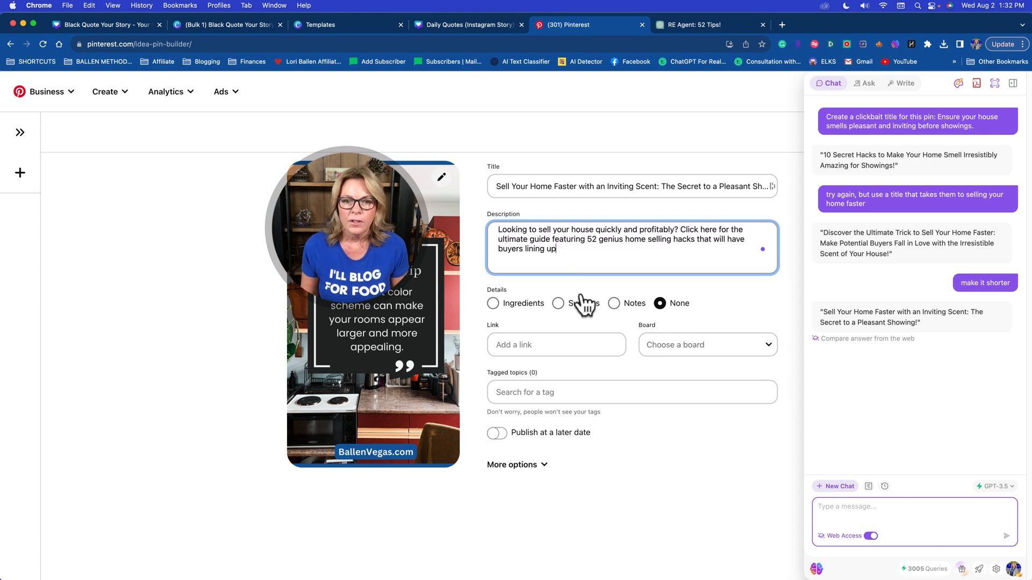
click(557, 345)
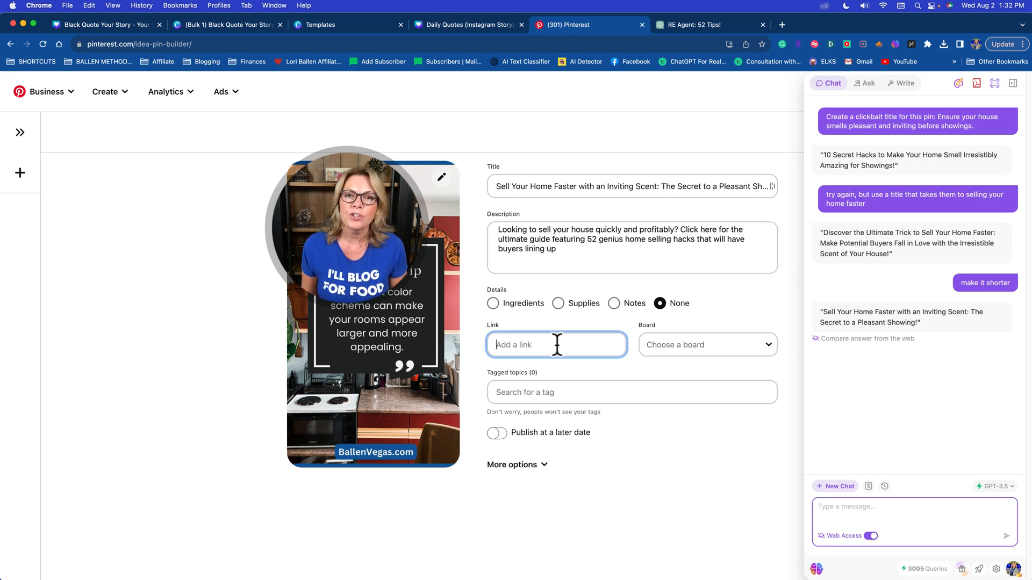
click(782, 24)
text(ballenvegas)
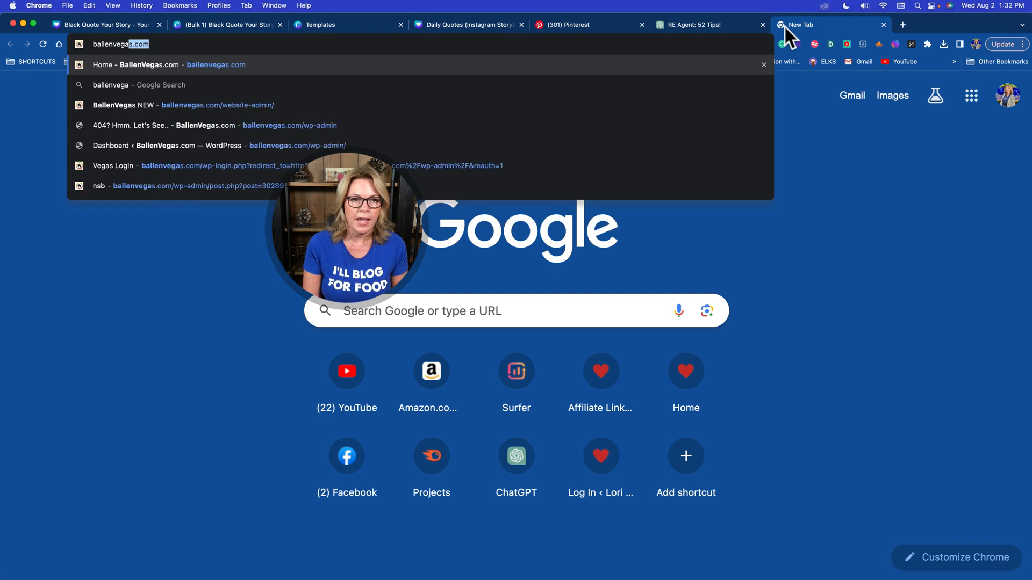
key(Return)
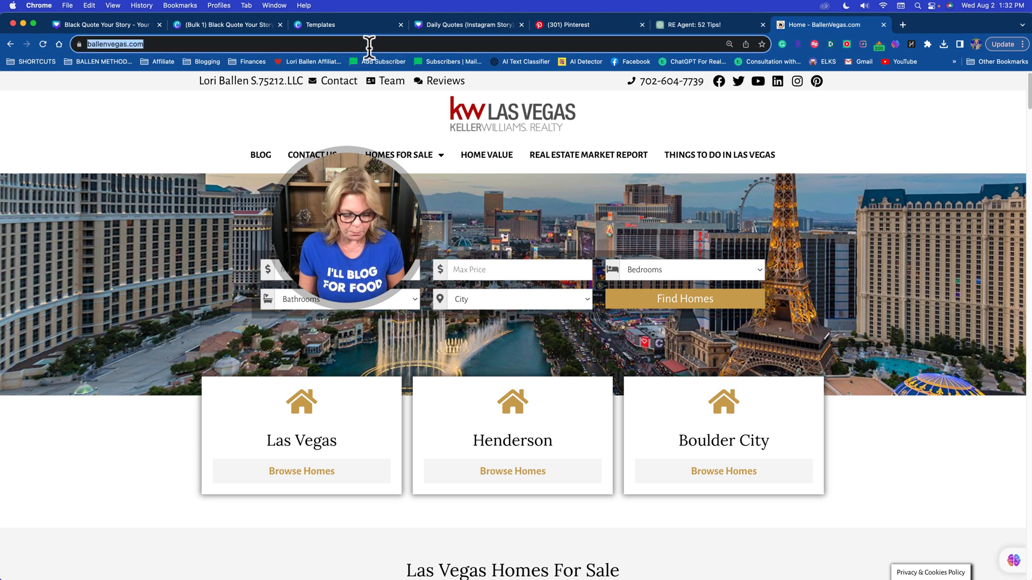
click(626, 26)
text(https://ballenvegas.com/)
- Search the pin's boards for "re" and open the sections of the "Real Estate Leads, Marketing, Websites" board
click(707, 345)
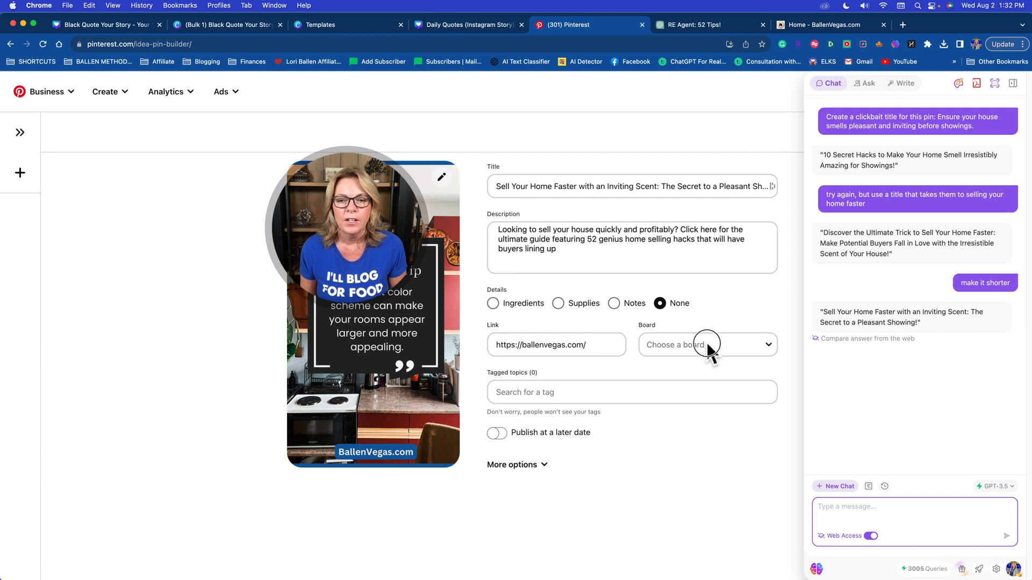
scroll(679, 411, down, 15)
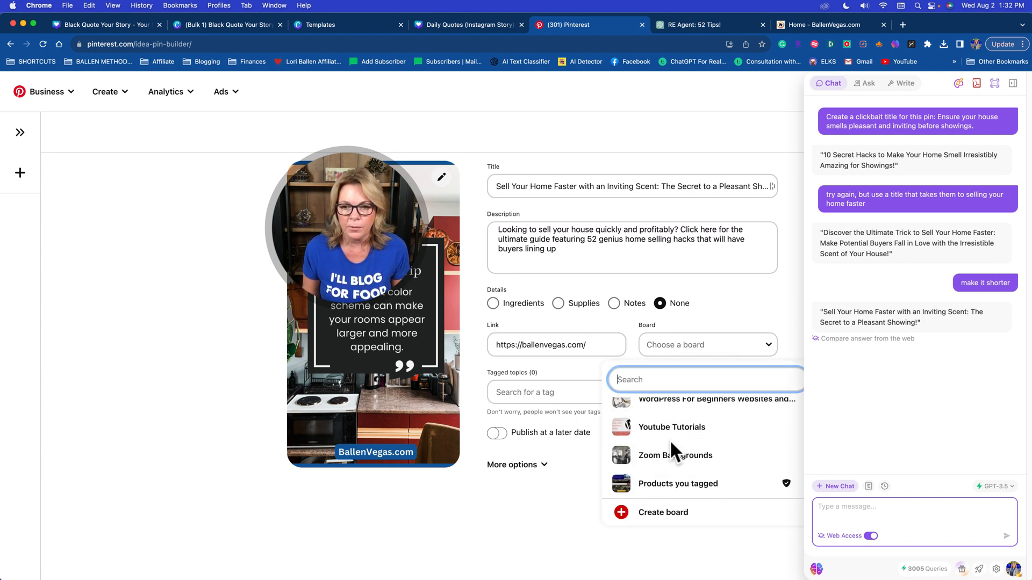
text(rea)
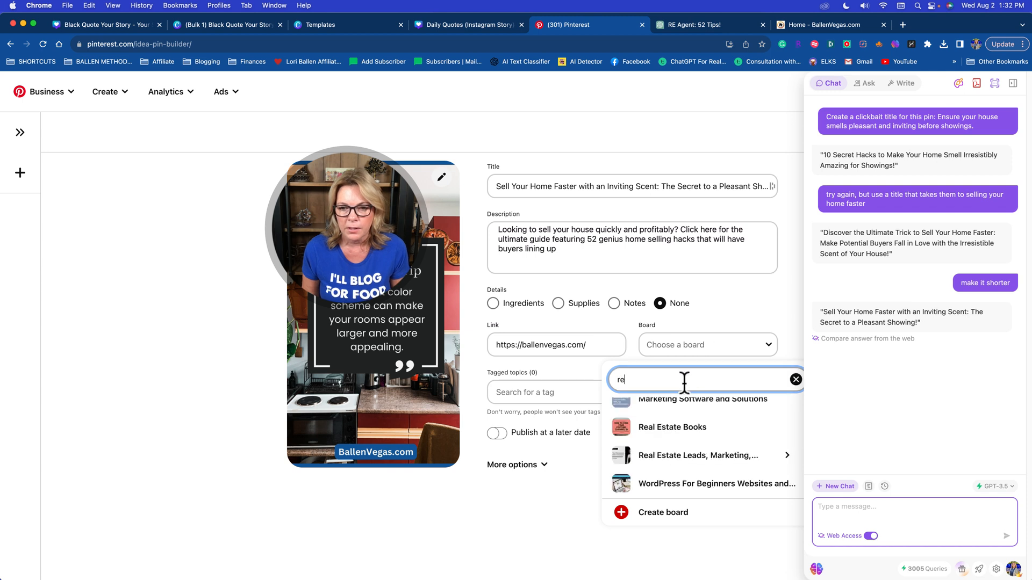
click(640, 450)
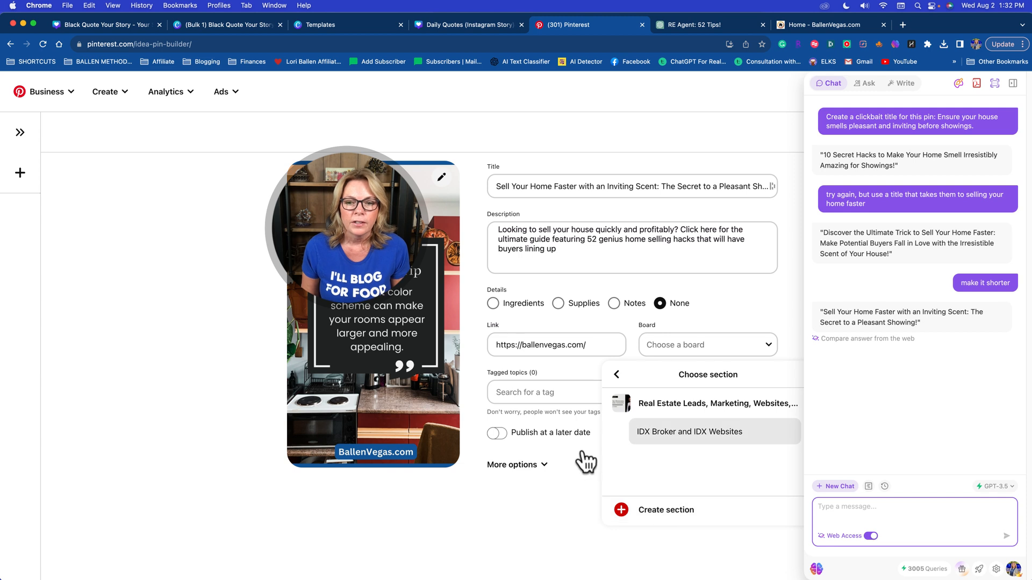
- Try to find a "real estate" topic tag for the pin, and clear the tag search
click(513, 395)
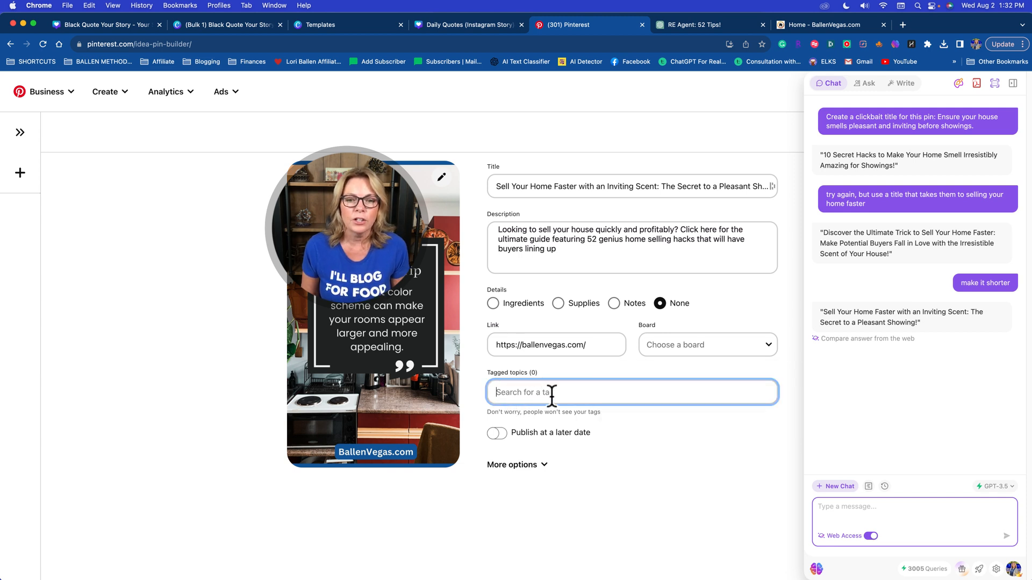
text(real estate)
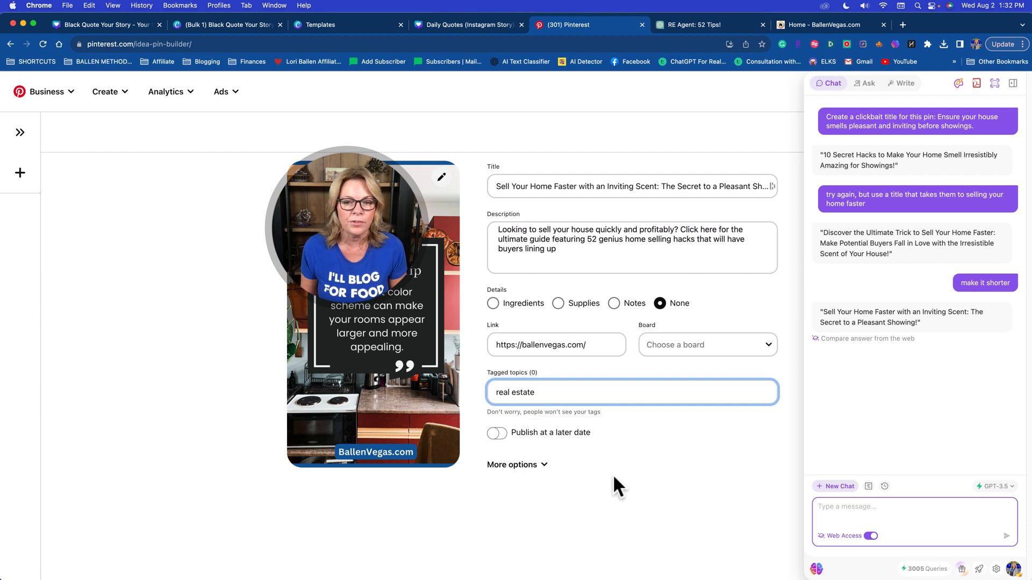
drag(541, 396, 484, 400)
key(BackSpace)
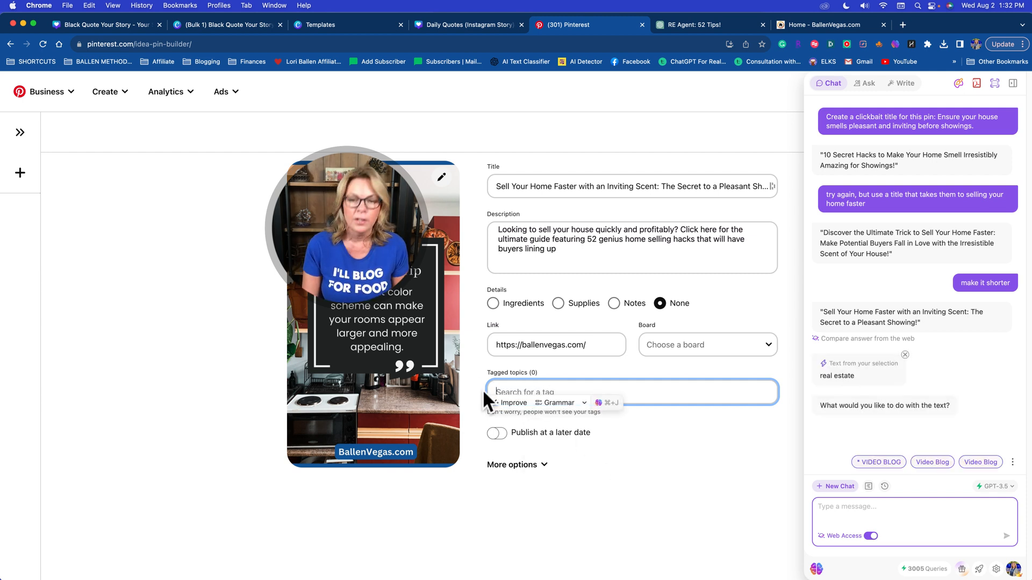
click(567, 523)
- Expand the pin's additional options for comments, shopping recommendations and ad-only use
click(519, 465)
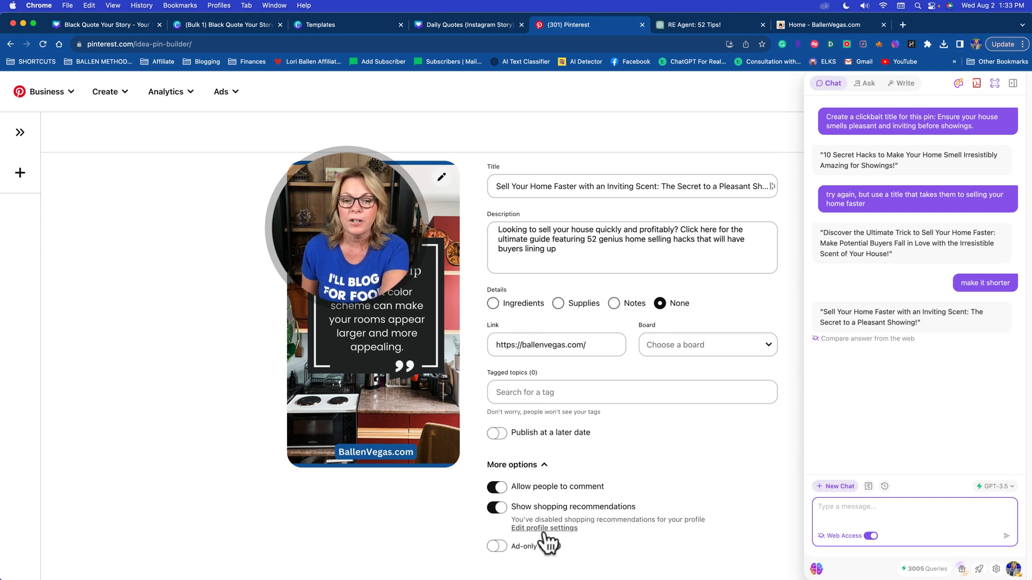
- Set the pin to publish at a later date, on 08/06/2023 at 06:00 PM
click(505, 434)
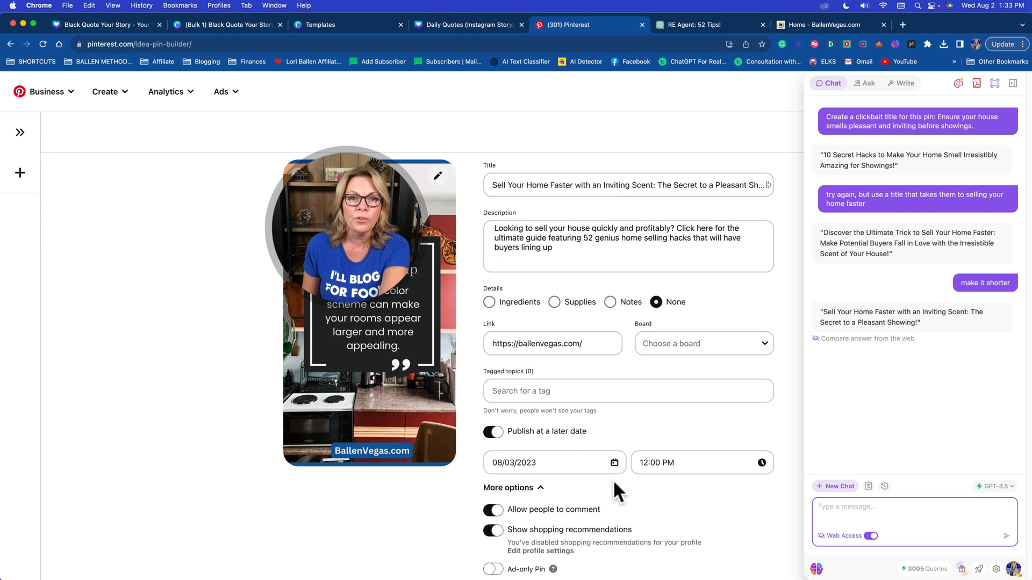
click(548, 463)
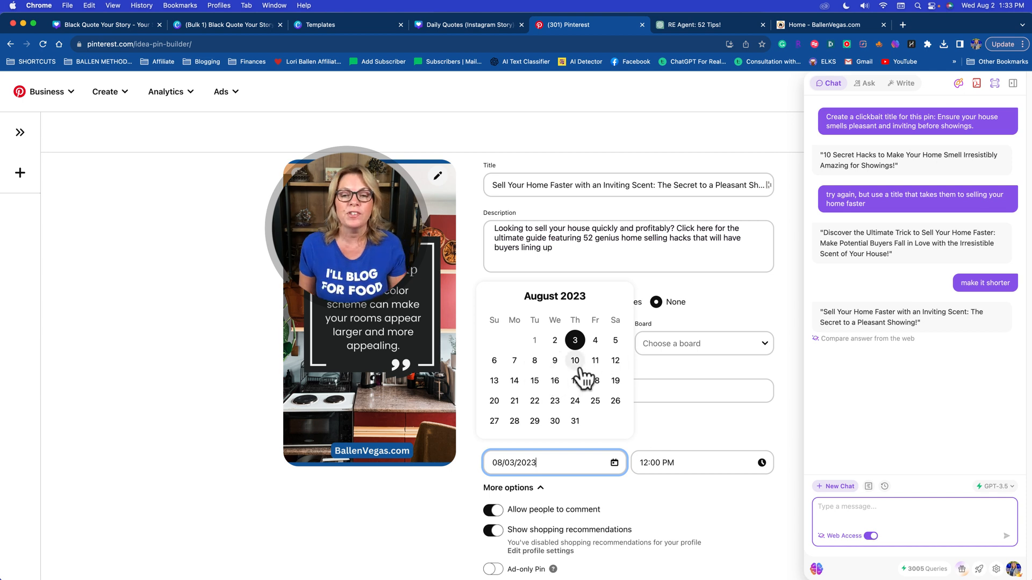
click(494, 360)
click(692, 462)
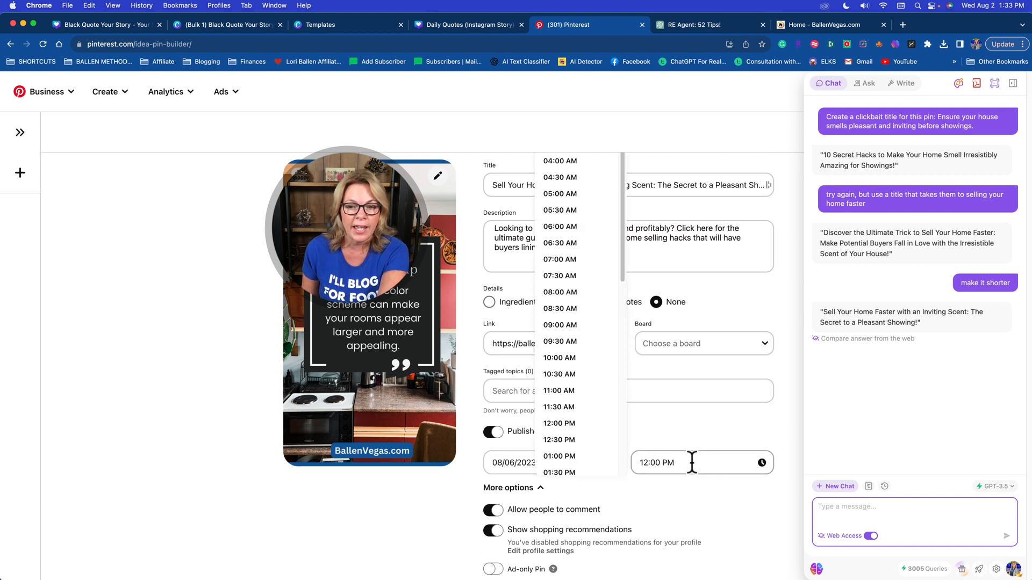
click(639, 462)
click(678, 460)
scroll(587, 414, down, 5)
click(559, 299)
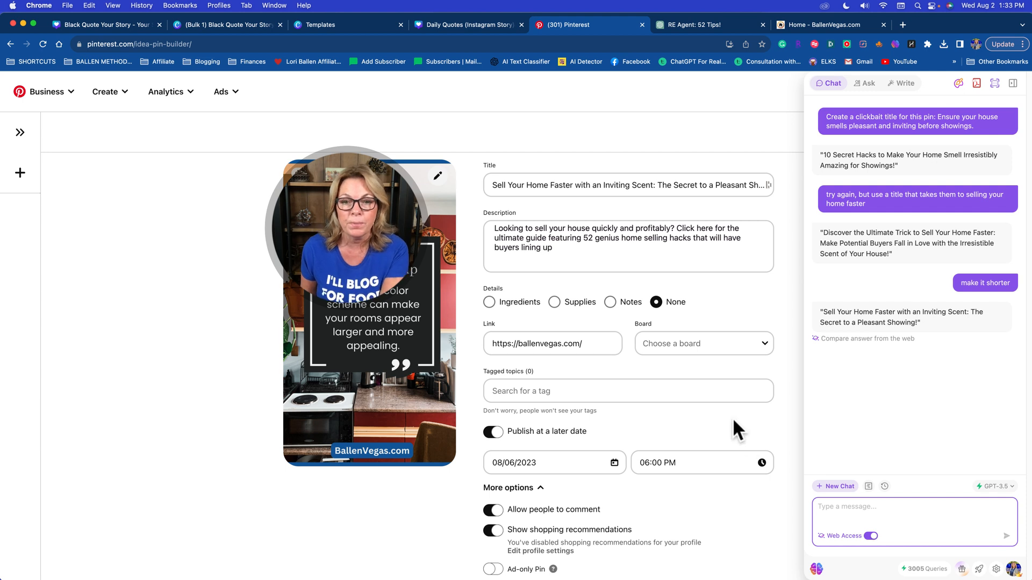
- With the AI chat sidebar closed, turn off the pin's shopping recommendations and try the ad-only option before switching it back off
click(1014, 84)
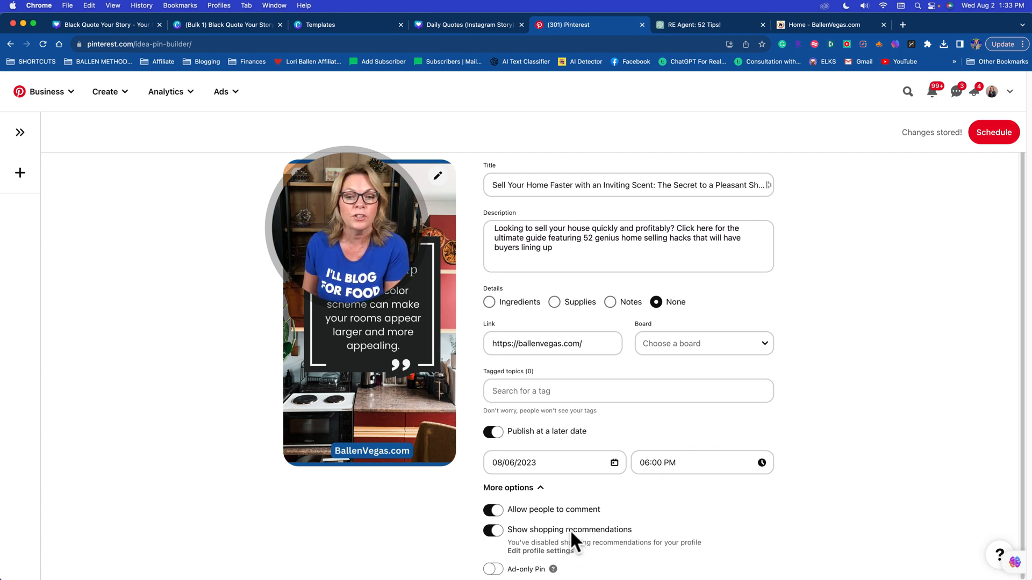
click(491, 531)
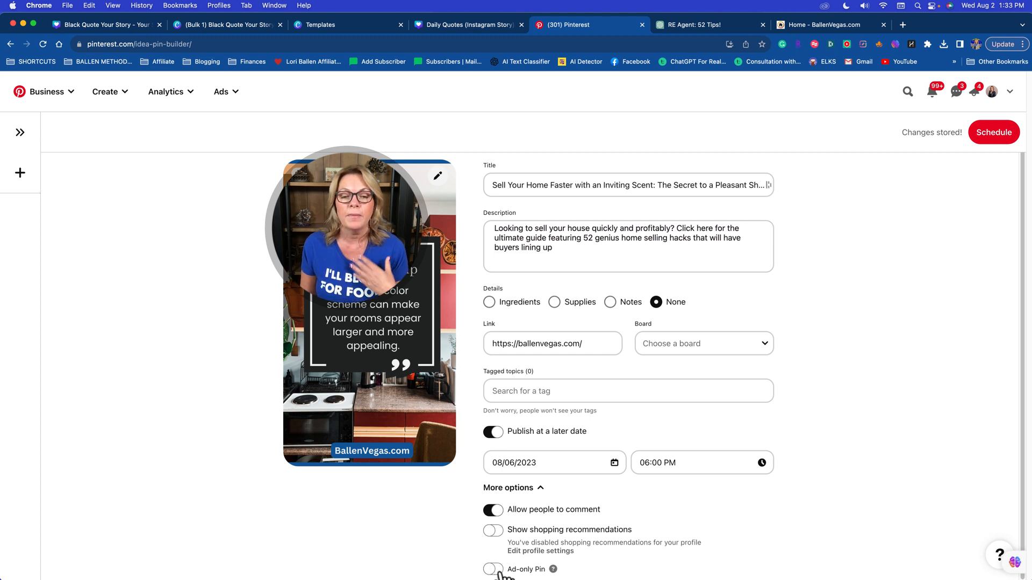
click(492, 570)
scroll(503, 543, down, 1)
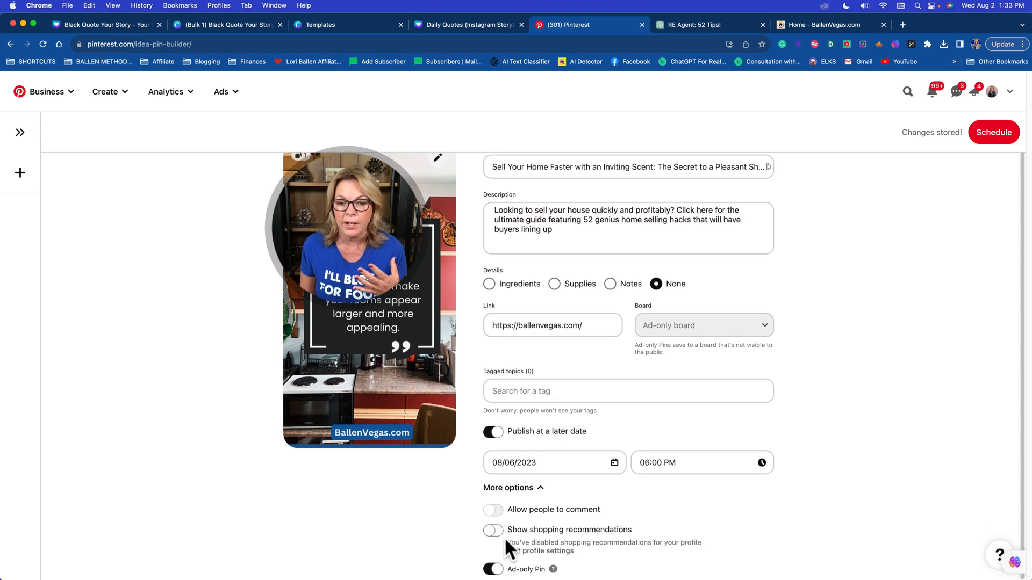
click(493, 568)
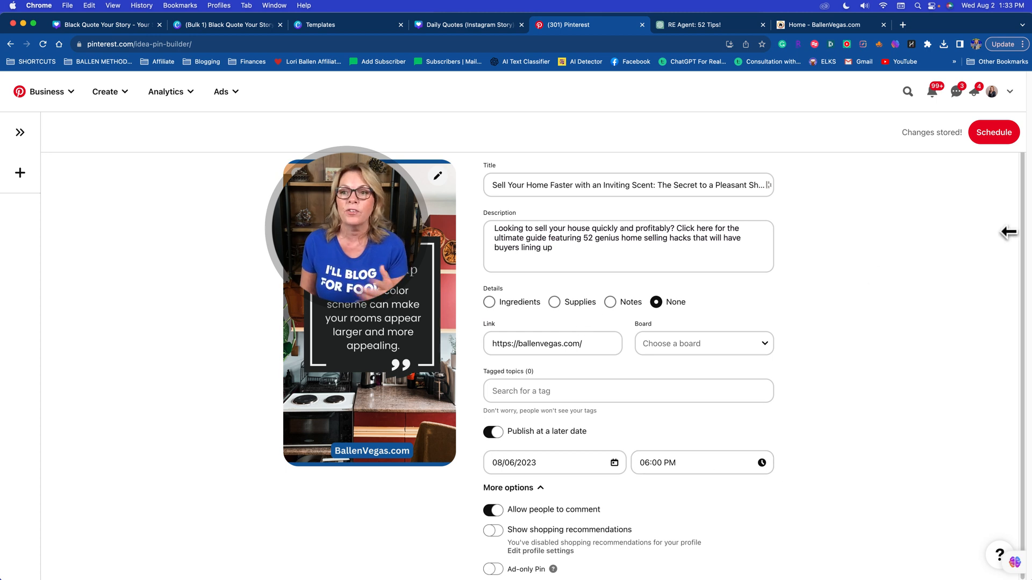
- Schedule the finished pin for publishing and highlight the account name in the scheduled pins page address
click(999, 137)
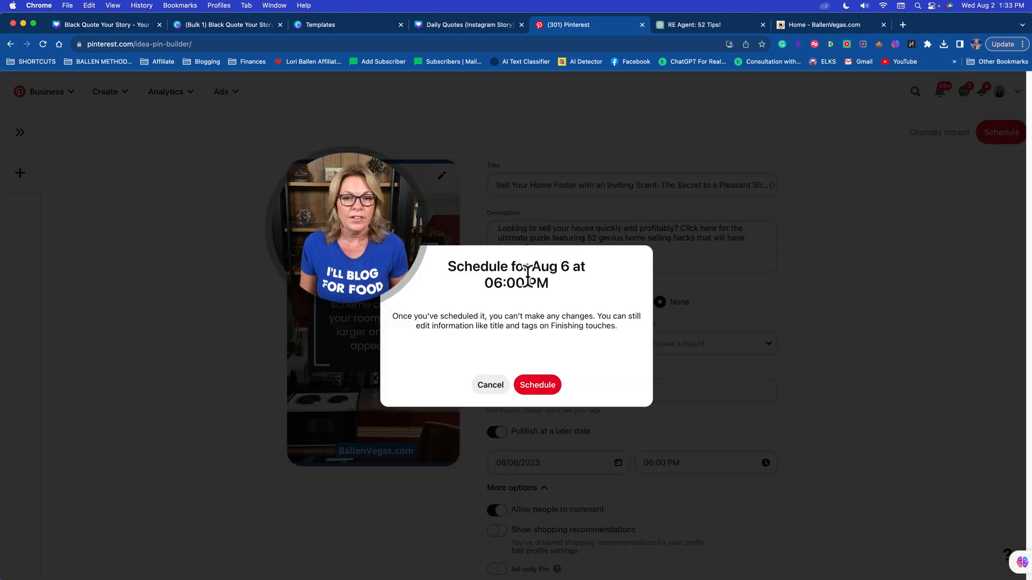
click(540, 391)
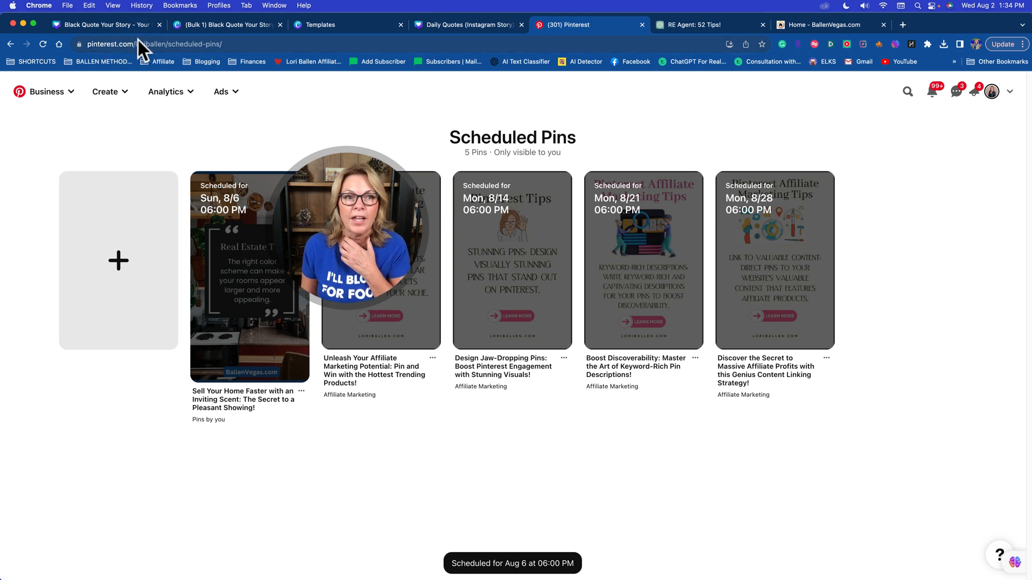
double_click(161, 43)
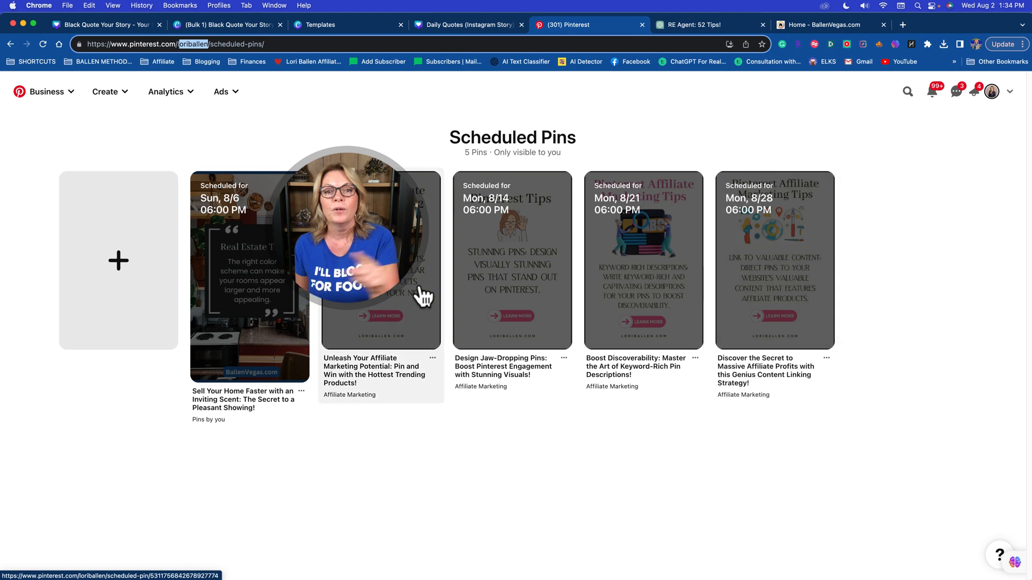
- Open the scheduled "Sell Your Home Faster with an Inviting Scent" pin for editing and delete it permanently
click(262, 223)
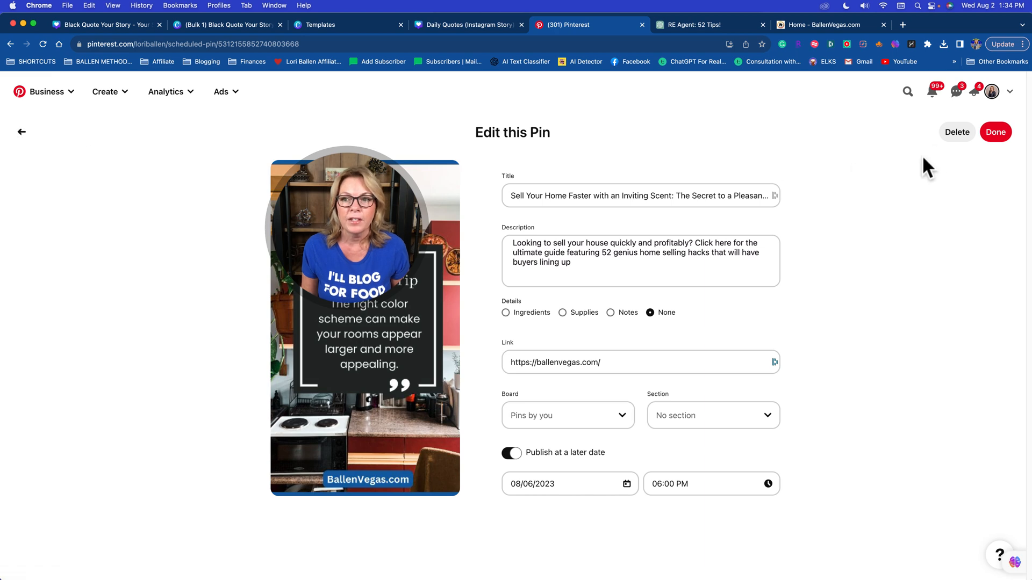
click(957, 132)
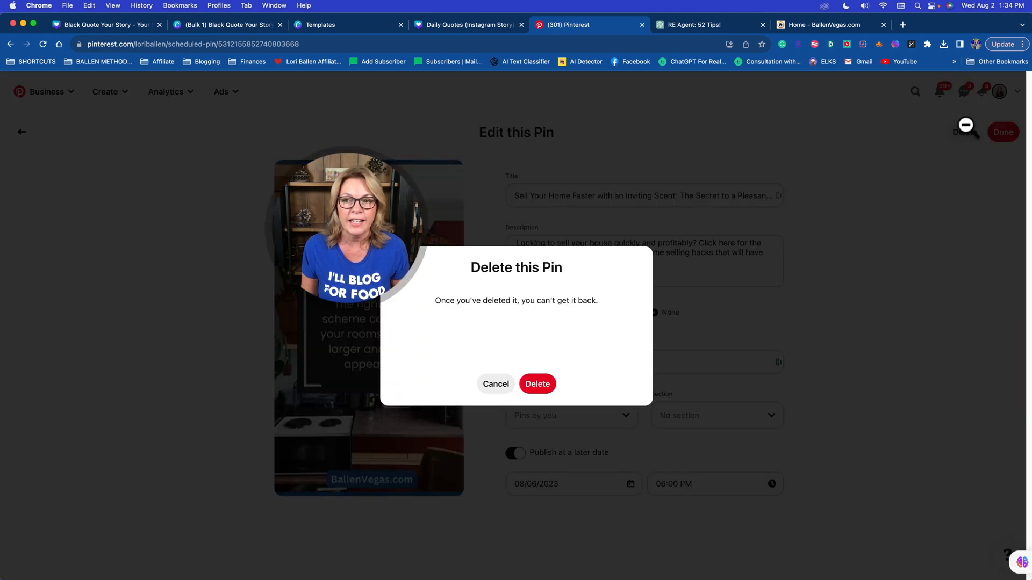
click(547, 375)
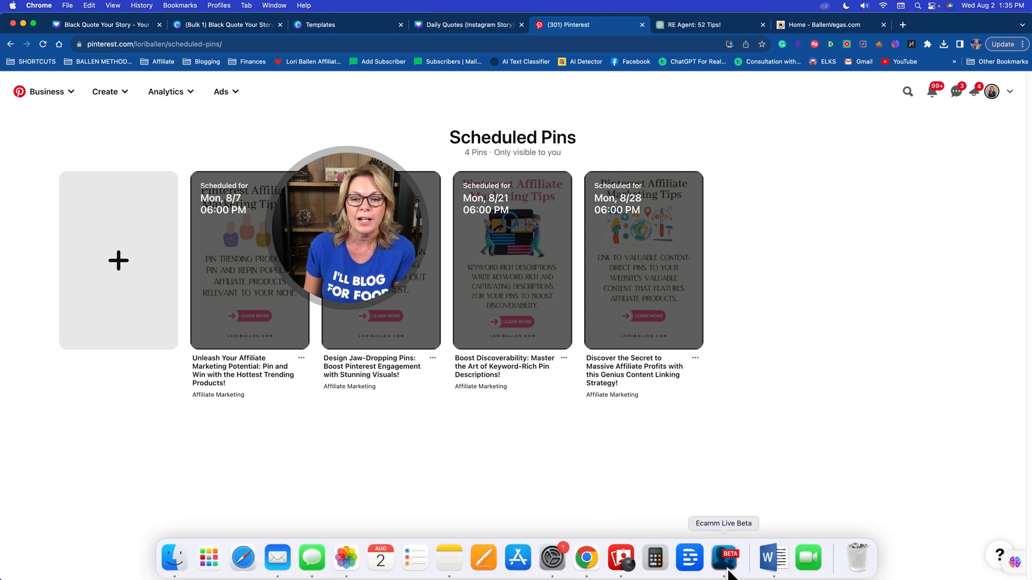
click(725, 568)
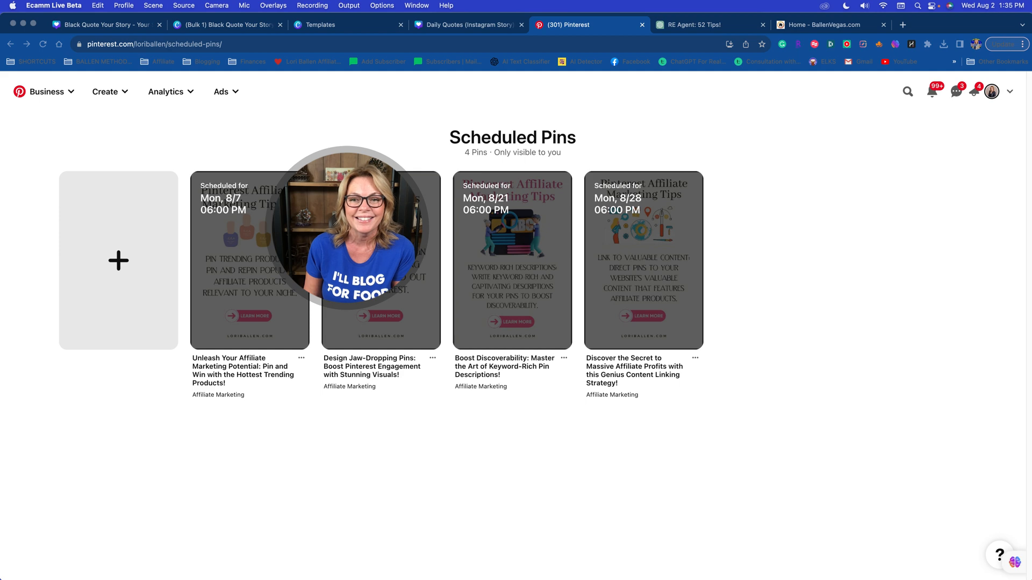